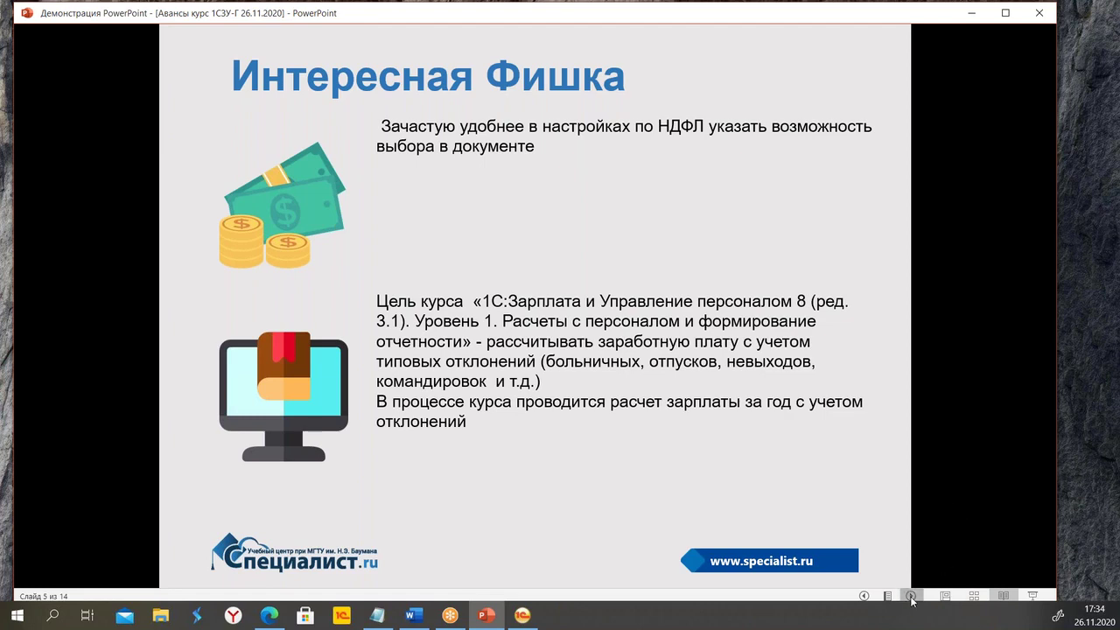
Switch to the 1C payroll application and open the list of hires, transfers and dismissals in place of the payroll accruals list.
click(912, 596)
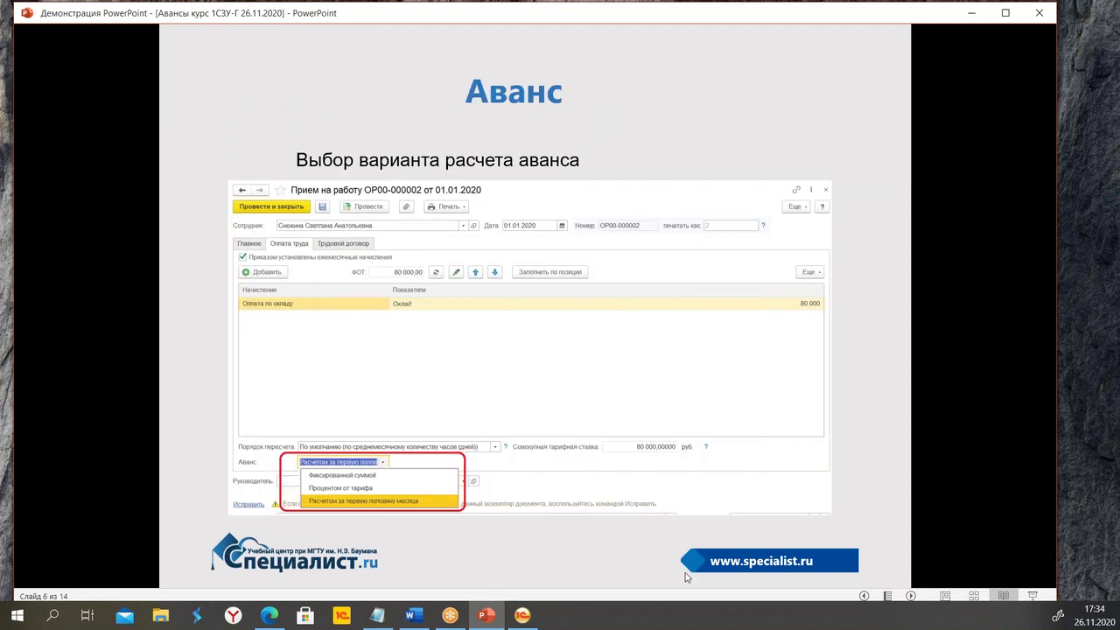
click(522, 615)
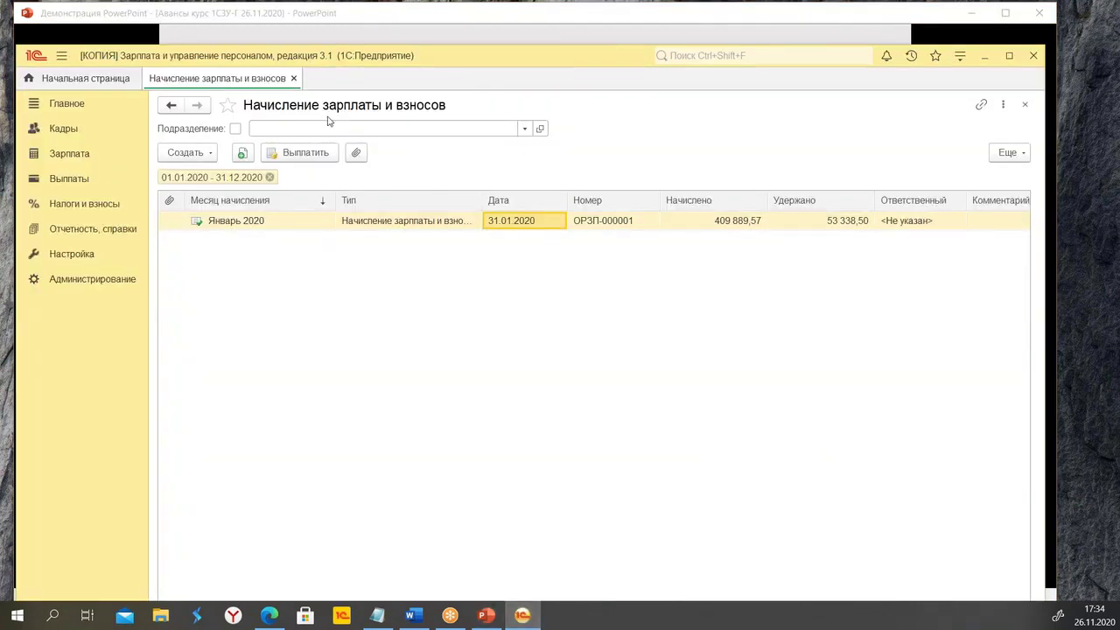
click(294, 79)
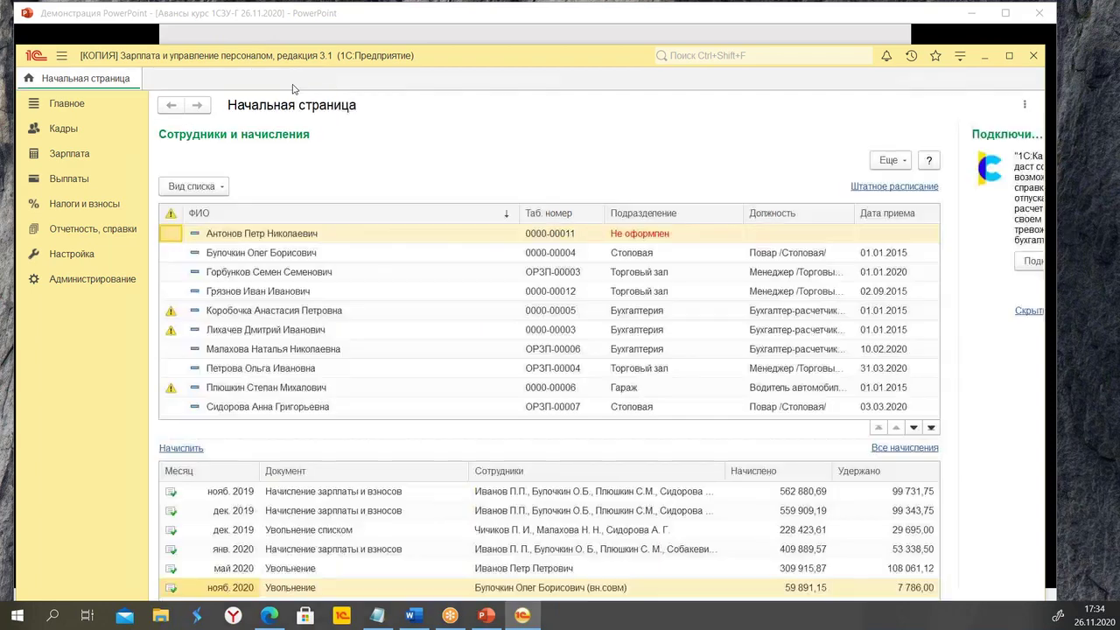
click(81, 127)
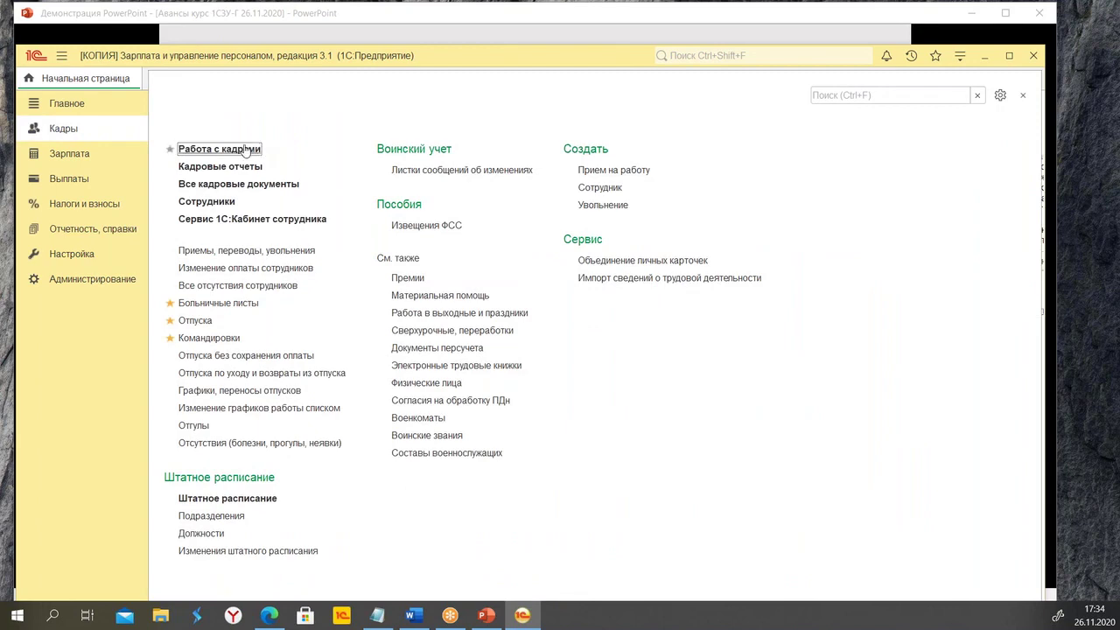
click(243, 251)
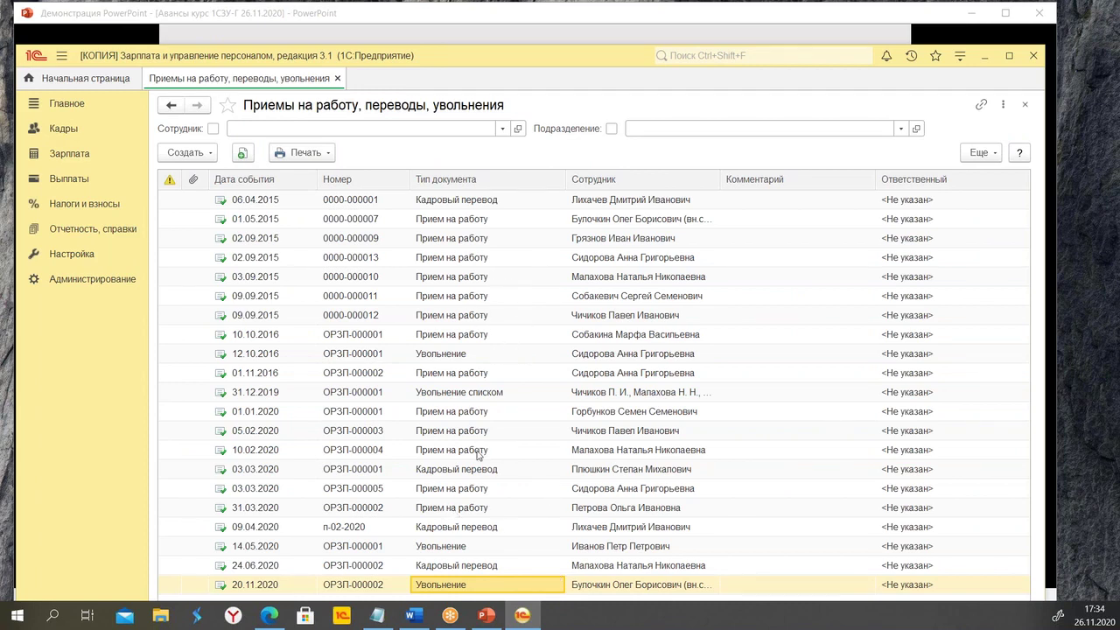
Open the hire order dated 31.03.2020 and examine the advance calculation options in its pay terms.
double_click(459, 511)
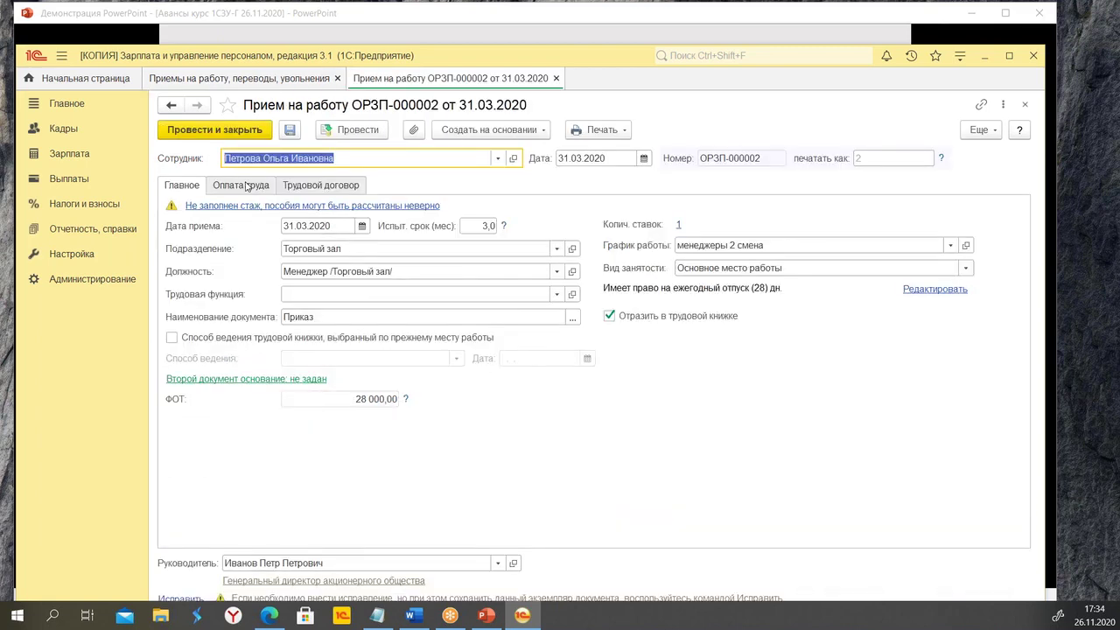
click(249, 185)
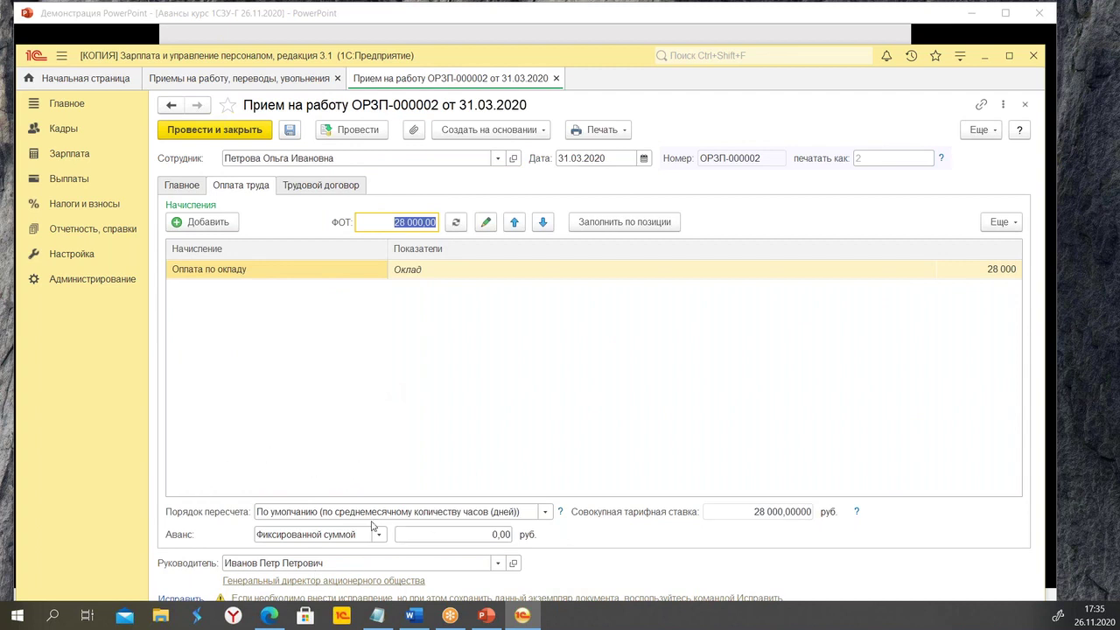
click(385, 534)
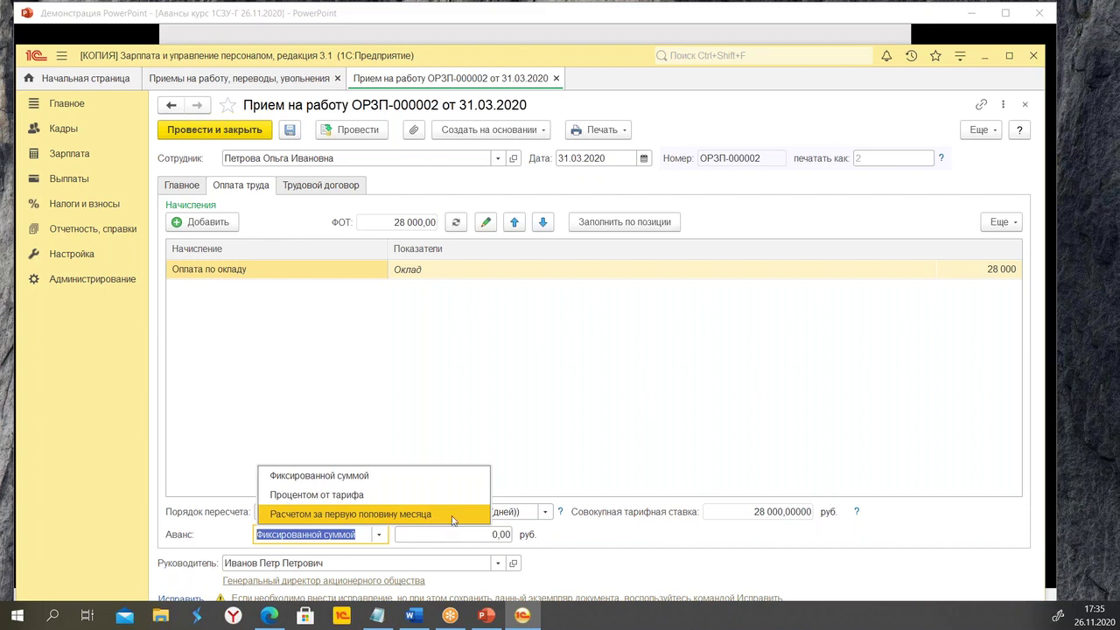
Enlarge the display scale to 123% for all forms and close the hire order dated 31.03.2020.
click(961, 55)
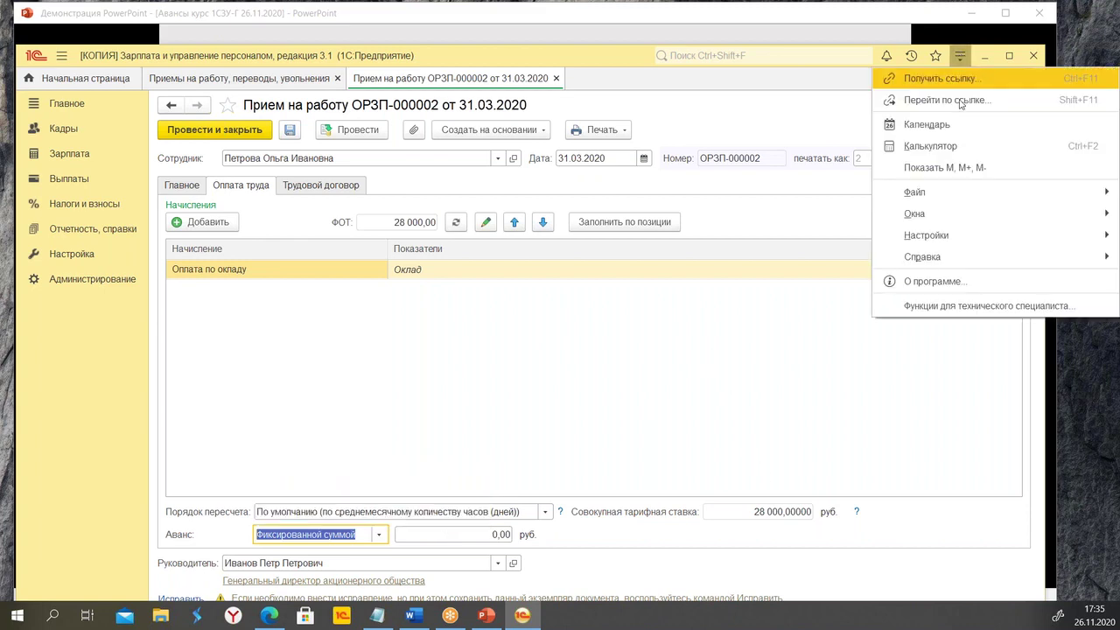
click(825, 225)
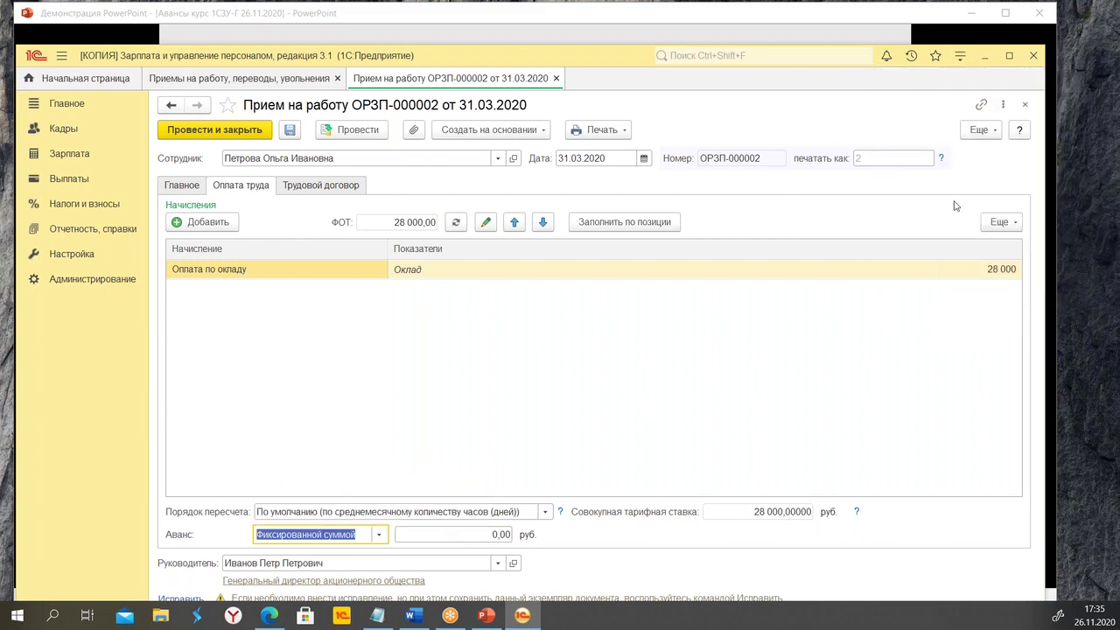
click(1003, 105)
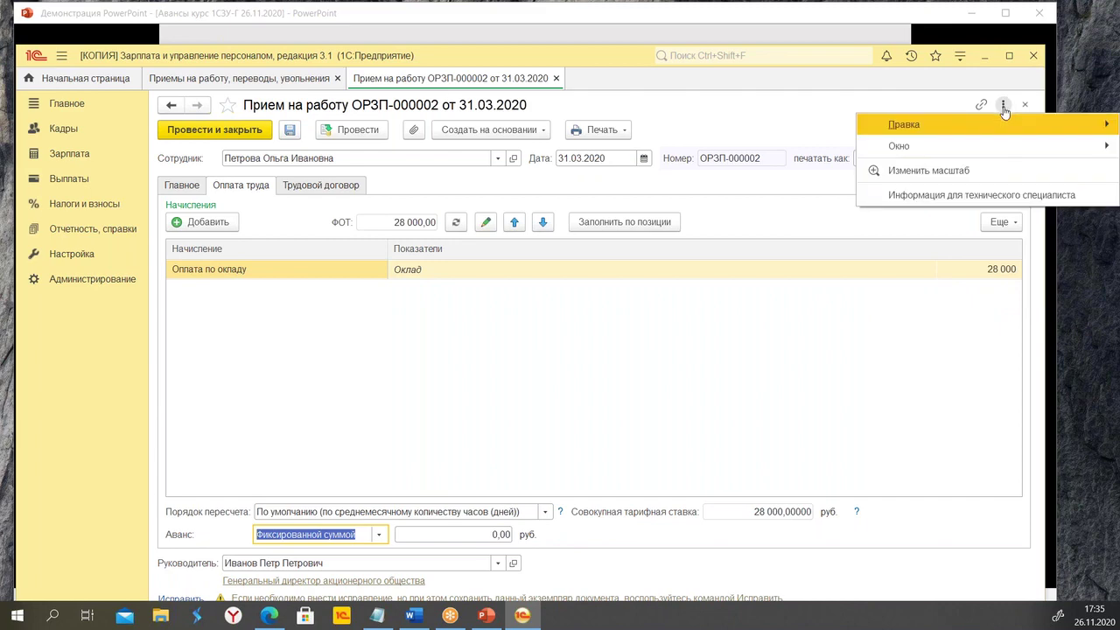
click(1000, 173)
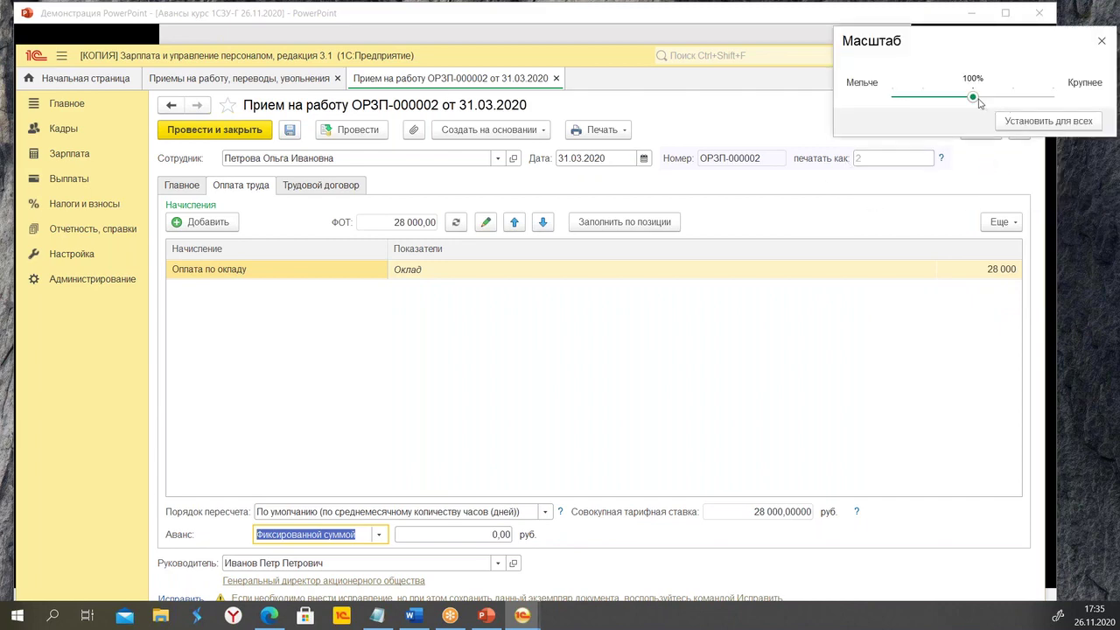
click(987, 98)
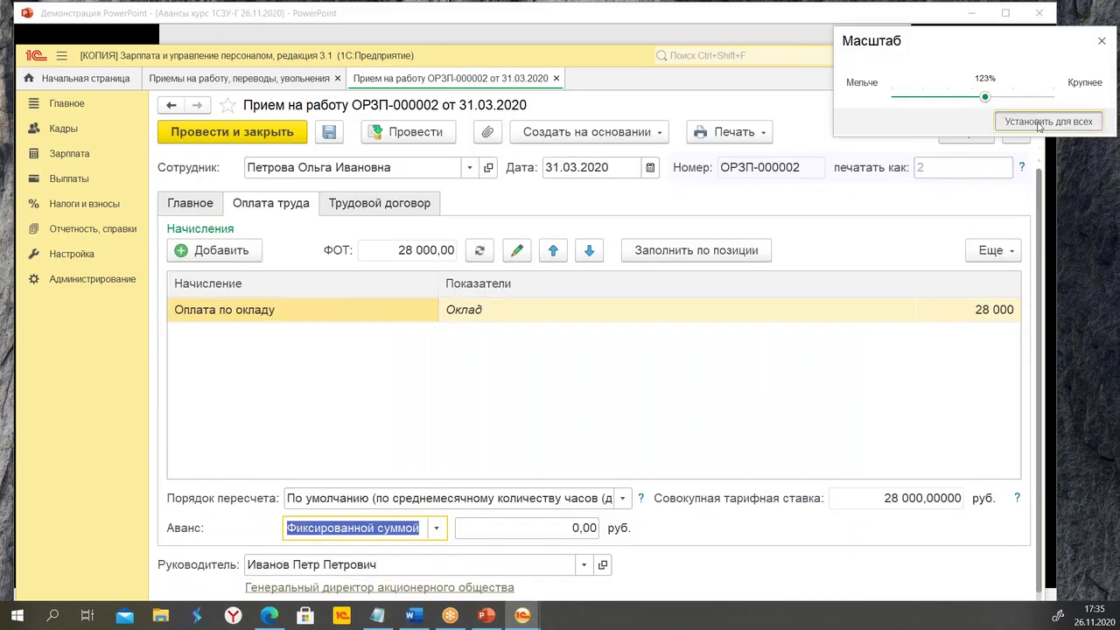
click(555, 78)
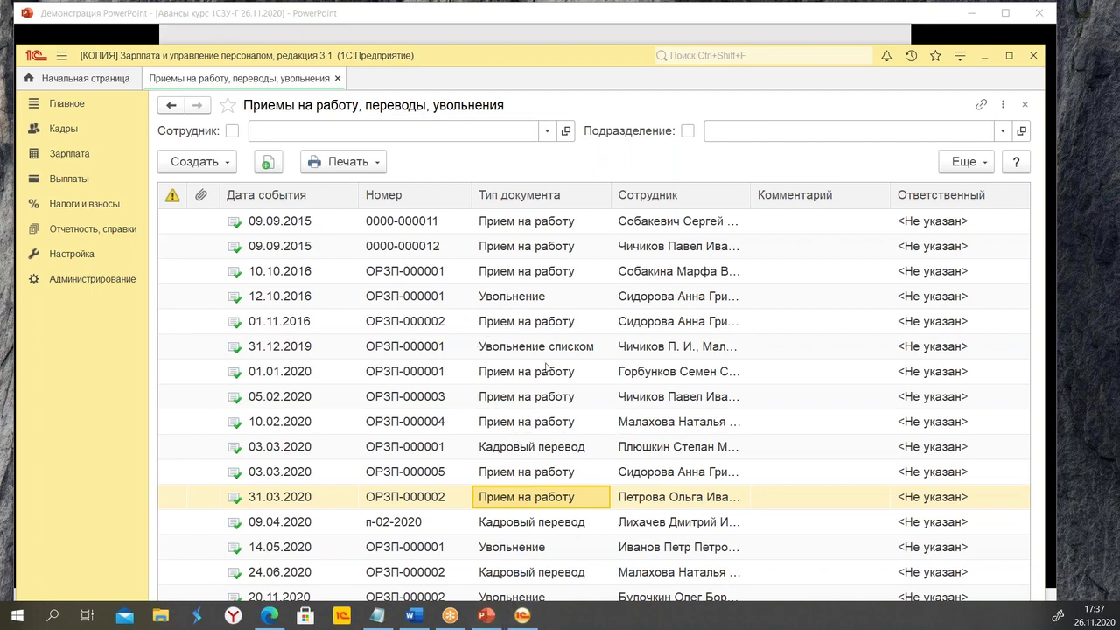
drag(546, 59, 545, 44)
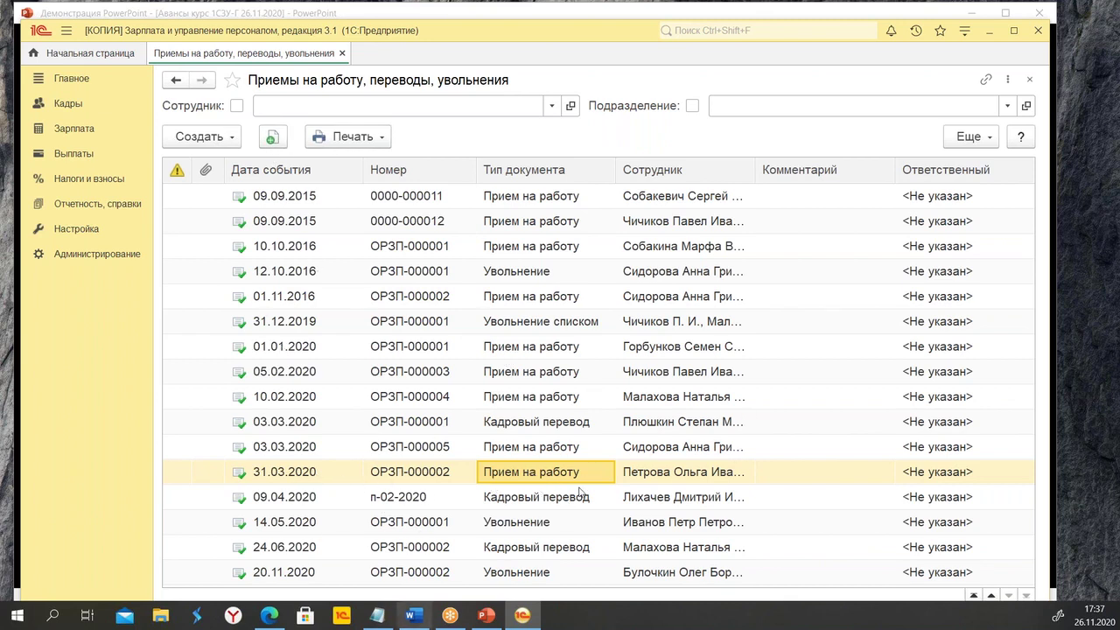
Check the advance calculation method in the second hire order dated 09.09.2015 and close the document.
click(572, 223)
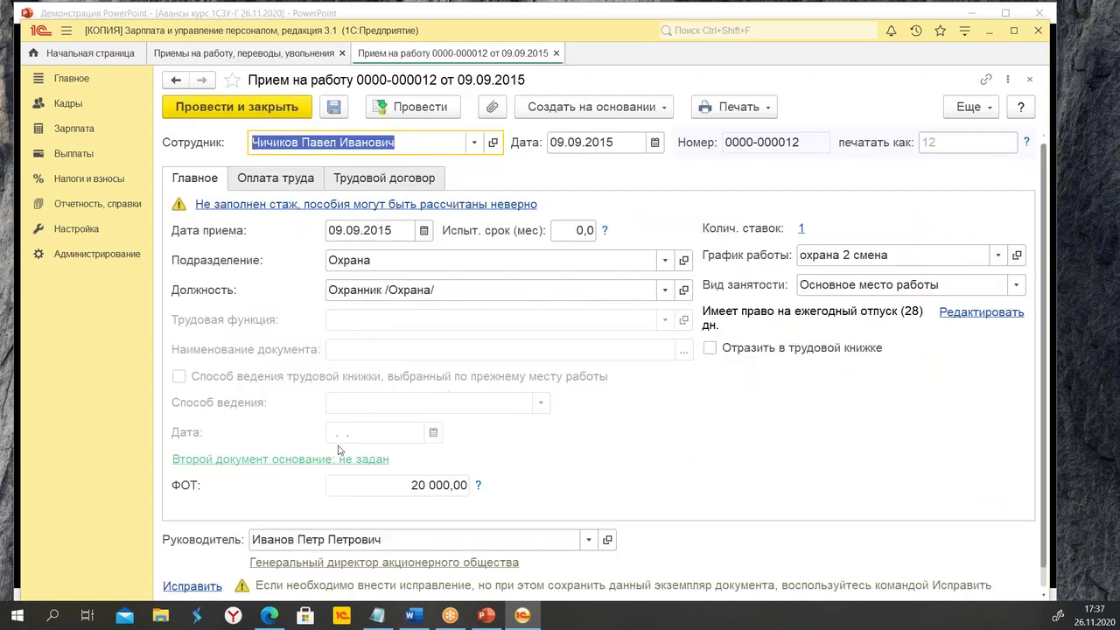
click(287, 181)
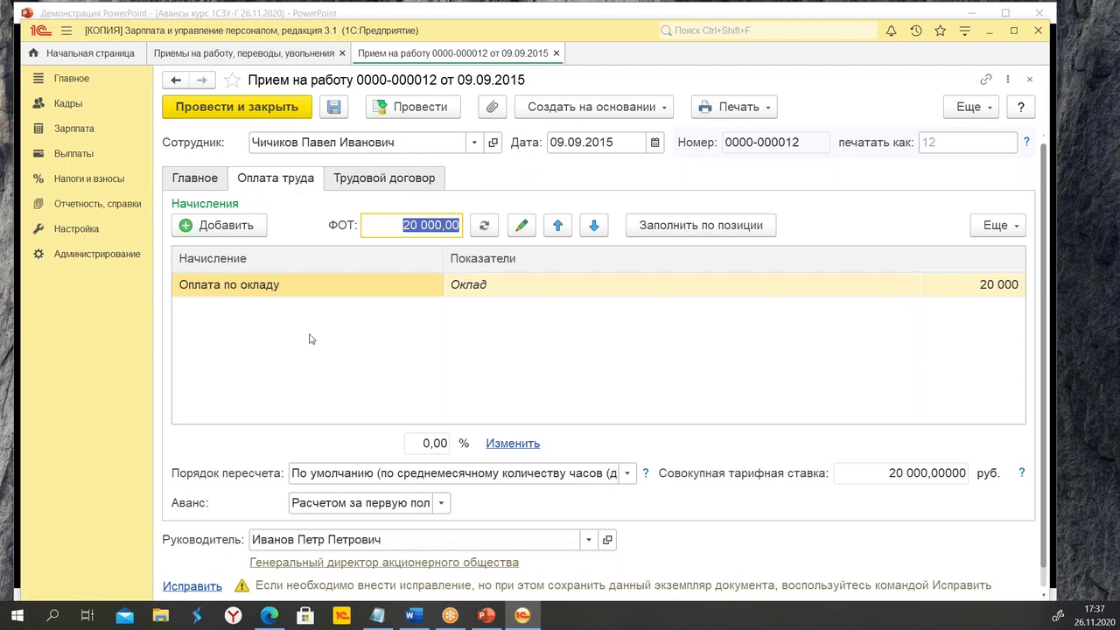
click(205, 184)
click(292, 181)
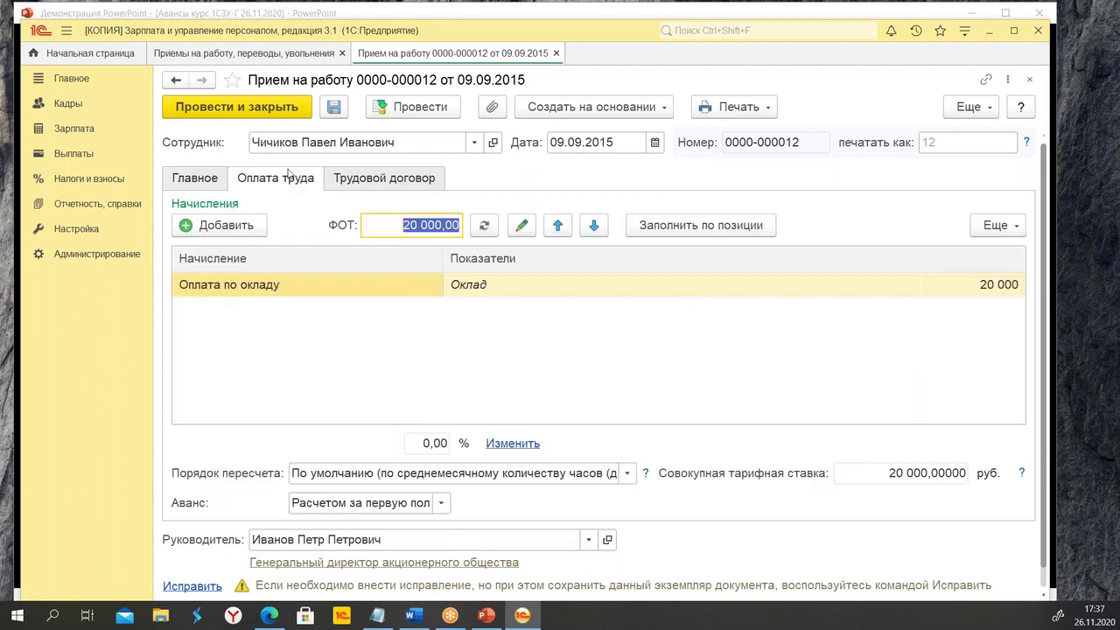
click(556, 54)
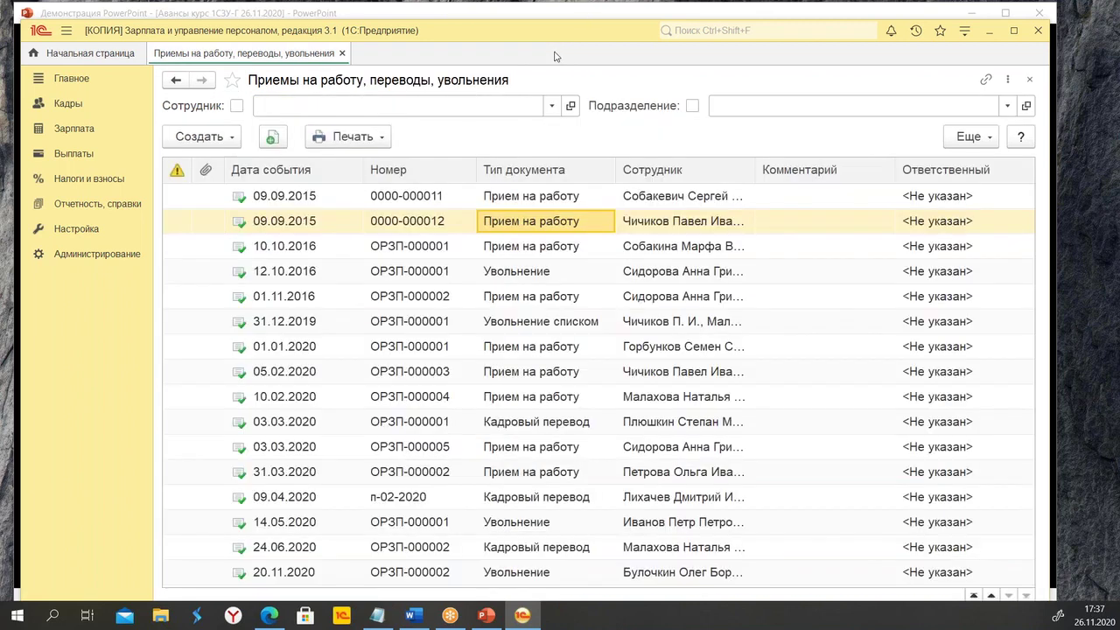
Check the advance calculation method in the hire order dated 01.11.2016 and close the document.
click(561, 295)
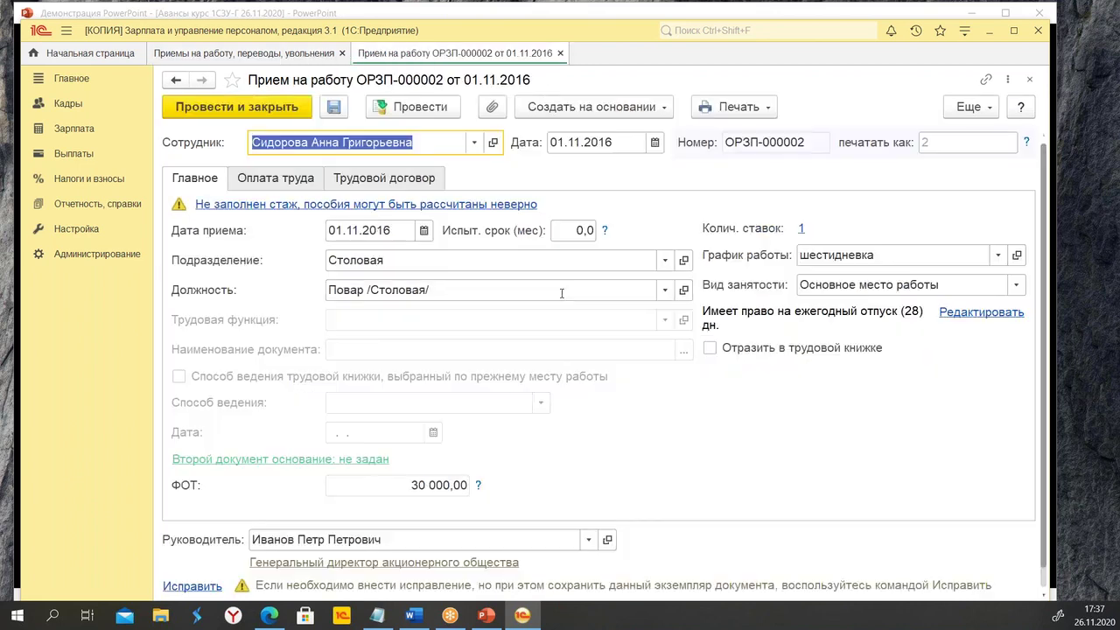
click(283, 181)
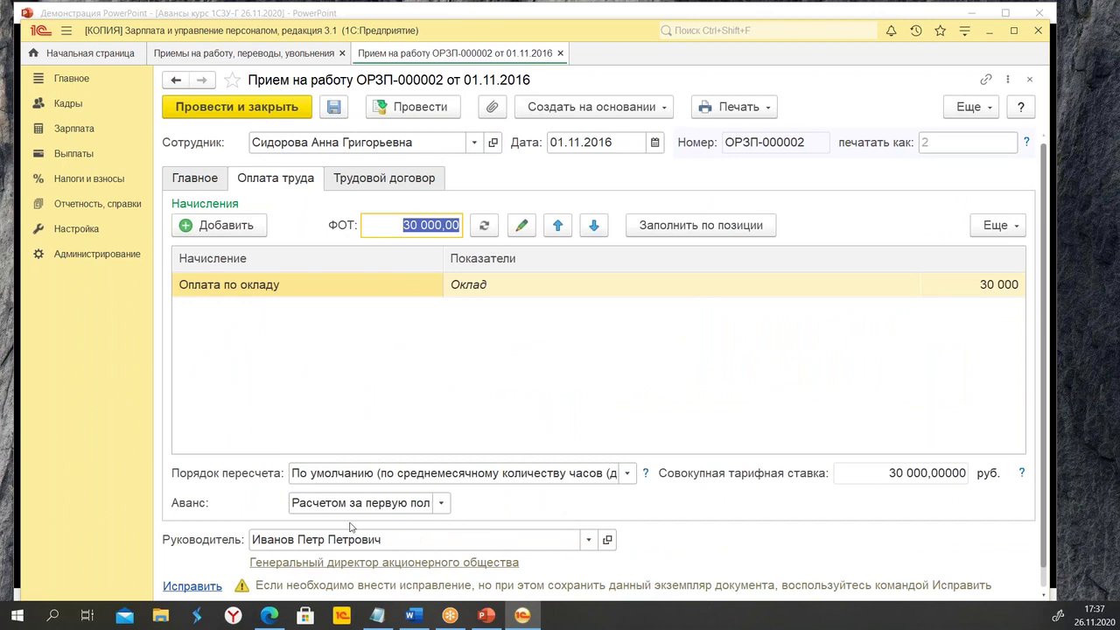
click(561, 54)
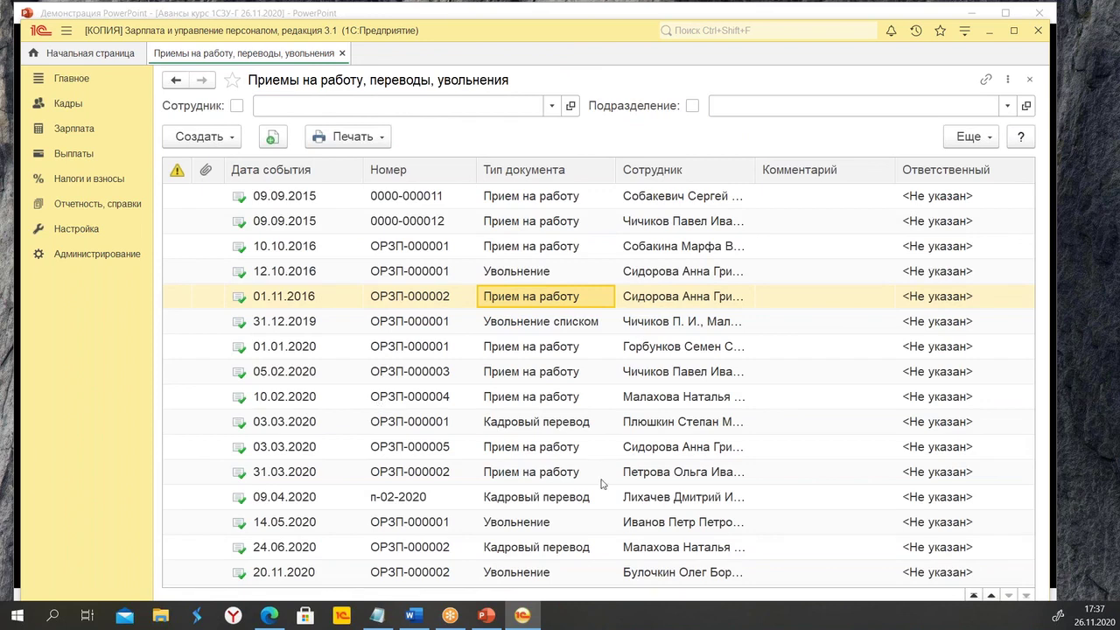
Set the fixed advance amount to 10 000 in the hire order dated 03.03.2020, then post and close it.
click(555, 501)
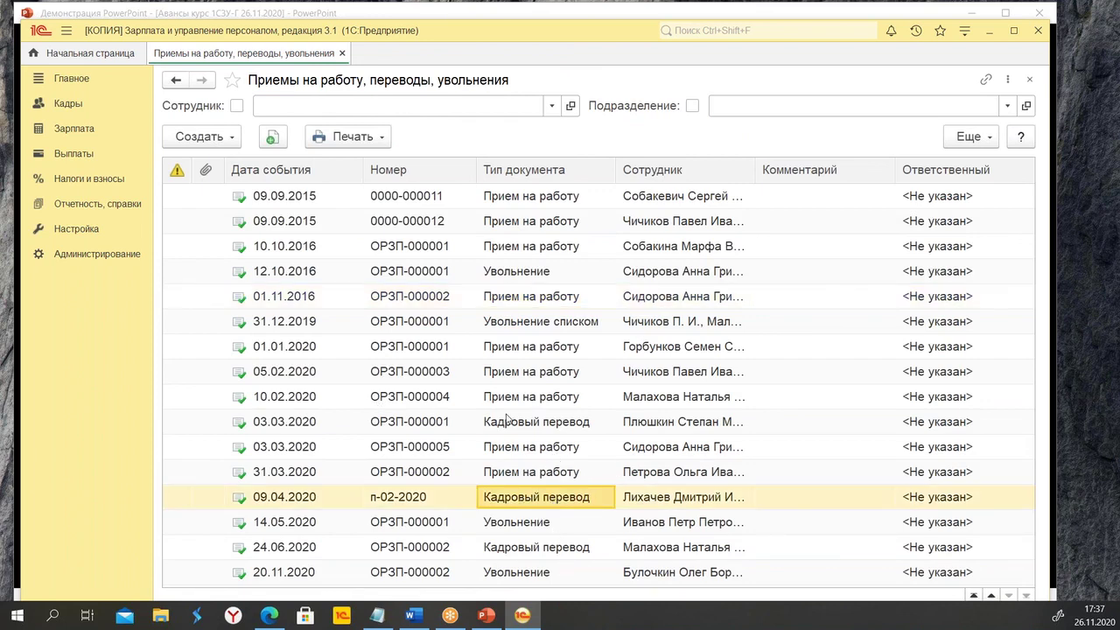
click(530, 448)
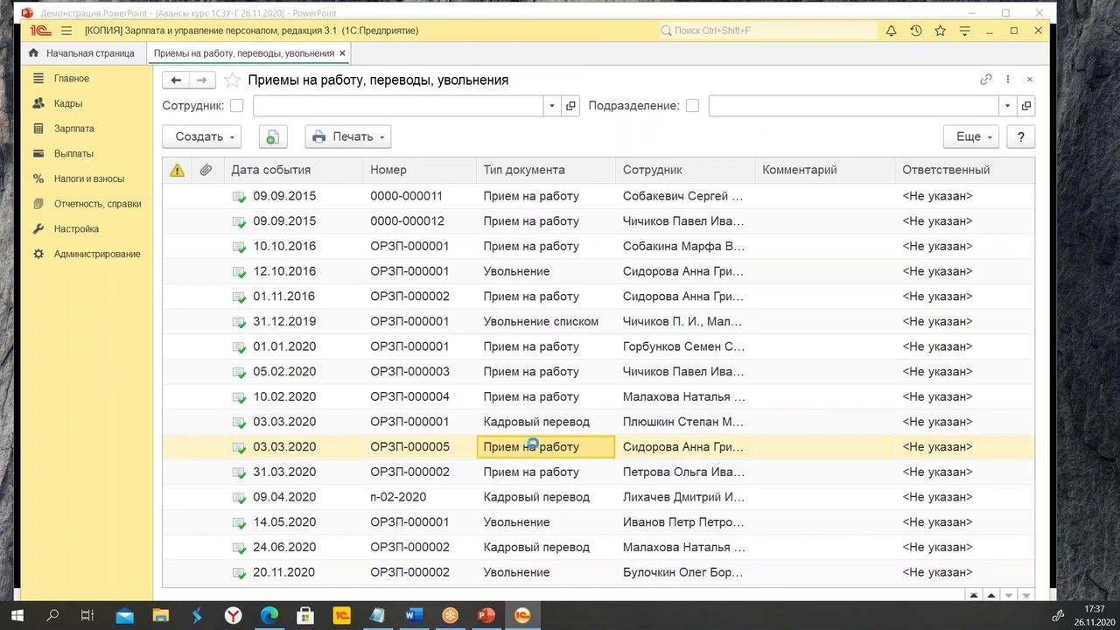
double_click(531, 443)
click(289, 175)
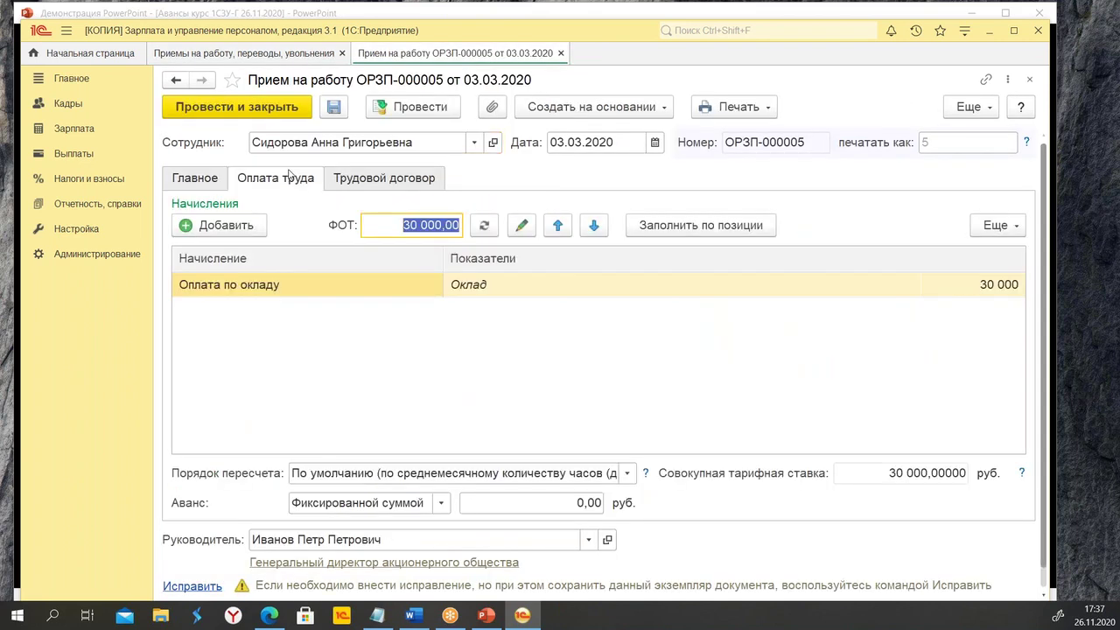
click(523, 498)
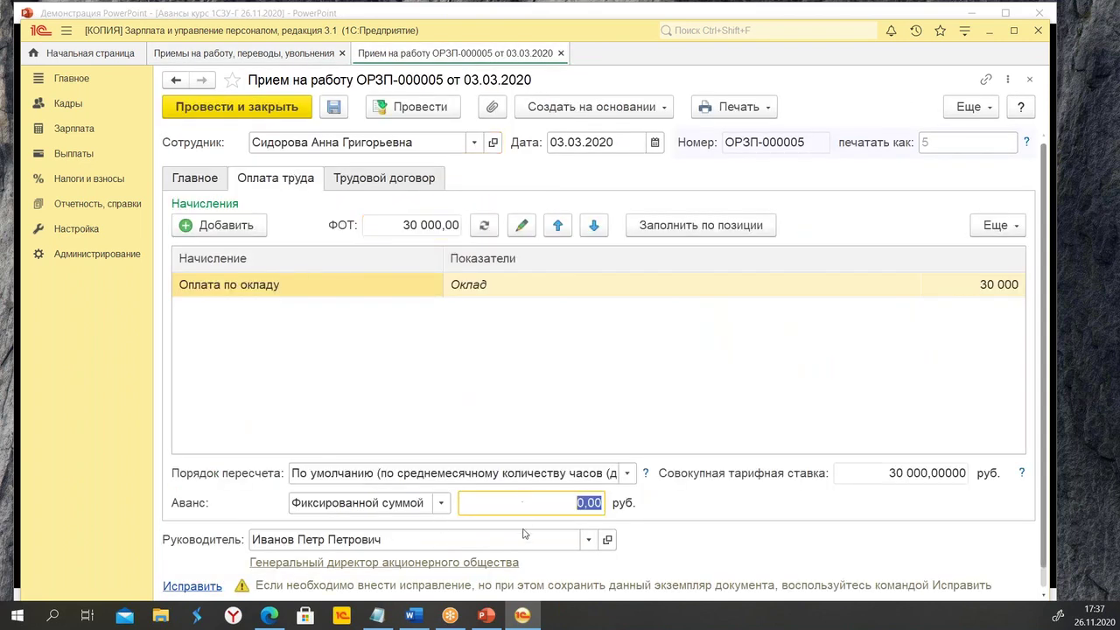
text(10000)
mouse_move(522, 615)
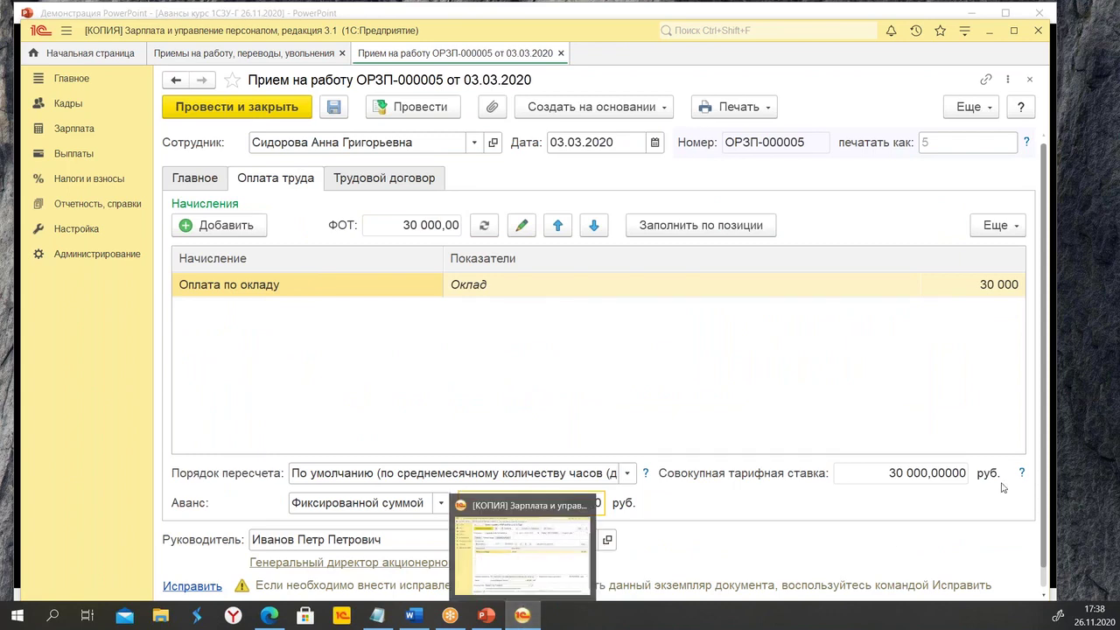
text(0 000,00)
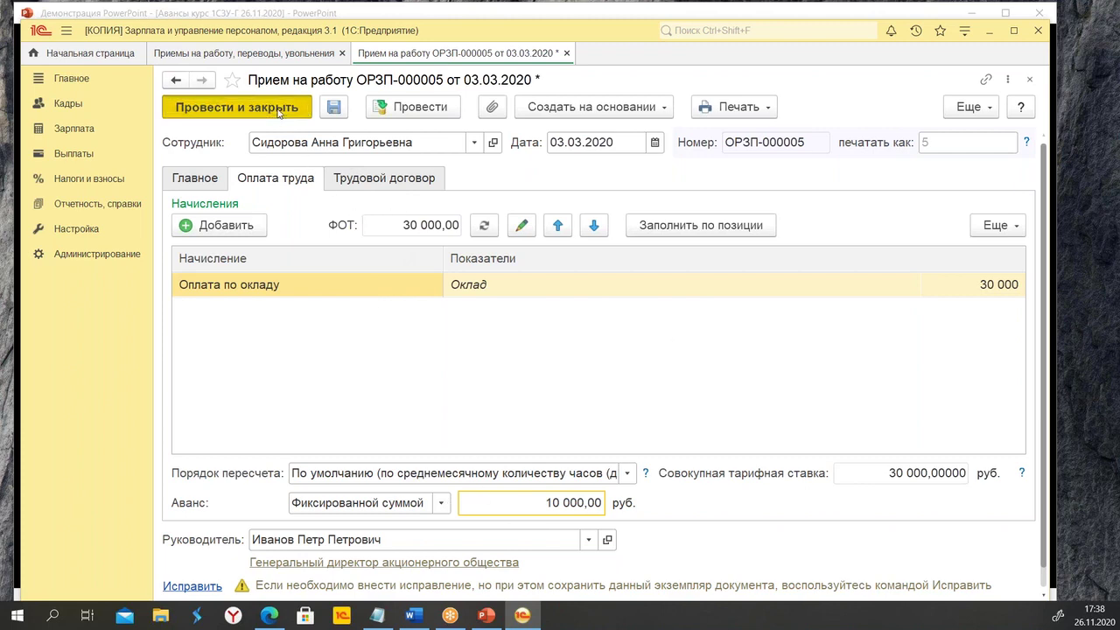
click(581, 503)
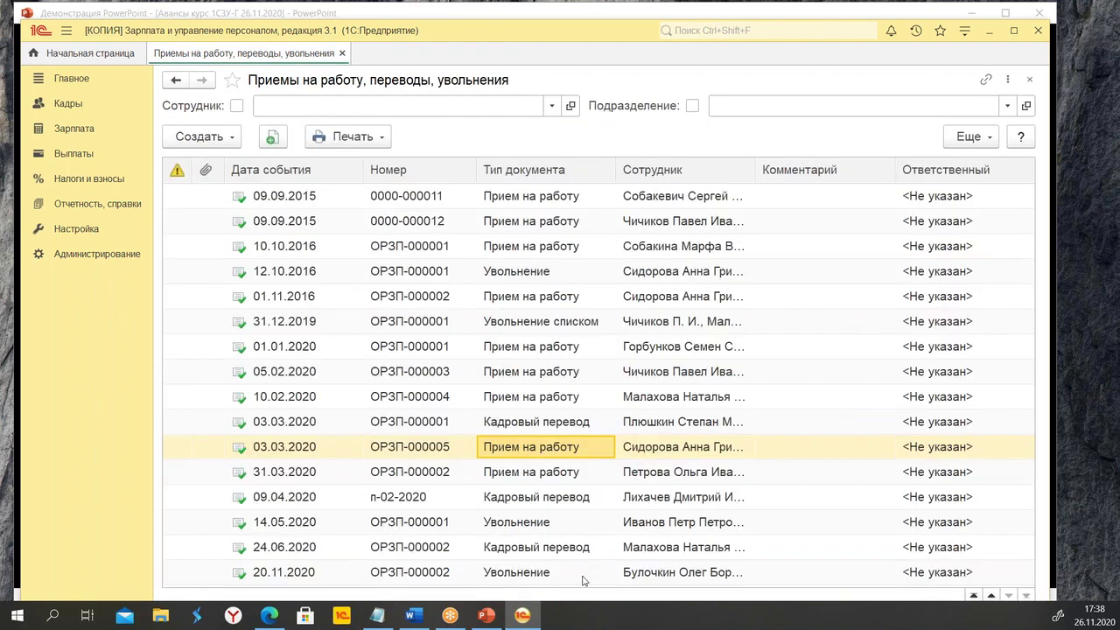
Change the advance method to "Процентом от тарифа" in the hire order dated 31.03.2020, then post and close it.
click(556, 473)
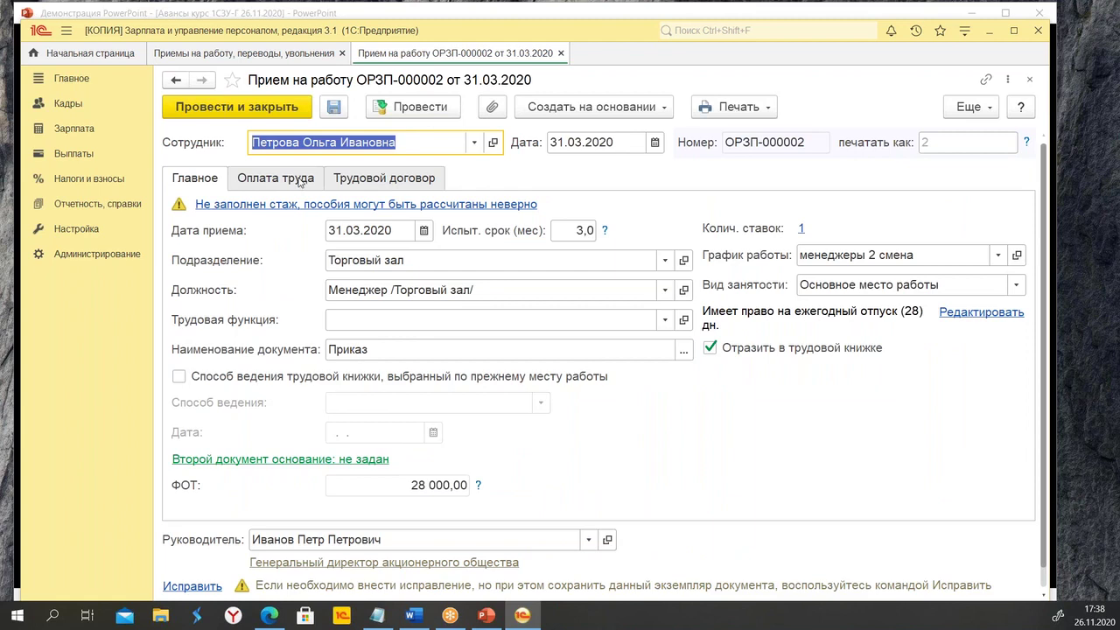
click(300, 180)
click(441, 503)
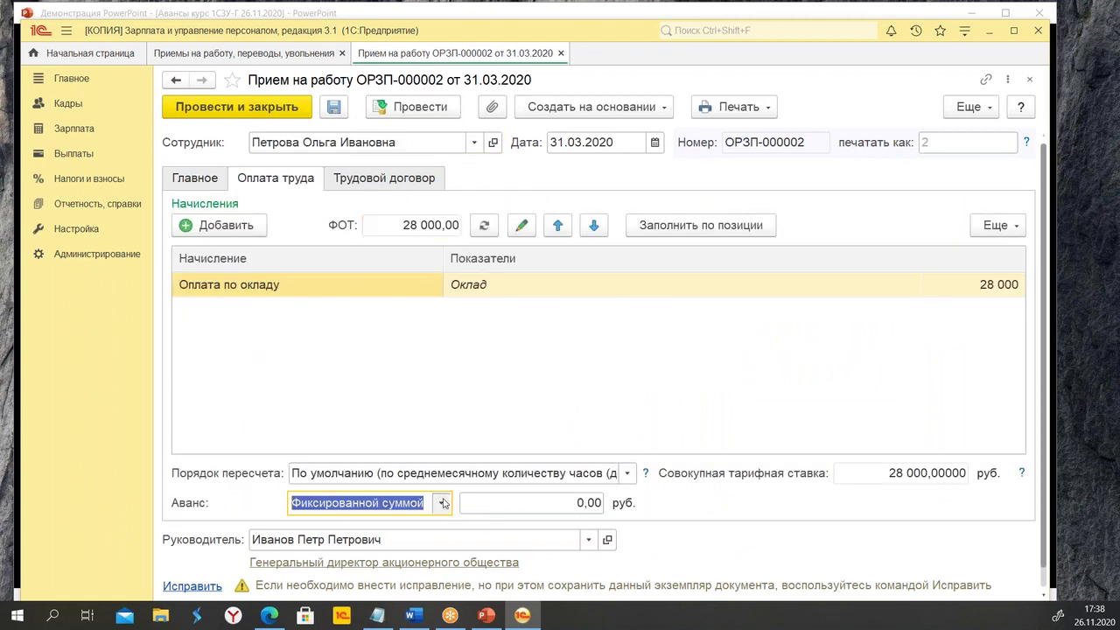
click(446, 554)
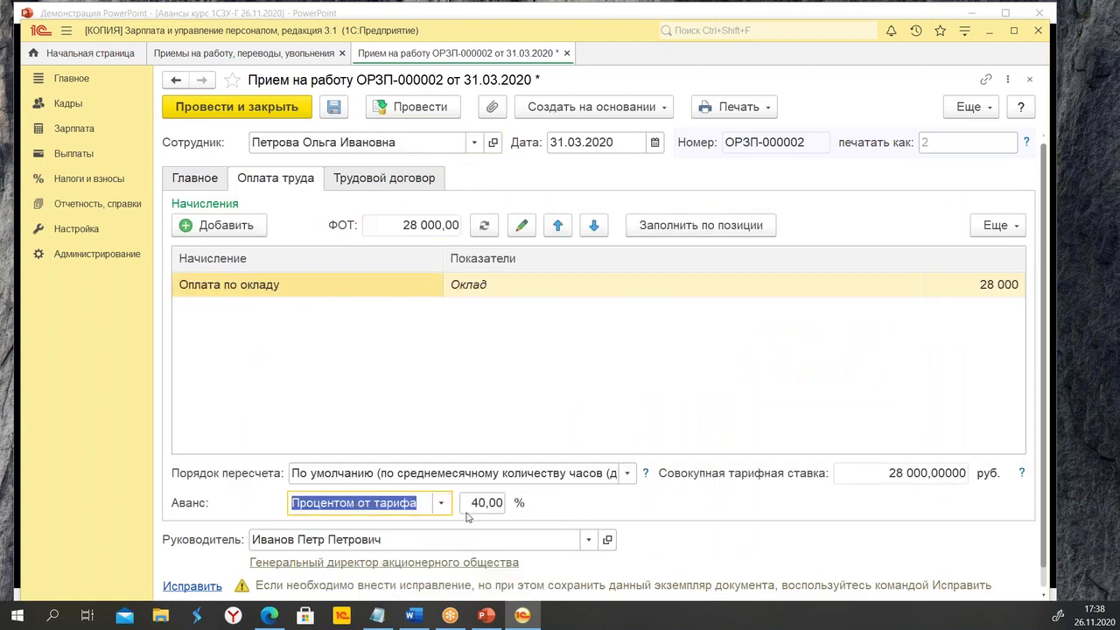
click(203, 107)
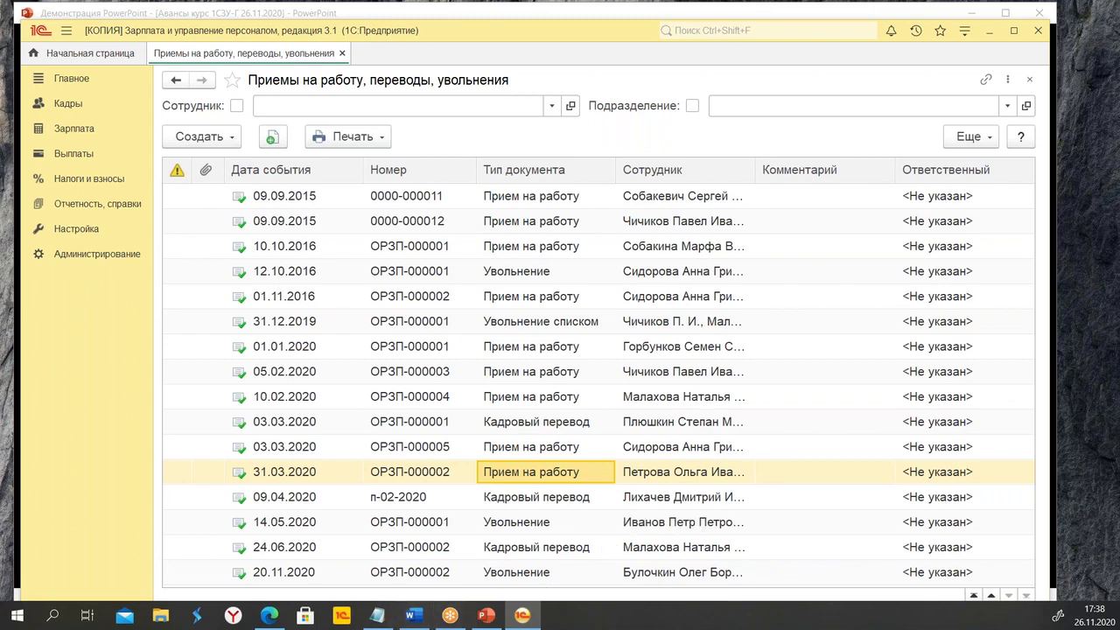
Switch back to the PowerPoint presentation and show the next slide, on the personal income tax (НДФЛ) settings.
key(alt+Tab)
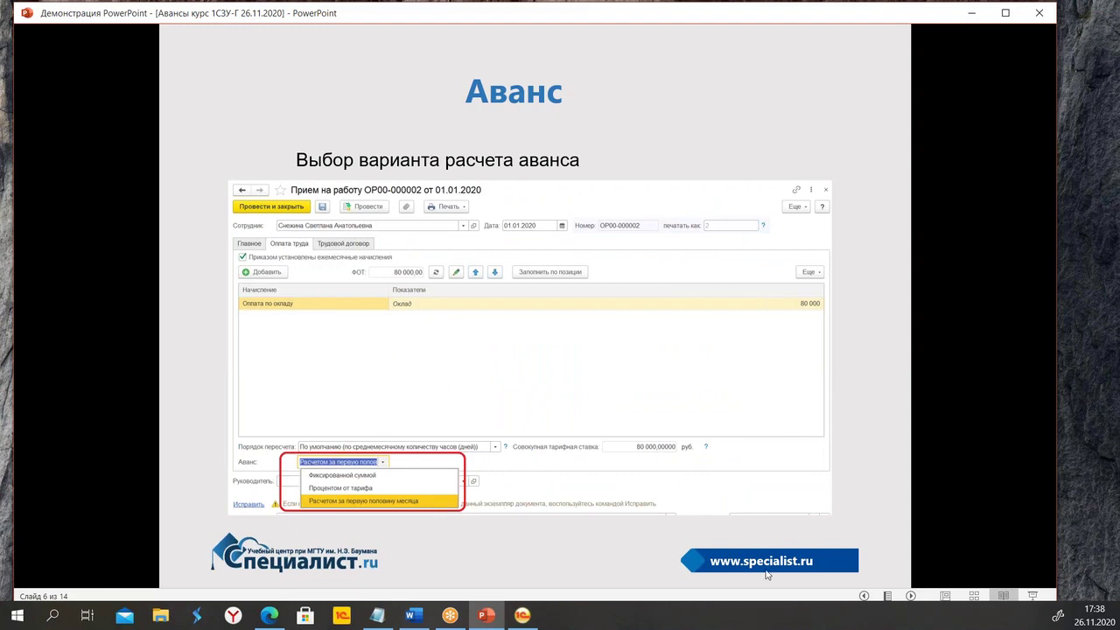
click(912, 597)
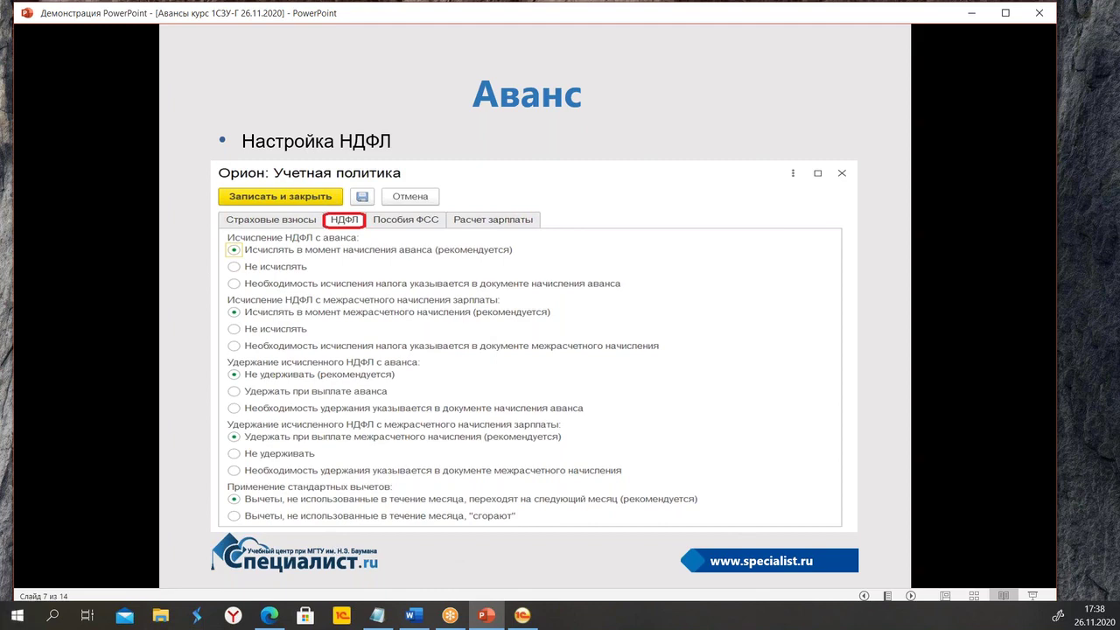
Switch from the PowerPoint presentation to 1C and open the "Начисление зарплаты и взносов" list in the payroll section.
key(alt+Tab)
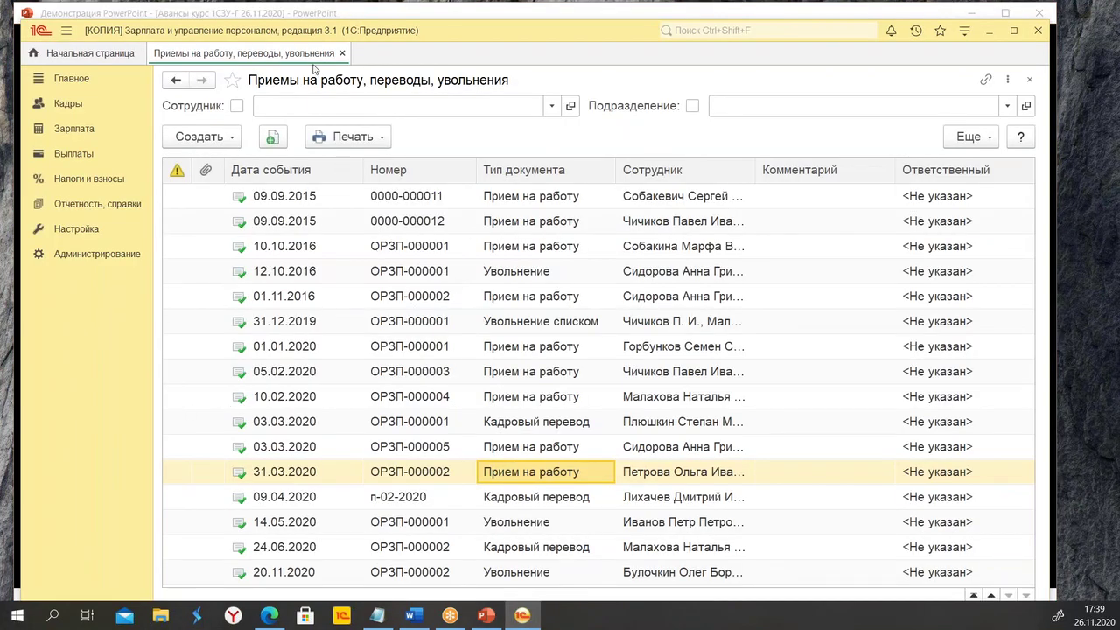
click(87, 130)
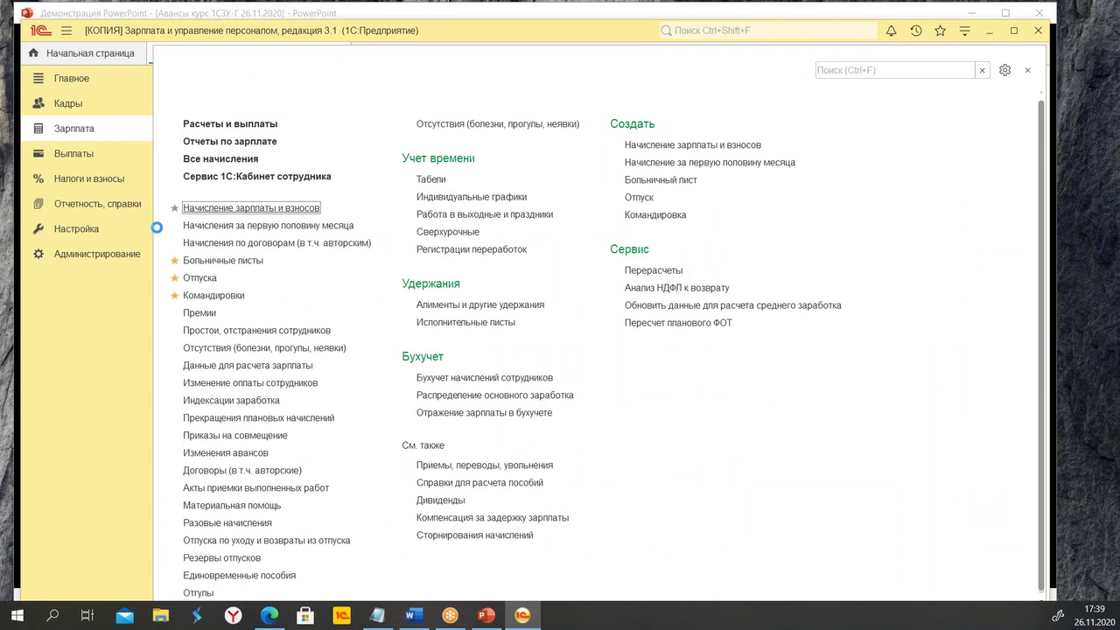
click(274, 211)
click(276, 223)
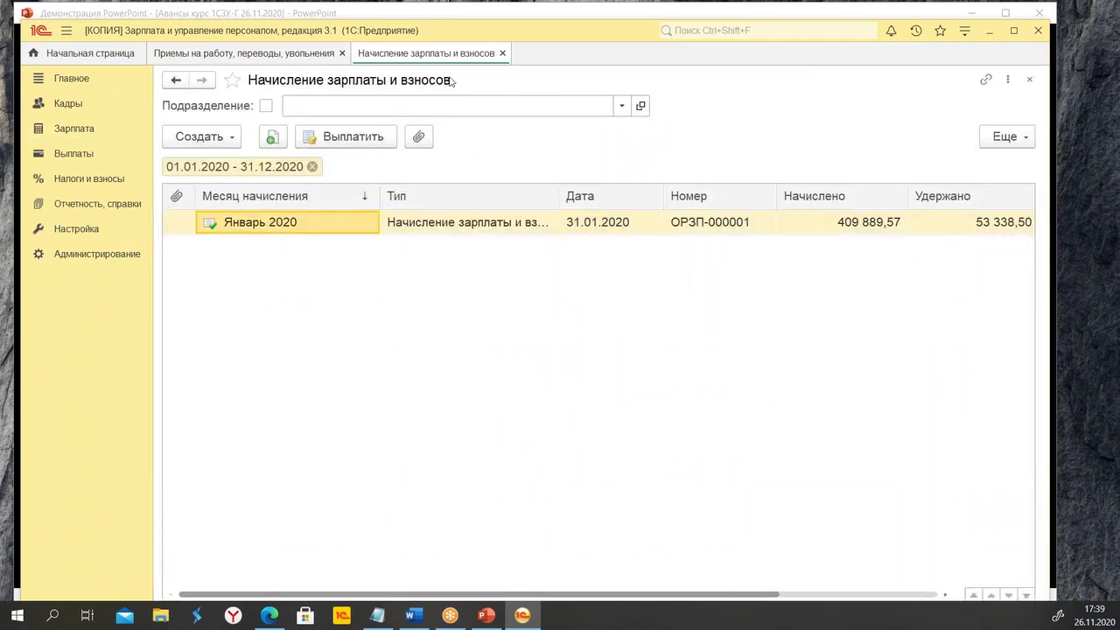
Open the list of all salary payment sheets and mark the May 2020 dismissal ("Увольнения") bank sheet for deletion.
click(78, 155)
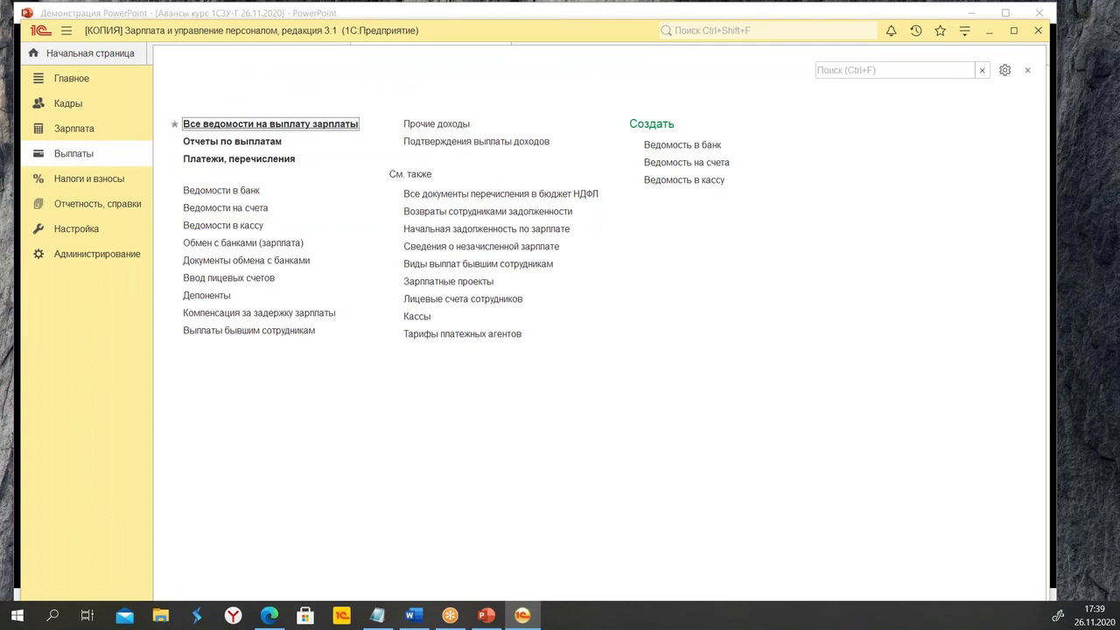
click(252, 127)
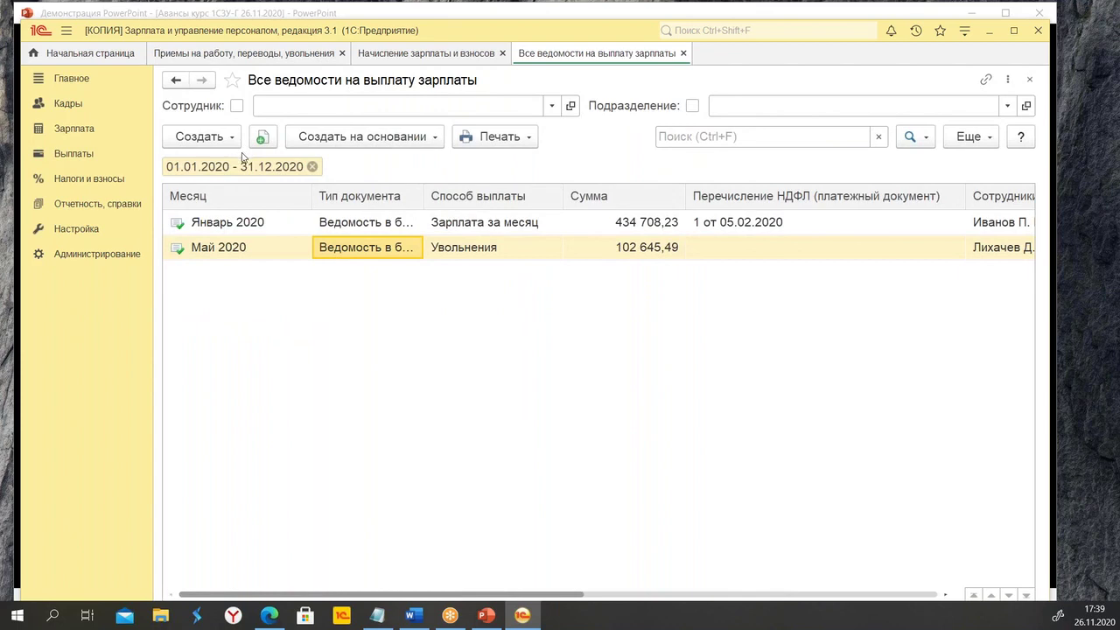
right_click(280, 258)
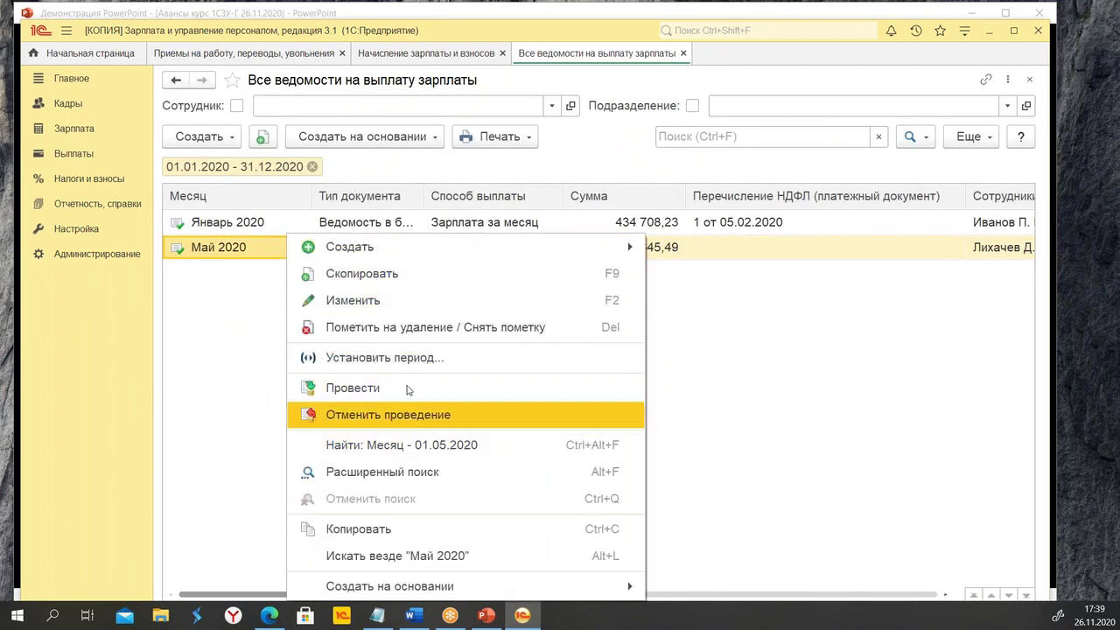
click(432, 332)
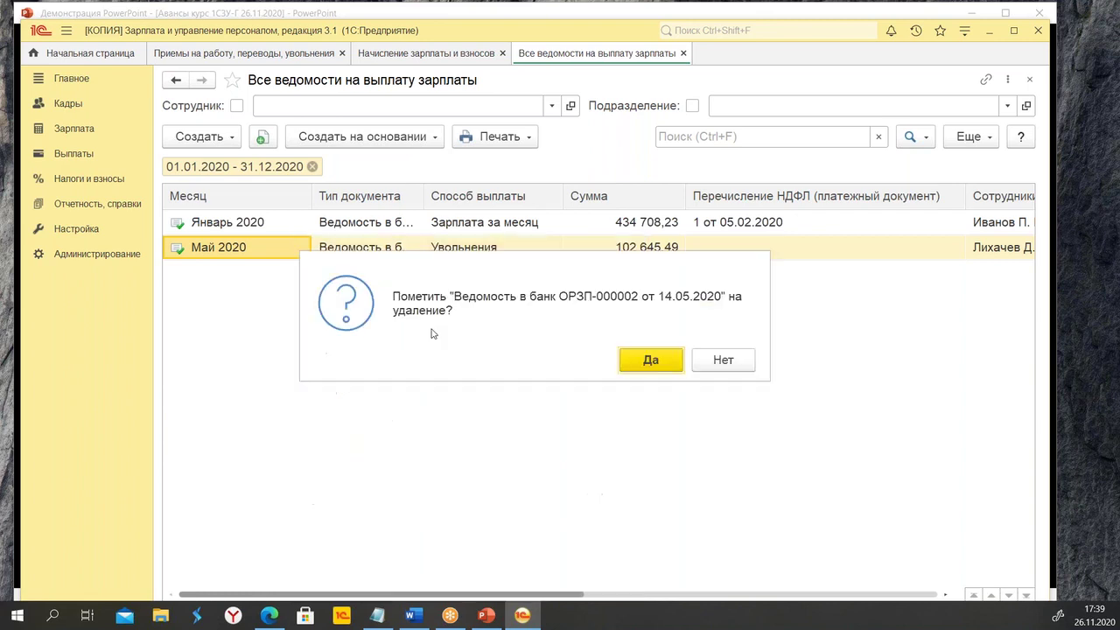
click(656, 359)
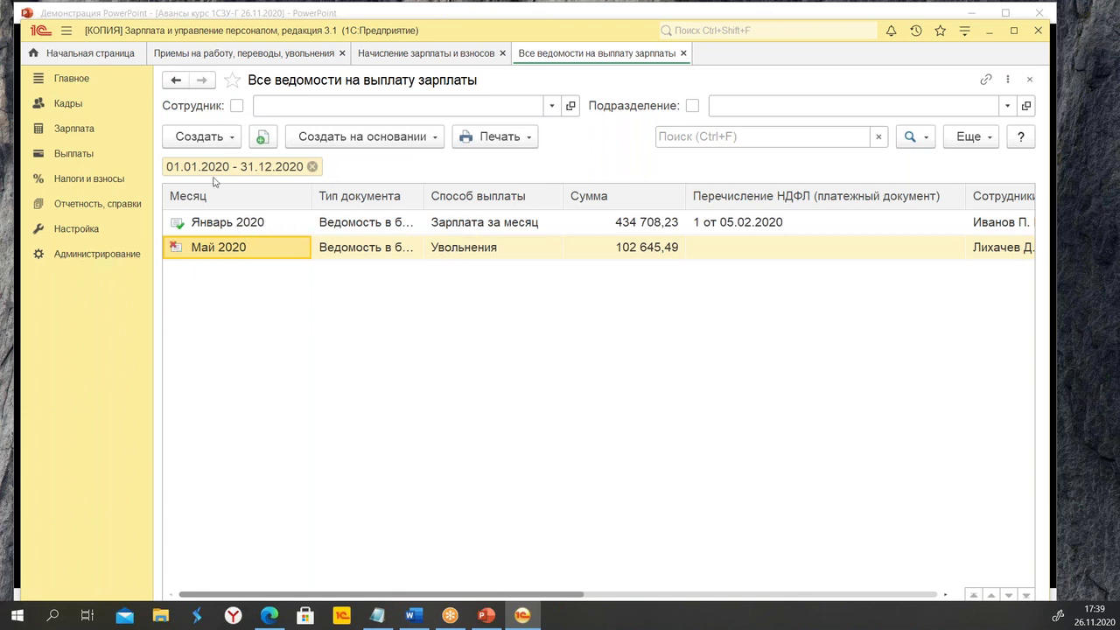
Create a new bank payment sheet for March 2020 with payment type "Аванс" and fill it with the employees' amounts.
click(202, 137)
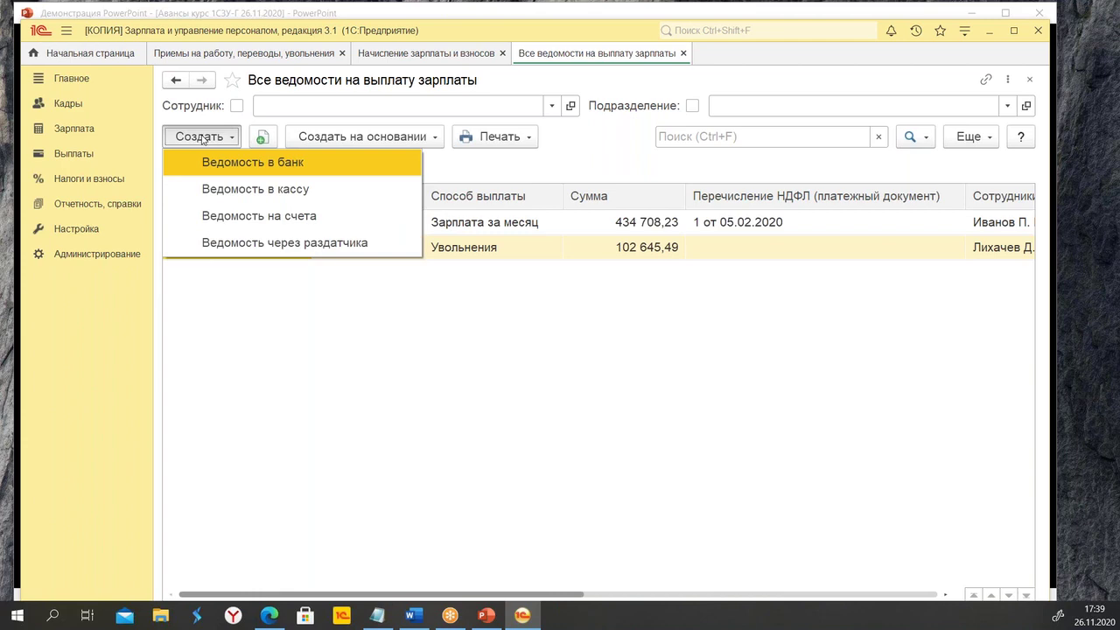
click(273, 163)
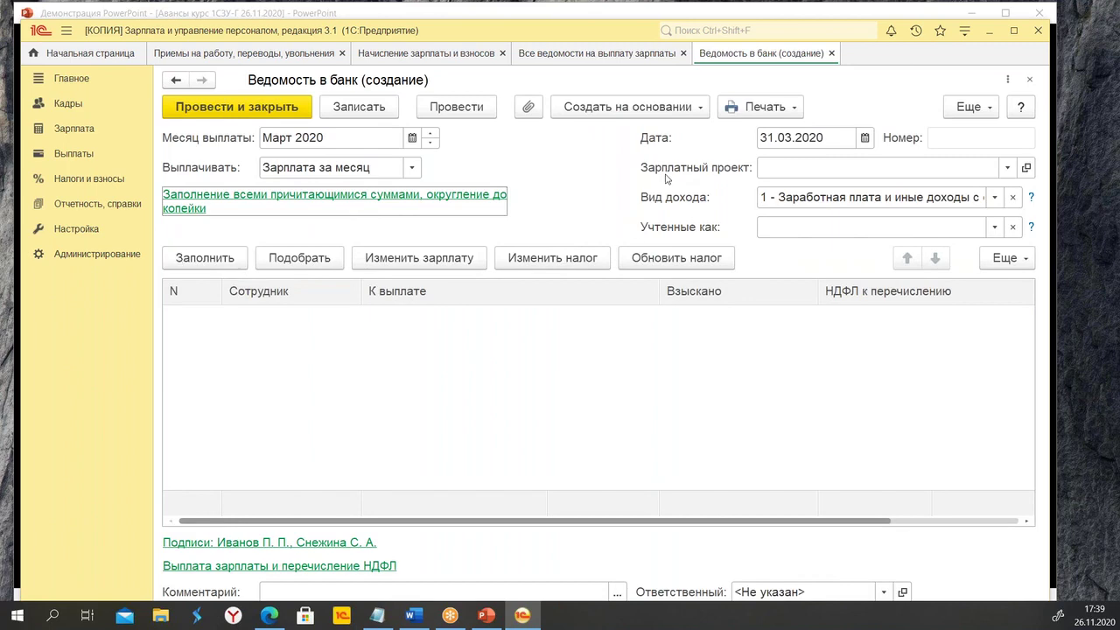
click(410, 171)
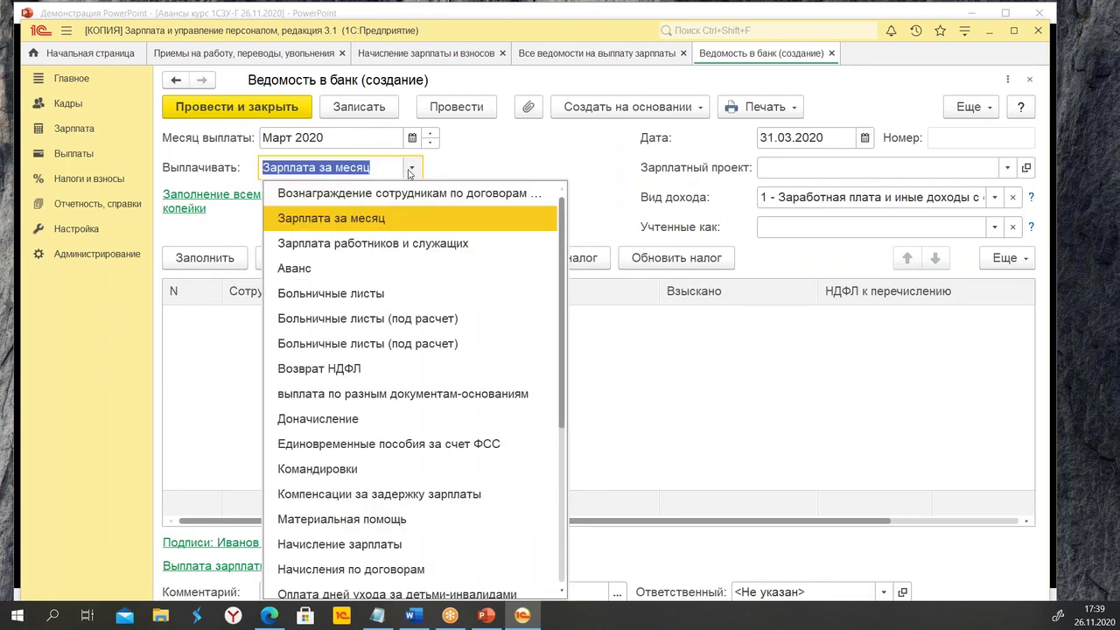
click(382, 267)
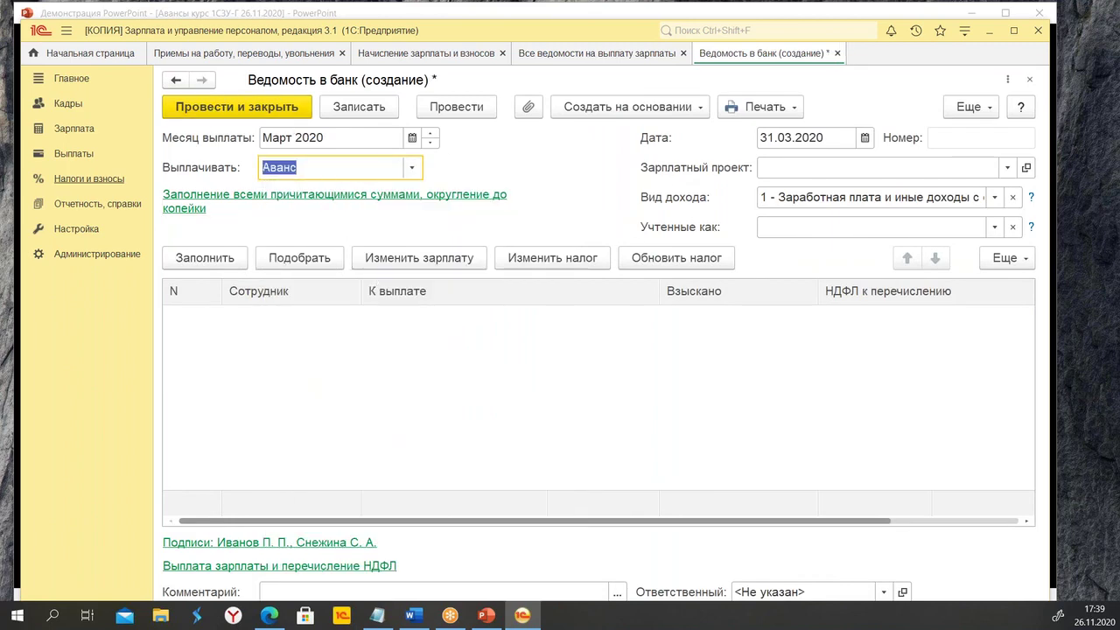
click(197, 262)
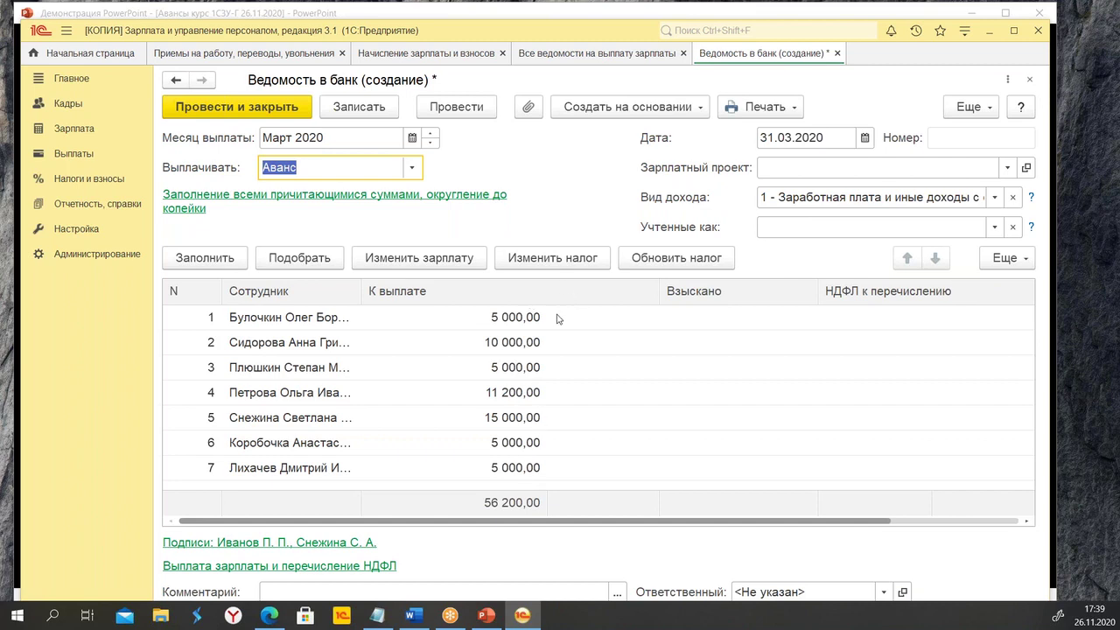
Open the employee card of the person in row 4 from that row's salary details.
click(517, 396)
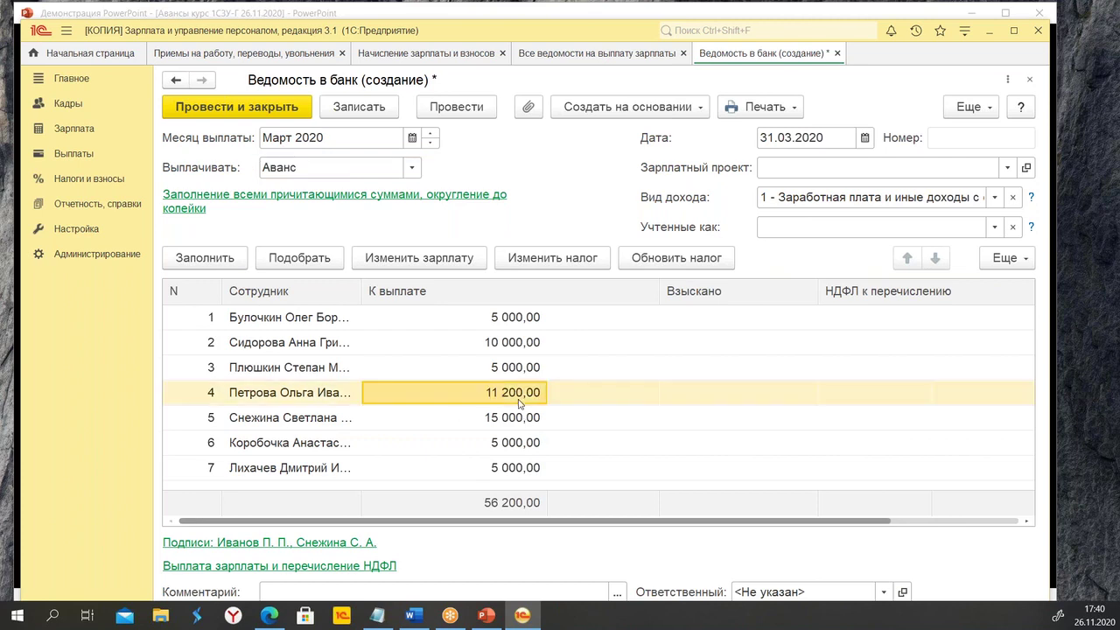
click(343, 398)
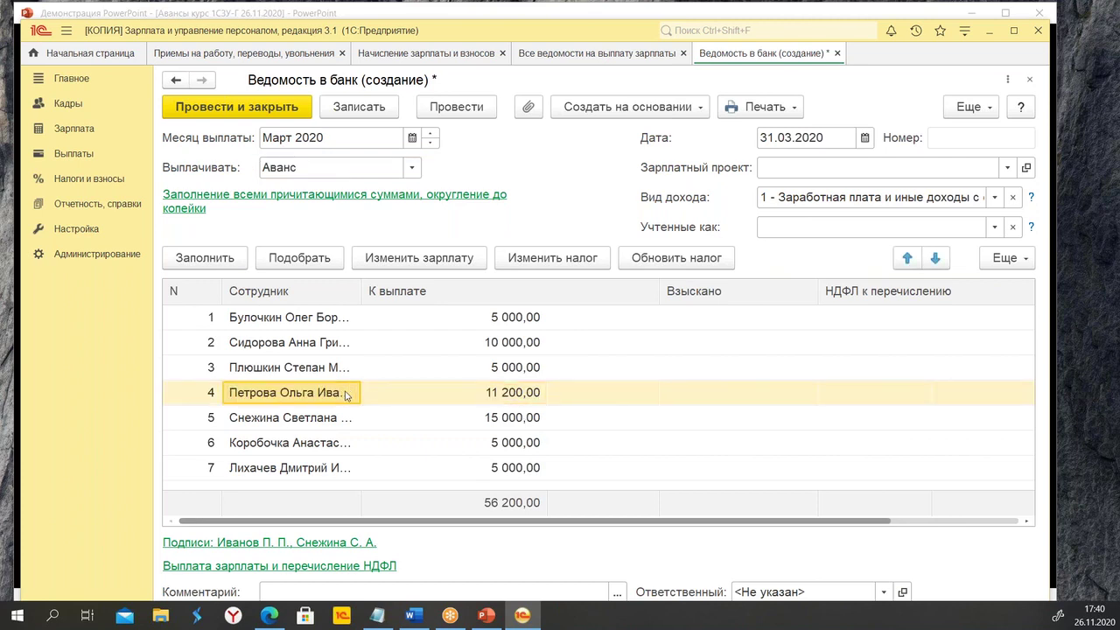
double_click(345, 395)
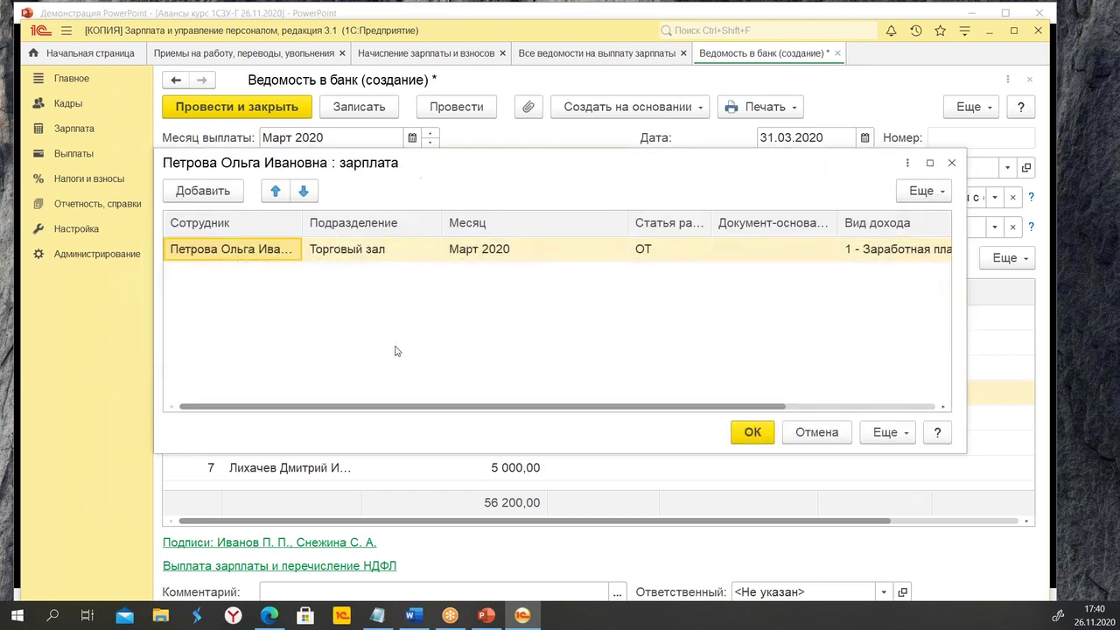
double_click(232, 251)
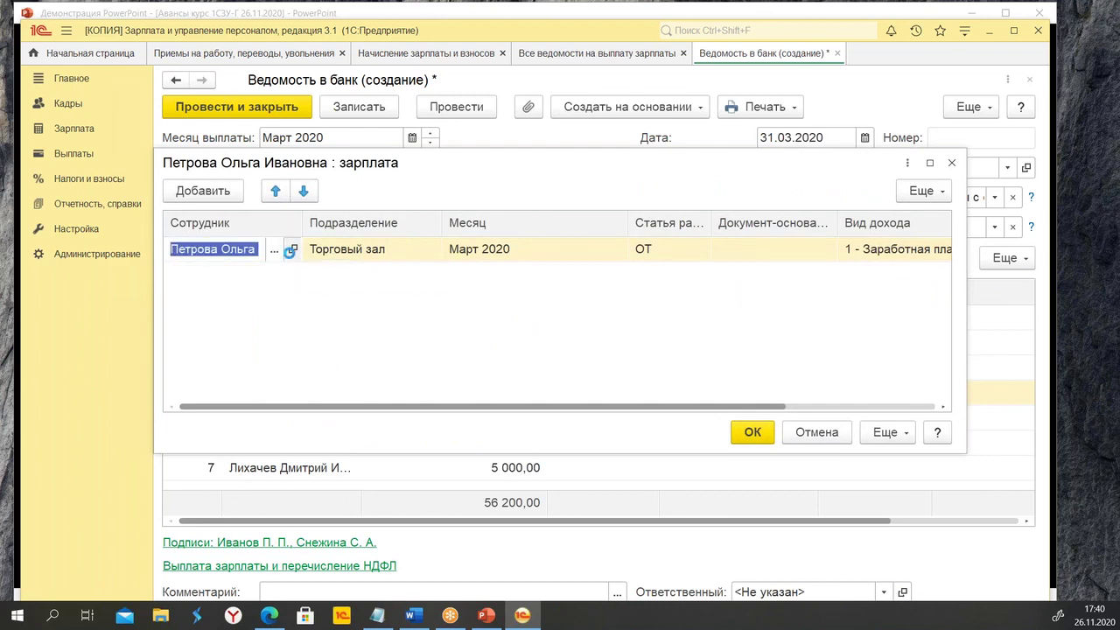
click(291, 250)
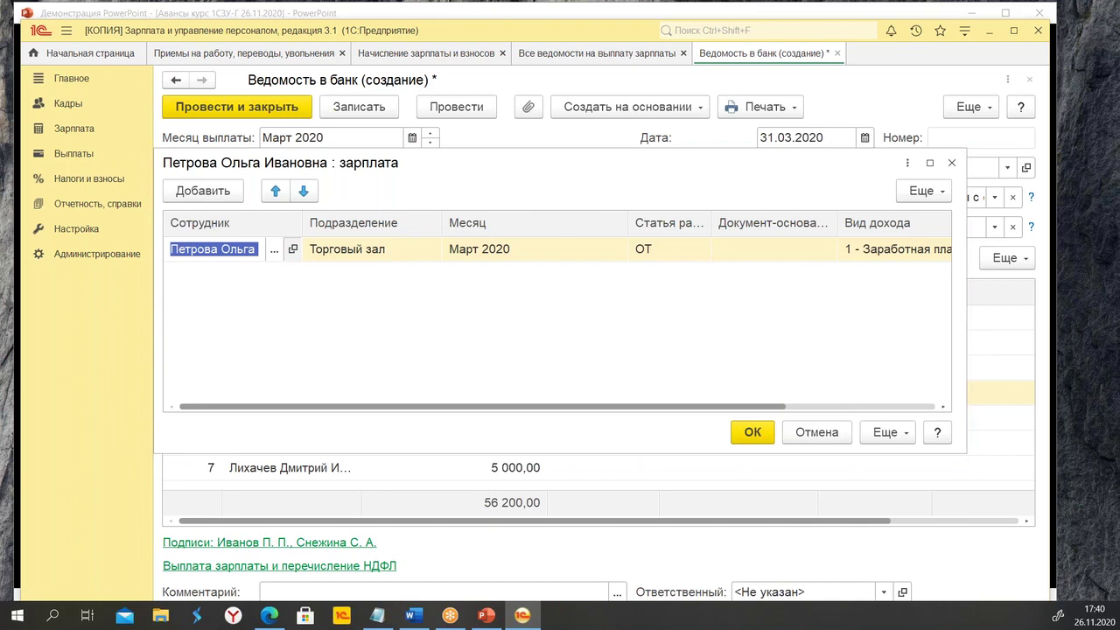
Check the advance terms in the employee's hire order dated 31.03.2020, then close all opened employee windows to return to the payment sheet.
click(220, 160)
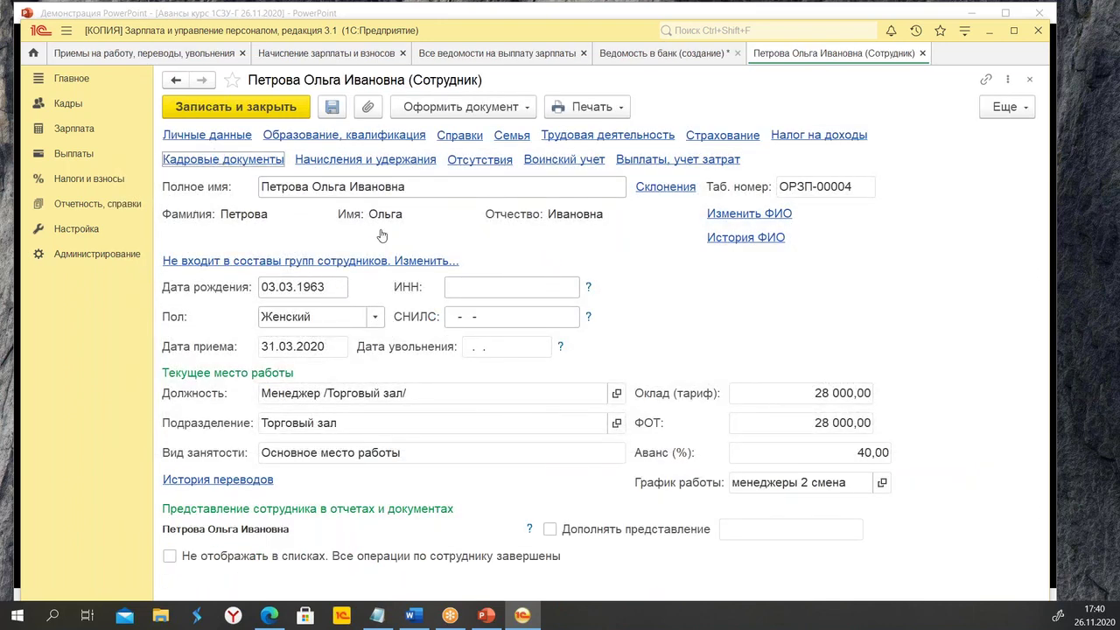
click(313, 137)
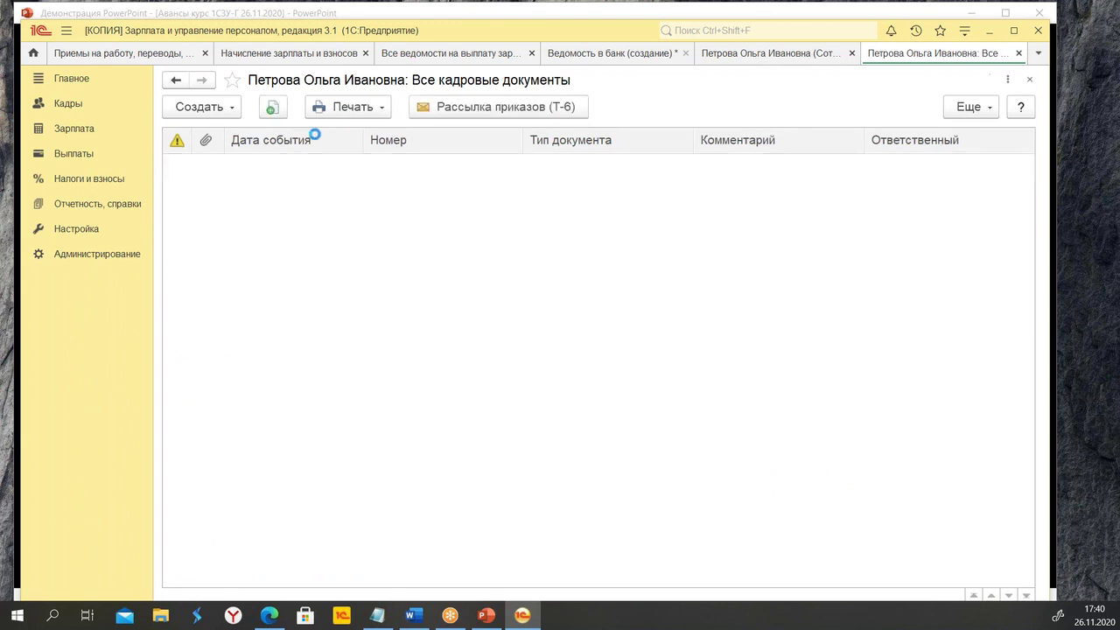
double_click(322, 166)
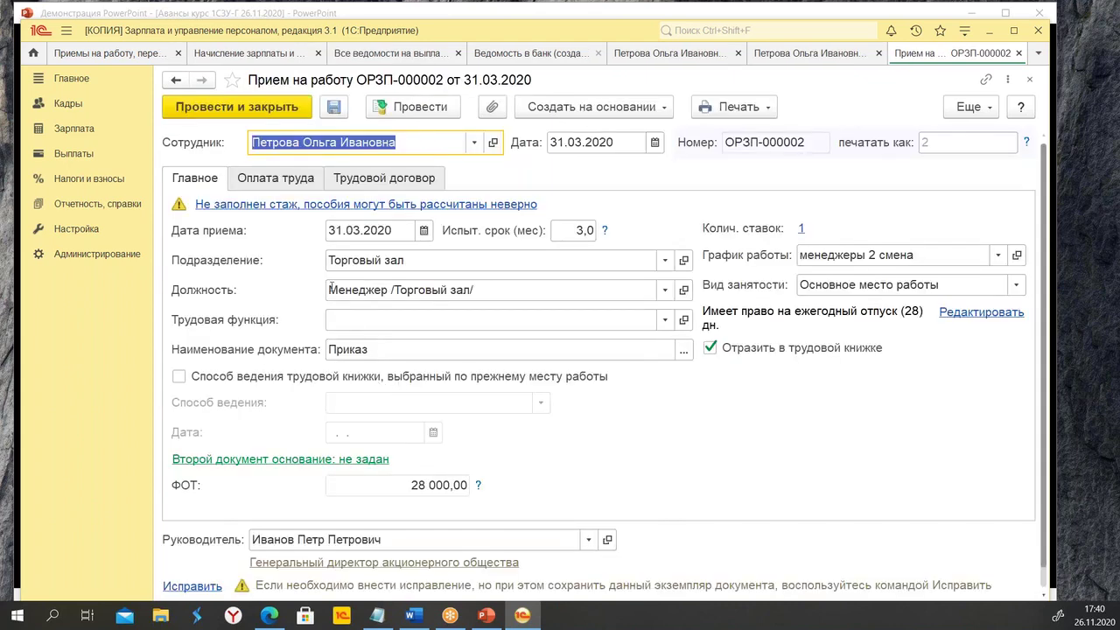
click(269, 183)
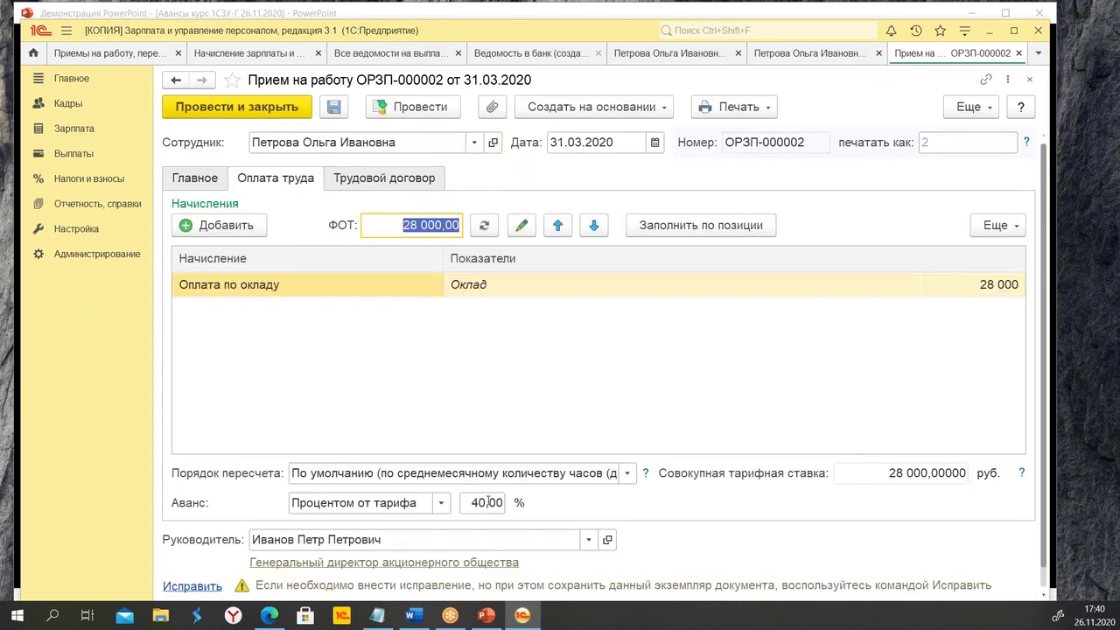
click(1029, 79)
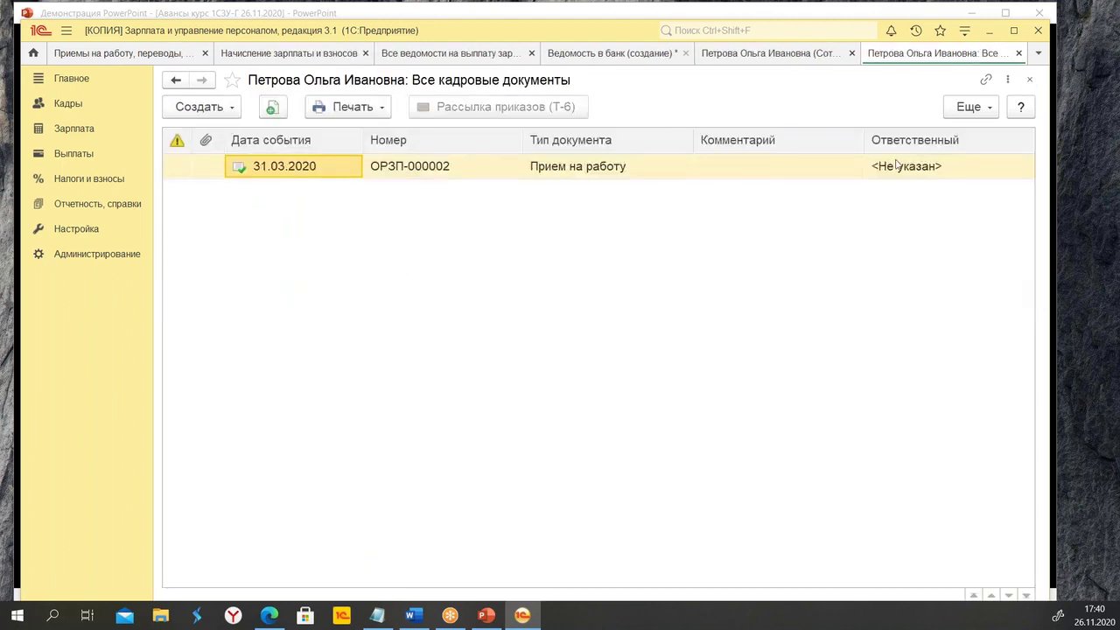
click(1018, 53)
click(923, 54)
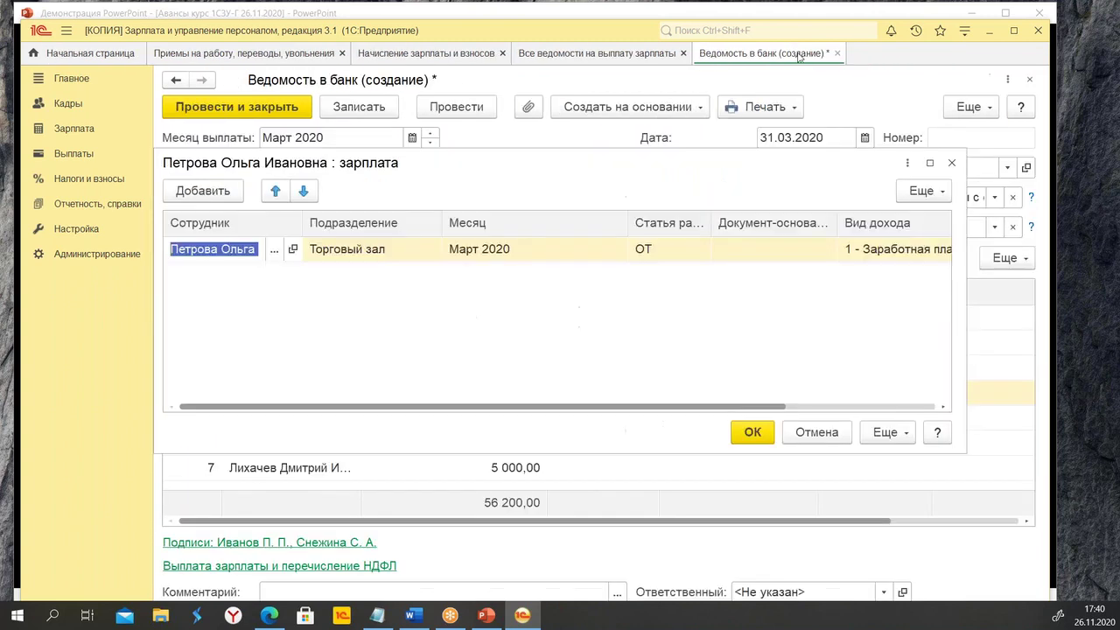
click(953, 163)
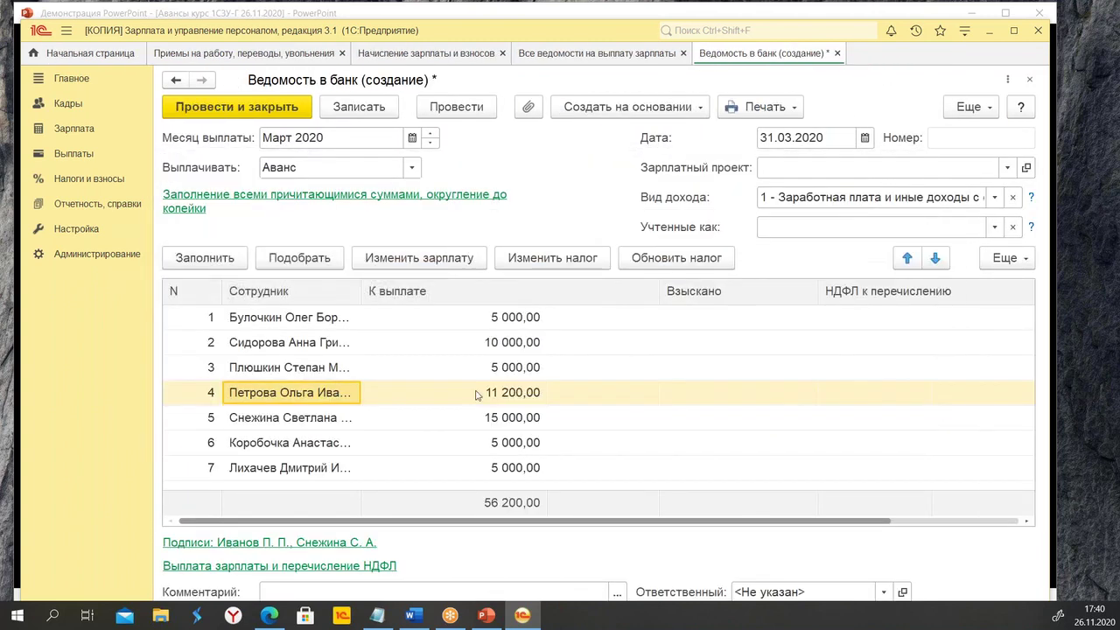
Review the employee rows in the advance payment sheet, then close it without saving.
click(321, 418)
click(296, 450)
click(292, 350)
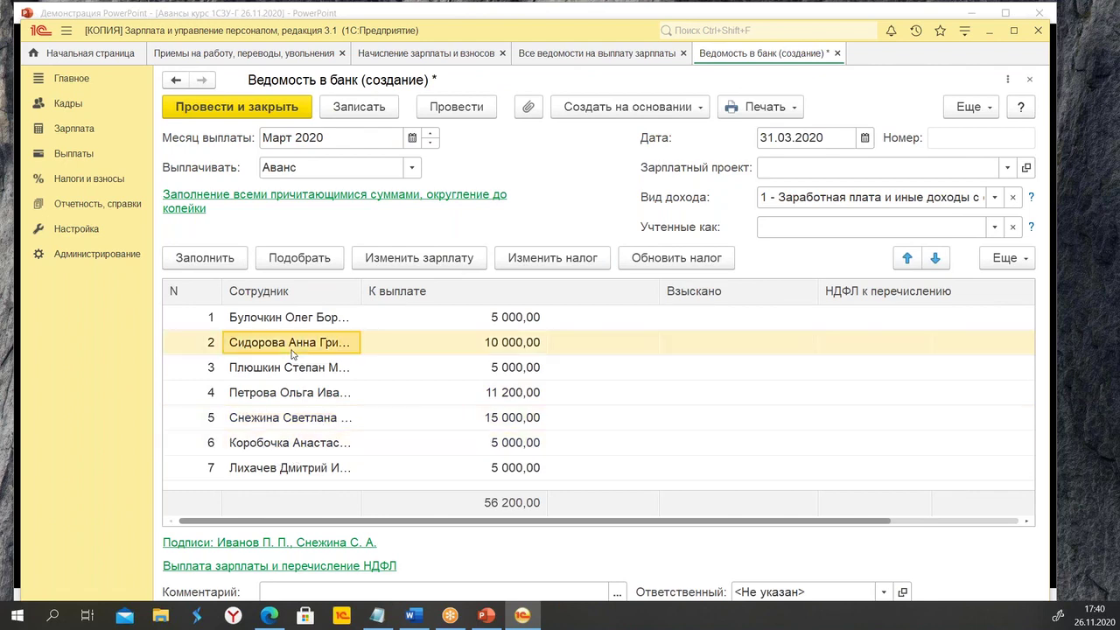
click(293, 391)
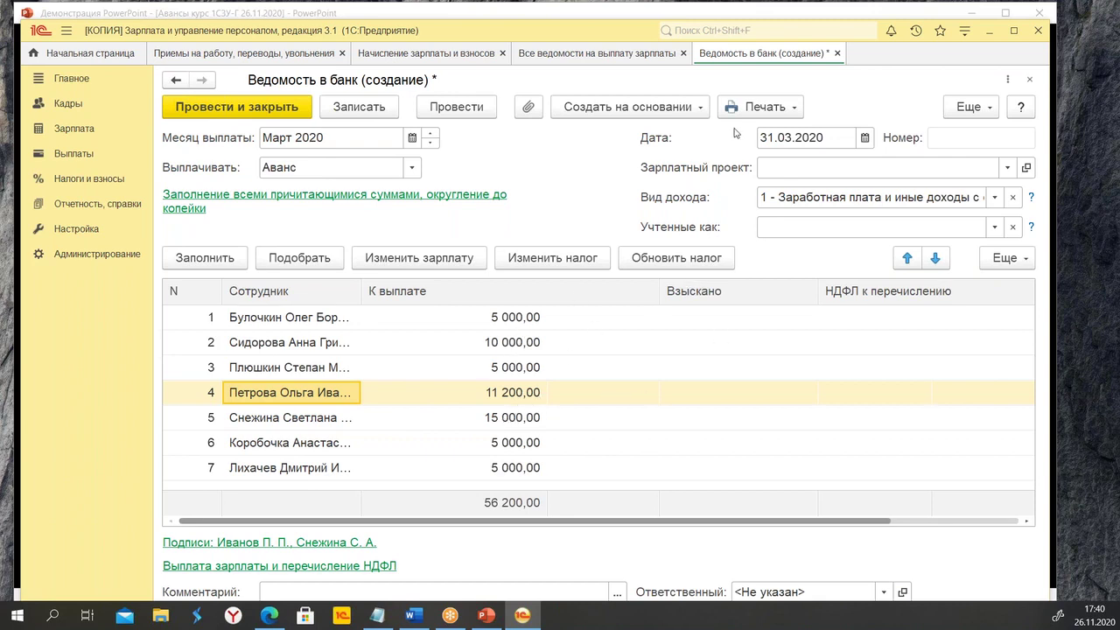
click(837, 53)
click(592, 360)
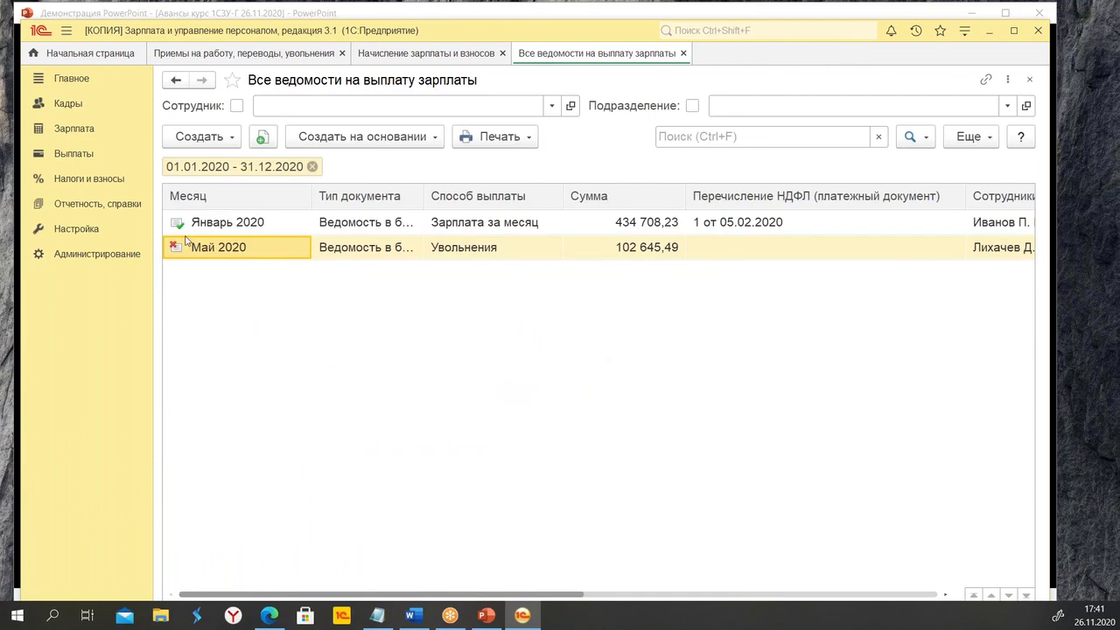
Create another bank payment sheet for March 2020, set the payment type to "Аванс" and fill in the employees.
click(220, 230)
click(202, 138)
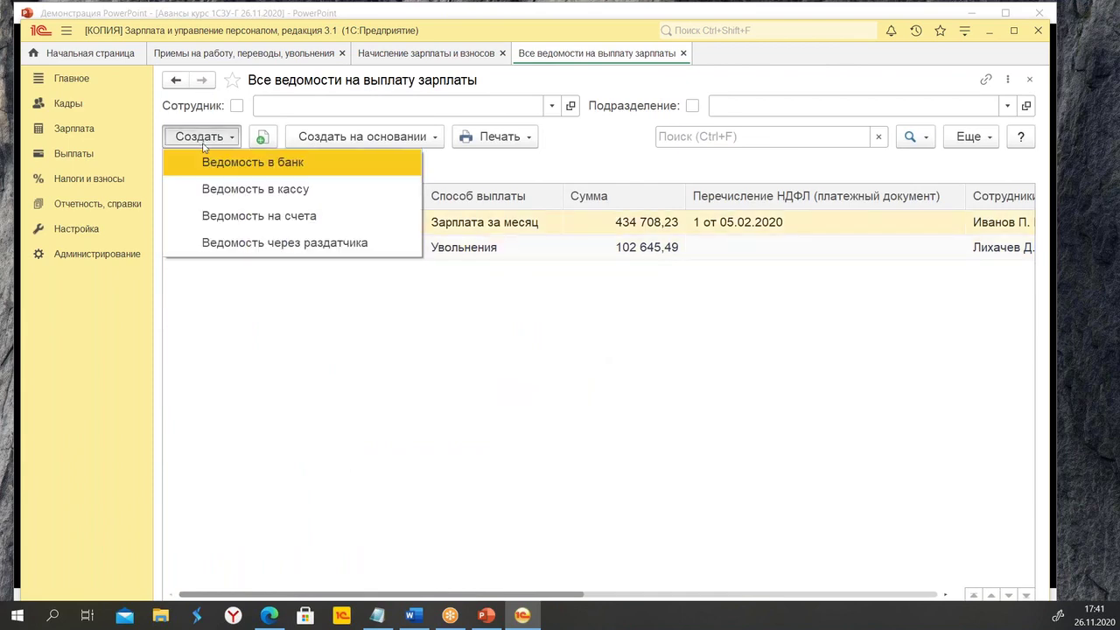
click(221, 167)
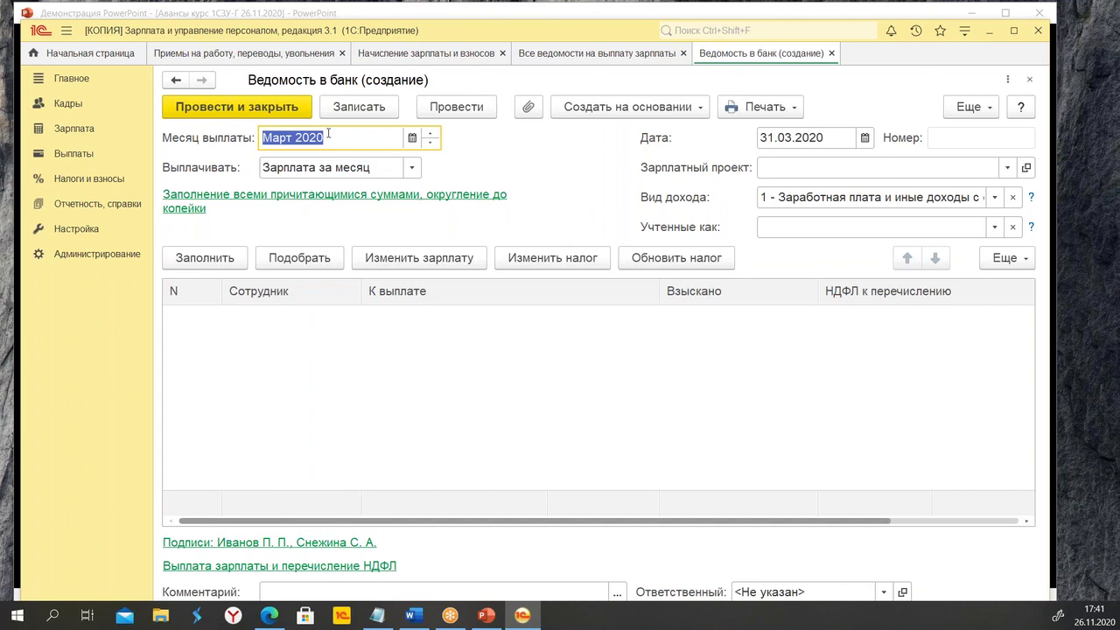
click(410, 170)
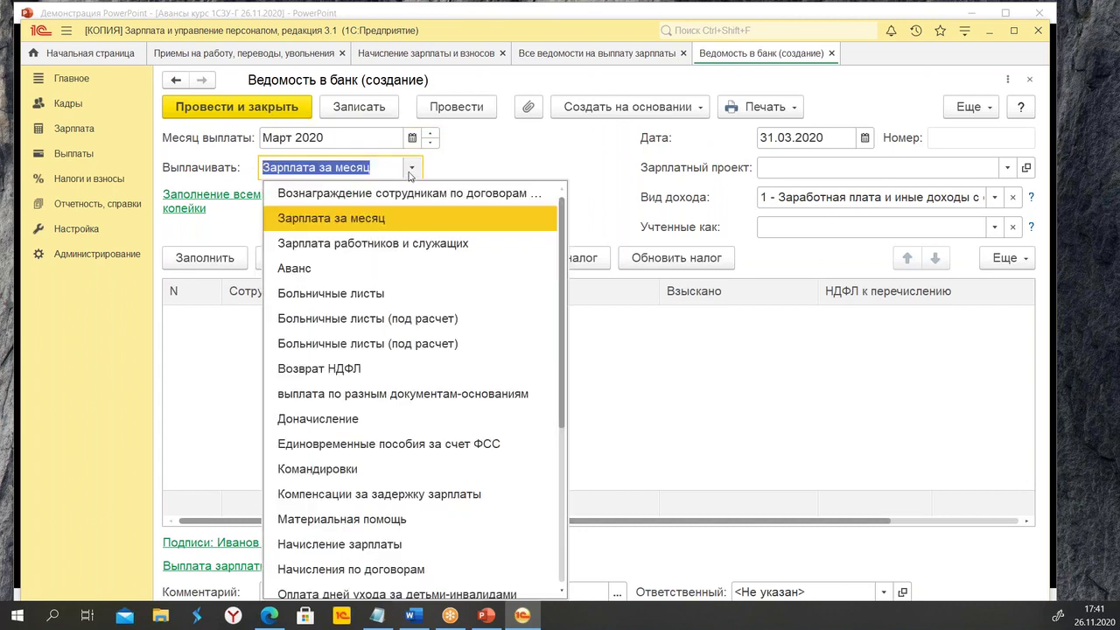
click(344, 269)
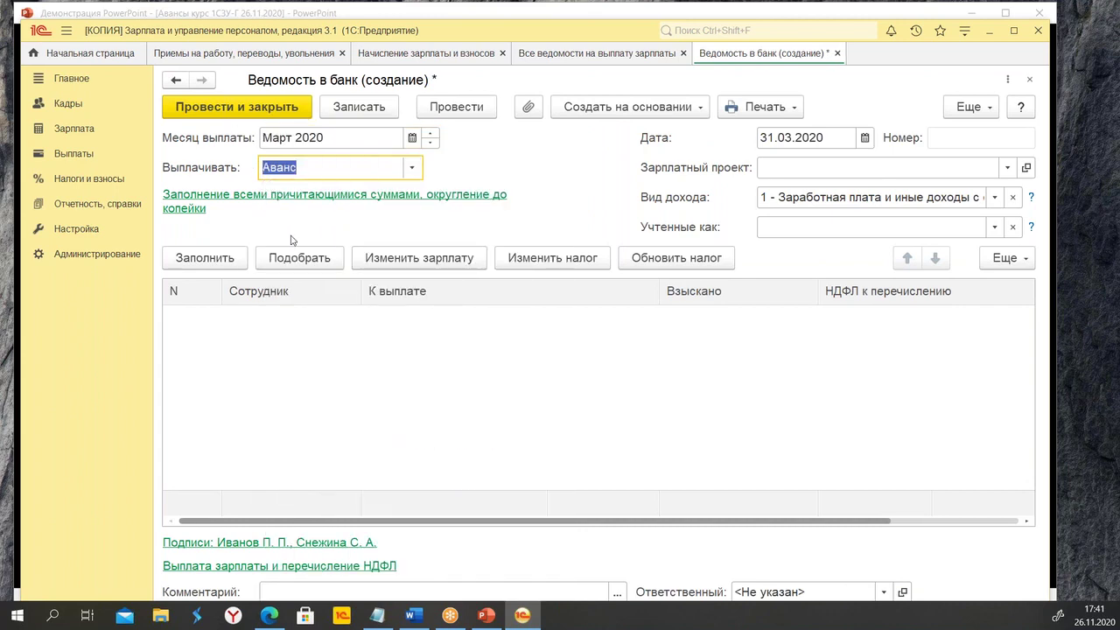
click(220, 263)
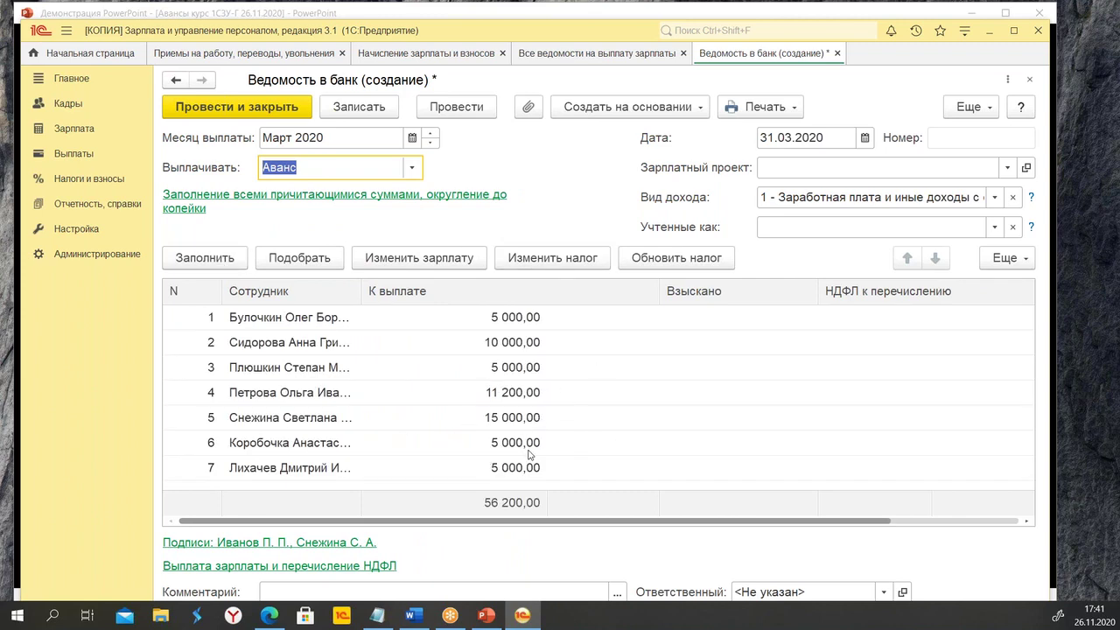
Examine the advance amounts payable to the employees in rows 7, 4 and 1 of the payment sheet.
click(513, 476)
click(520, 405)
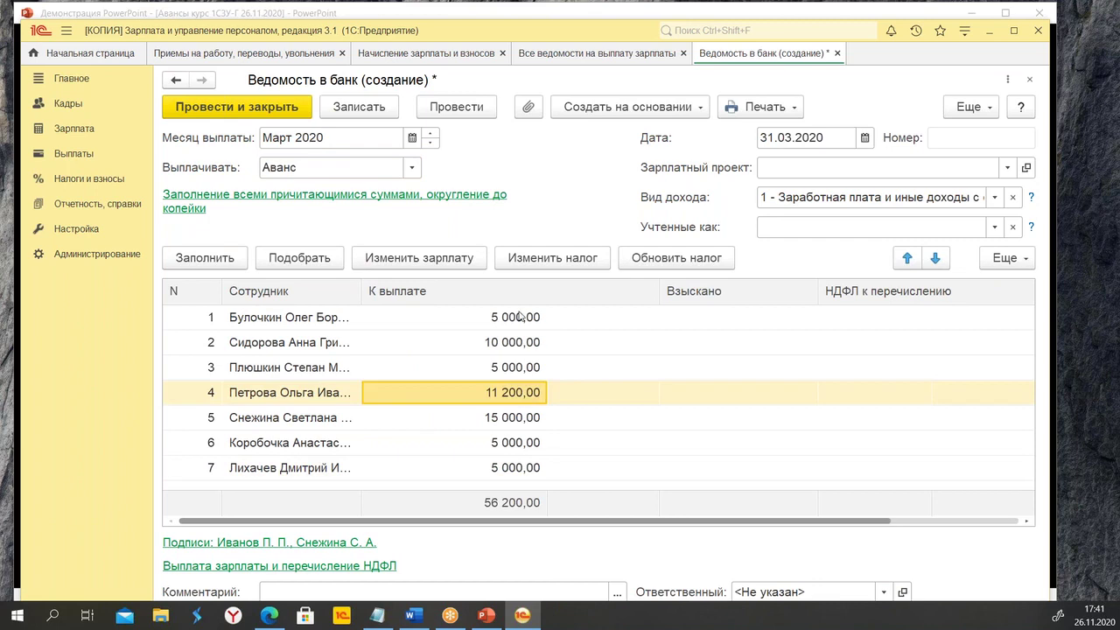
click(522, 317)
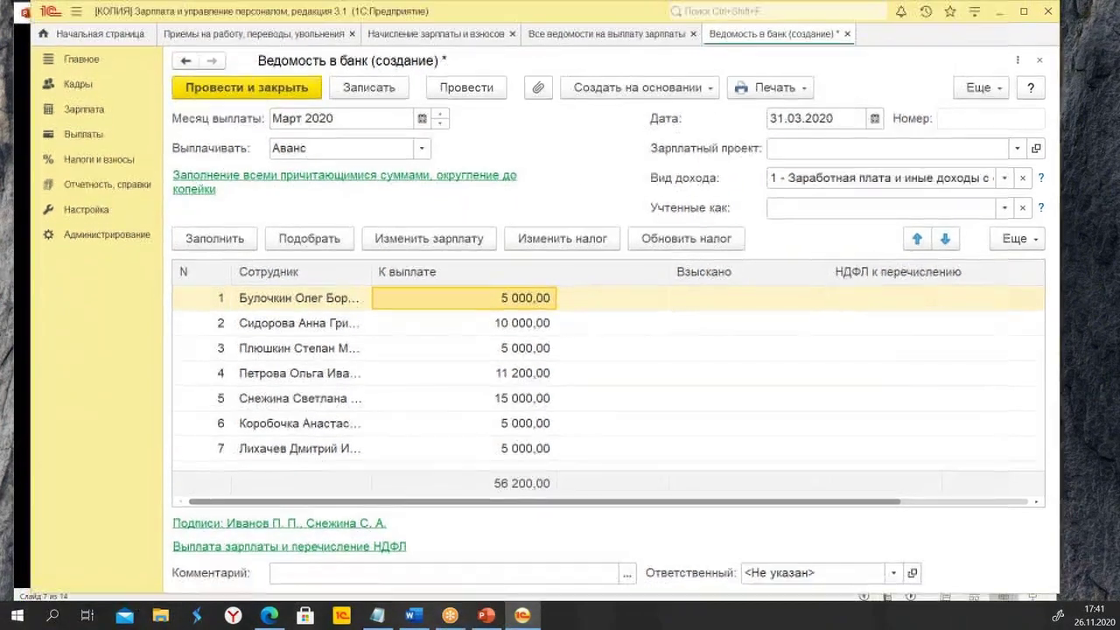
Clear "Налог перечислен вместе с зарплатой" in the payment sheet's НДФЛ transfer details, then post and close the sheet.
click(263, 548)
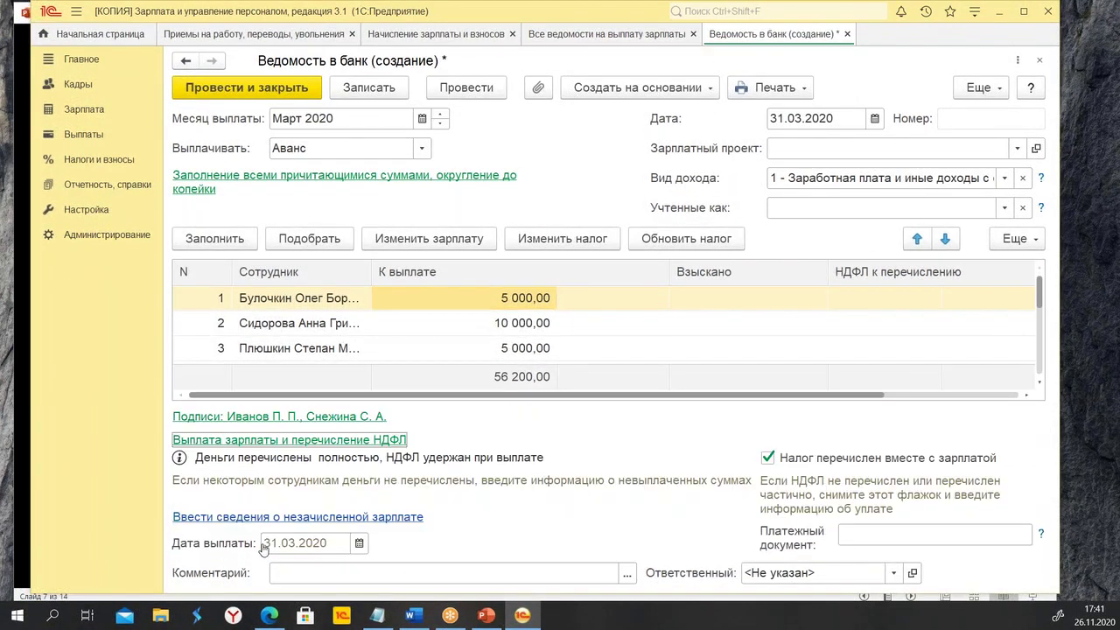
click(768, 459)
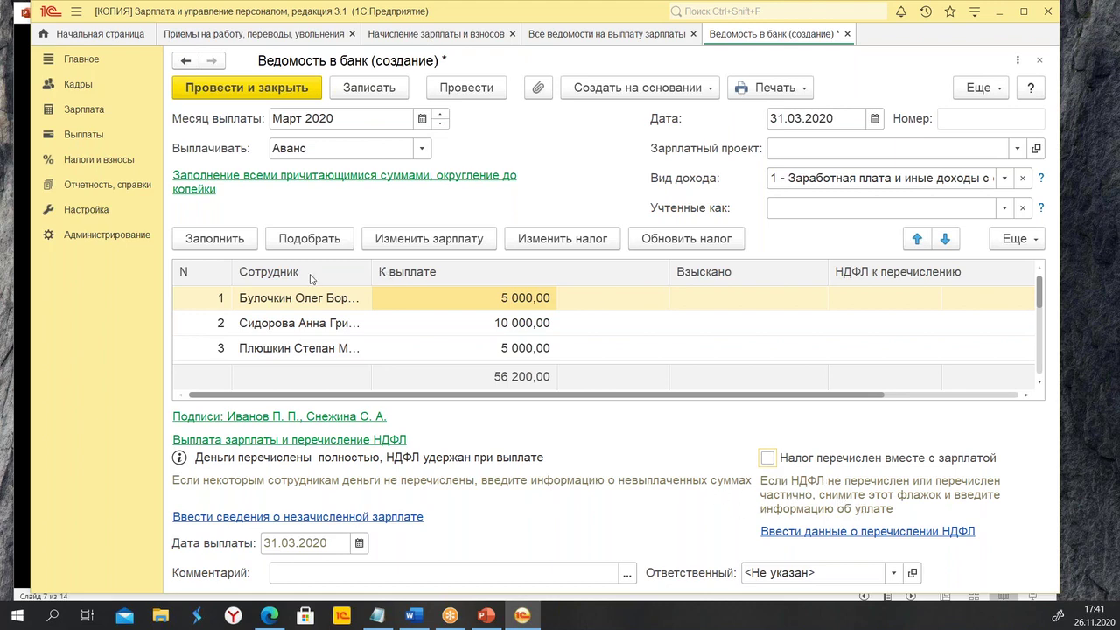
click(250, 89)
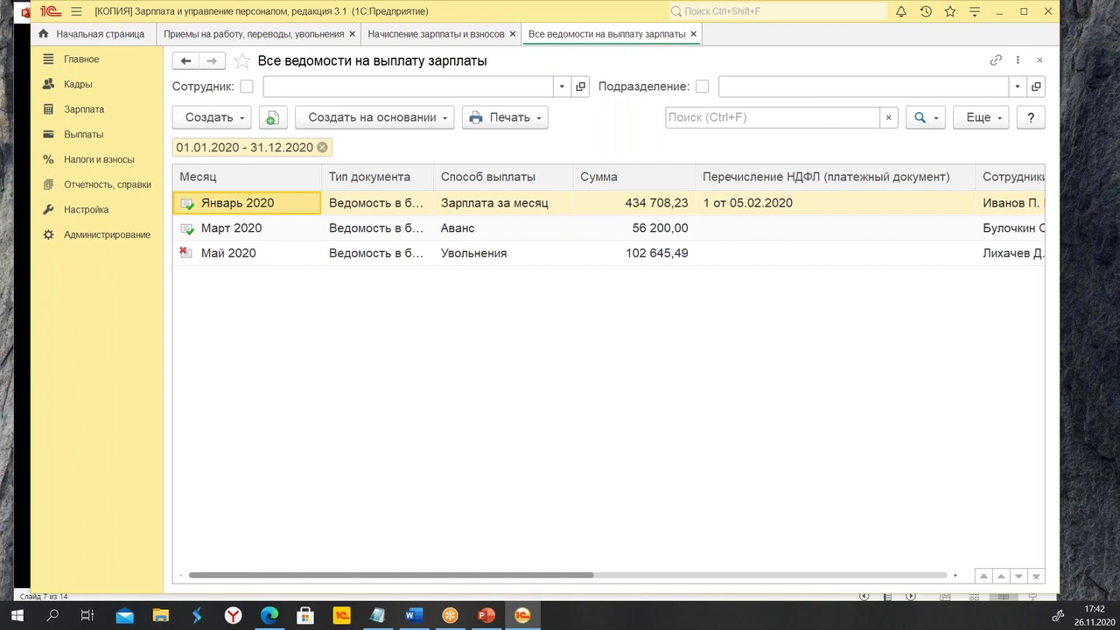
Open the posted March 2020 "Аванс" sheet, review the amounts payable in rows 2, 3 and 1, and close it to return to the list.
click(479, 231)
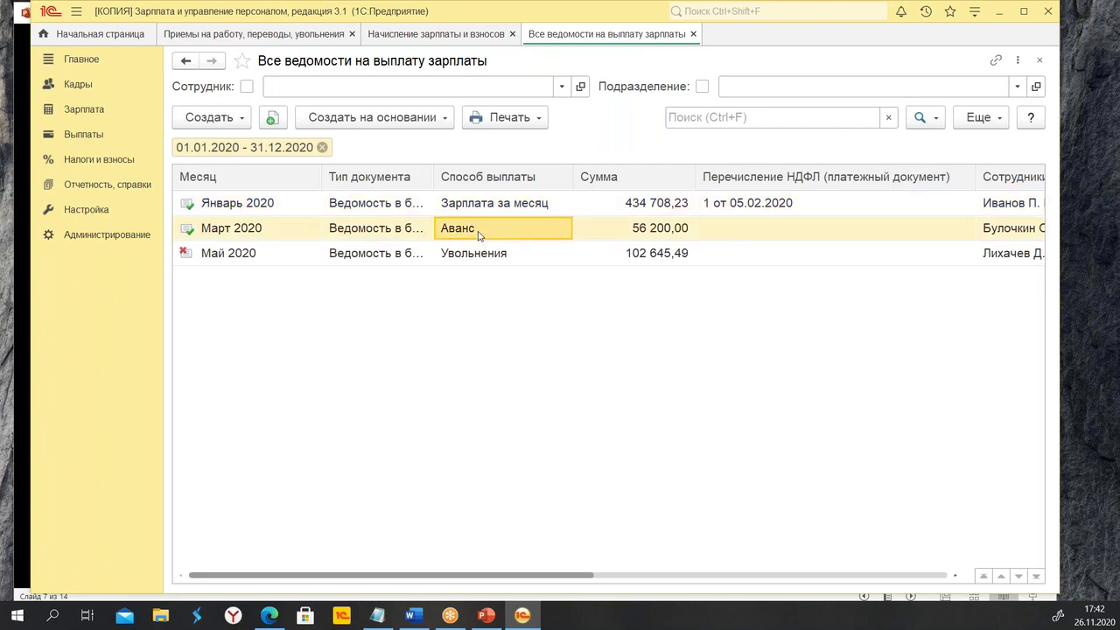
double_click(479, 233)
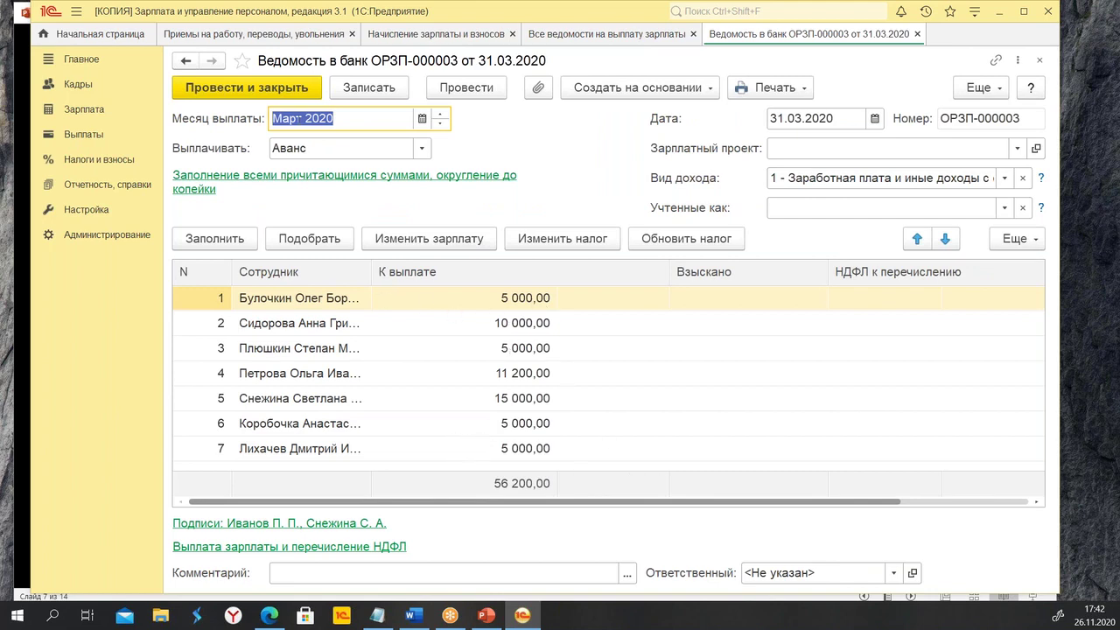
click(539, 325)
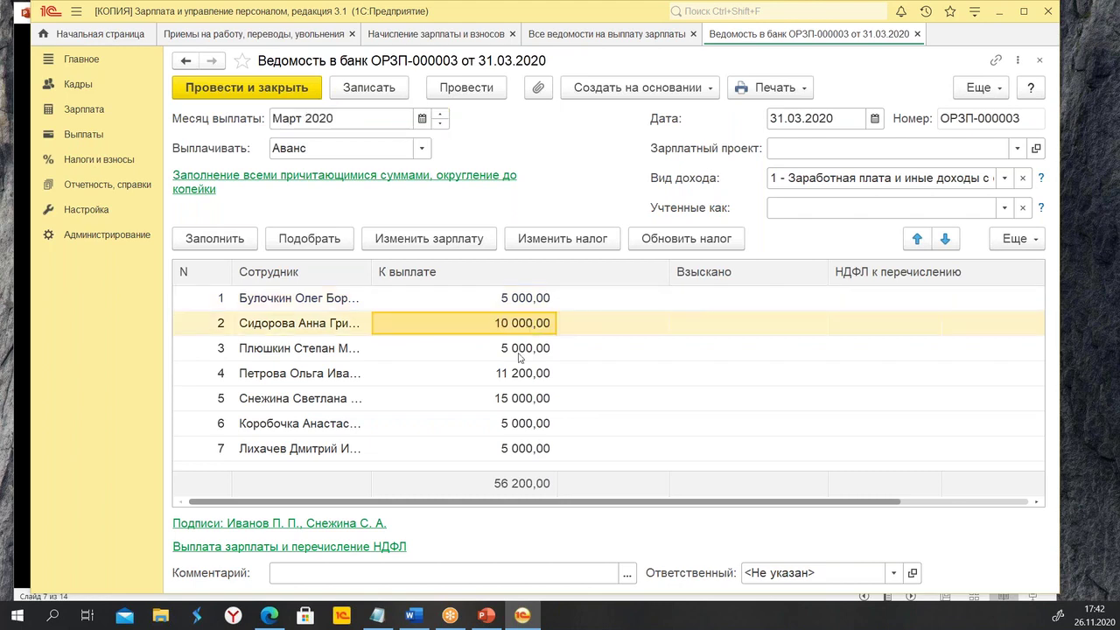
click(519, 354)
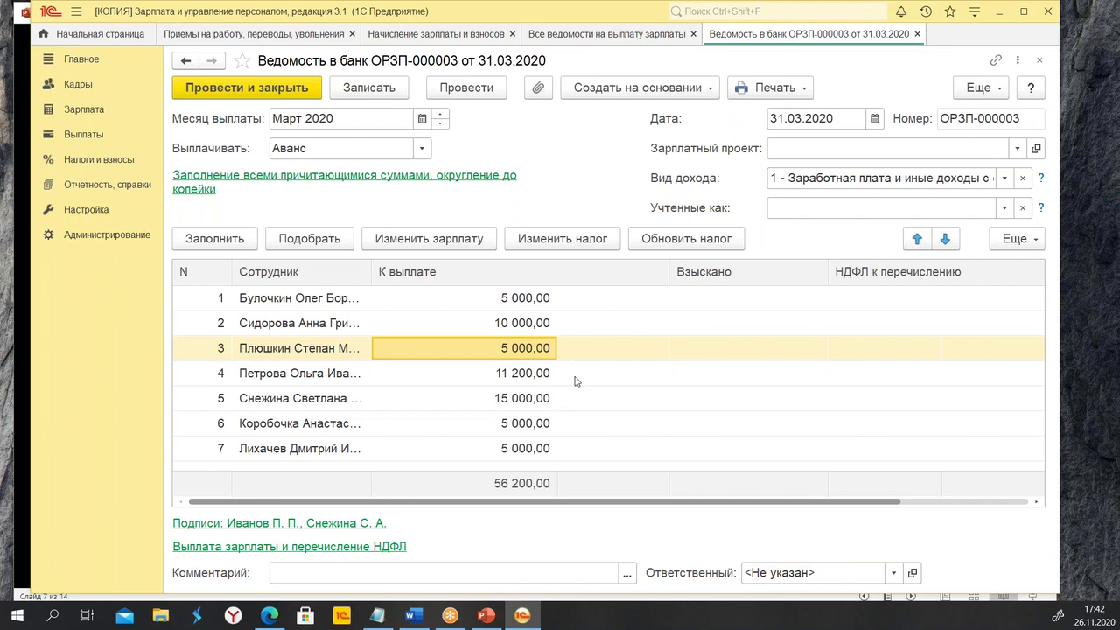
click(503, 296)
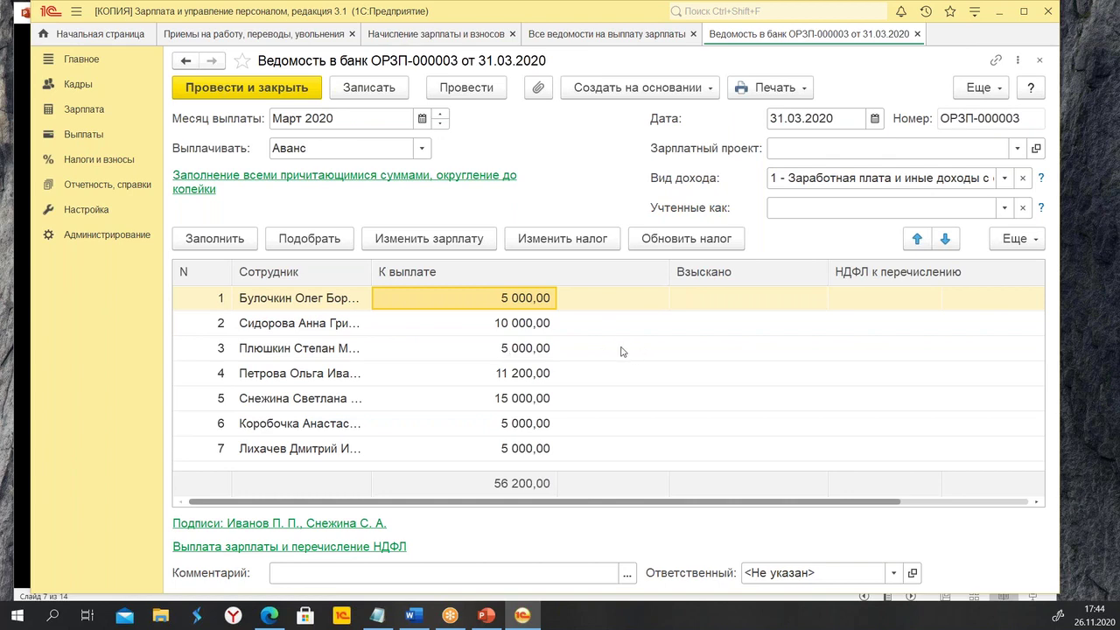
click(919, 34)
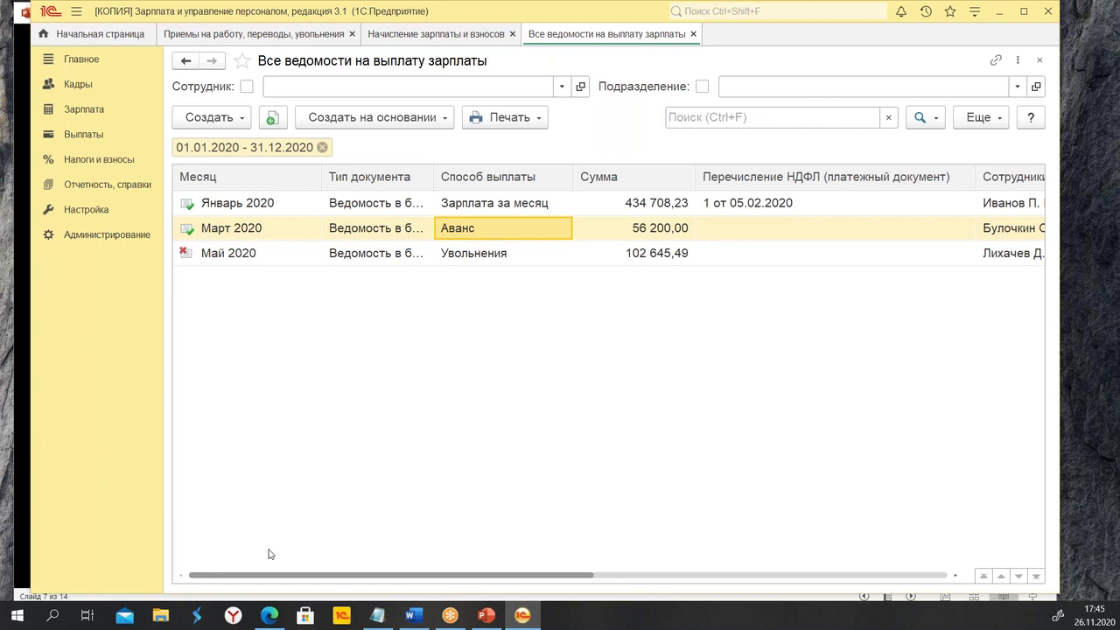
click(296, 257)
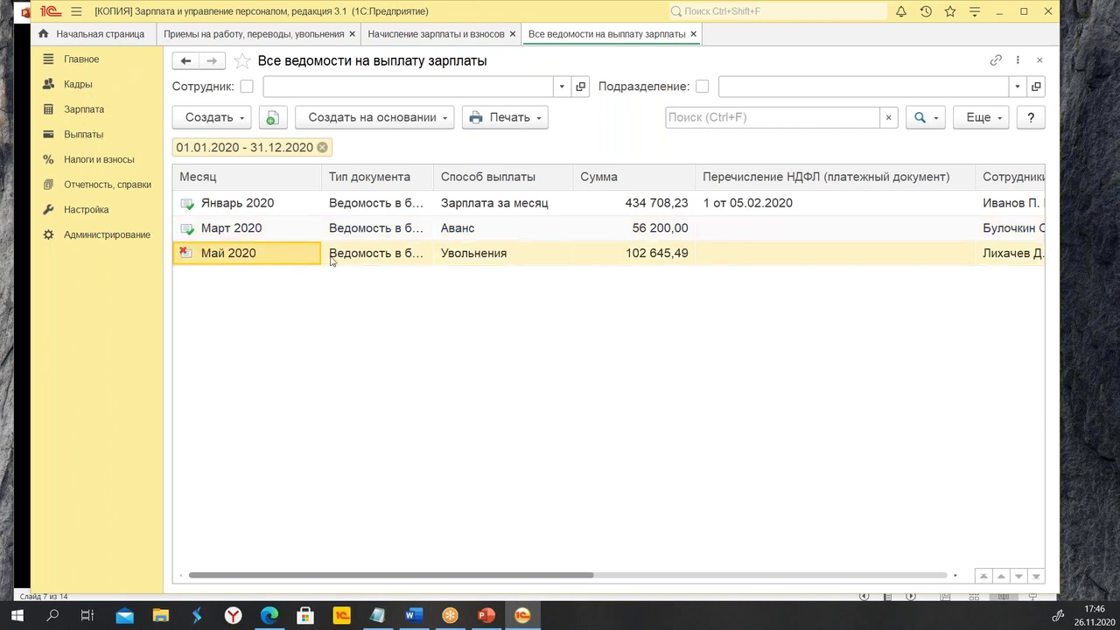
click(351, 230)
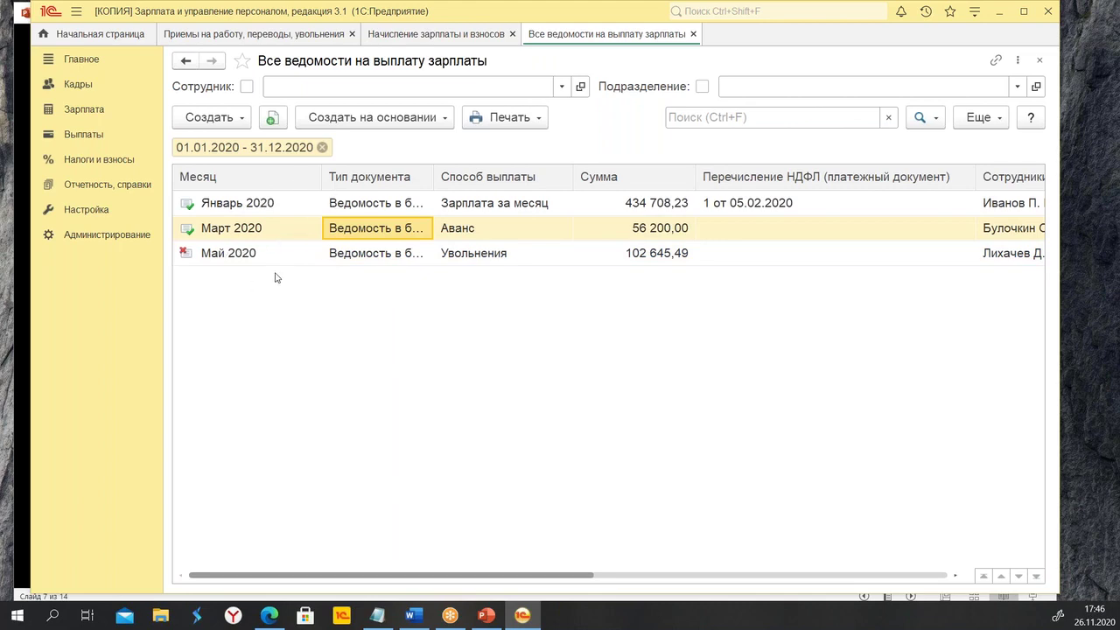
Create a new "Изменение аванса" document that changes the advance from April 2020.
click(95, 114)
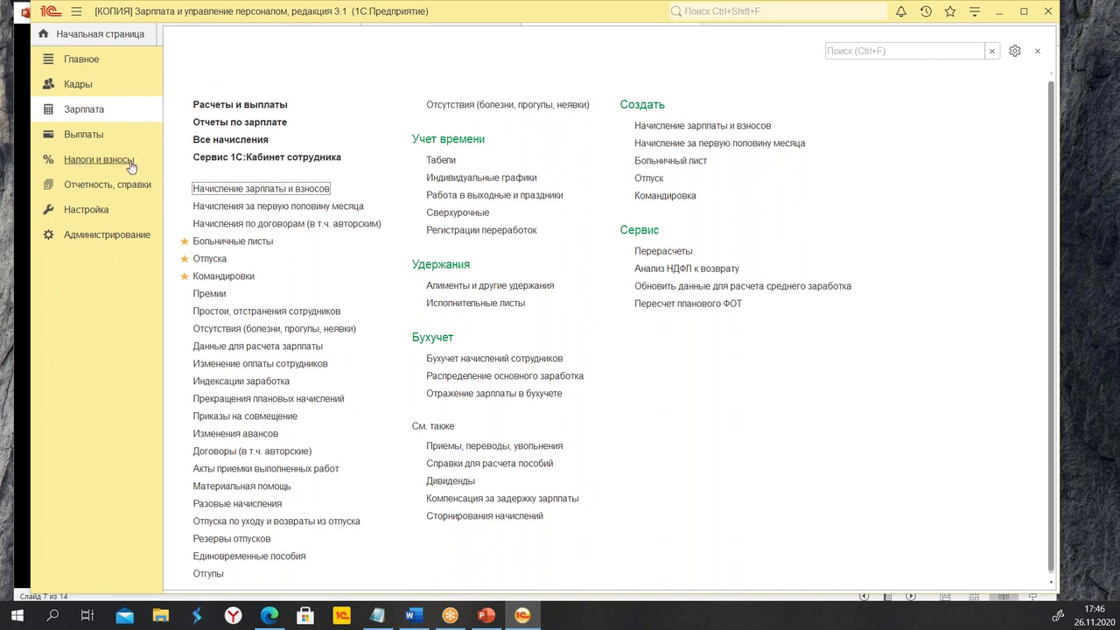
click(247, 435)
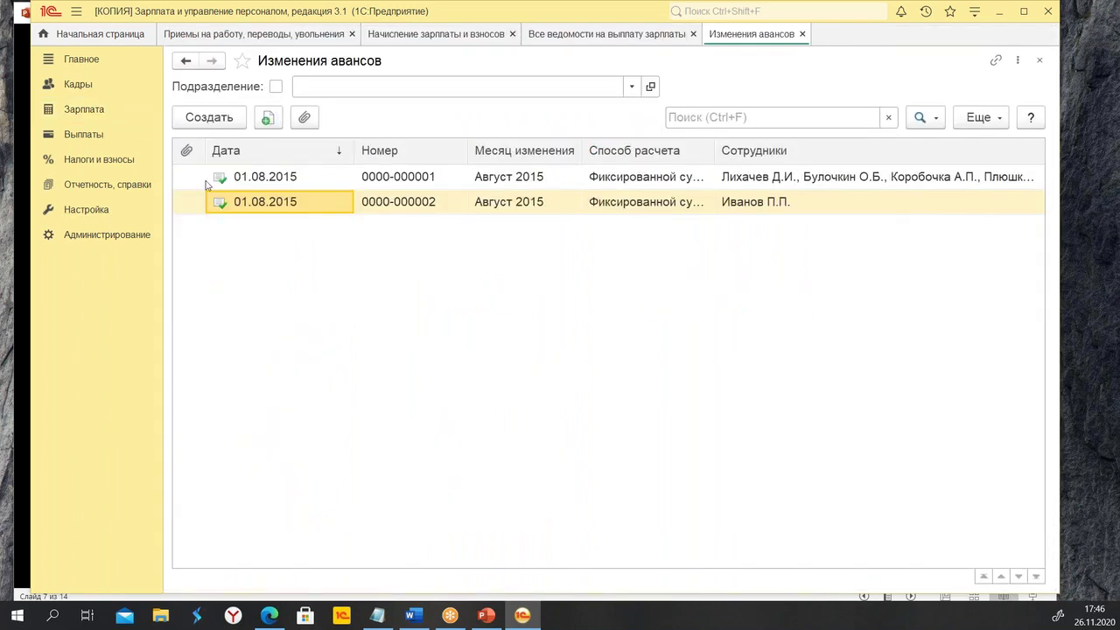
click(227, 114)
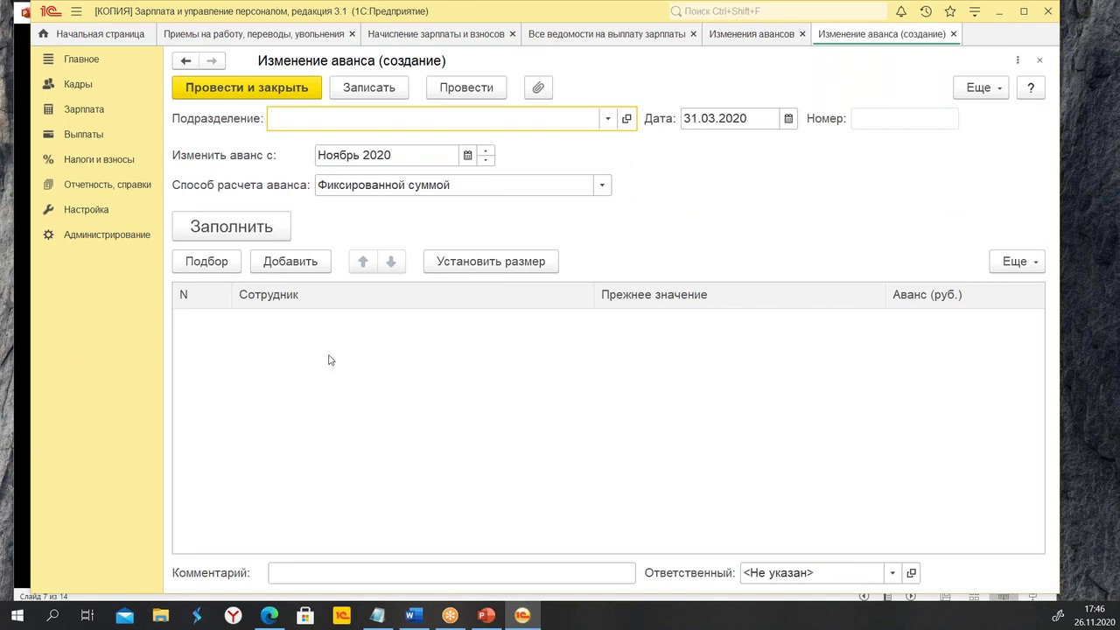
click(468, 156)
click(468, 156)
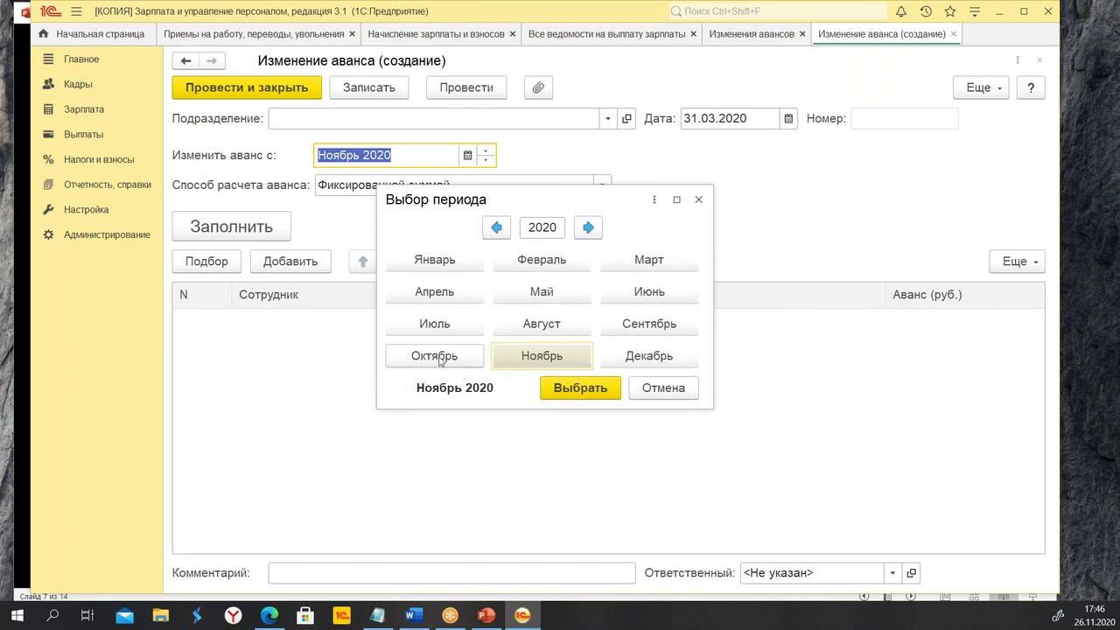
click(429, 297)
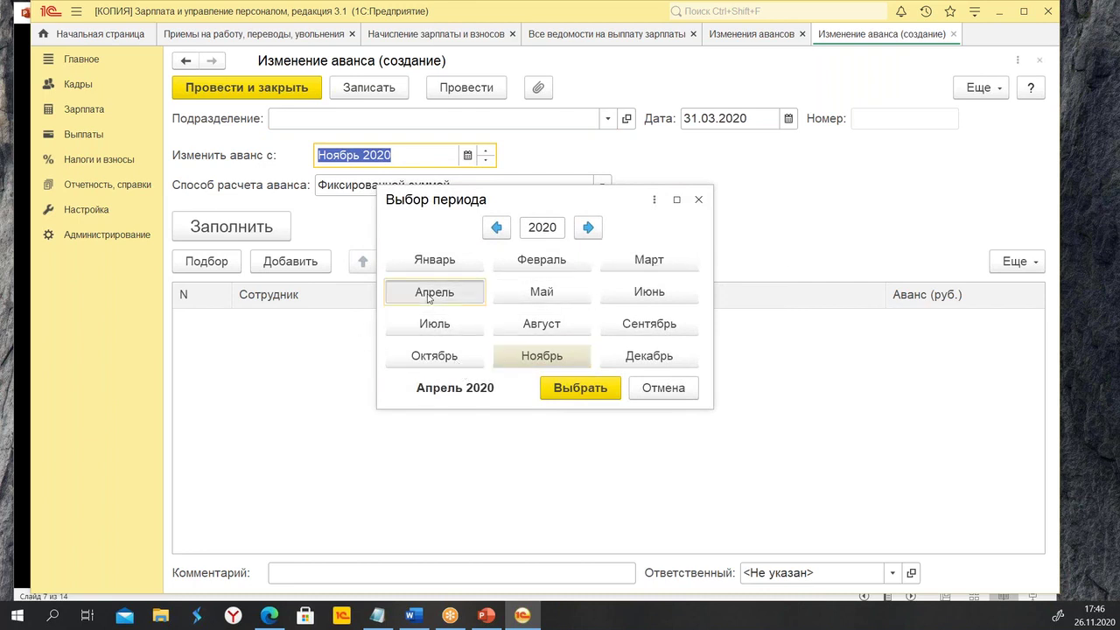
click(580, 388)
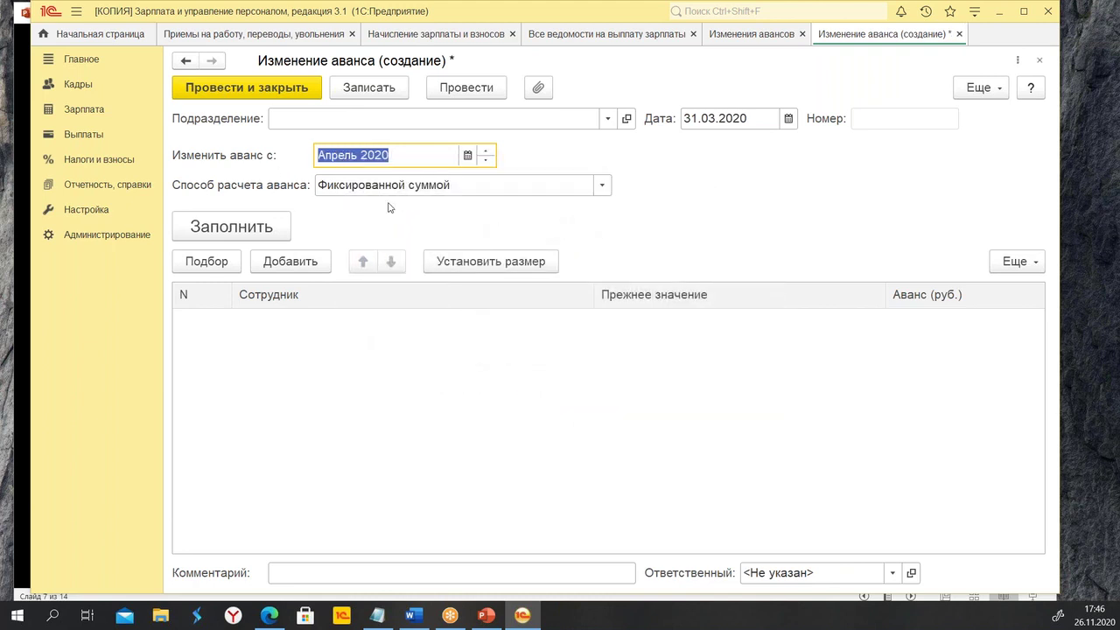
Set the advance calculation method to "Фиксированной суммой" and fill the document with the employees.
click(601, 185)
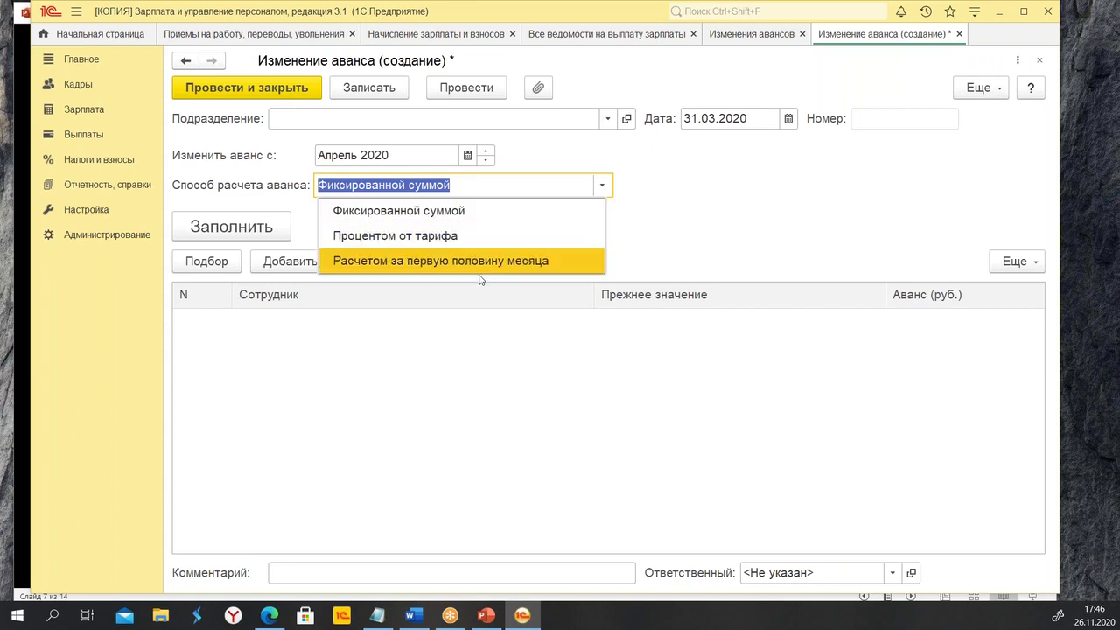
click(463, 210)
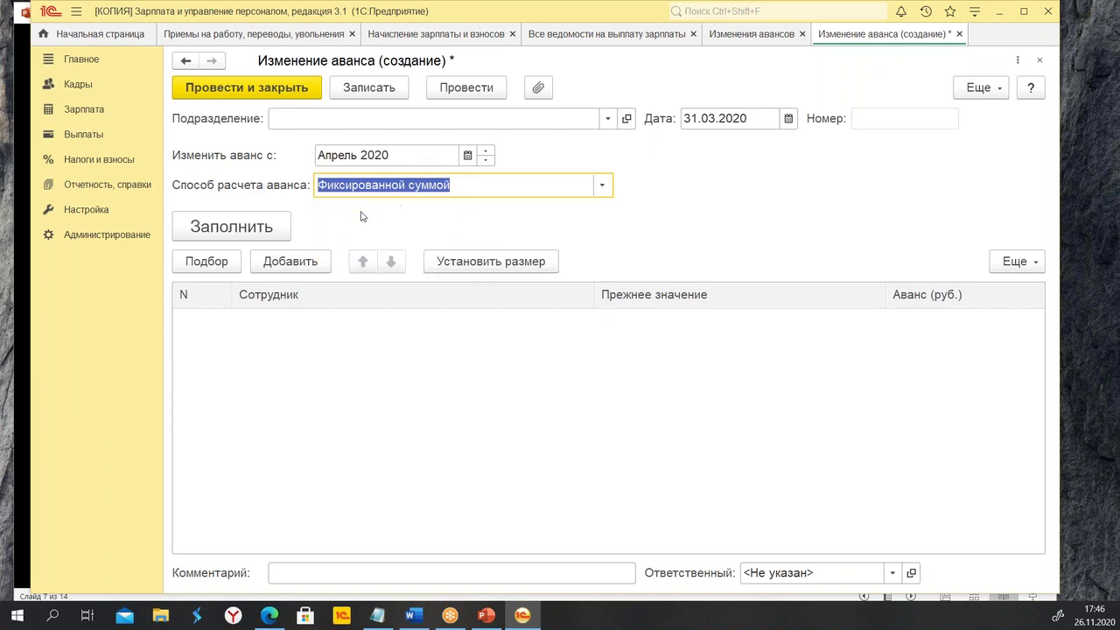
click(209, 235)
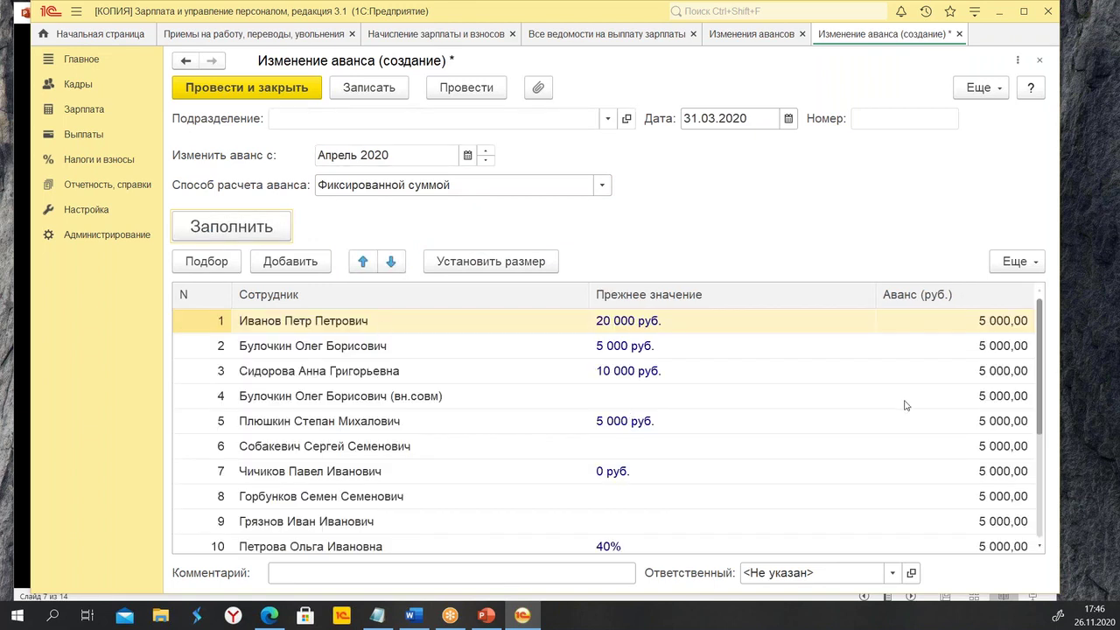
Compare the new advance amounts with the previous values across the employee rows.
click(930, 321)
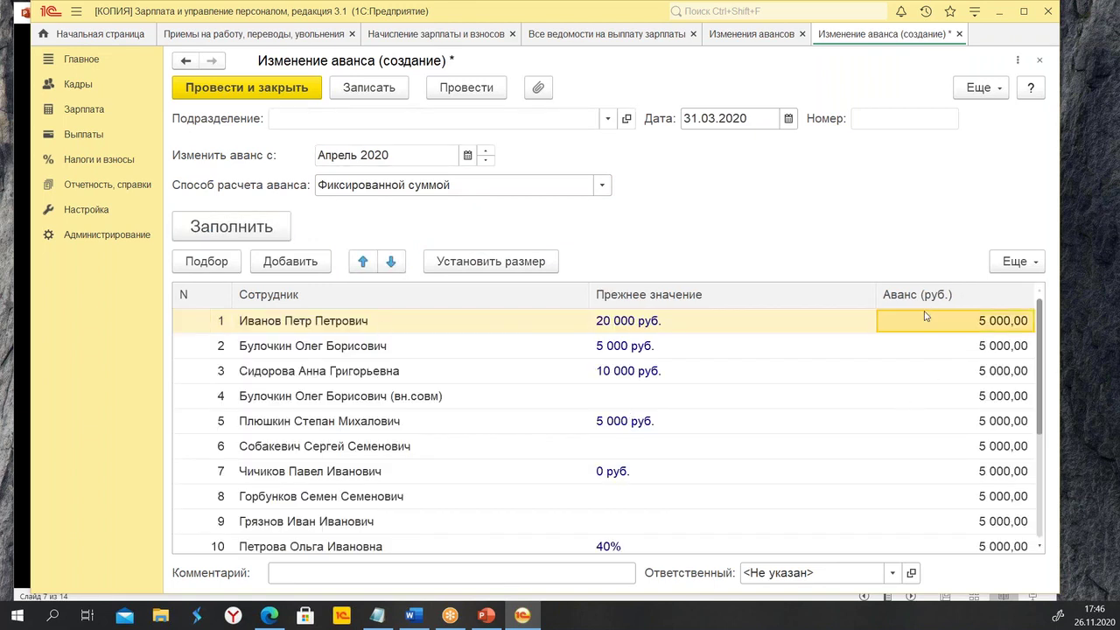
click(950, 352)
click(941, 427)
click(961, 499)
click(972, 547)
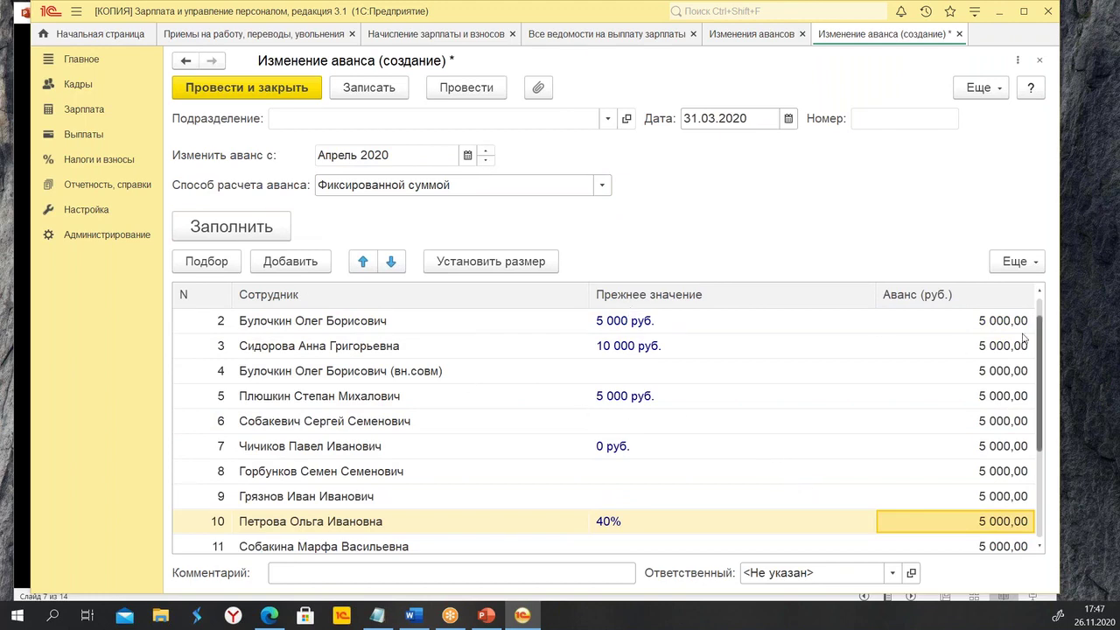
double_click(968, 321)
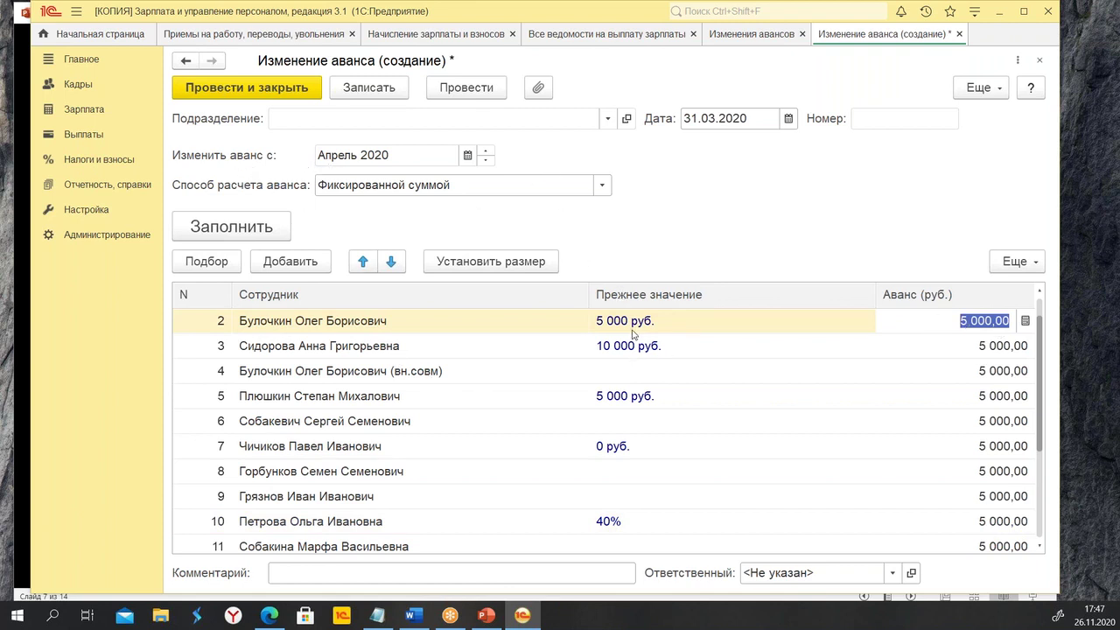
click(681, 369)
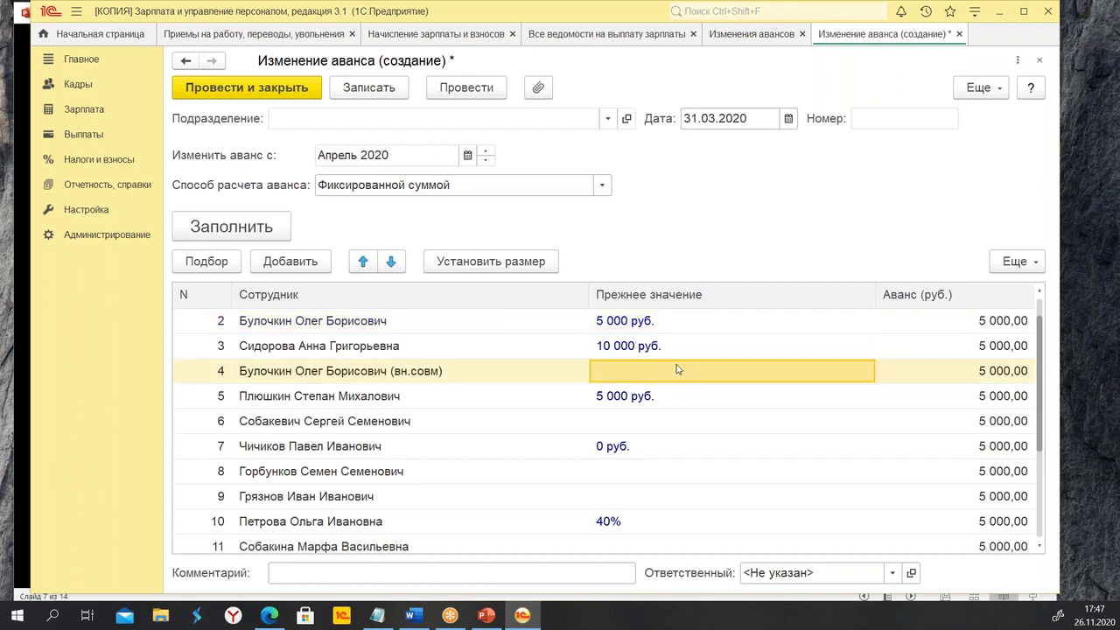
click(683, 321)
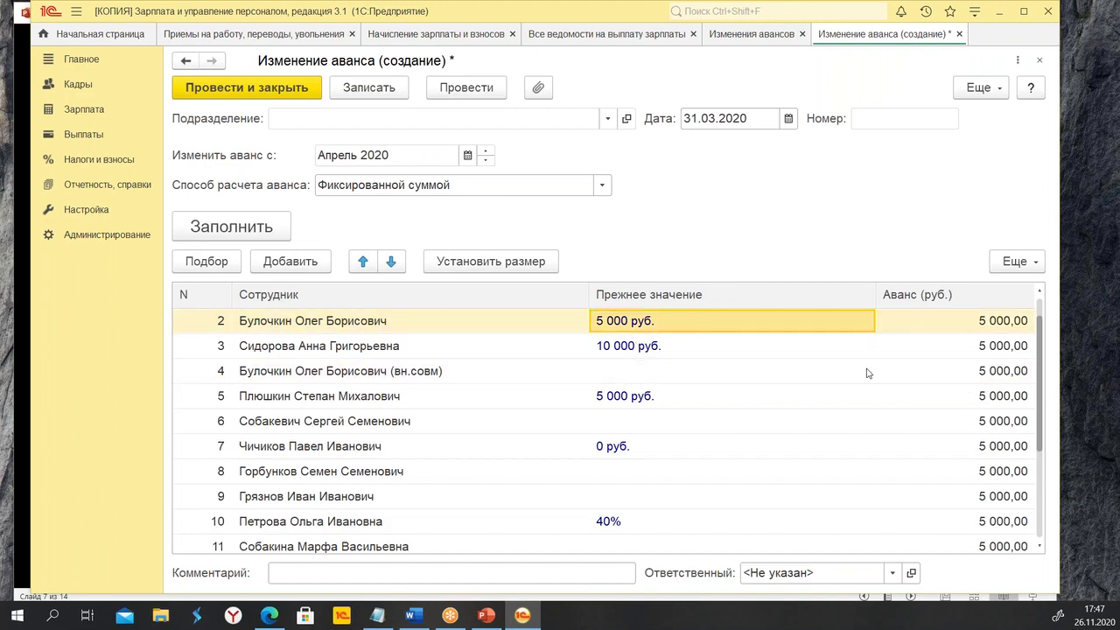
Set the advance of the employee in row 2 to 20 000 rubles.
click(947, 327)
click(947, 328)
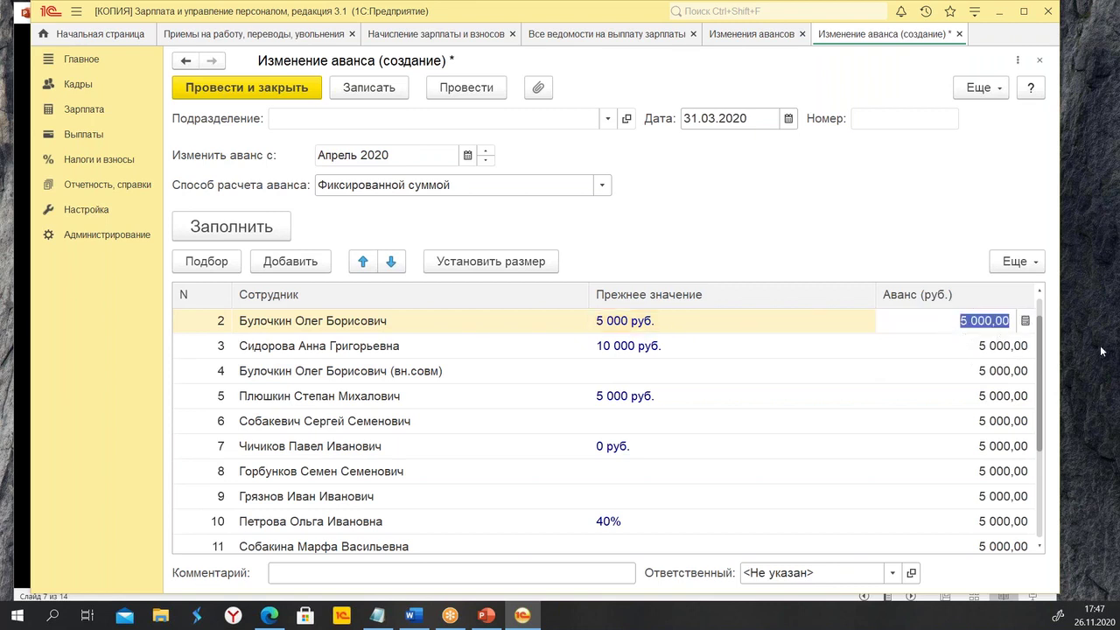
text(20 000)
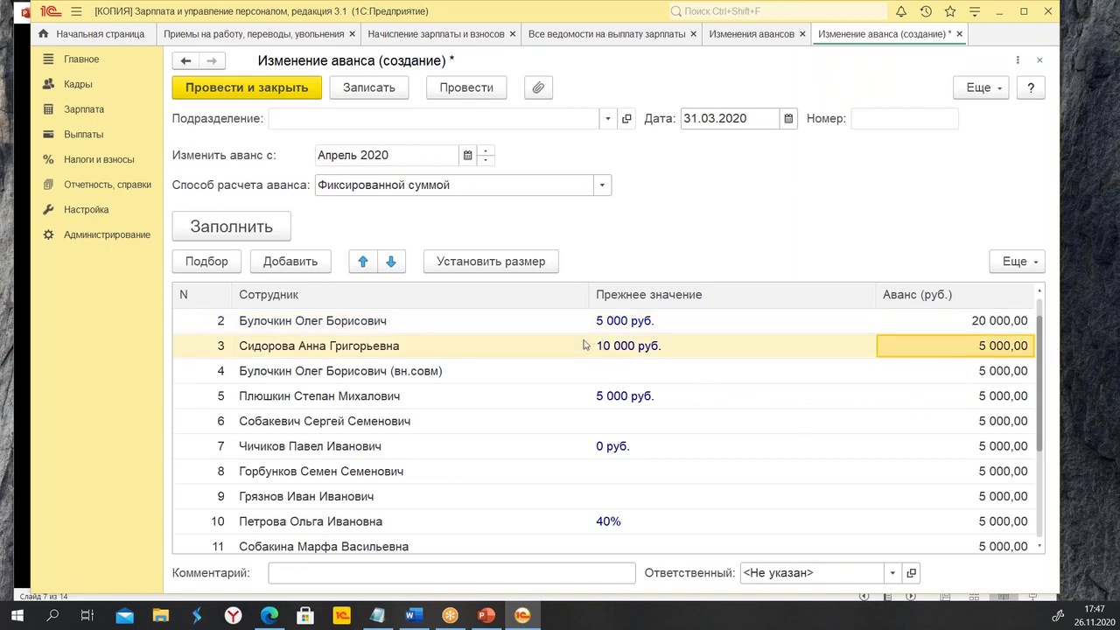
Set the advance size to 15 000 rubles for all employees at once and check the filled list.
click(510, 262)
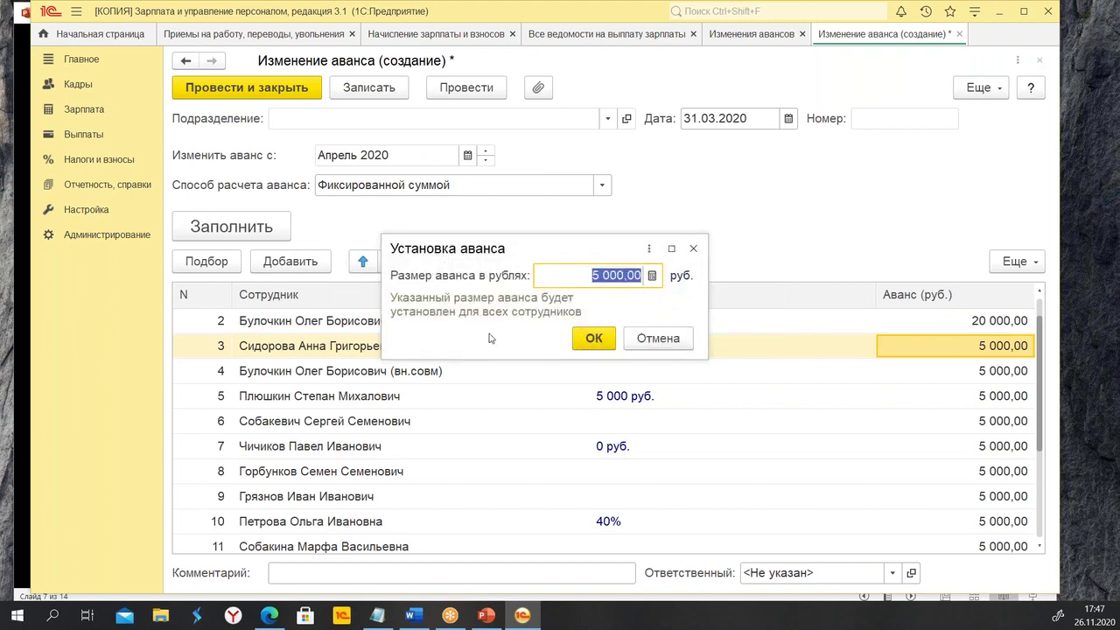
text(15000)
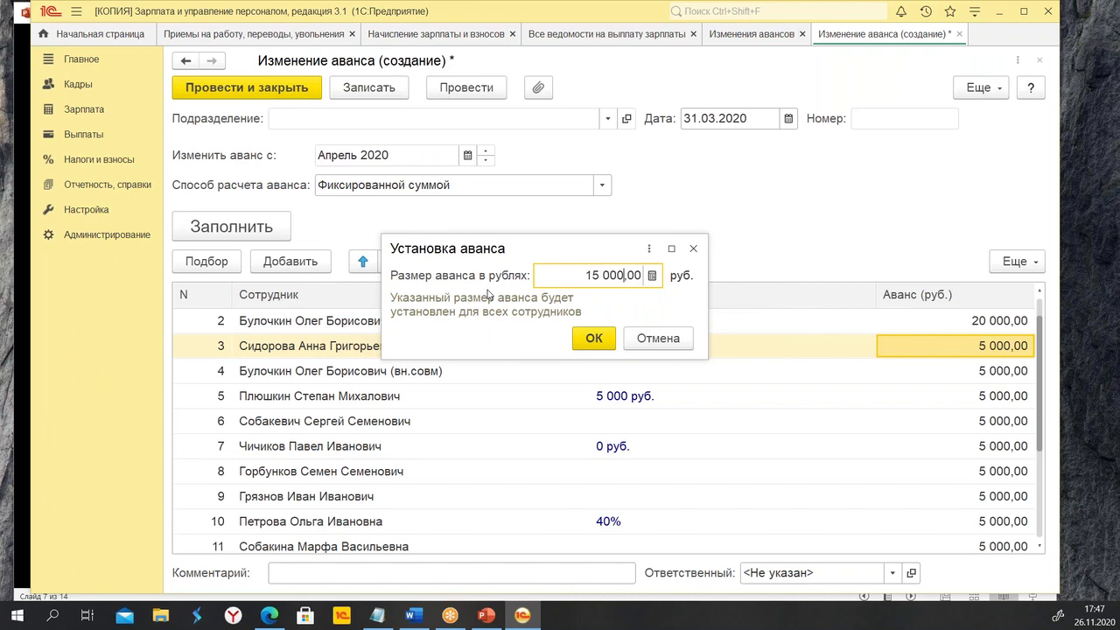
click(594, 338)
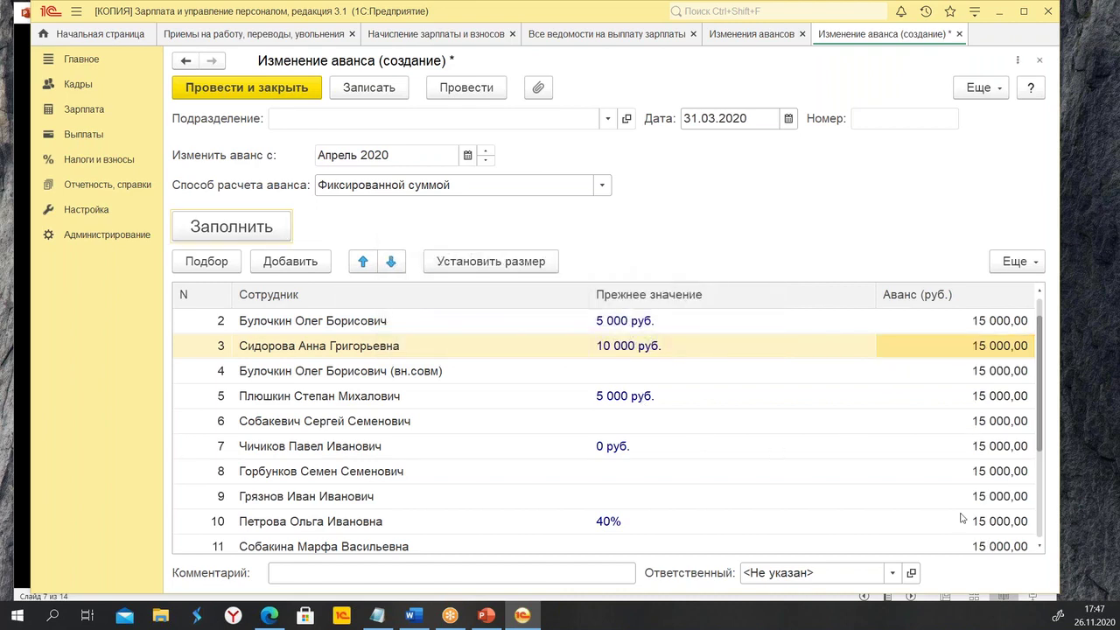
scroll(998, 473, down, 2)
scroll(996, 477, up, 2)
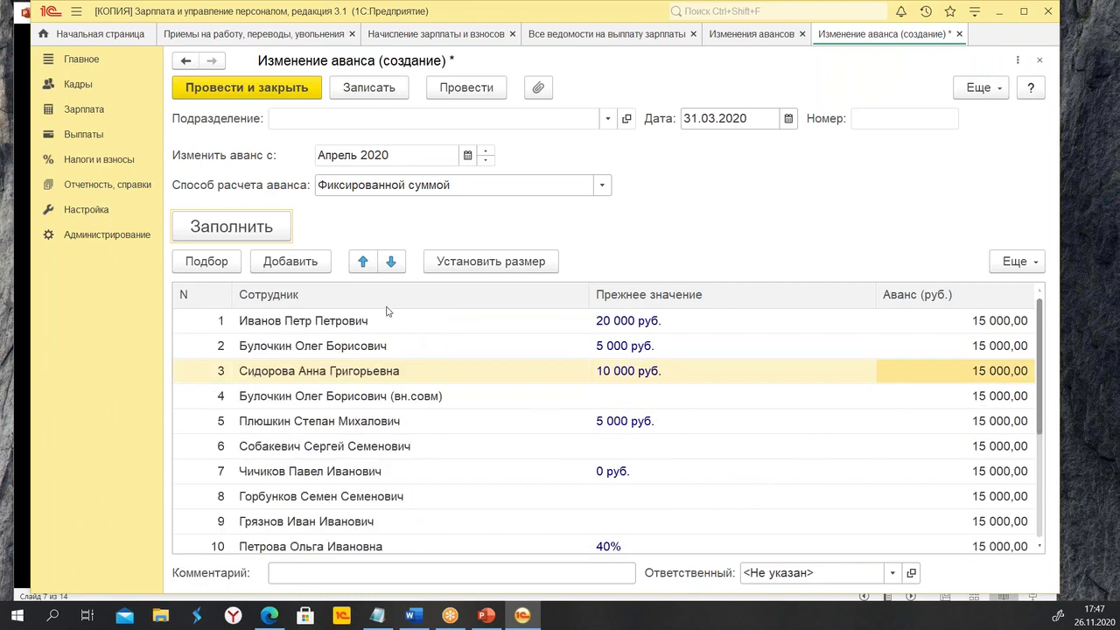
Review the available advance calculation methods, then examine the previous advance values of the employees in rows 4 and 6.
click(603, 185)
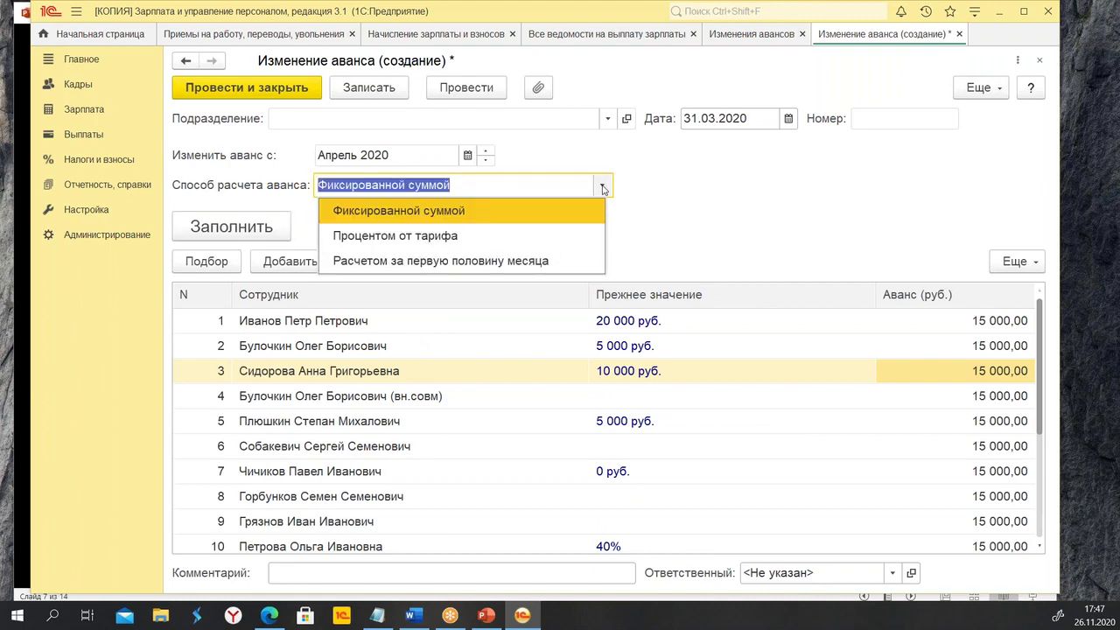
click(882, 196)
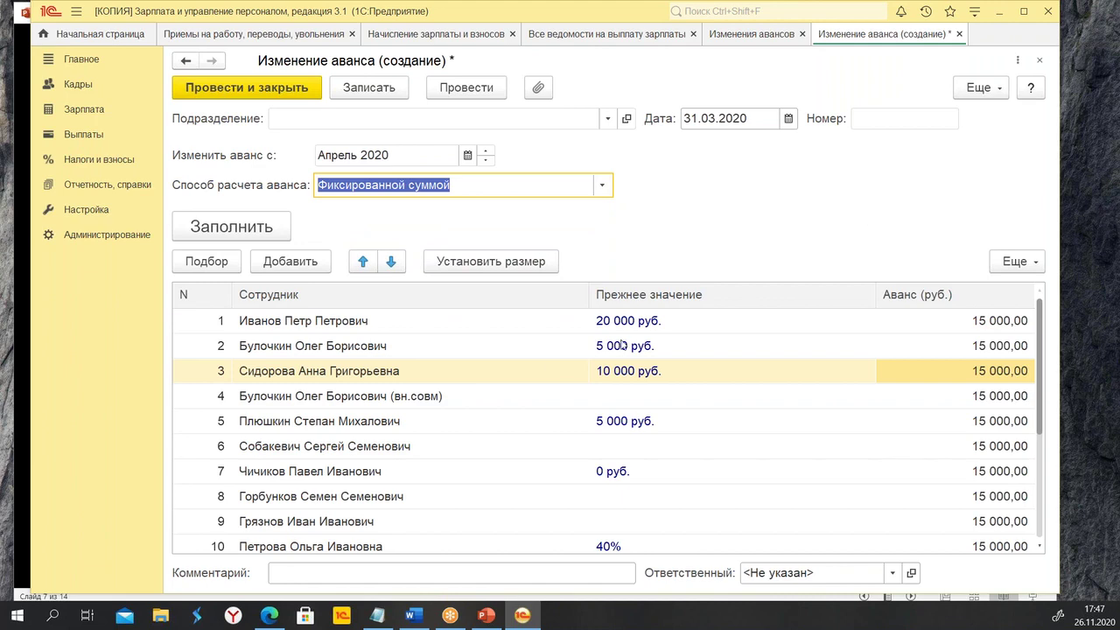
click(473, 404)
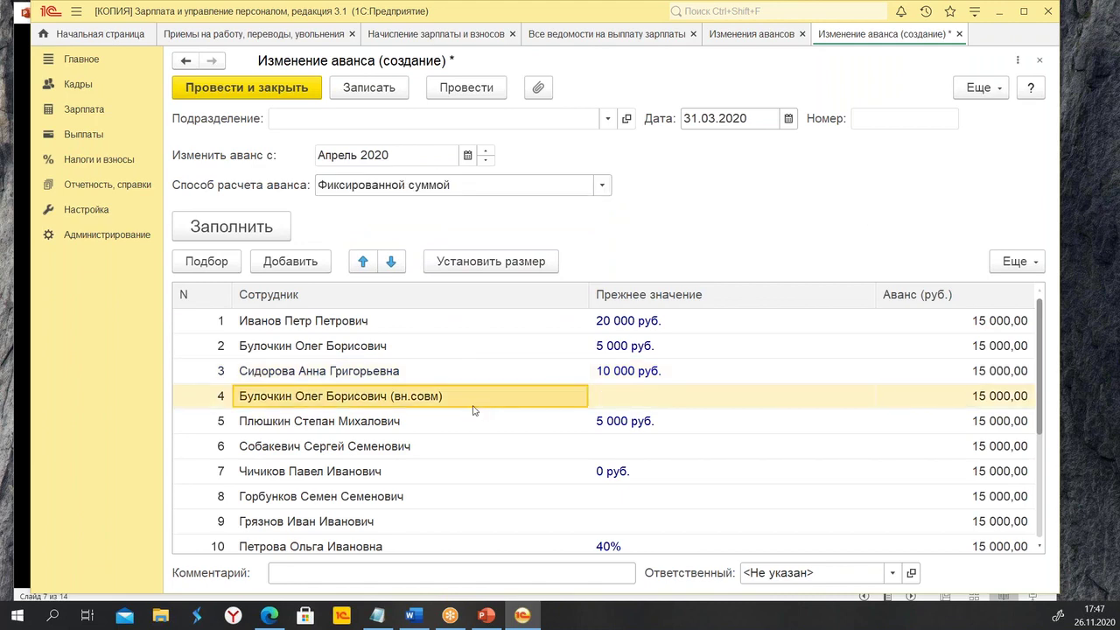
click(442, 452)
click(664, 453)
click(647, 403)
click(637, 451)
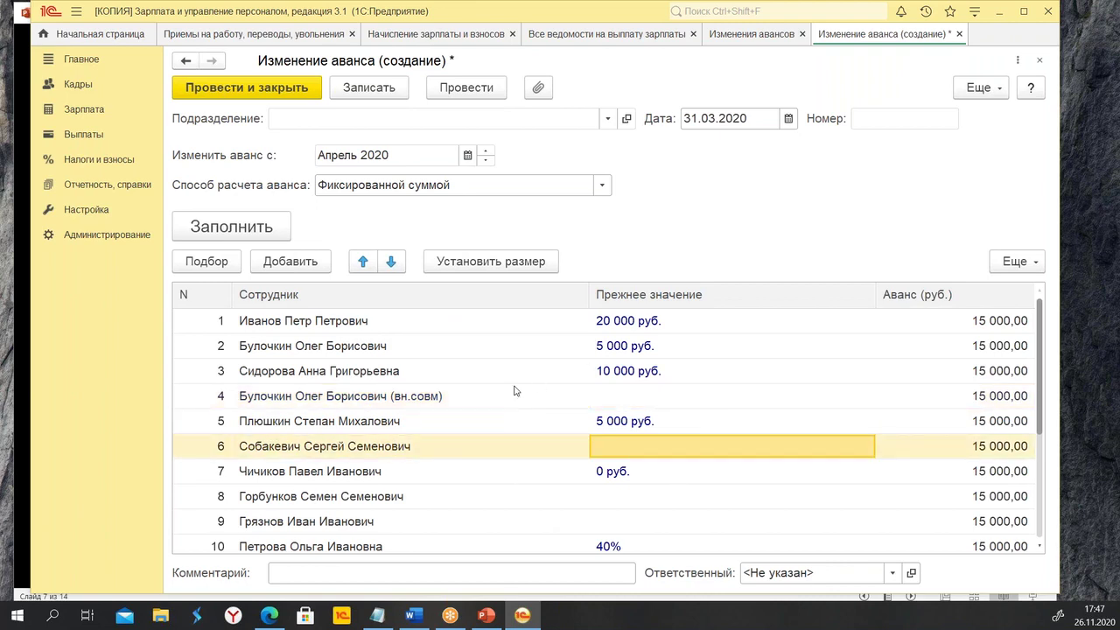
Open the personnel documents of the employee in row 6 and remove the 2016 period filter from their list.
double_click(353, 456)
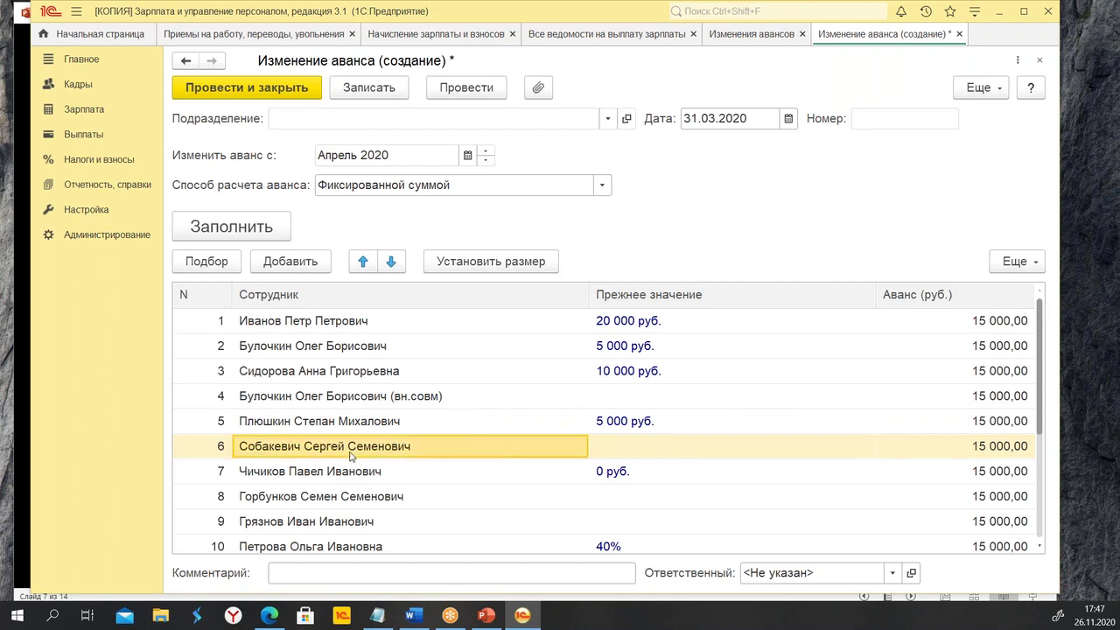
click(579, 446)
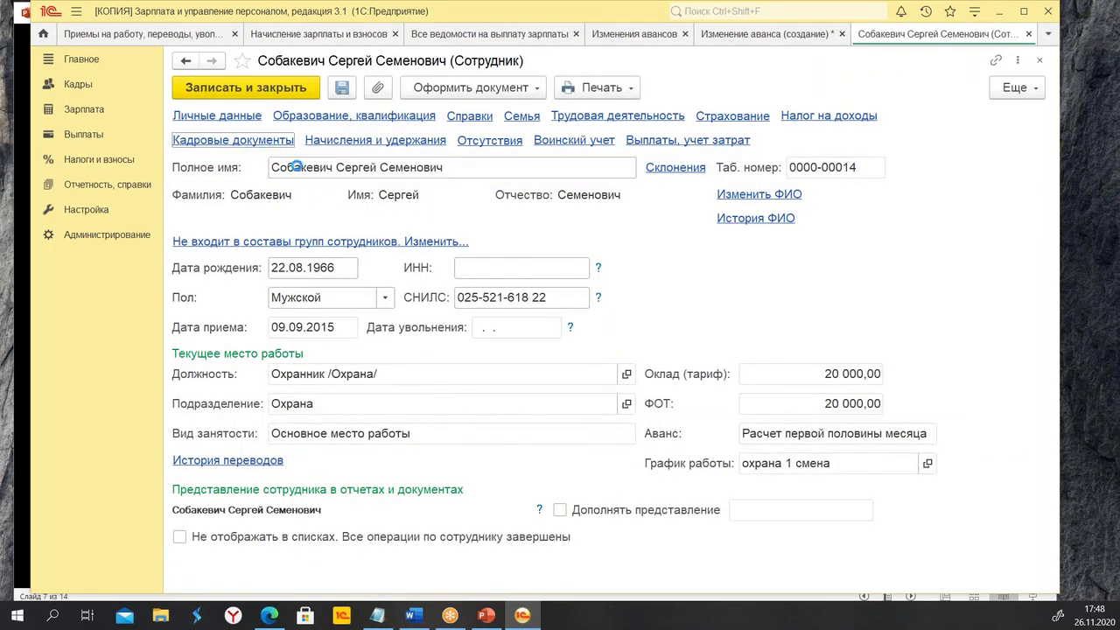
click(233, 140)
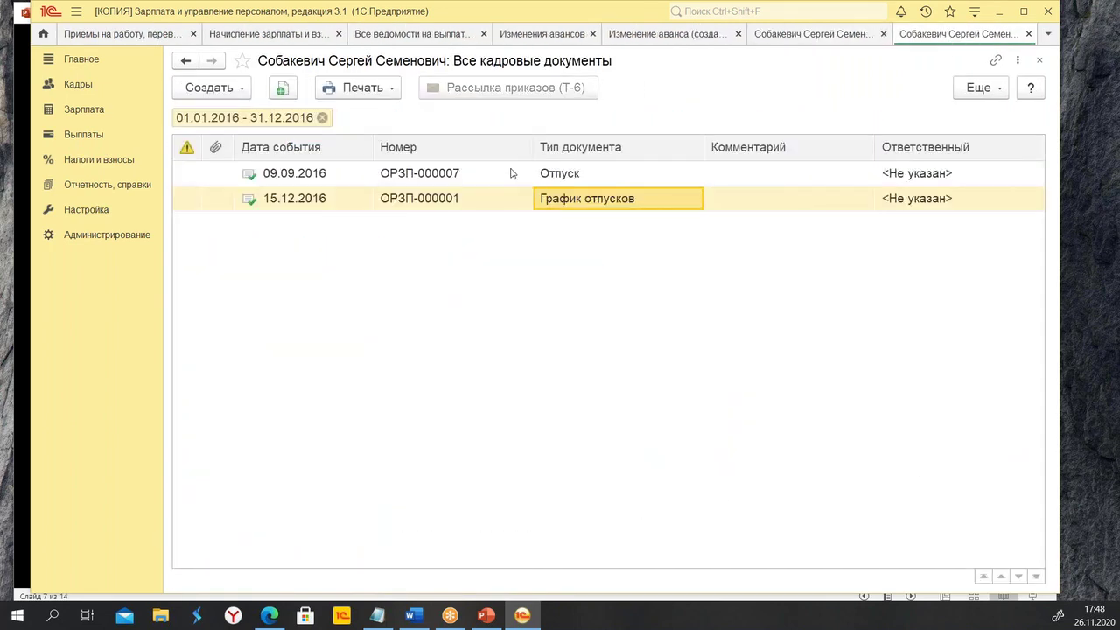
click(322, 118)
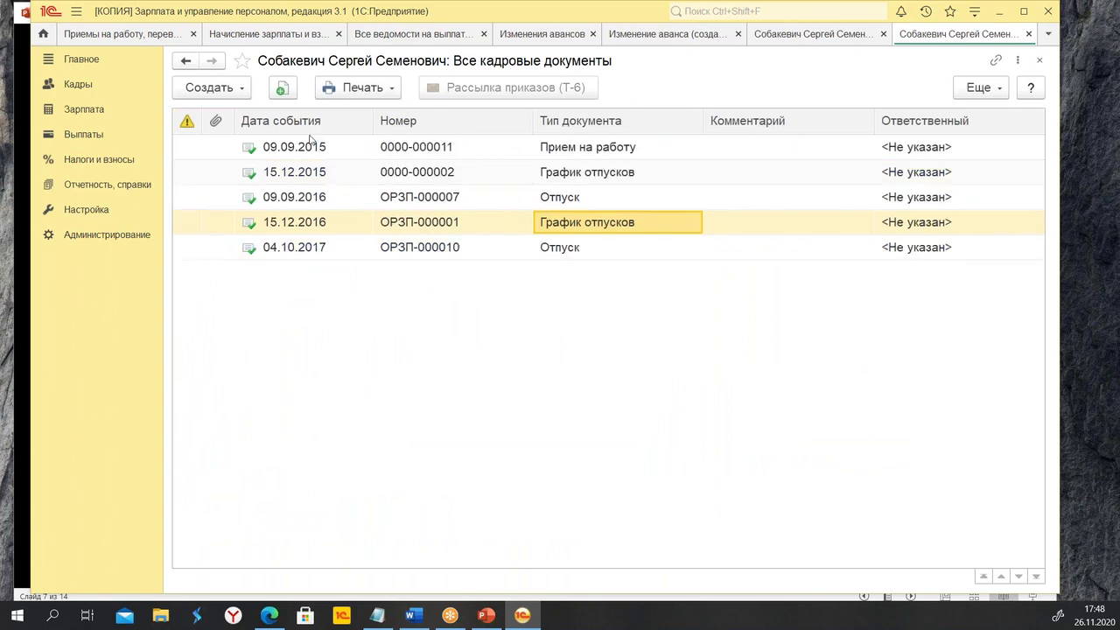
Examine the advance method in the pay terms of the hiring document from 09.09.2015, then return to the advance change document.
double_click(601, 148)
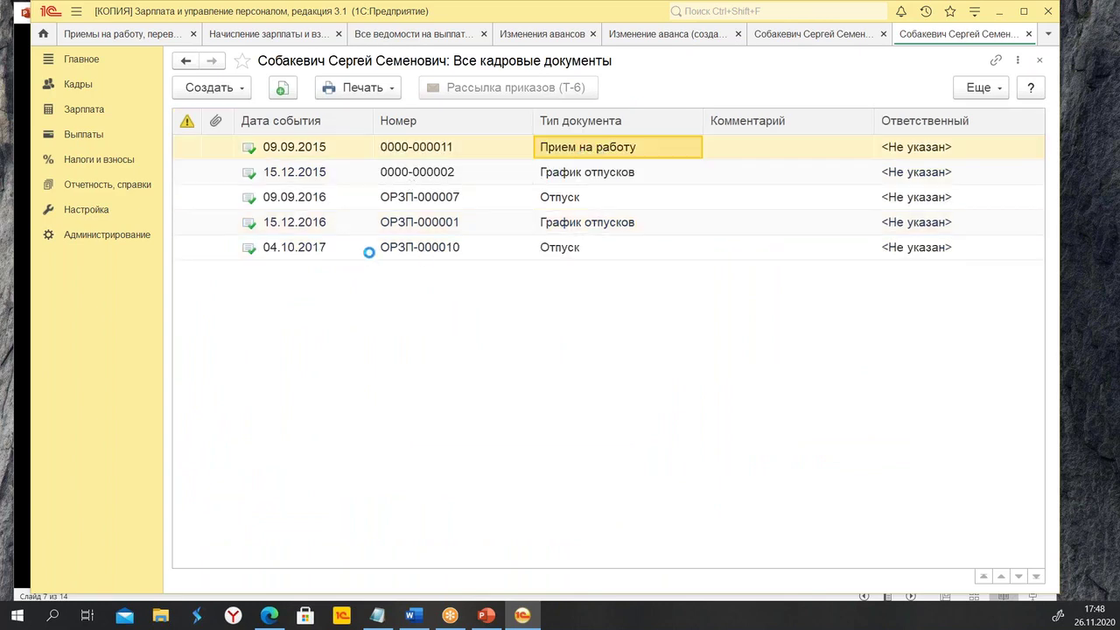
click(298, 167)
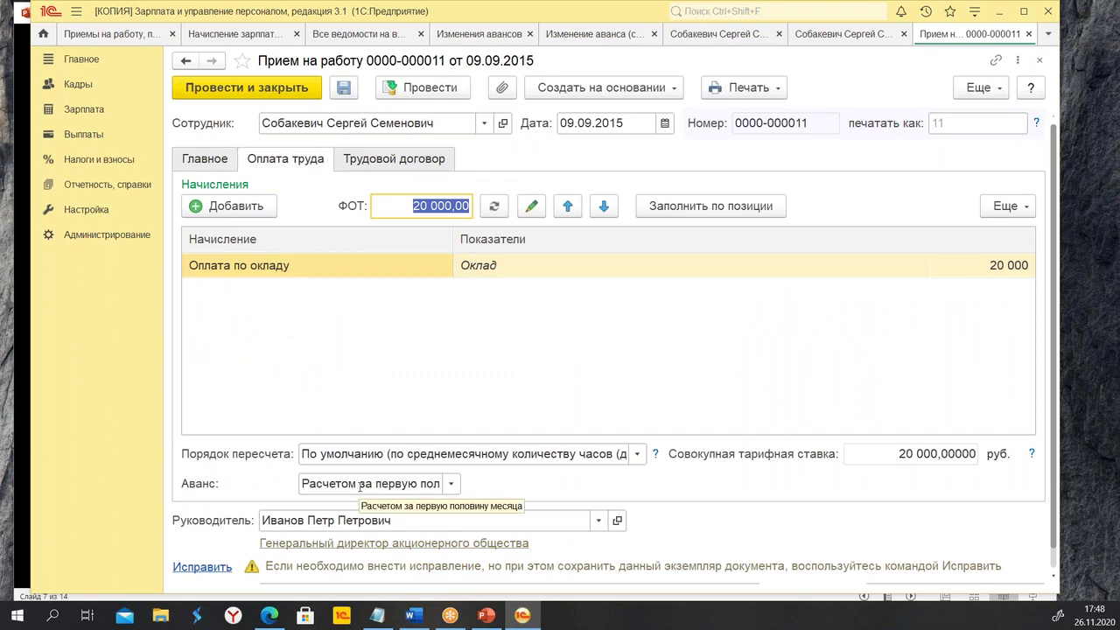
click(1037, 63)
click(1037, 63)
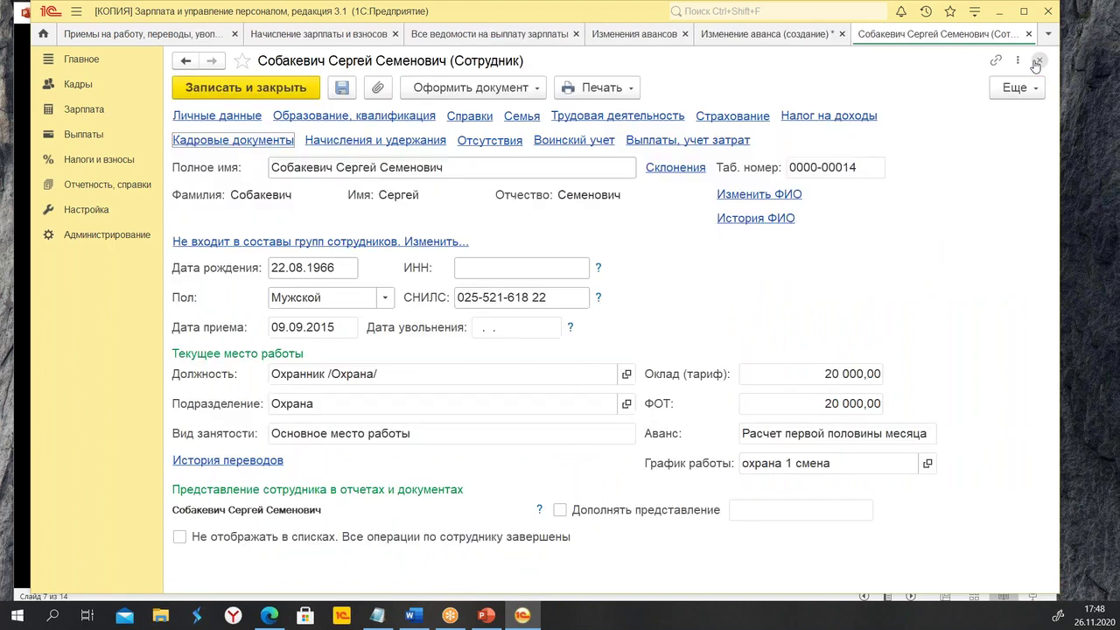
click(1037, 63)
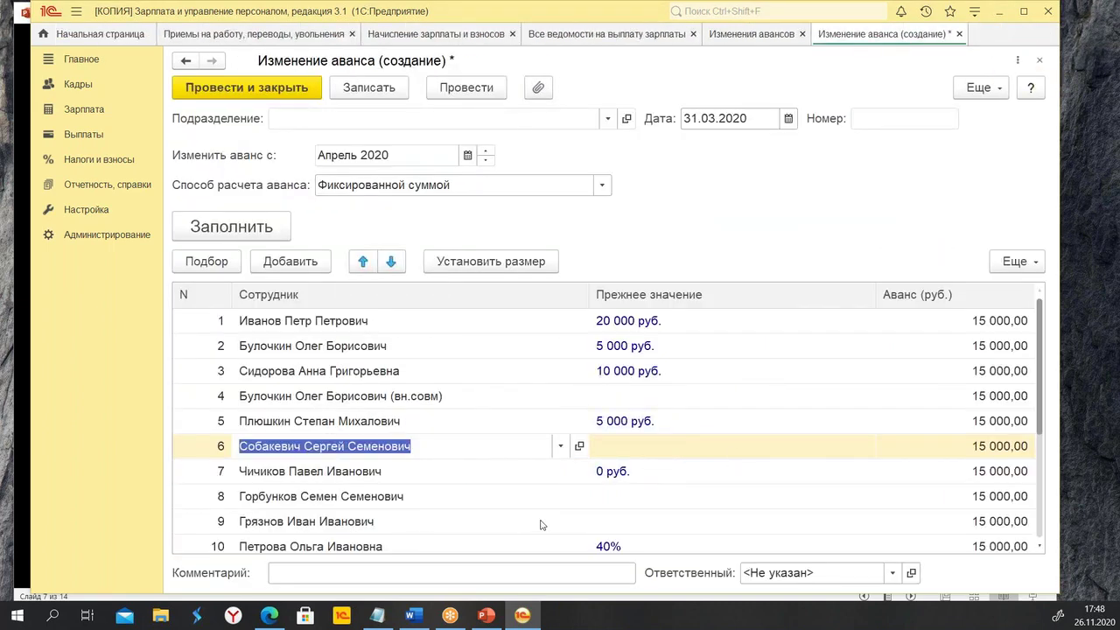
click(665, 478)
click(542, 451)
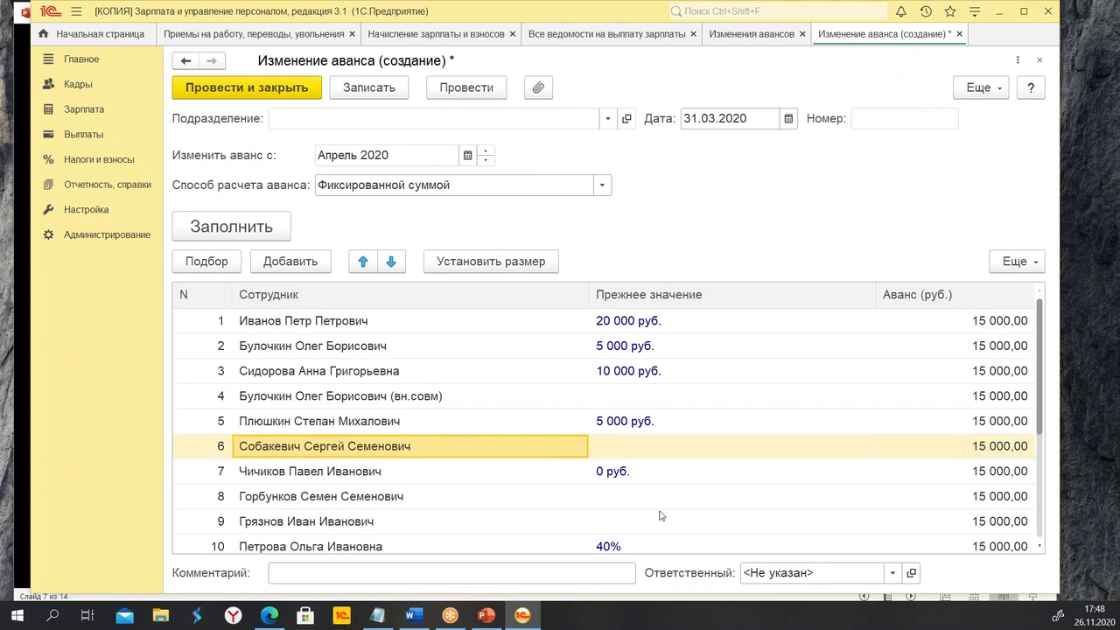
Open the personnel documents of the employee in row 7 and remove the 2016 period filter from their list.
click(411, 477)
click(618, 477)
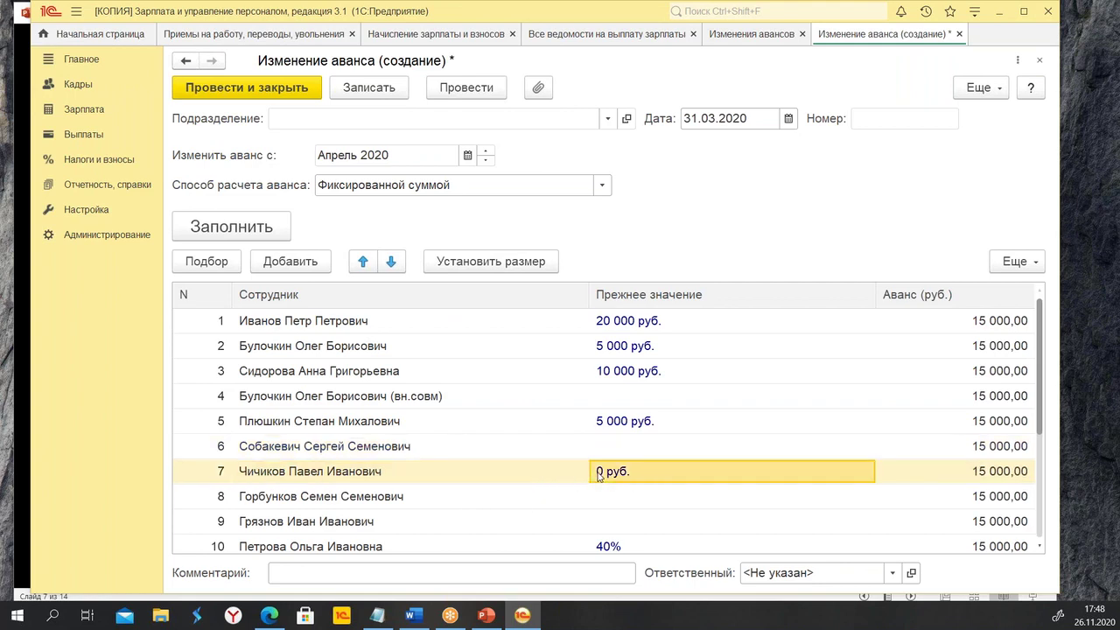
click(517, 473)
click(520, 476)
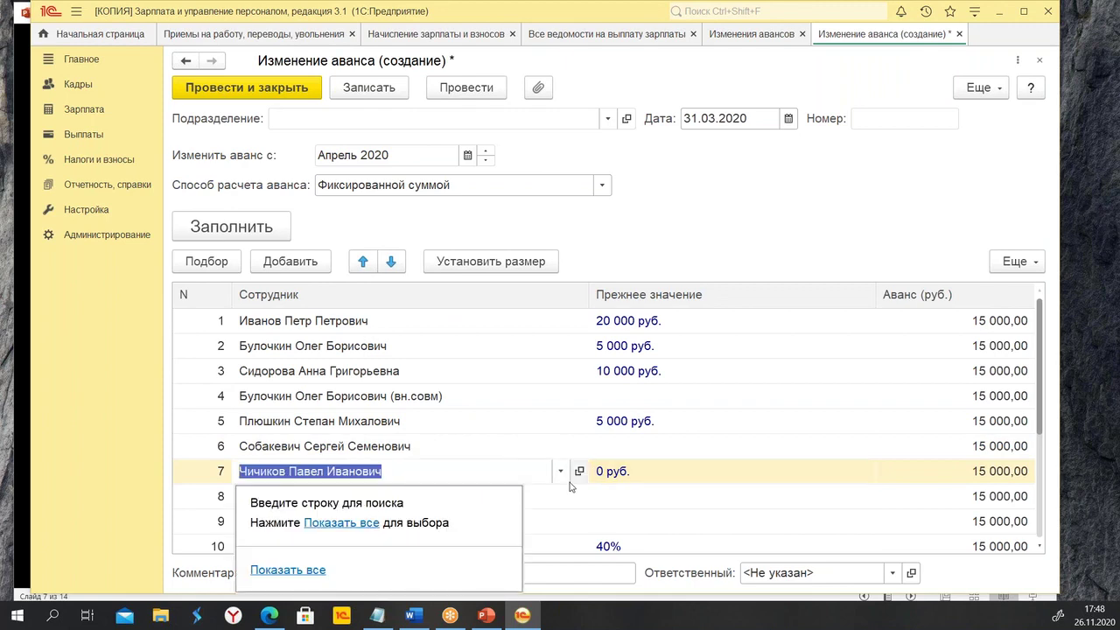
click(579, 473)
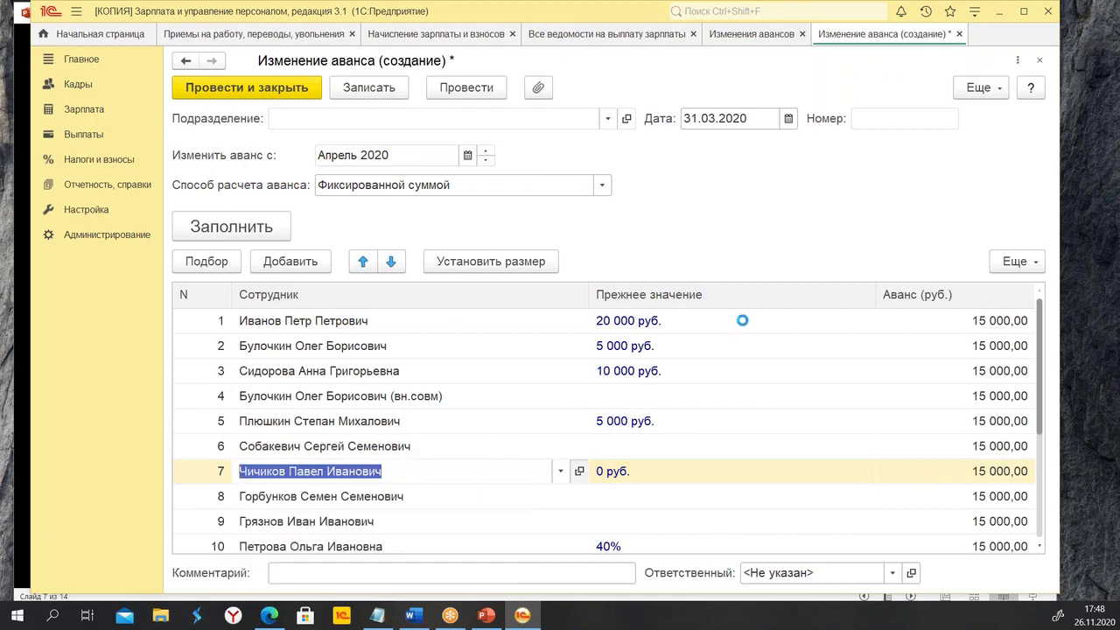
click(231, 142)
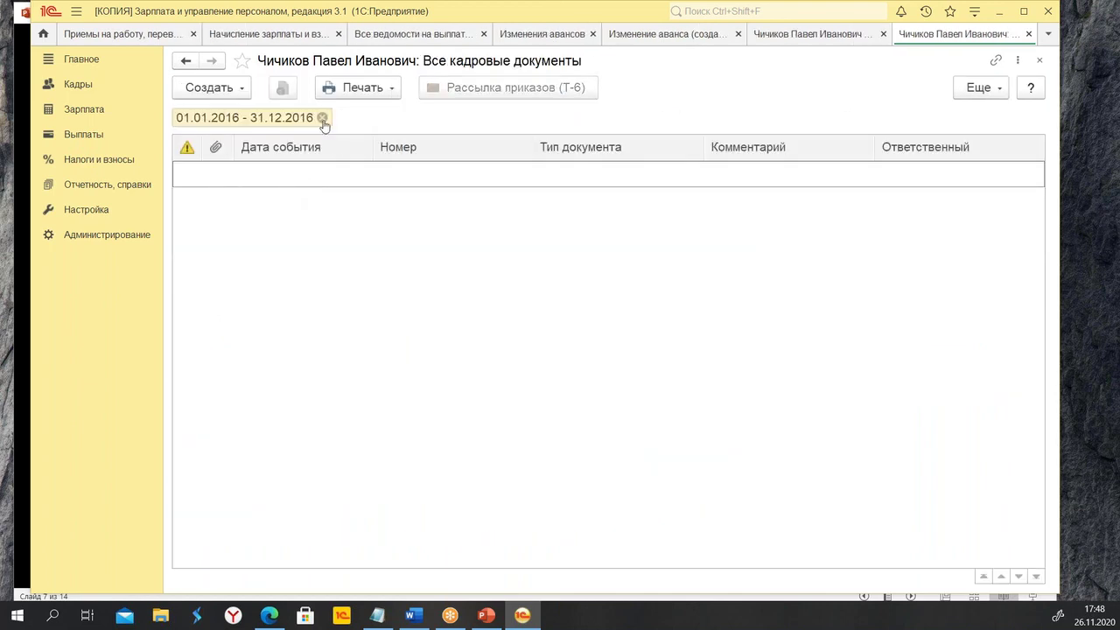
click(322, 117)
Examine the advance method and amount in the hiring document from 05.02.2020, then return to the advance change document.
click(344, 153)
double_click(344, 152)
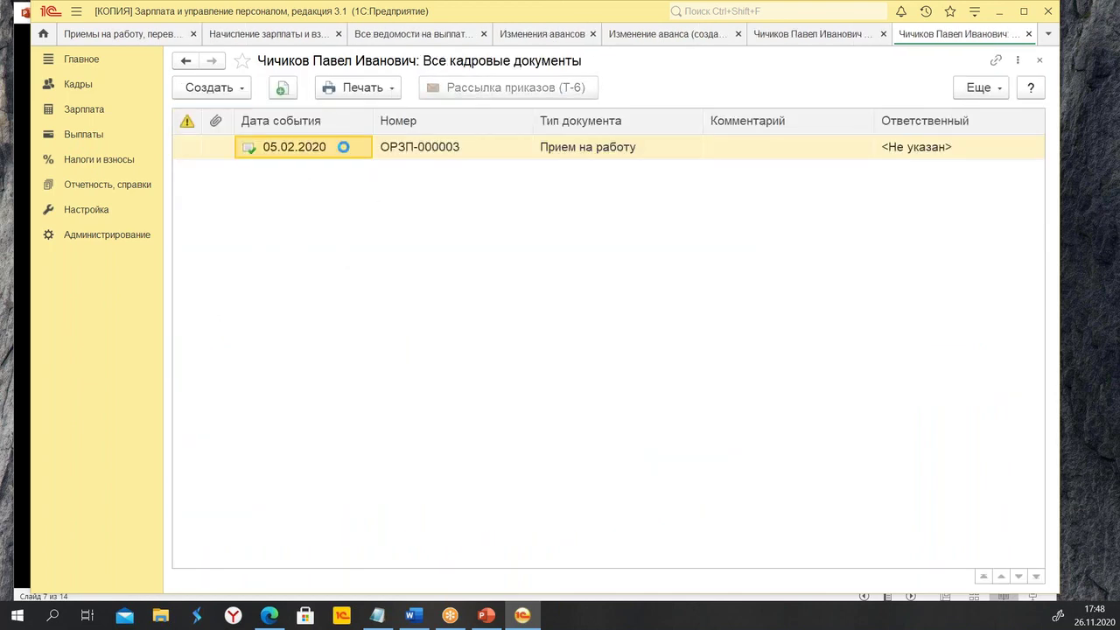
click(279, 222)
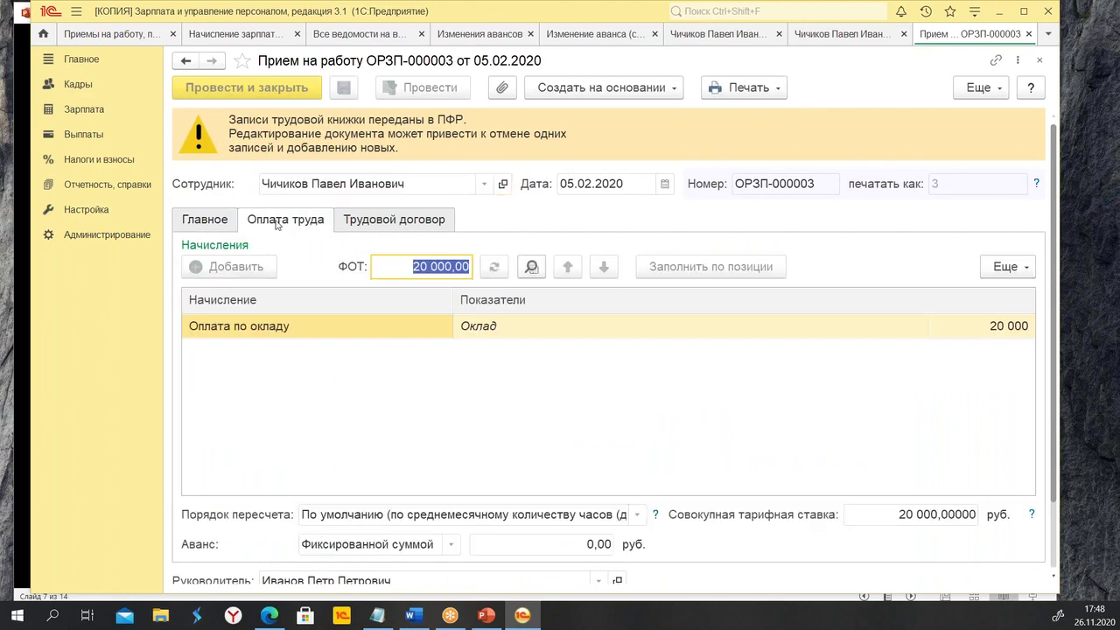
click(543, 546)
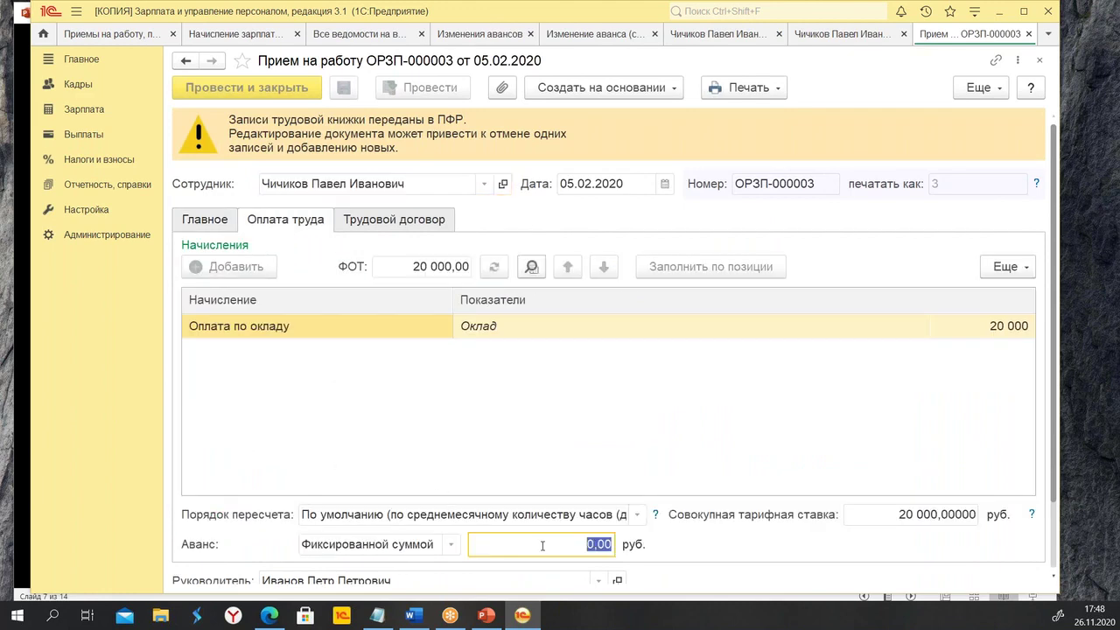
click(1040, 60)
click(1039, 61)
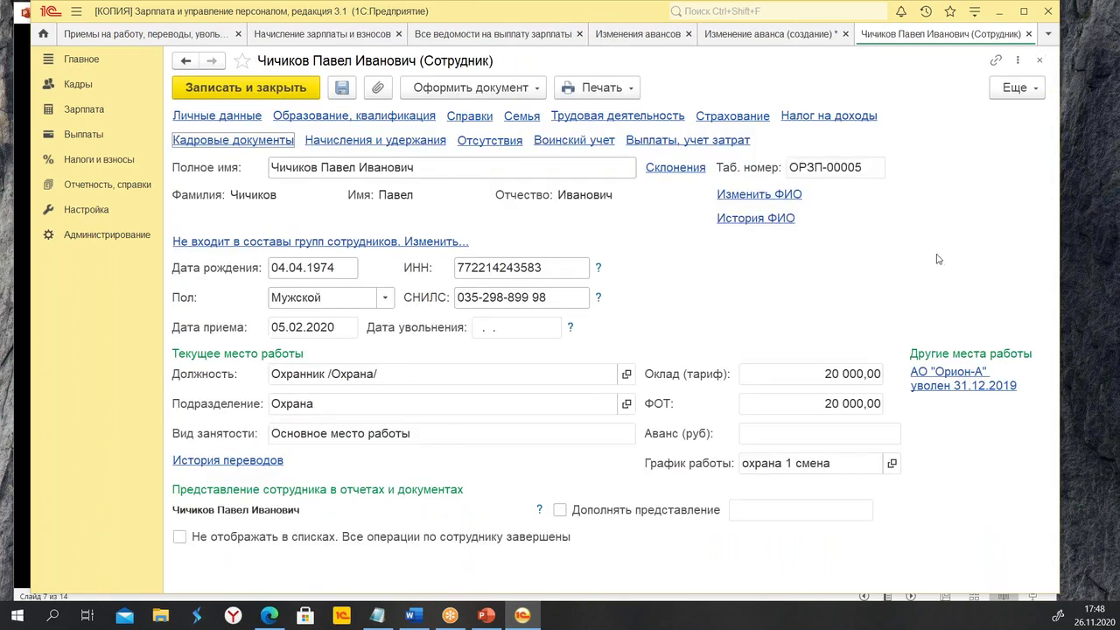
click(1040, 60)
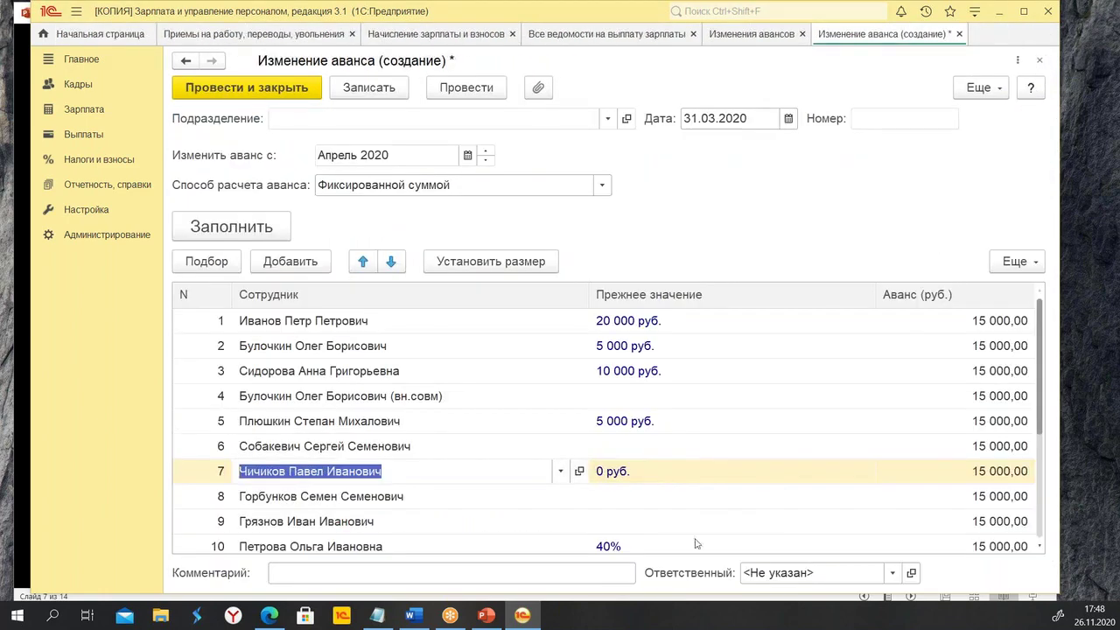
Switch the advance calculation method to "Процентом от тарифа" and set the advance of the employee in row 5 to 50%.
click(712, 505)
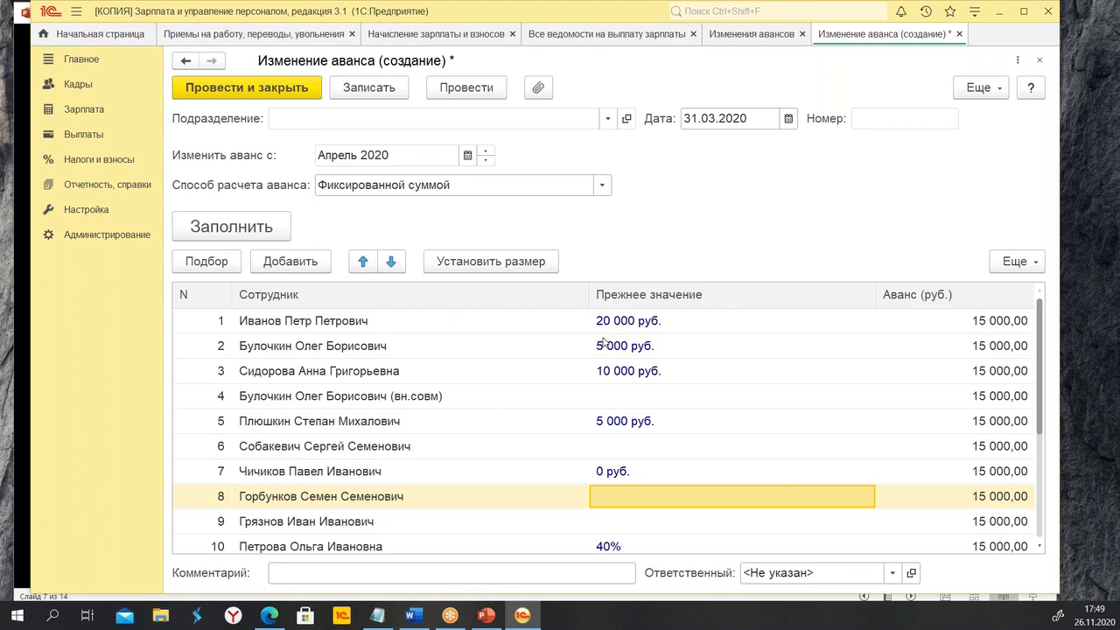
click(602, 186)
click(517, 232)
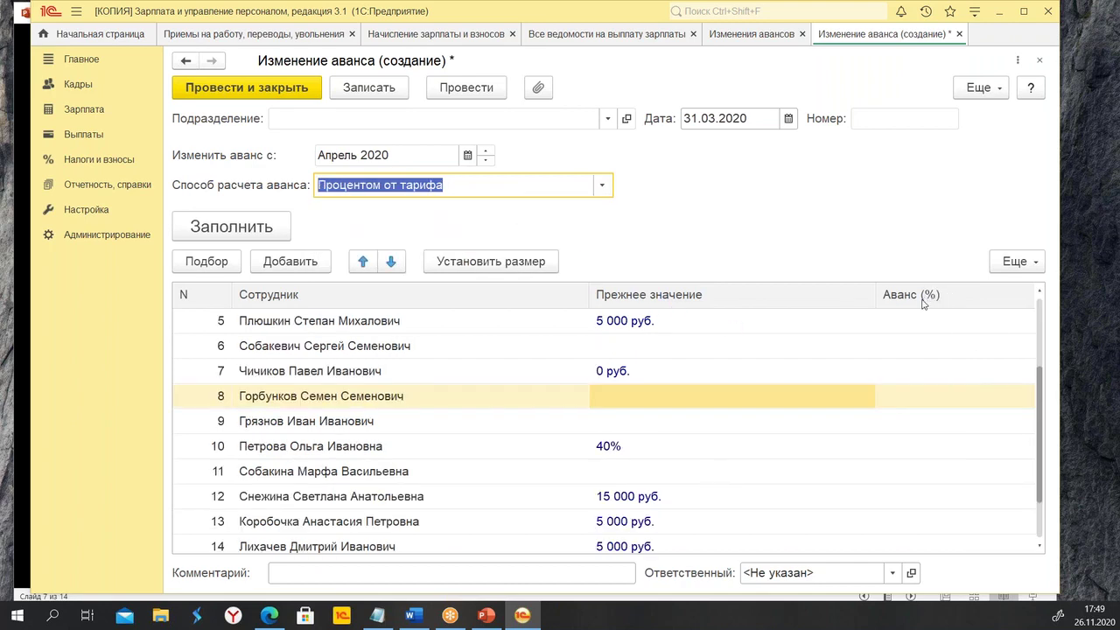
click(933, 323)
click(935, 321)
text(50)
key(Return)
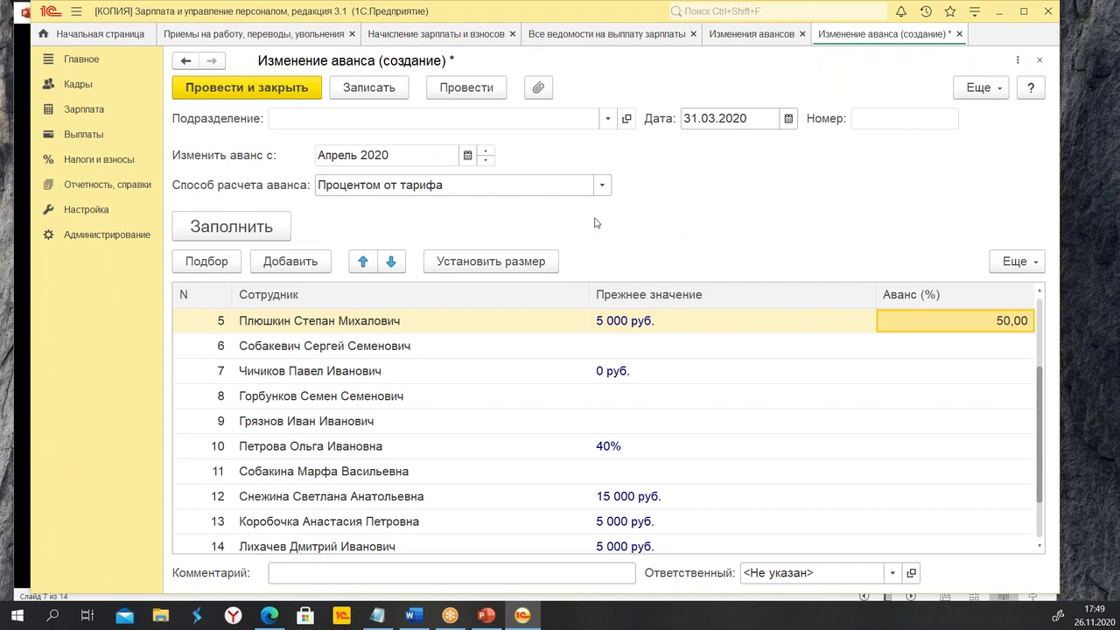
Set the advance calculation method to "Расчетом за первую половину месяца" for the listed employees, then post and close the document.
scroll(613, 499, down, 1)
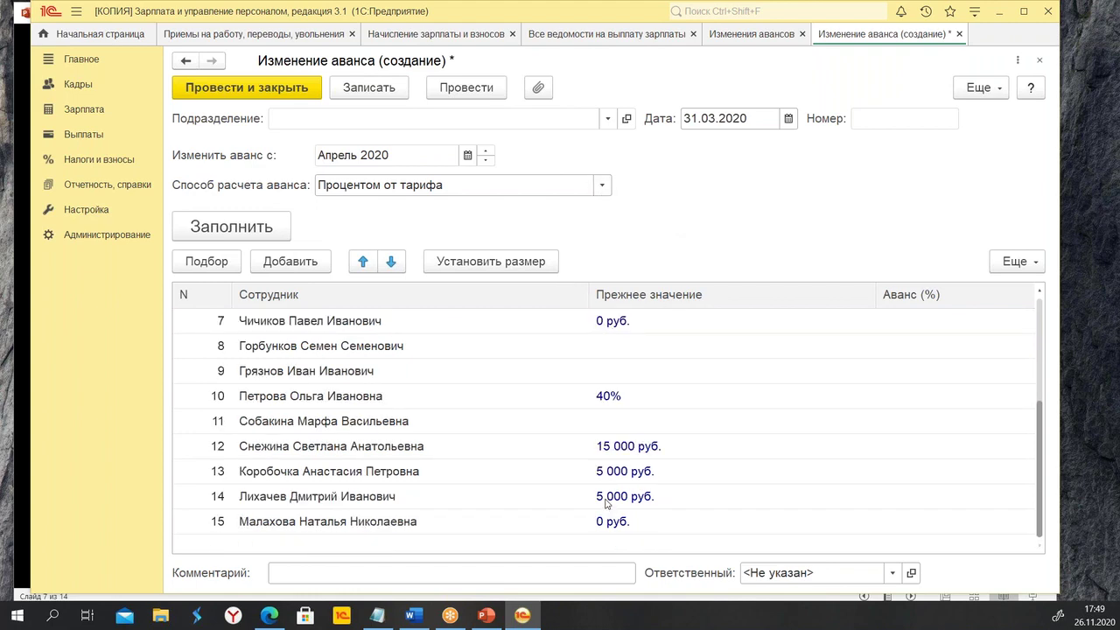
scroll(644, 459, up, 3)
scroll(639, 444, down, 3)
click(603, 186)
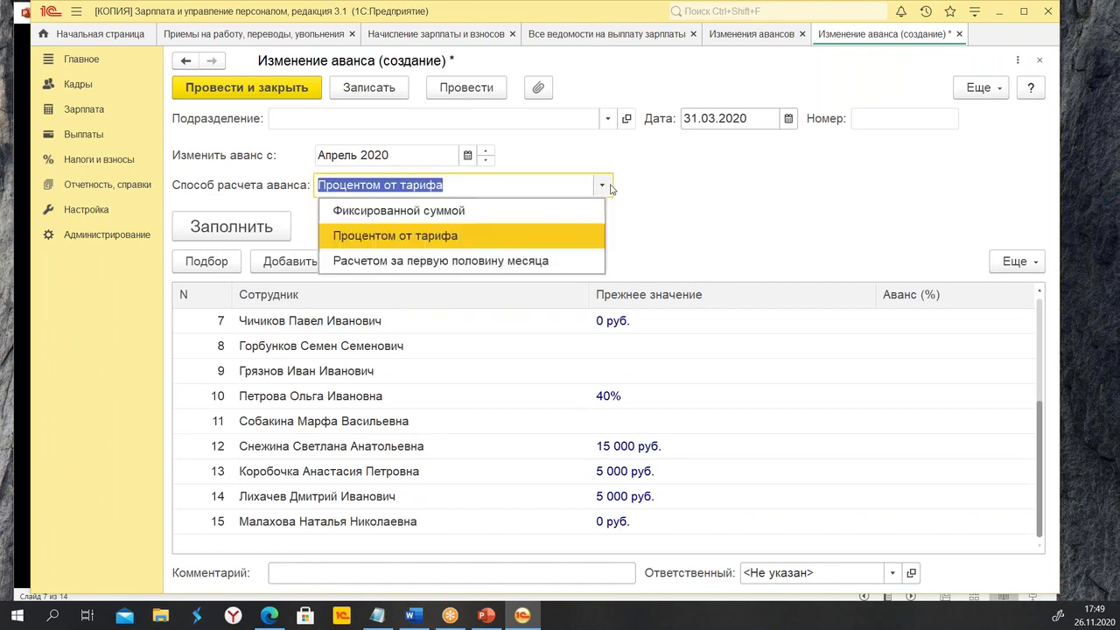
click(510, 262)
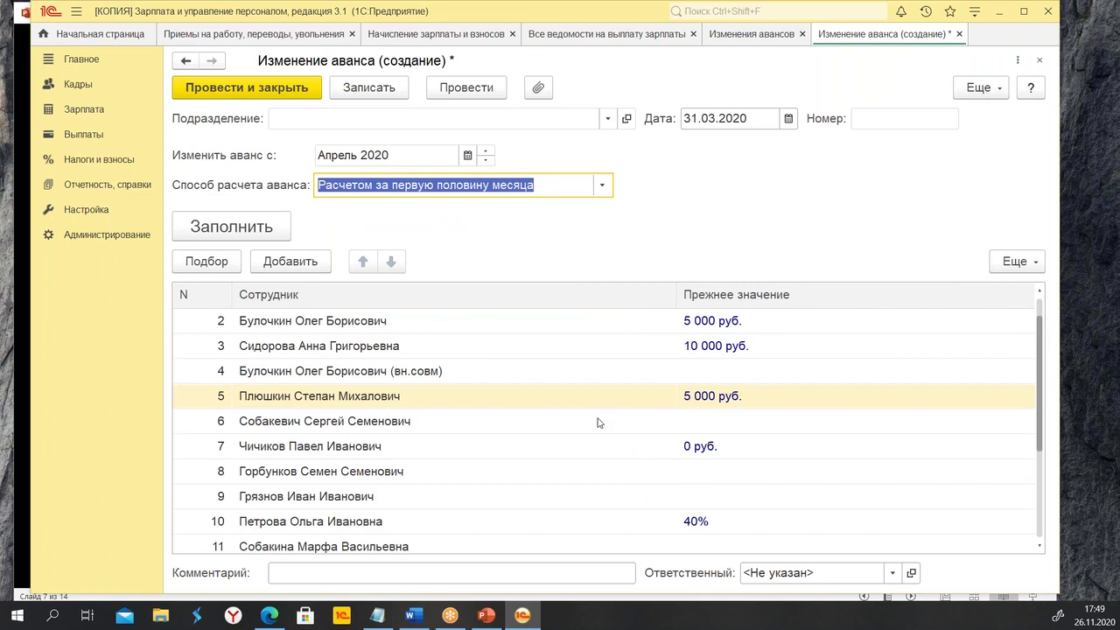
click(777, 425)
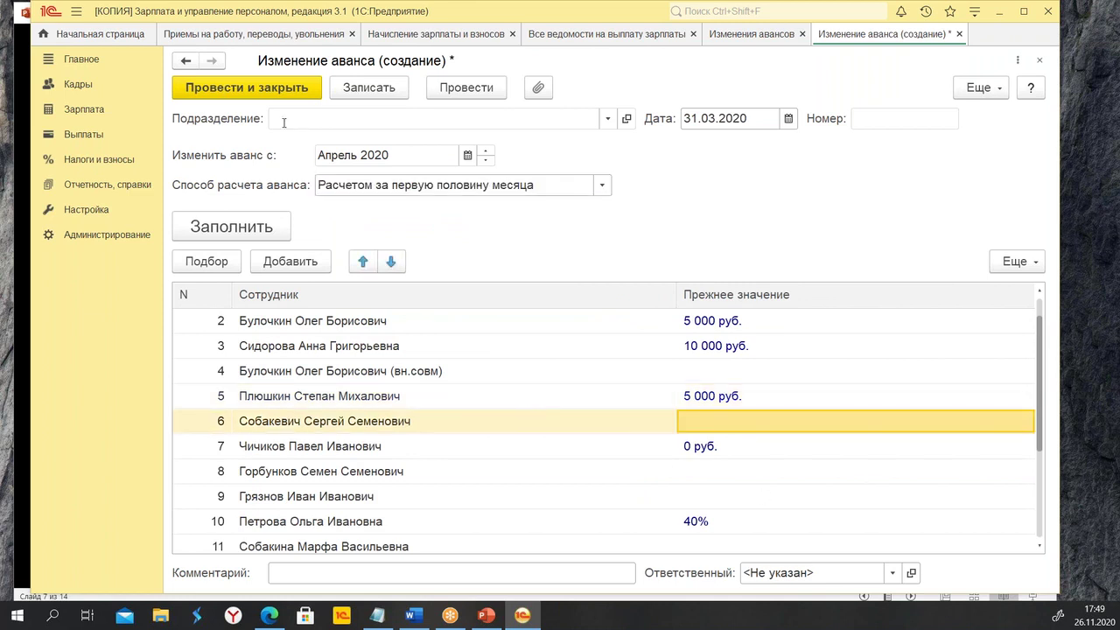
click(223, 91)
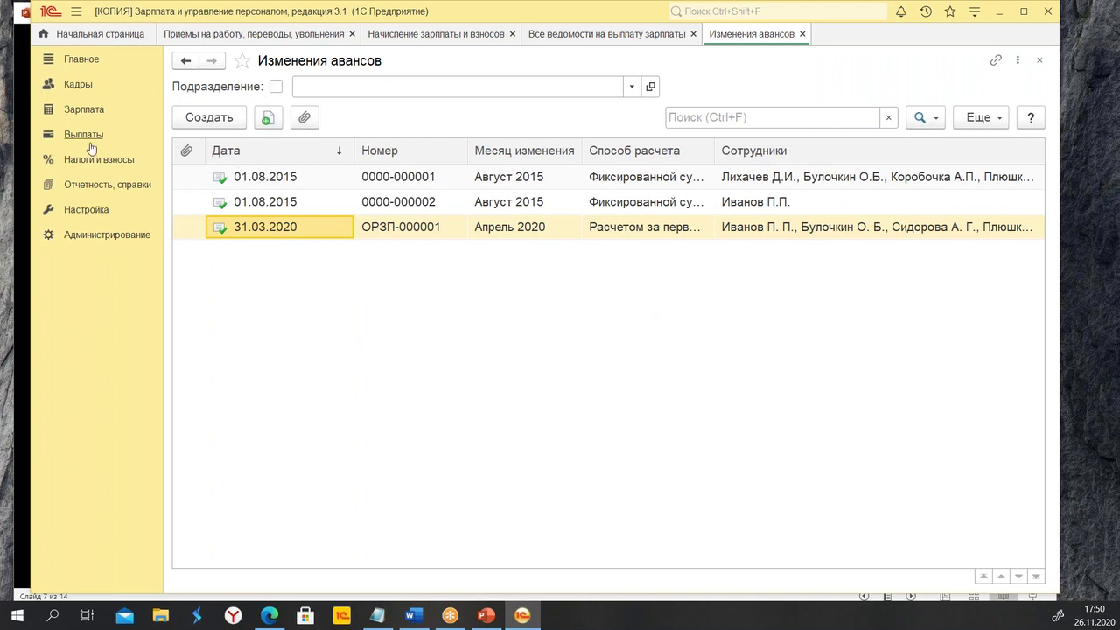
Create a "Начисление за первую половину месяца" document for April 2020 dated 17.11.2020 and fill it with the employees' accruals.
click(95, 110)
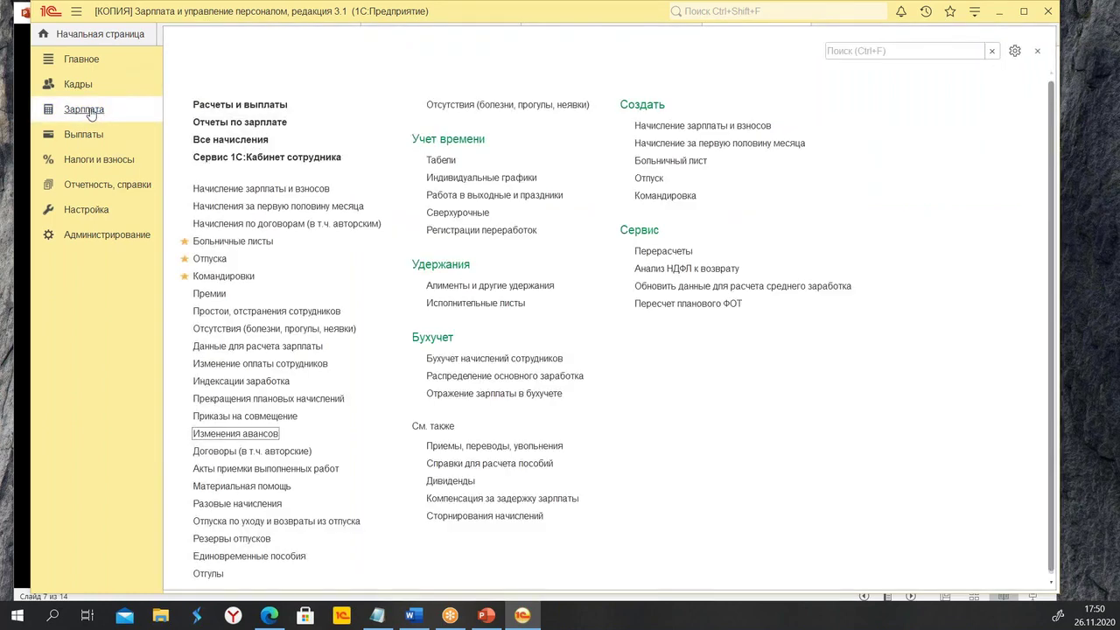
click(291, 206)
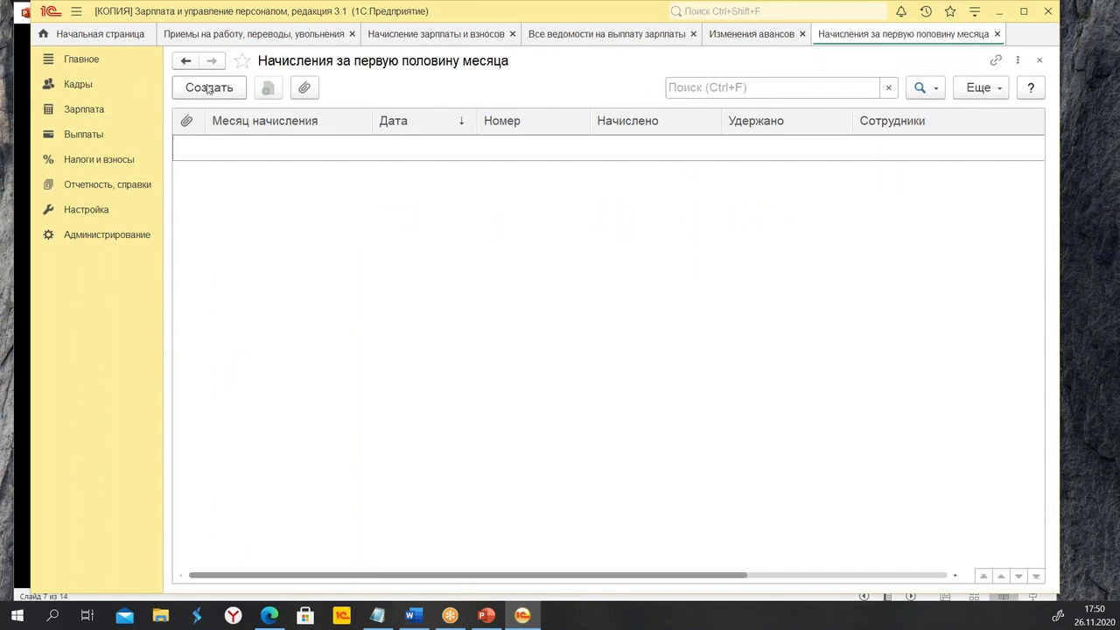
click(208, 89)
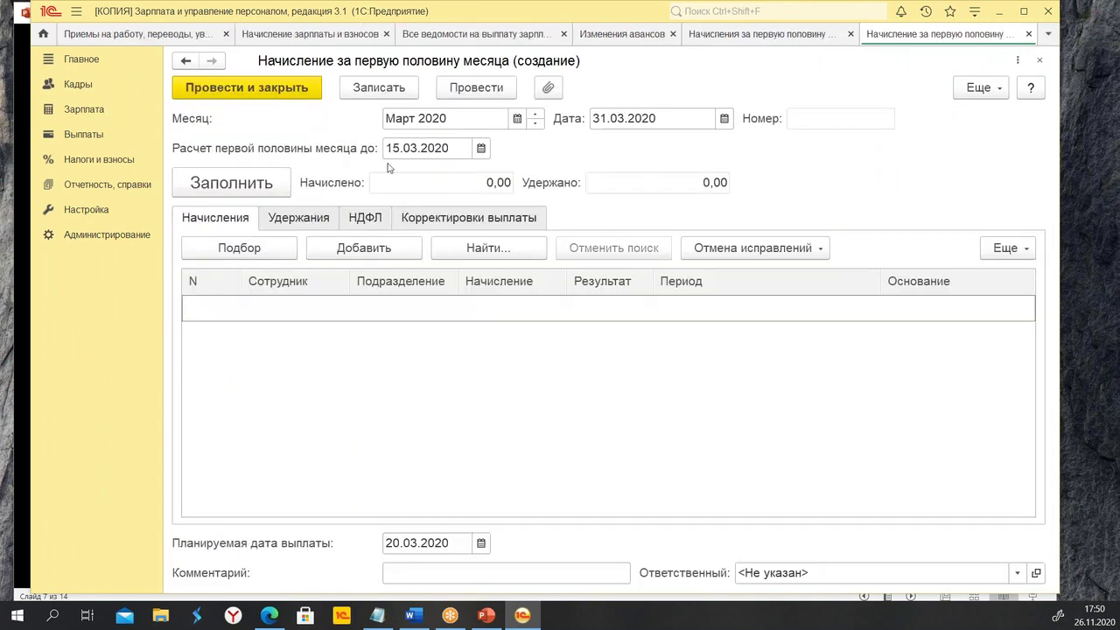
click(535, 113)
click(656, 118)
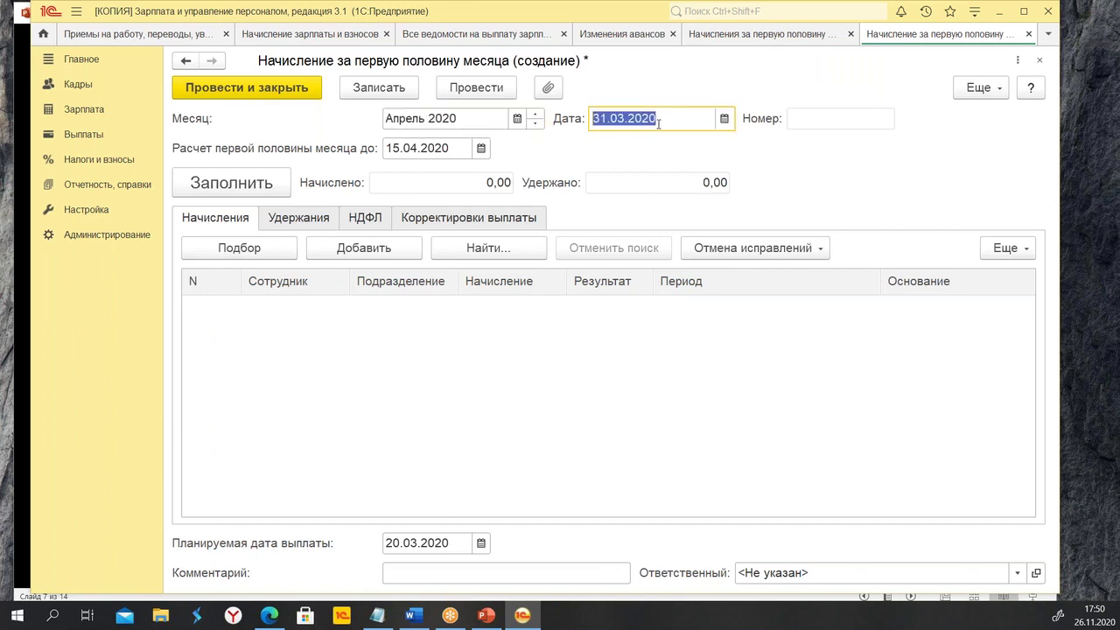
text(17112020)
key(Tab)
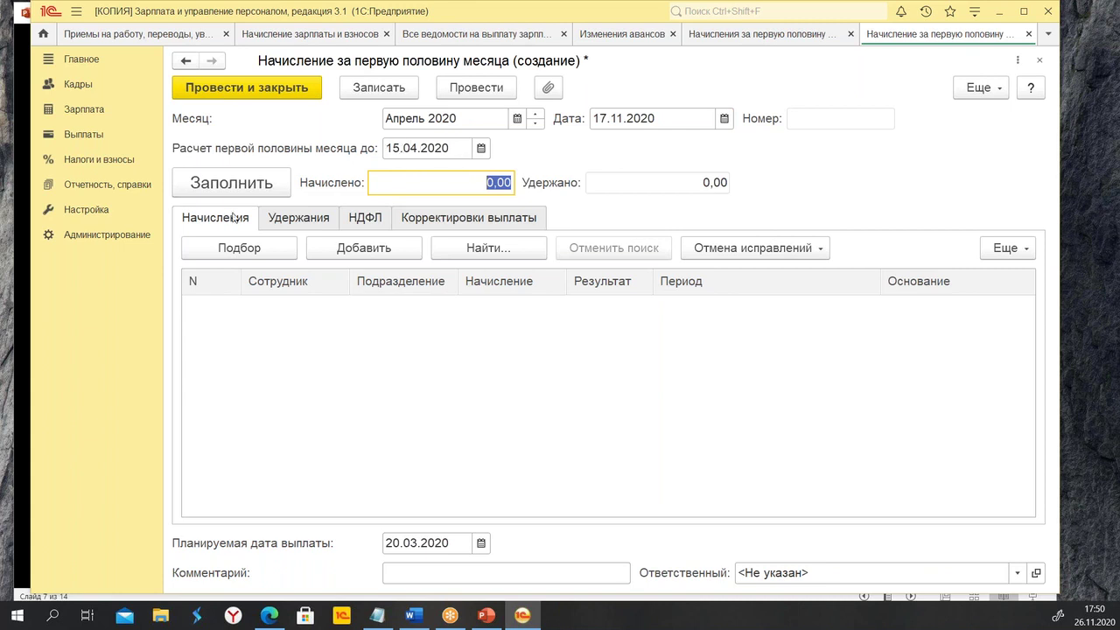
click(234, 185)
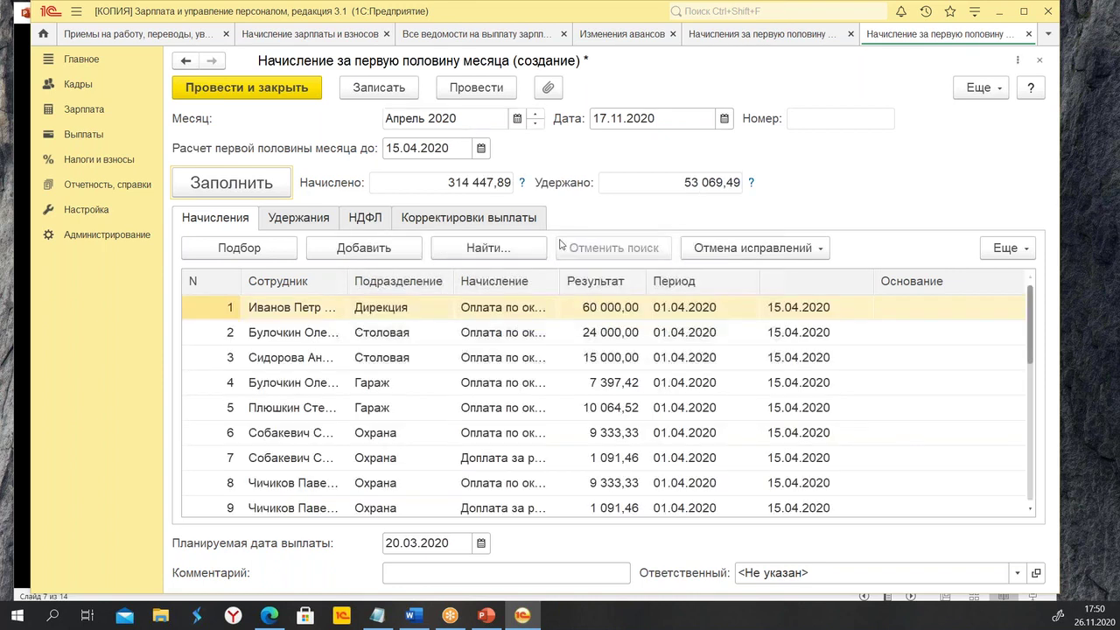
Correct the document date to 17.04.2020 and review the filled accrual rows.
click(656, 118)
drag(631, 124, 611, 123)
text(04)
key(Tab)
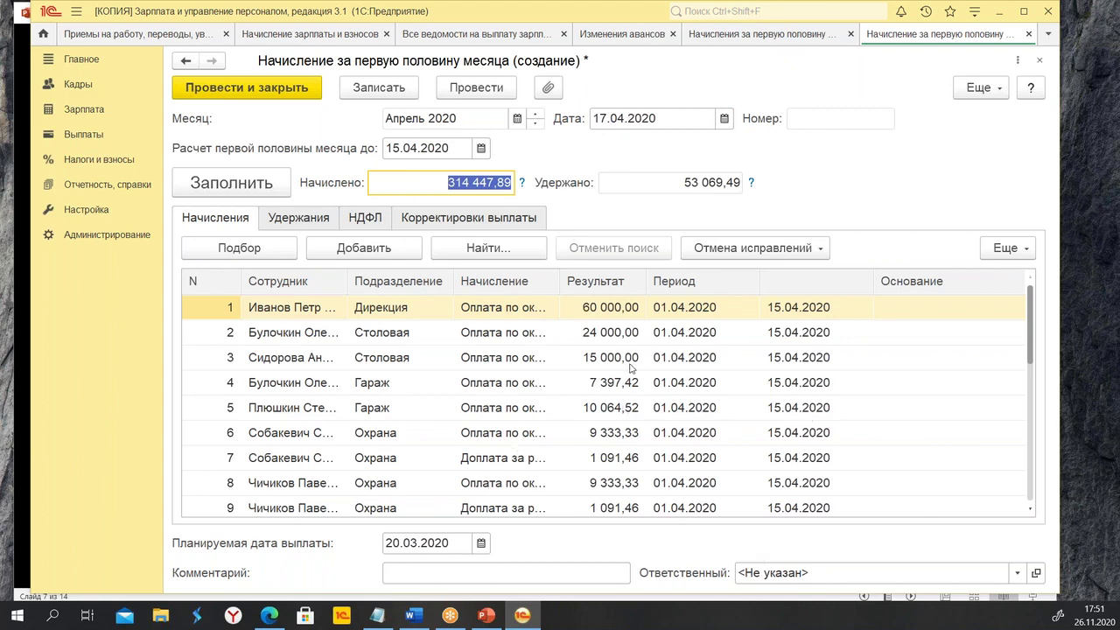
scroll(633, 367, down, 4)
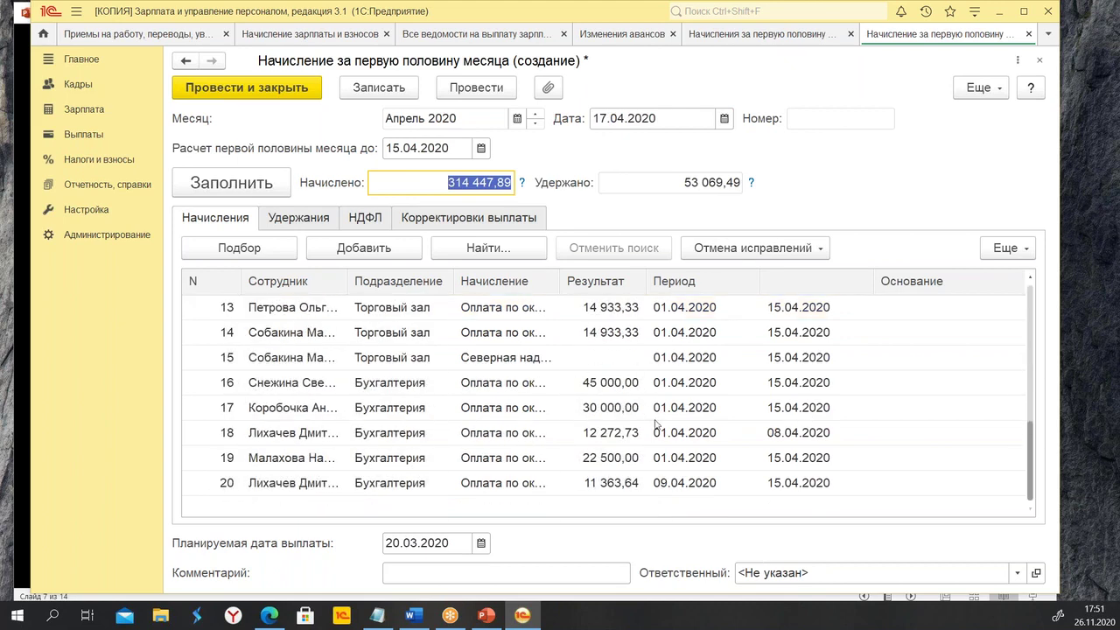
scroll(650, 418, up, 4)
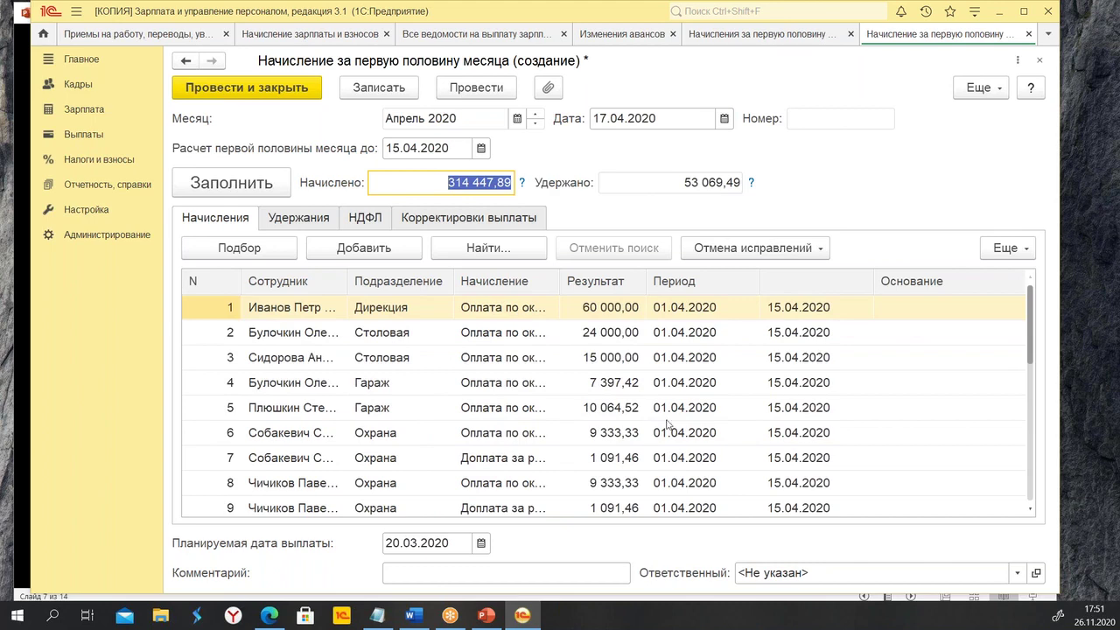
Set the planned payment date of the first-half accrual document to 20.04.2020.
click(480, 543)
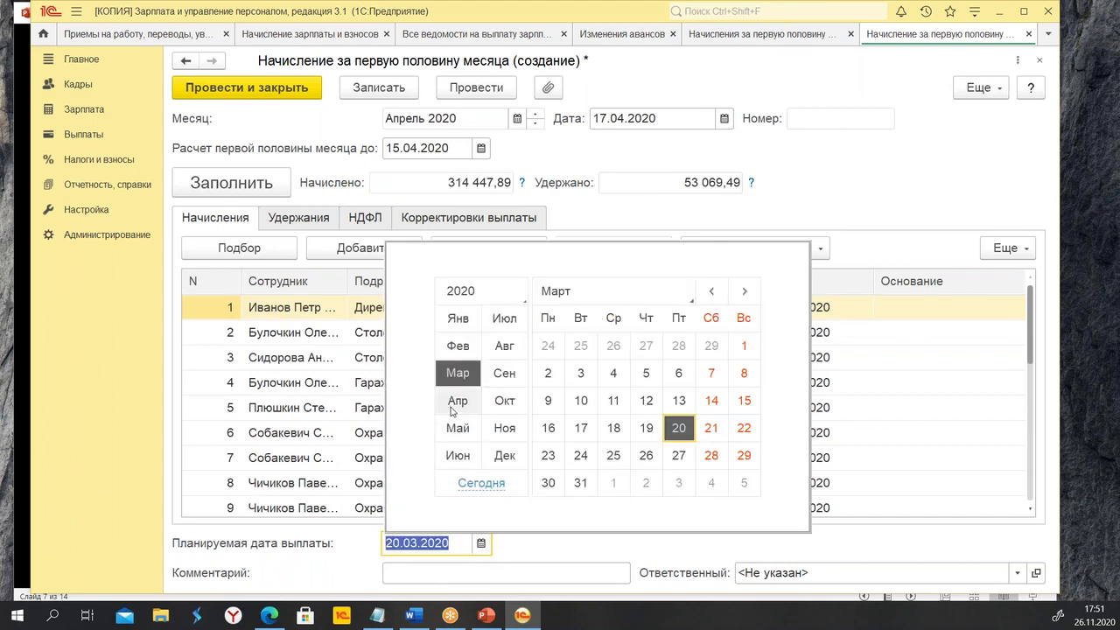
click(458, 401)
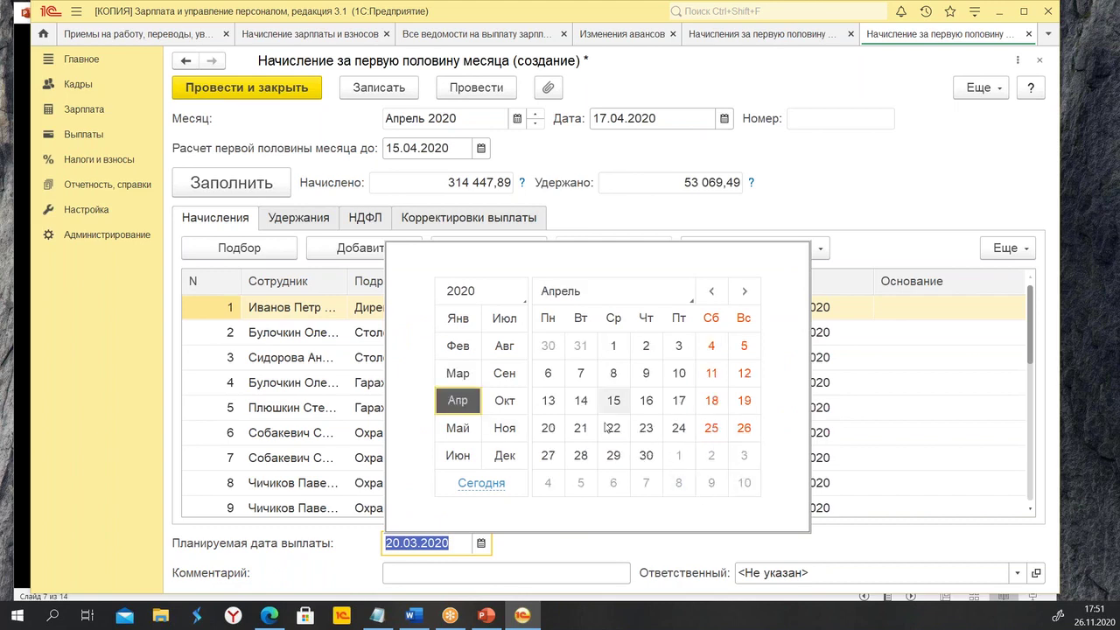
click(548, 431)
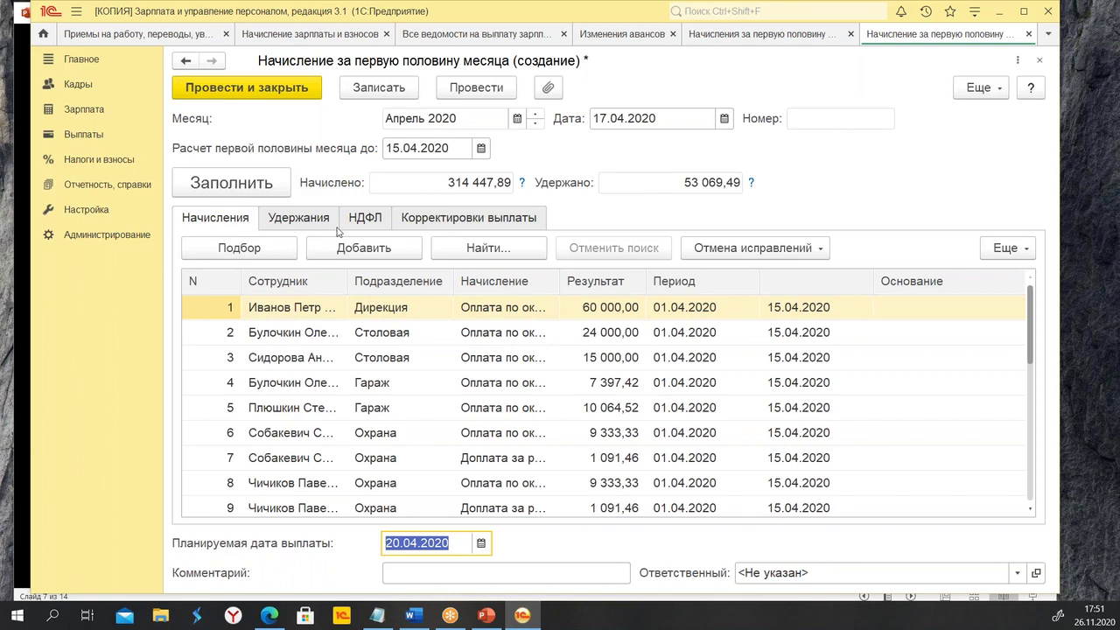
Review the document's deductions, НДФЛ and accruals, then post and close the first-half accrual document.
click(317, 220)
click(368, 220)
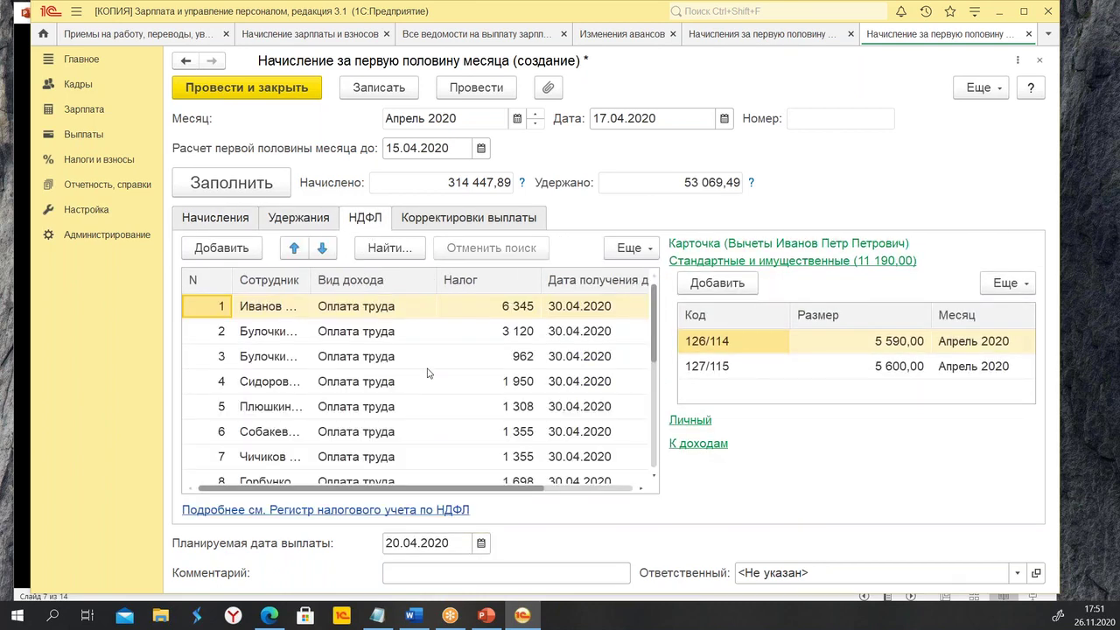
scroll(503, 320, down, 3)
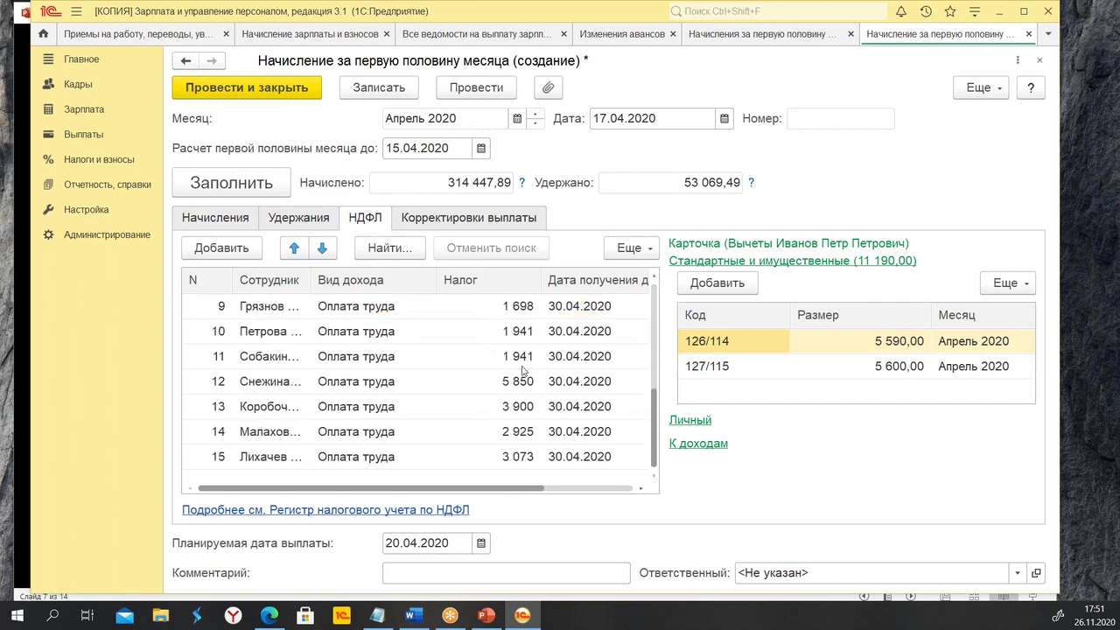
scroll(522, 456, up, 3)
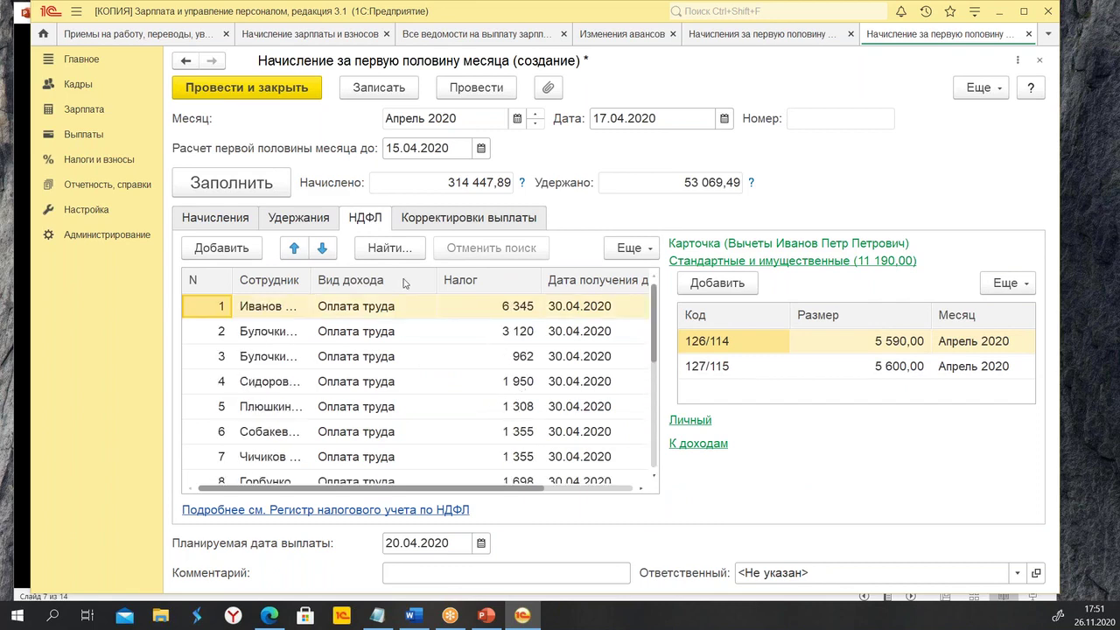
click(222, 223)
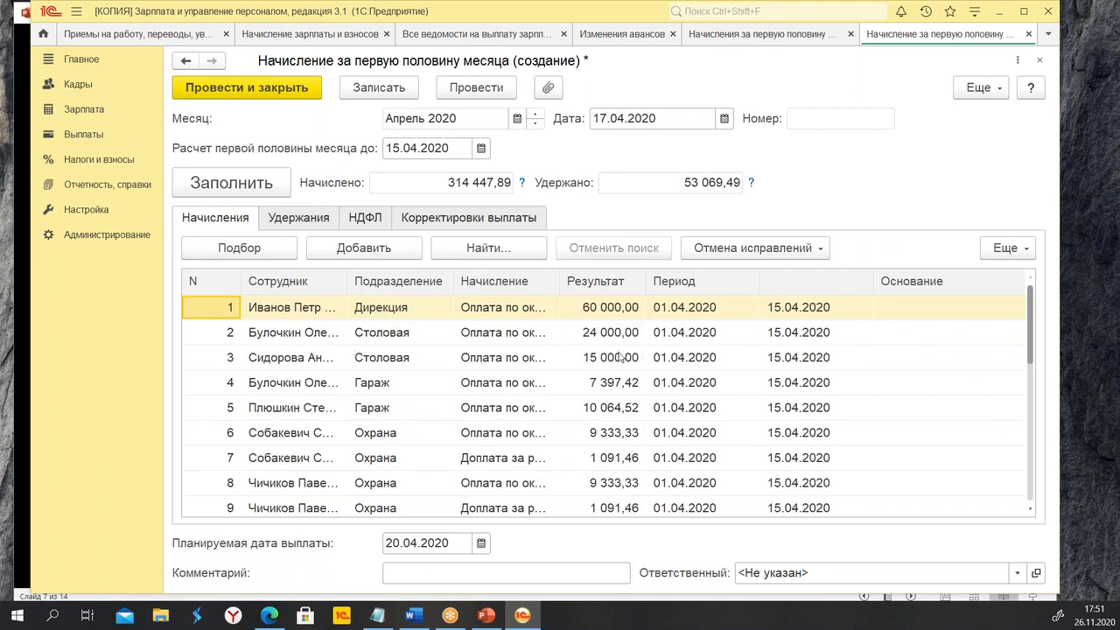
click(583, 317)
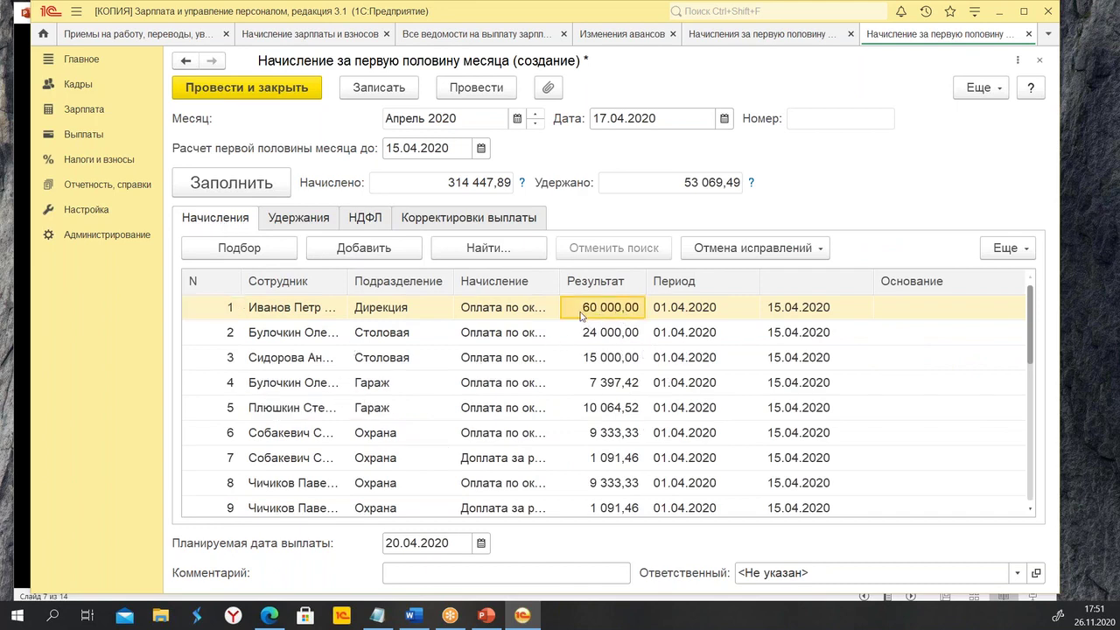
click(359, 219)
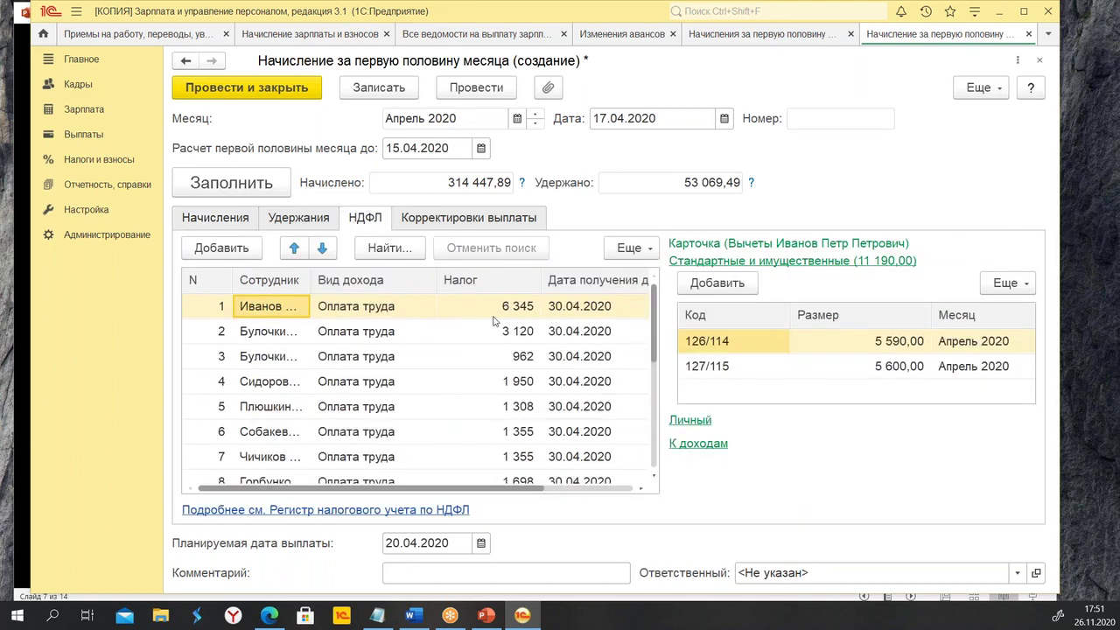
click(266, 89)
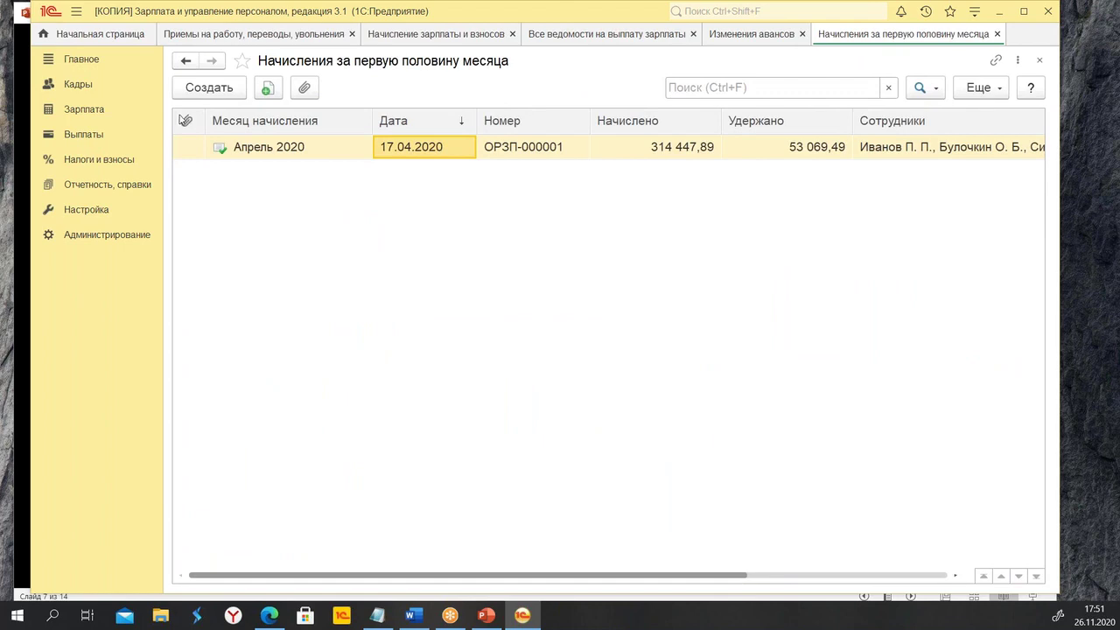
Open the "Ведомости в банк" list and remove its 01.01.2017 - 31.12.2017 period filter.
click(98, 137)
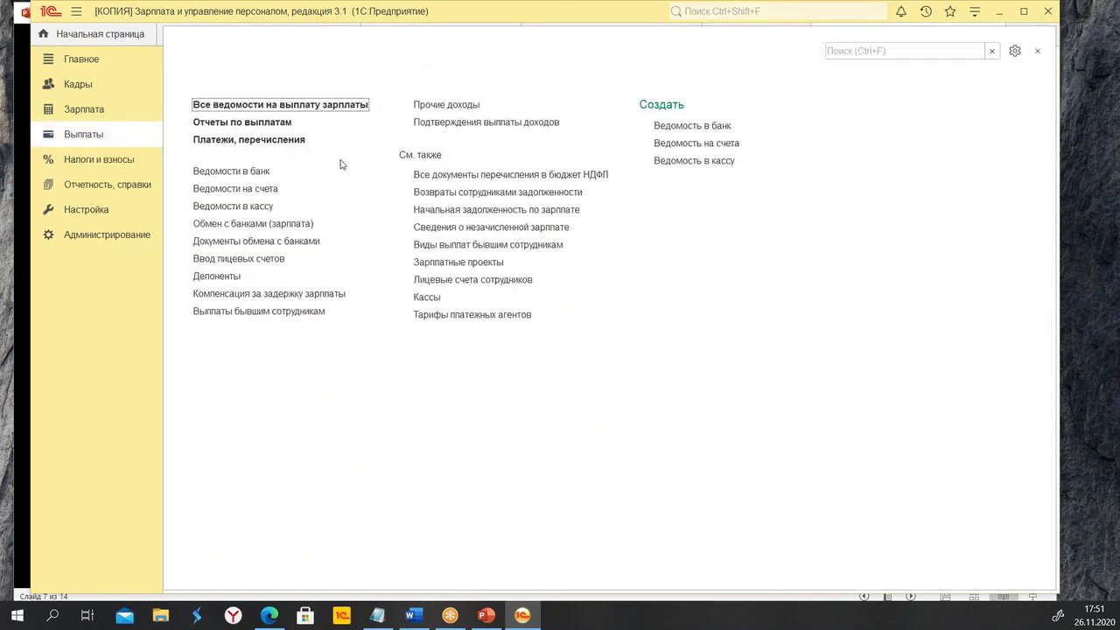
click(237, 175)
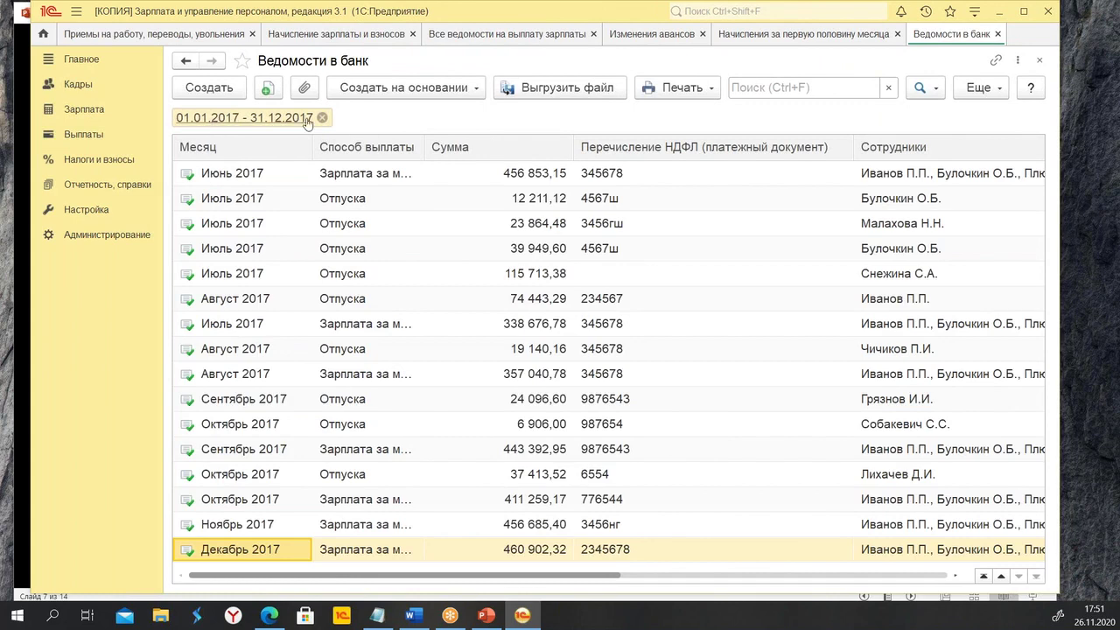
click(322, 117)
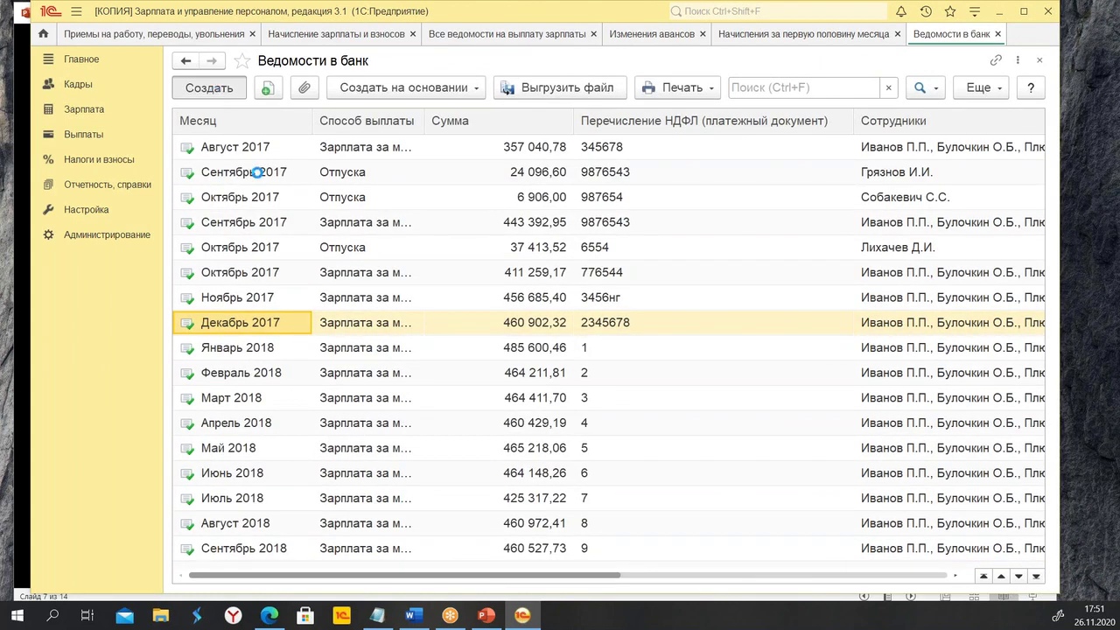
Create a "Ведомость в банк" for April 2020 paying "Аванс", dated 20.04.2020, and fill it with the employees.
key(Insert)
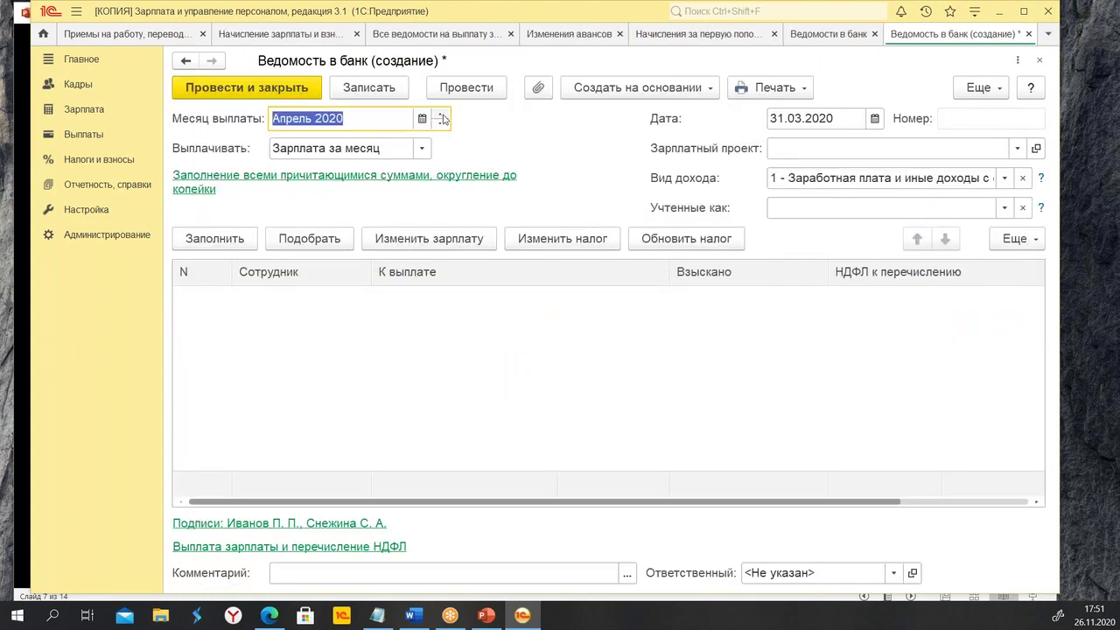
click(421, 148)
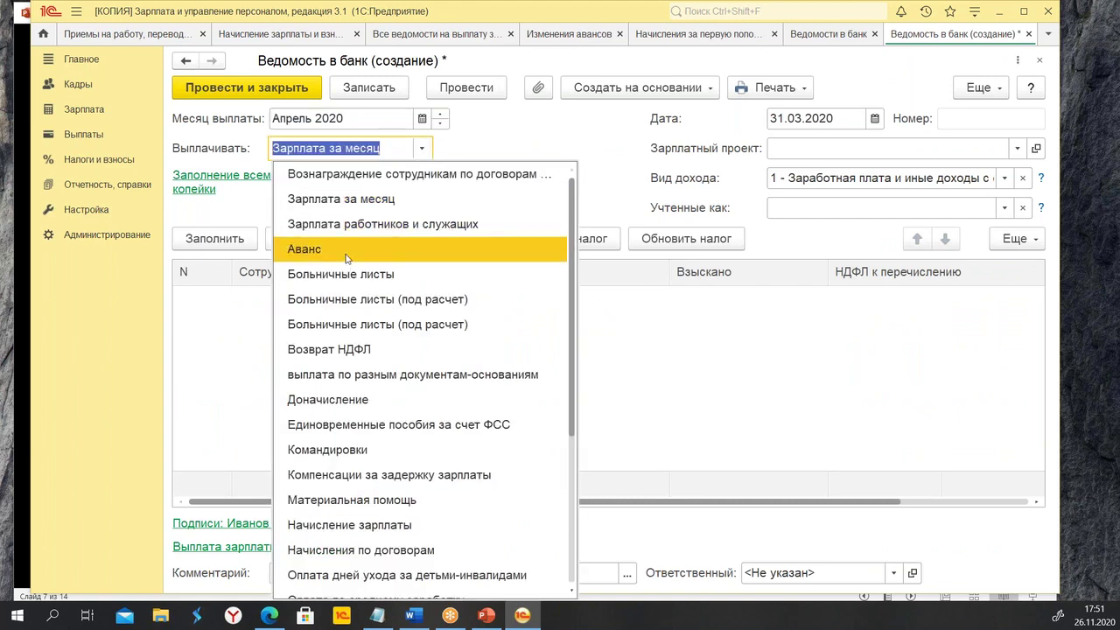
click(348, 252)
click(846, 122)
text(20042020)
key(Tab)
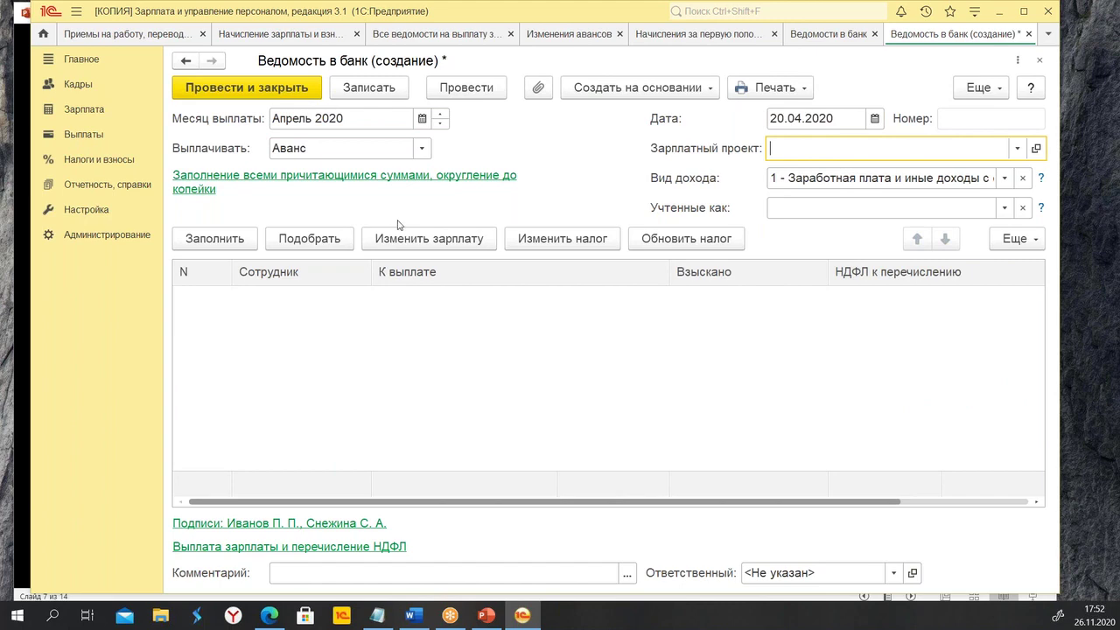
click(213, 237)
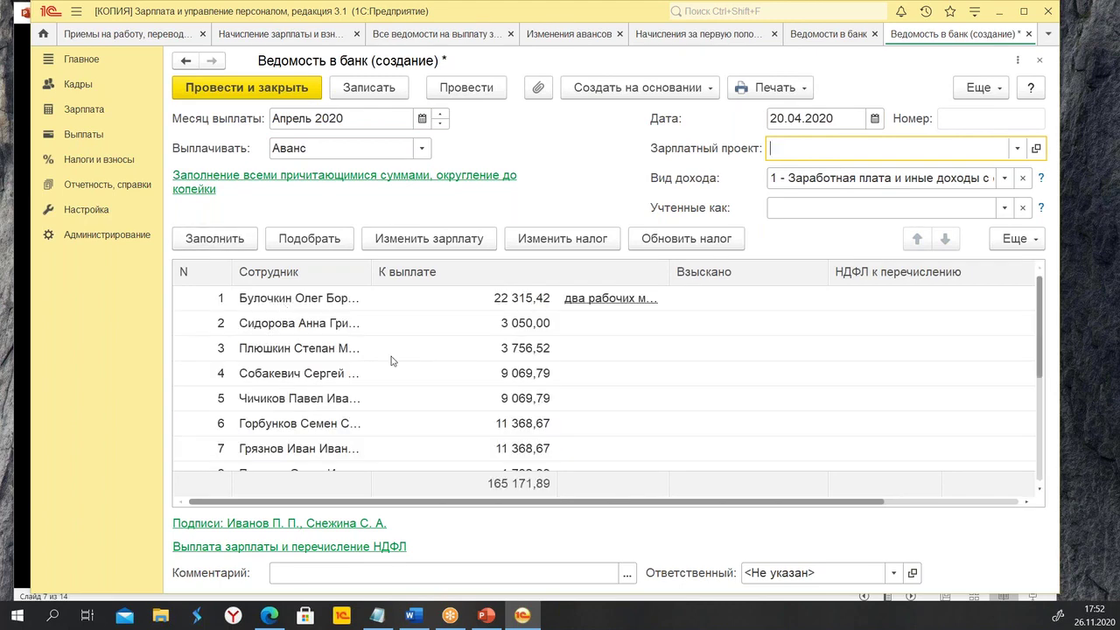
Examine the advance amounts in the "К выплате" column for all employees in the bank payment sheet.
scroll(475, 378, down, 2)
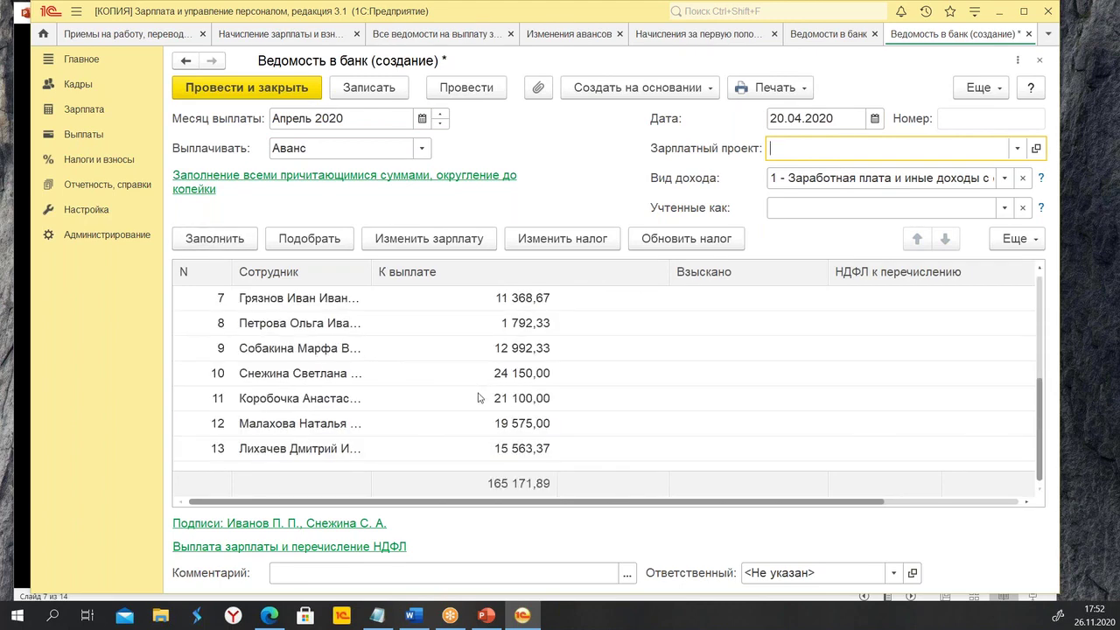
scroll(480, 398, up, 2)
click(534, 400)
scroll(516, 411, down, 2)
scroll(495, 402, up, 2)
scroll(494, 411, down, 2)
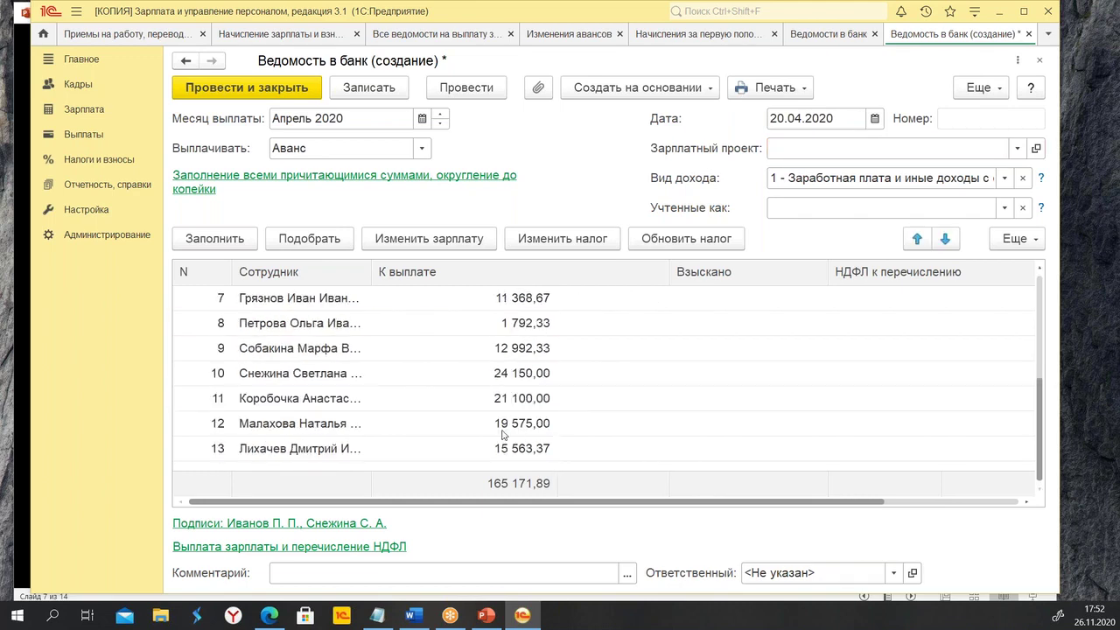
scroll(302, 418, up, 2)
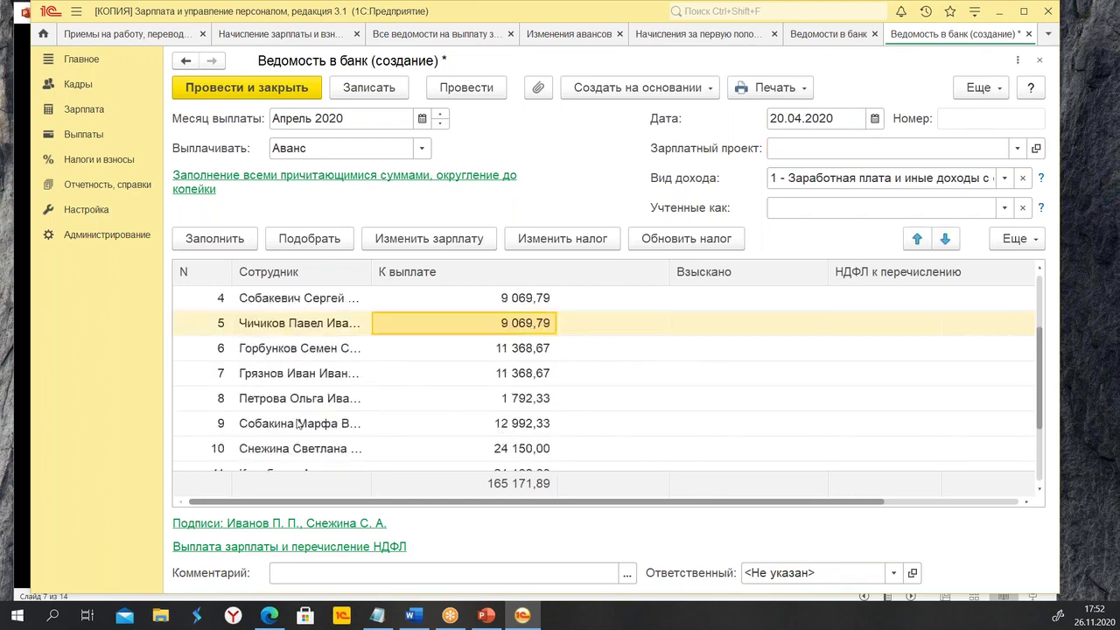
Sort the rows of the bank payment sheet by employee in ascending order.
click(296, 378)
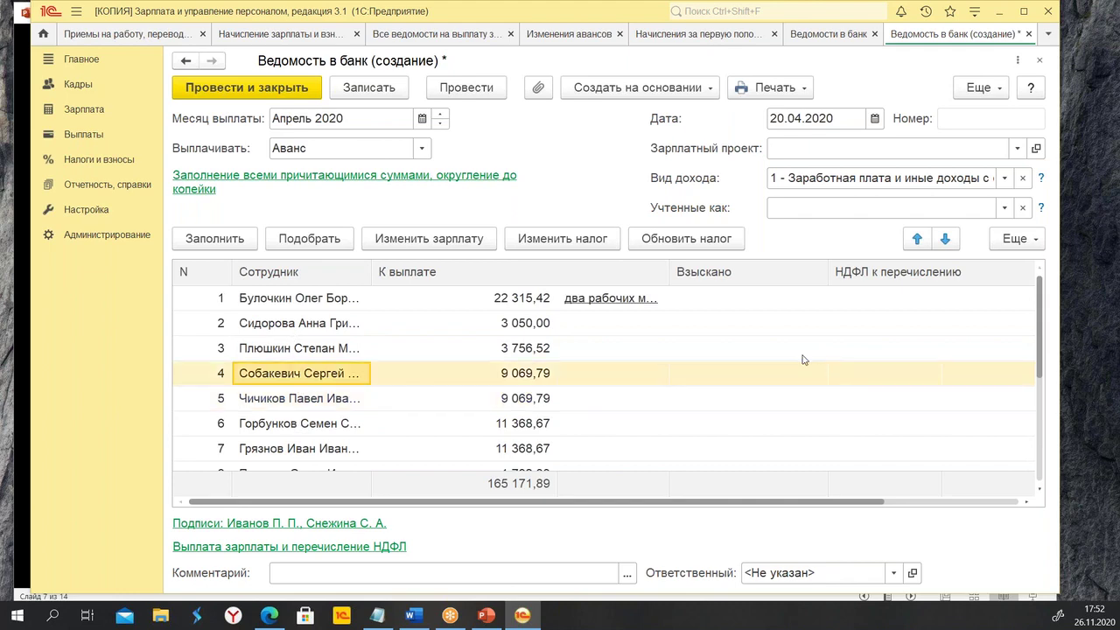
click(1029, 241)
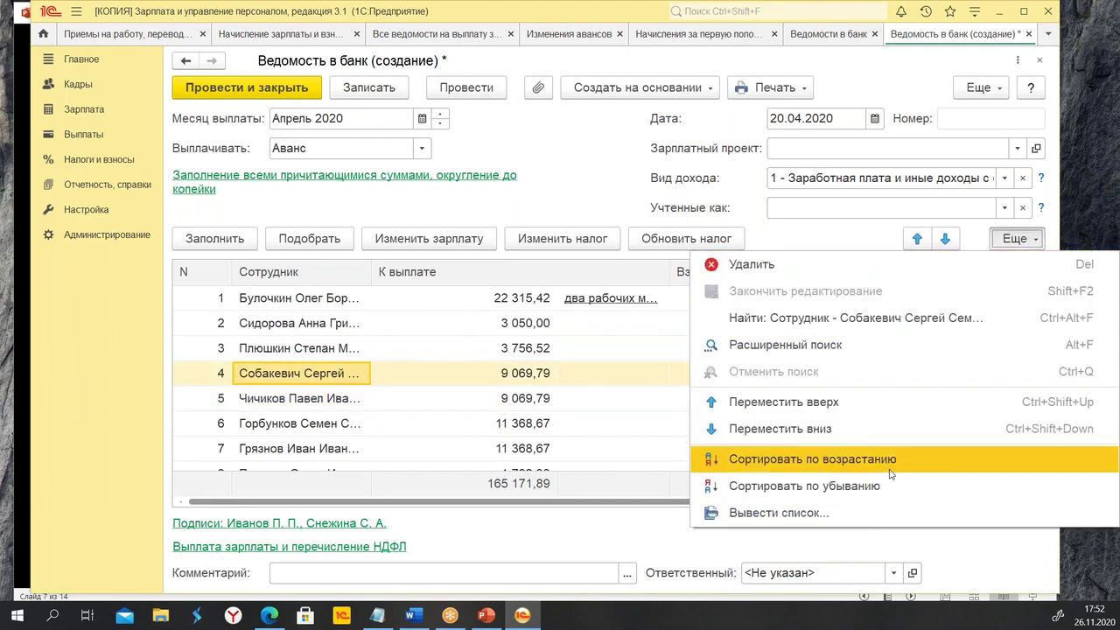
click(762, 459)
scroll(331, 423, up, 2)
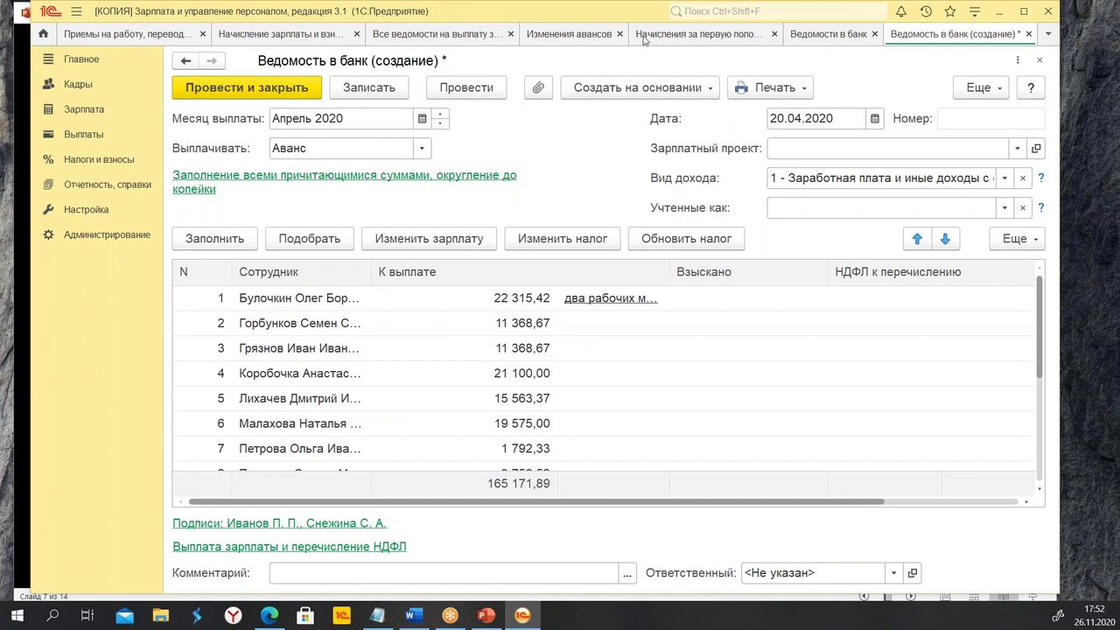
Reopen the April 2020 first-half accrual document, check its accruals and deductions, then post and close it.
click(828, 39)
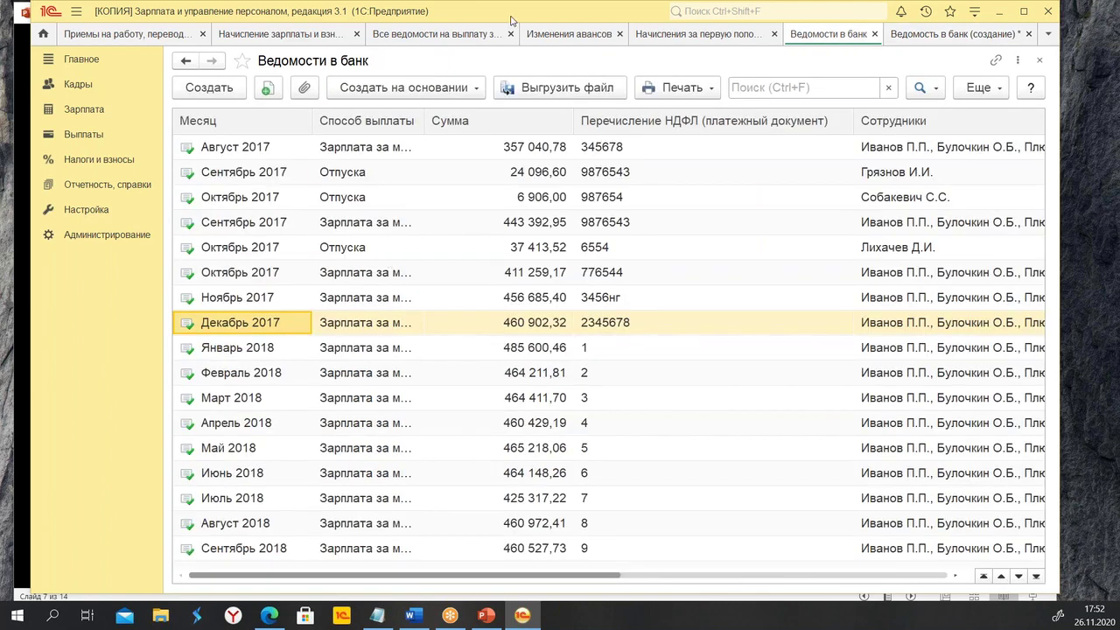
click(674, 35)
double_click(396, 151)
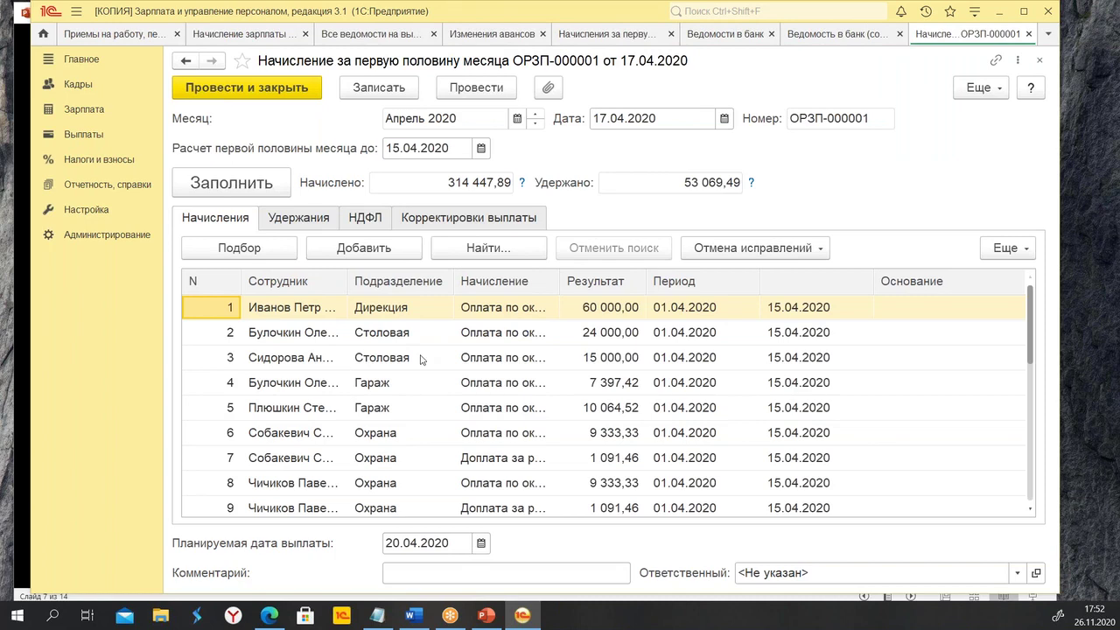
click(311, 221)
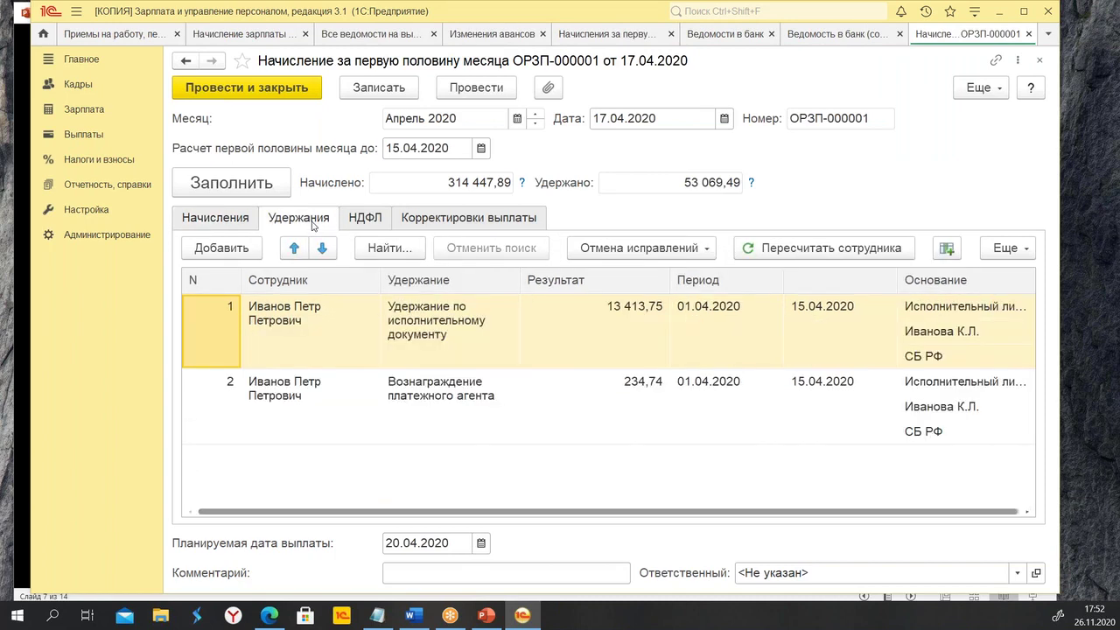
click(221, 222)
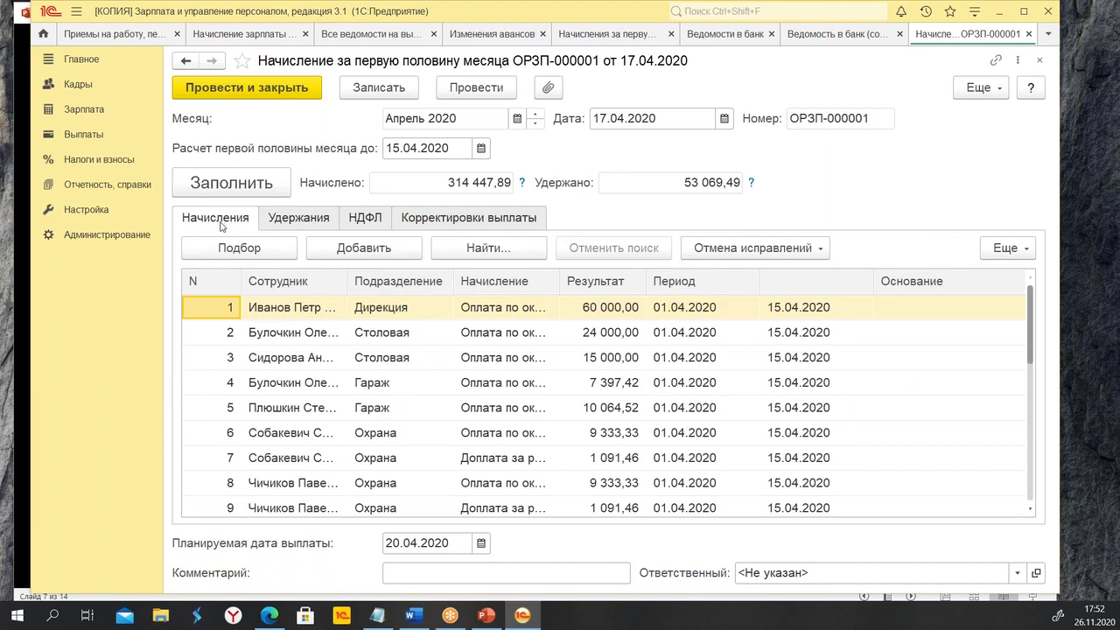
click(589, 340)
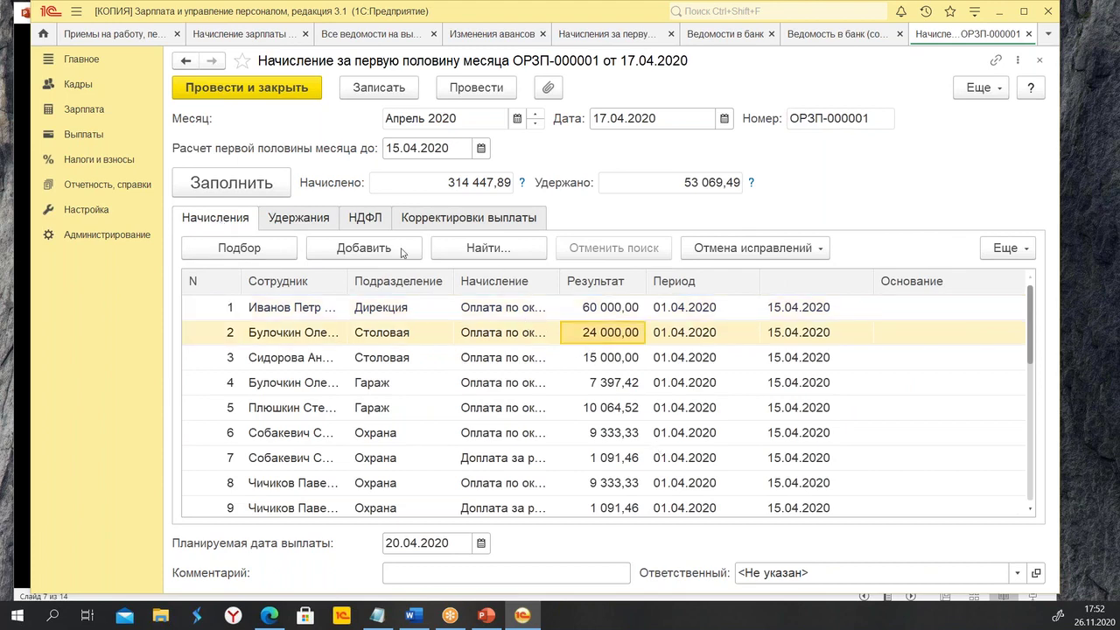
click(299, 232)
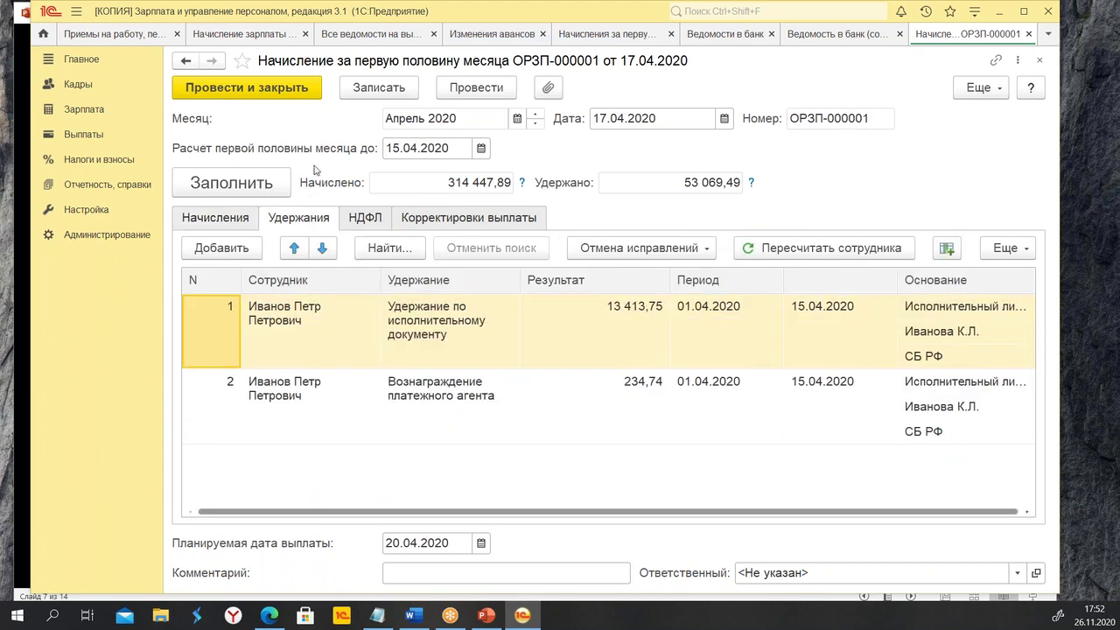
click(301, 88)
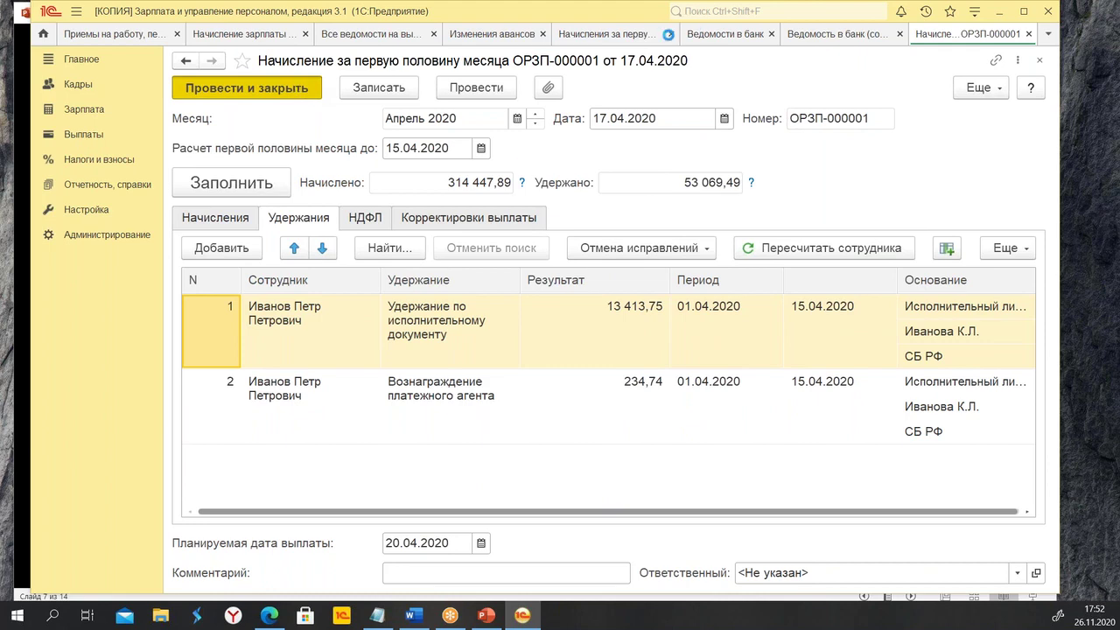
Return to the unsaved bank payment sheet and open the payout breakdown by department for the row 1 employee with two jobs.
click(958, 38)
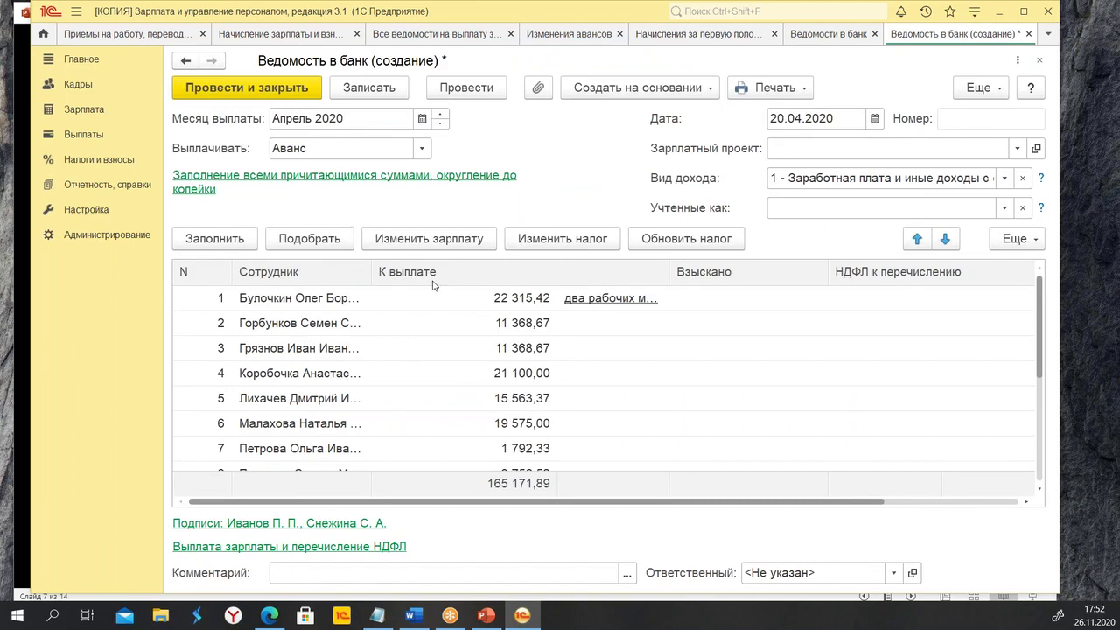
click(511, 301)
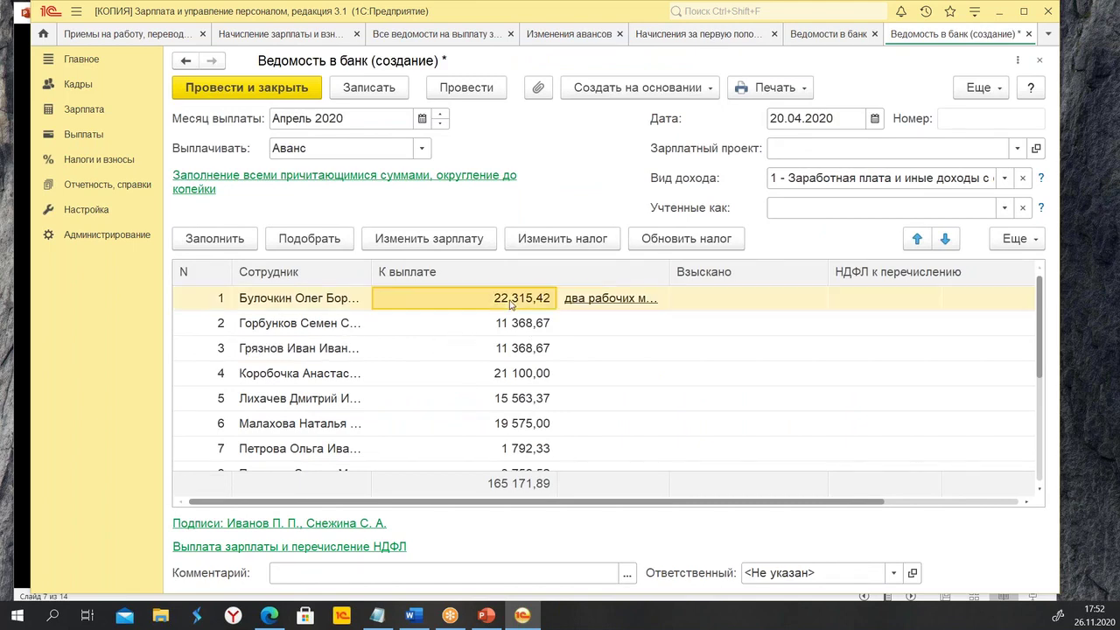
click(509, 304)
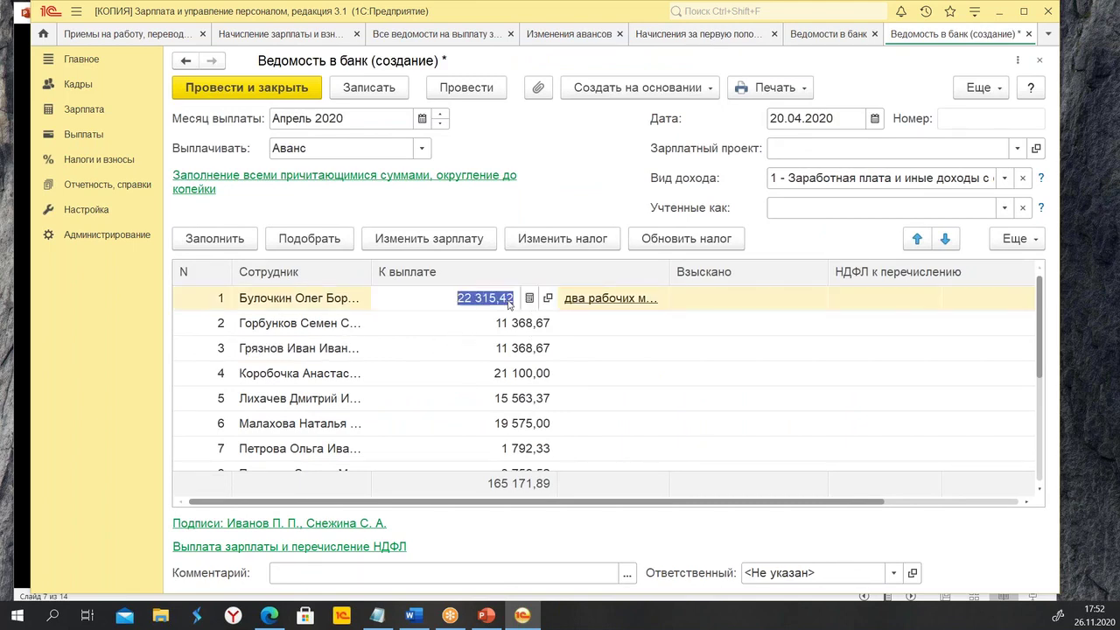
click(600, 300)
click(652, 299)
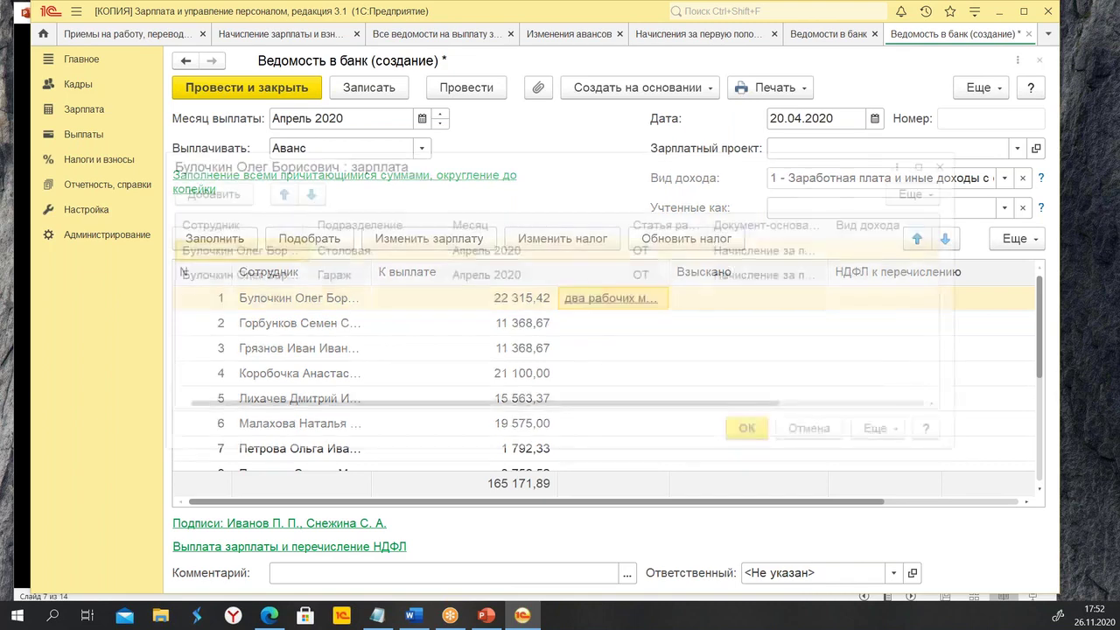
click(361, 252)
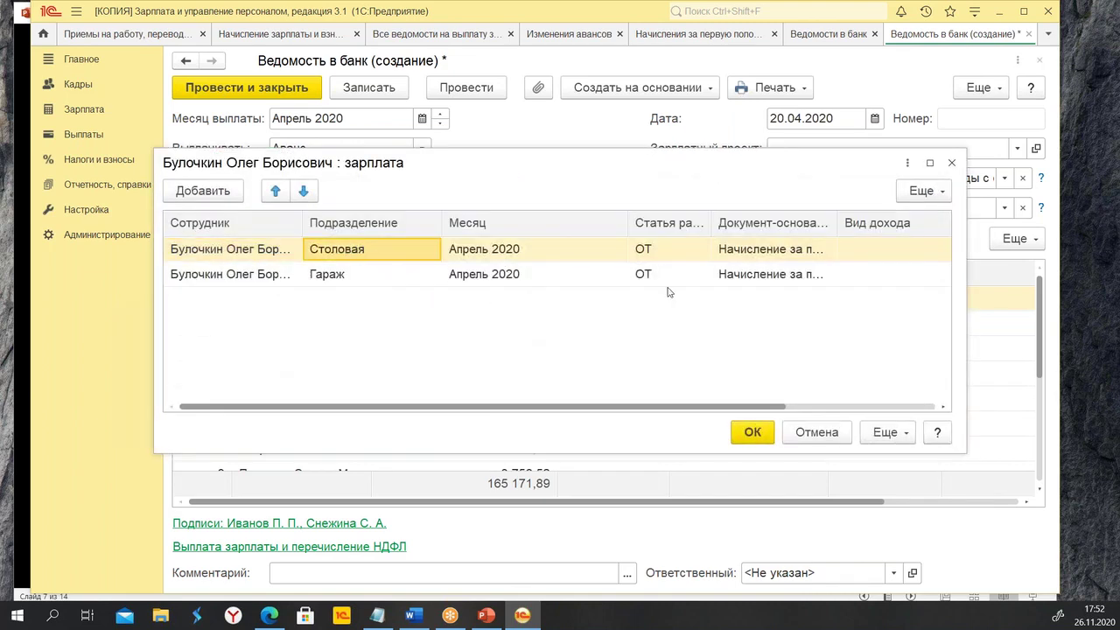
Examine the "К выплате" amounts for each department in the employee's payout breakdown.
click(750, 254)
drag(664, 409, 916, 409)
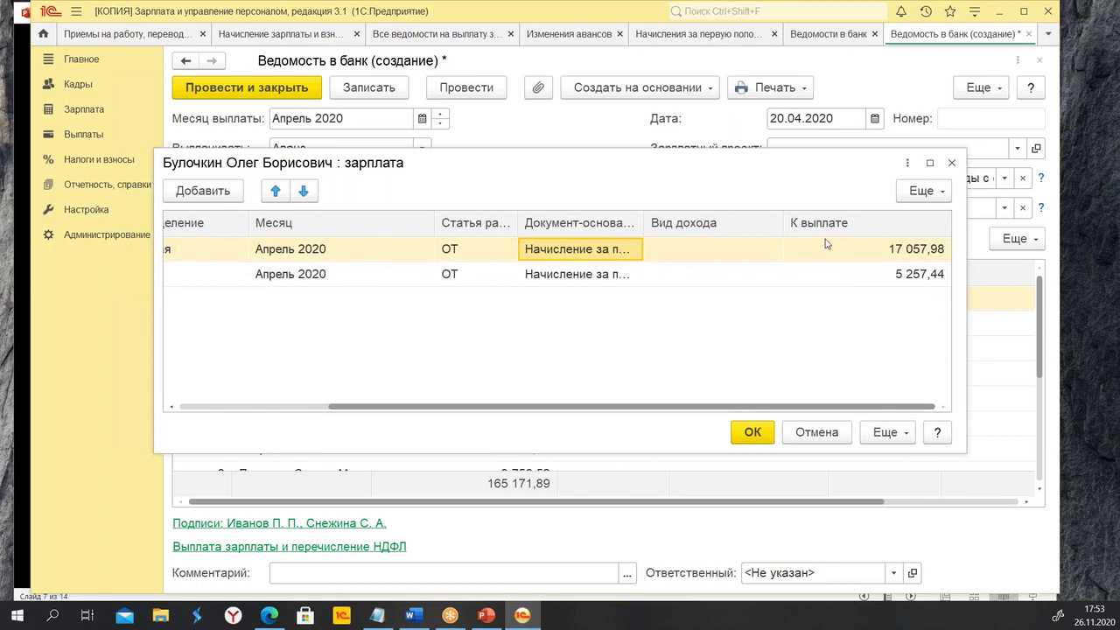
click(897, 257)
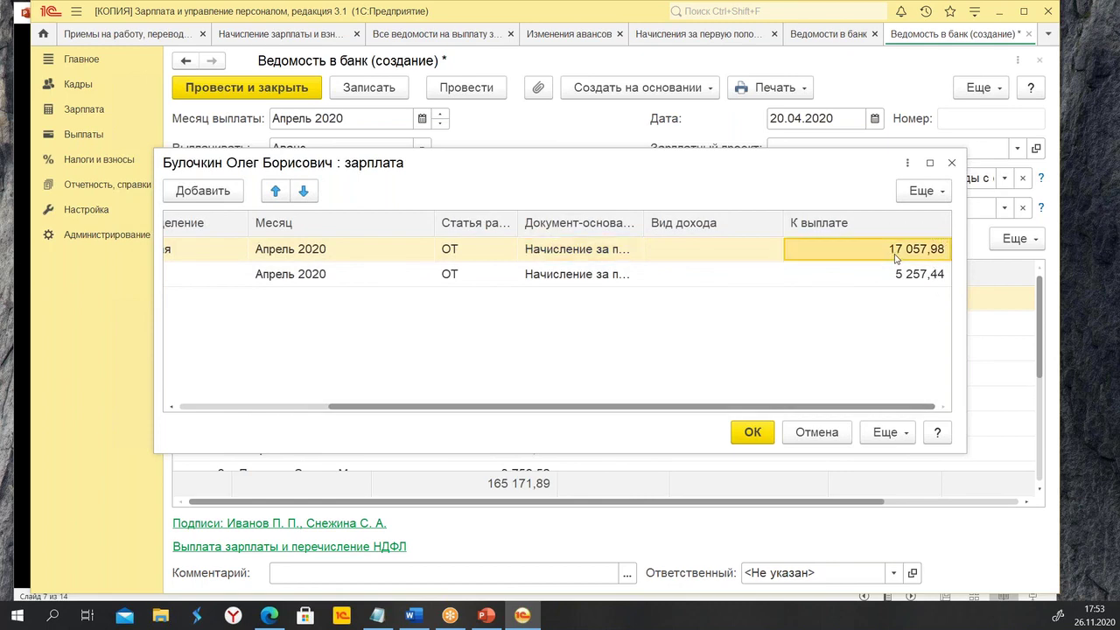
Close the payout breakdown and discard the new April 2020 bank payment sheet without saving it.
click(952, 163)
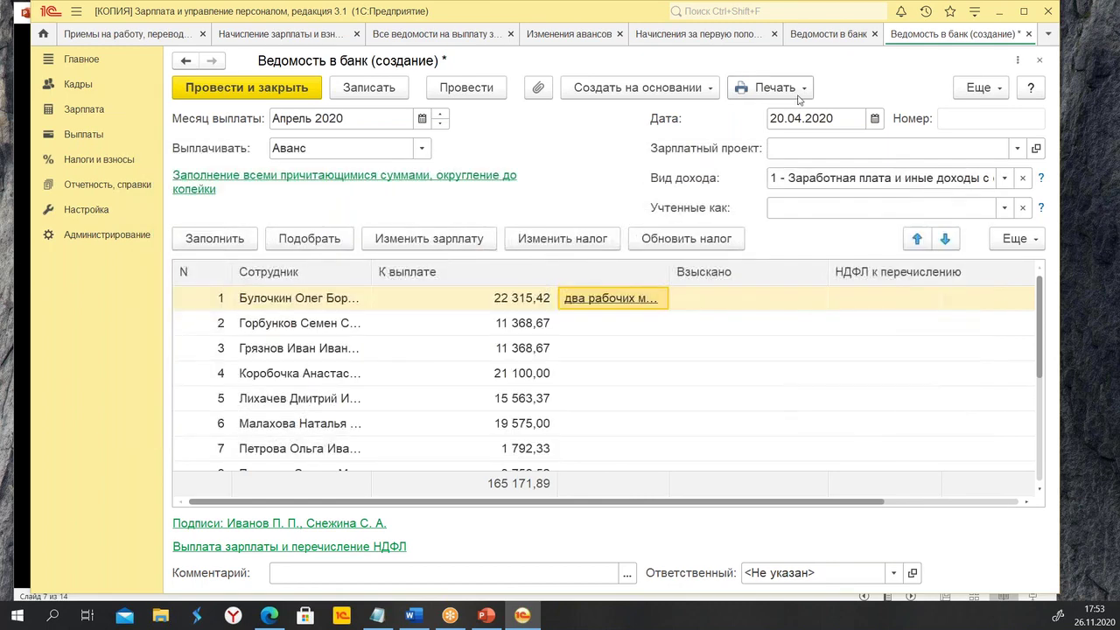
click(1041, 61)
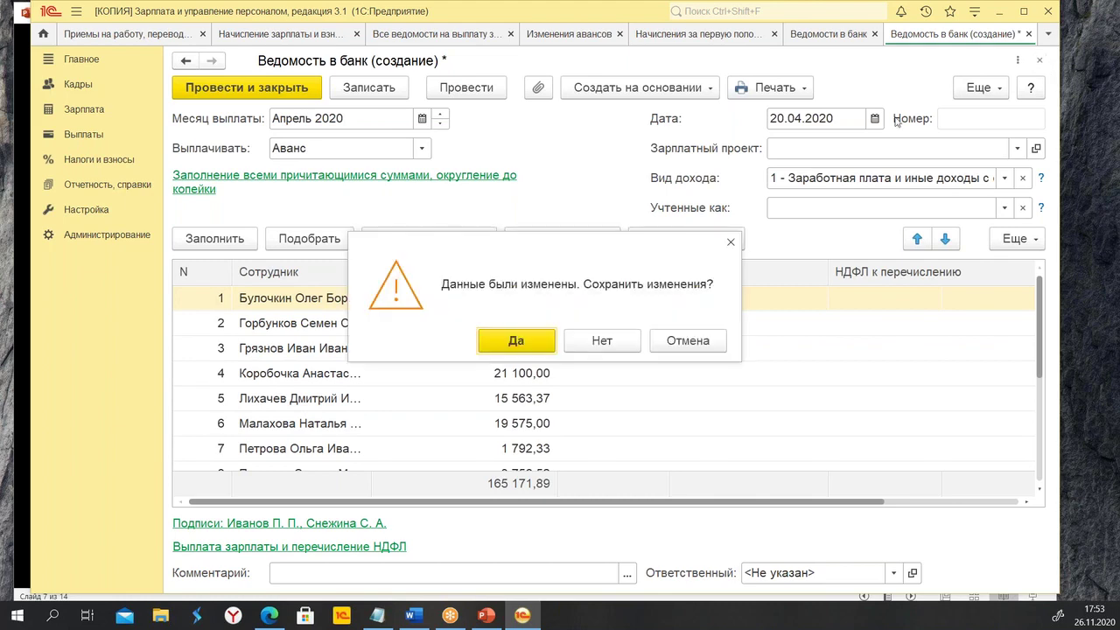
click(622, 345)
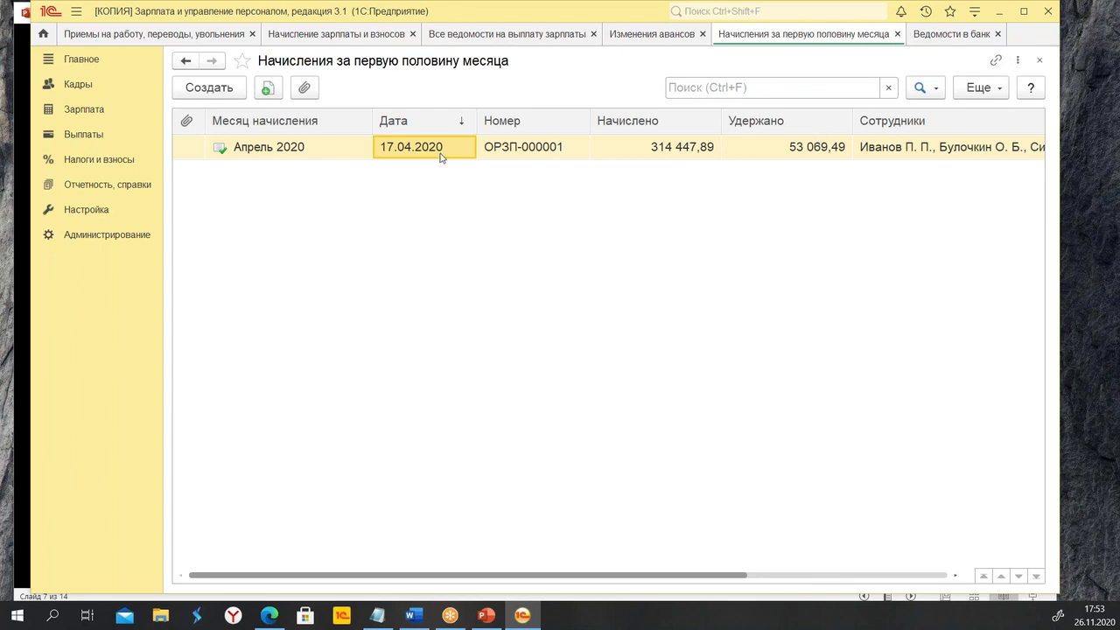
Reopen the April 2020 first-half accrual document, check its НДФЛ amounts and total accrued, then post and close it.
double_click(440, 156)
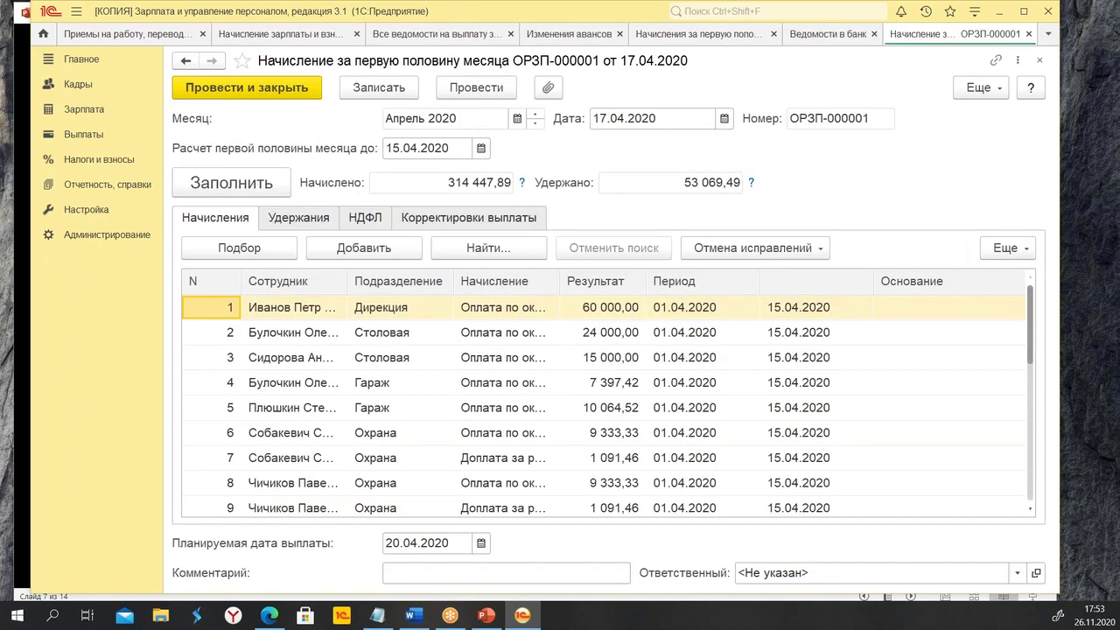
click(366, 219)
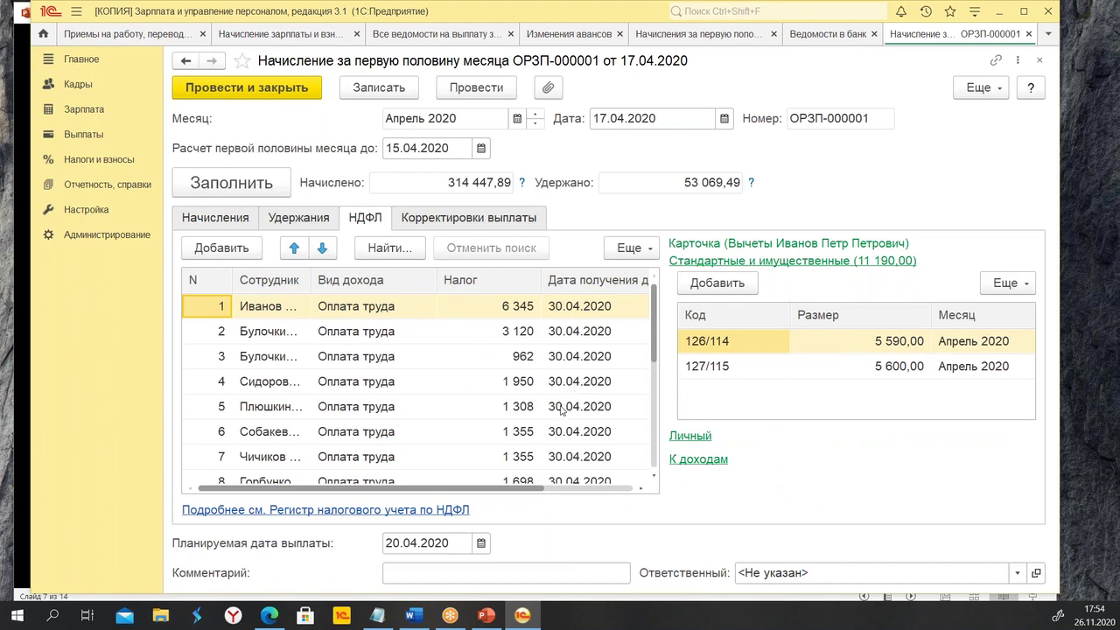
click(247, 218)
click(480, 317)
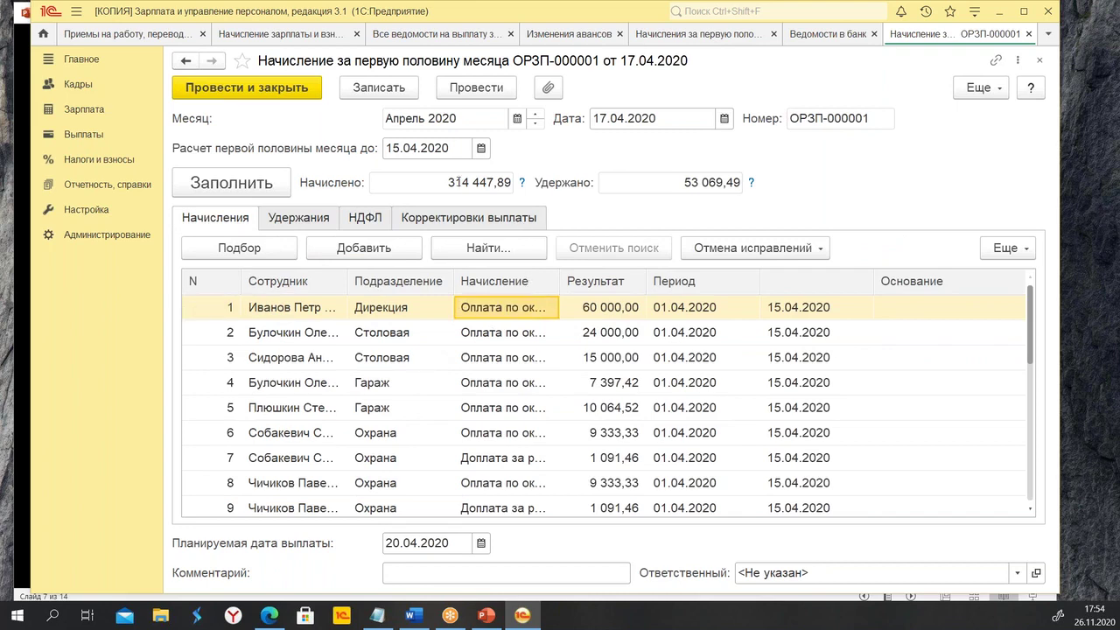
click(472, 182)
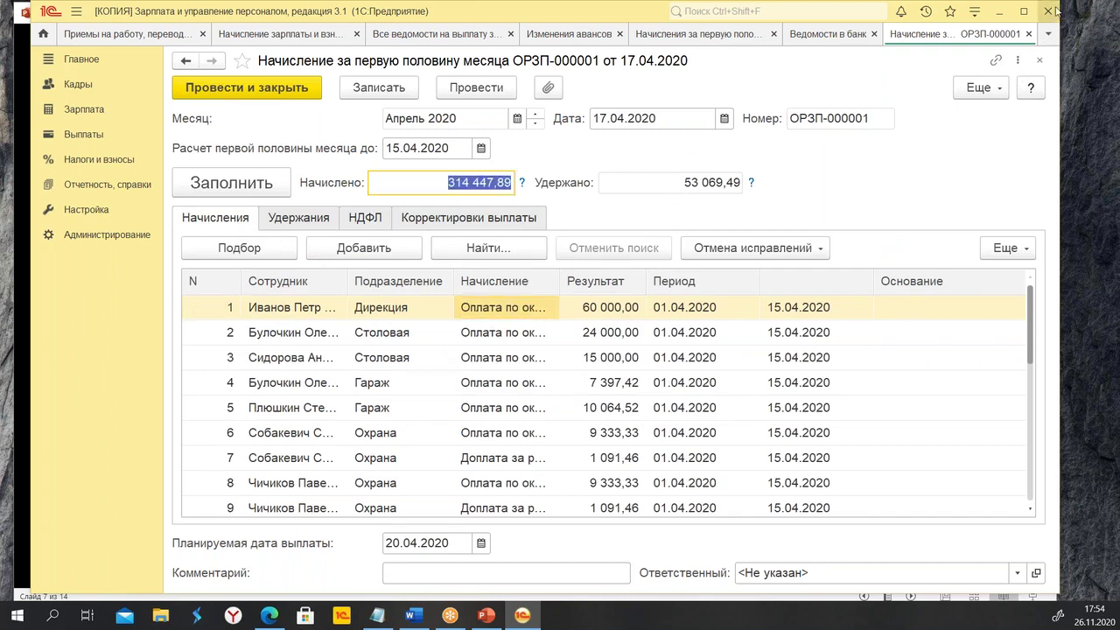
click(228, 90)
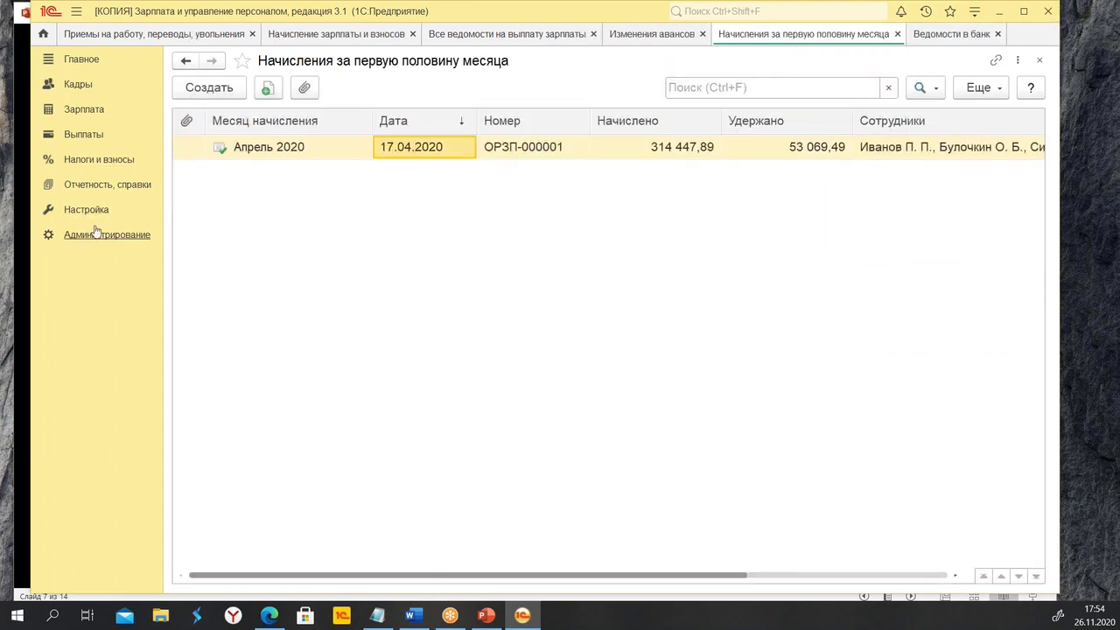
click(88, 211)
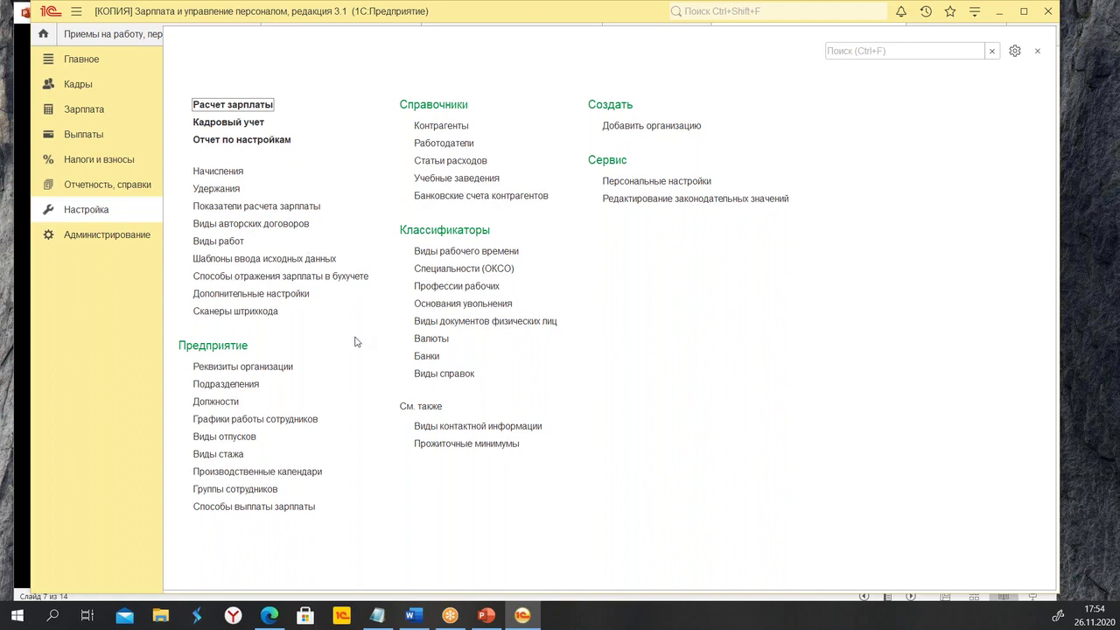
click(220, 106)
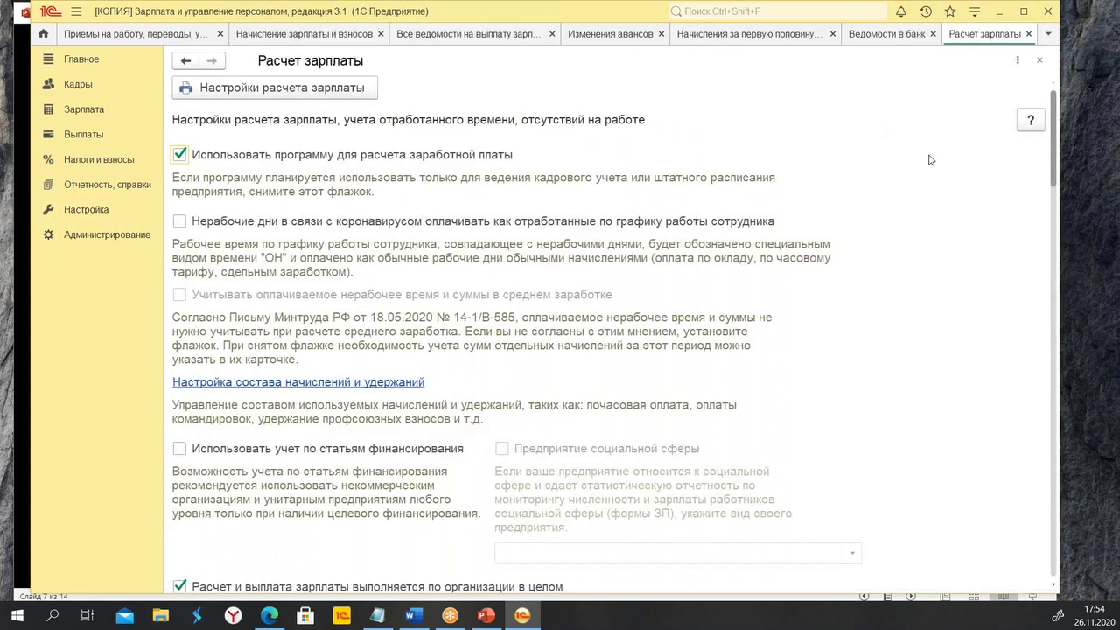
click(1029, 34)
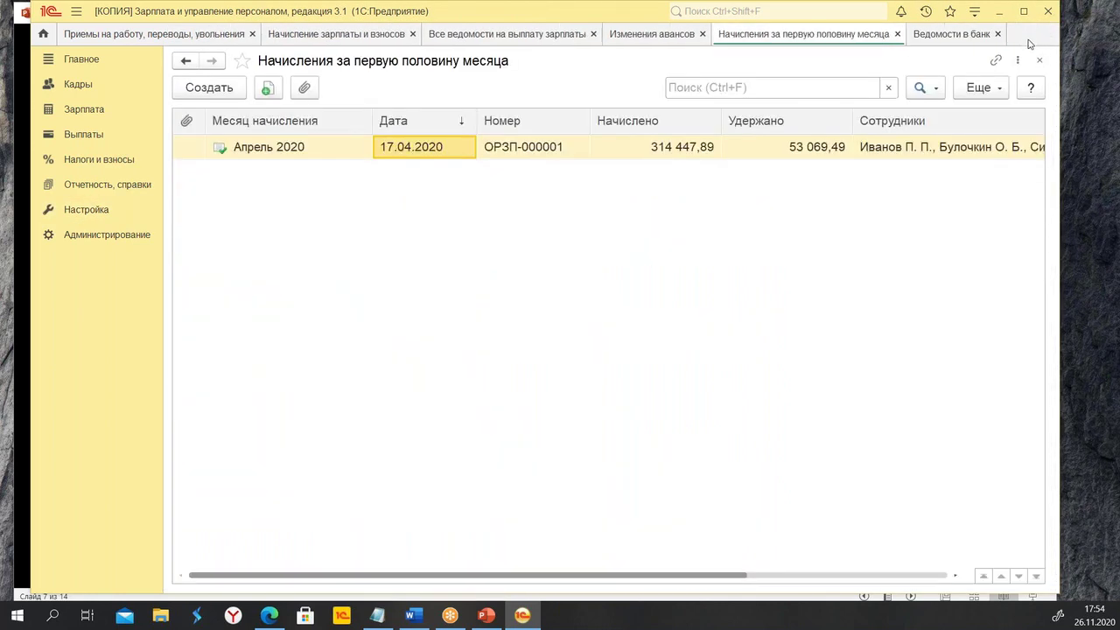
Open the organization's details ("Реквизиты организации") from the enterprise settings.
click(88, 210)
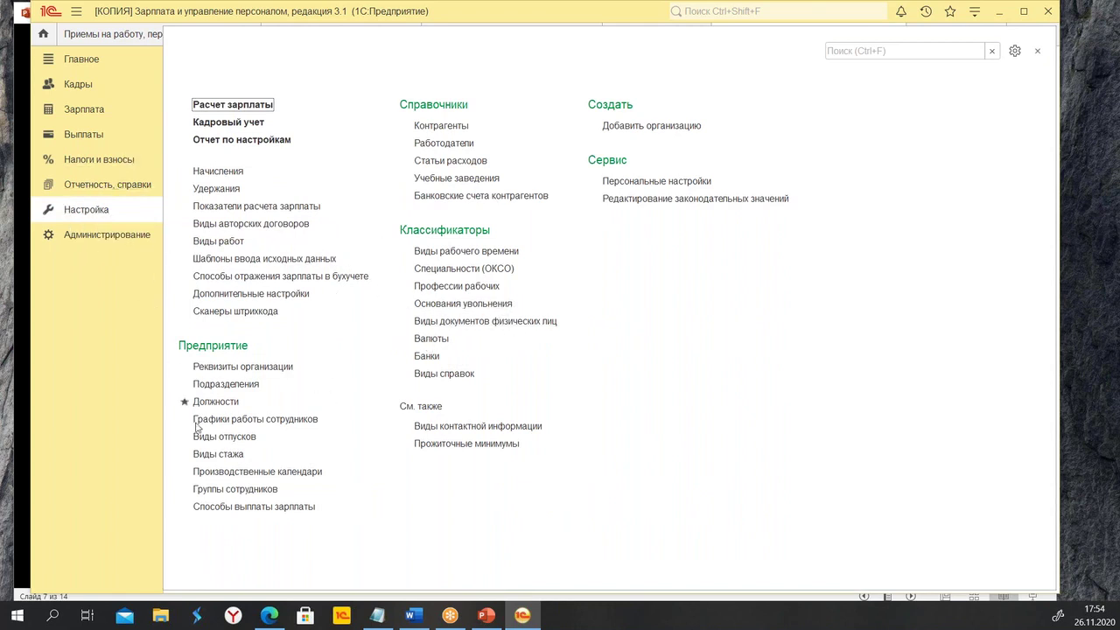
click(269, 373)
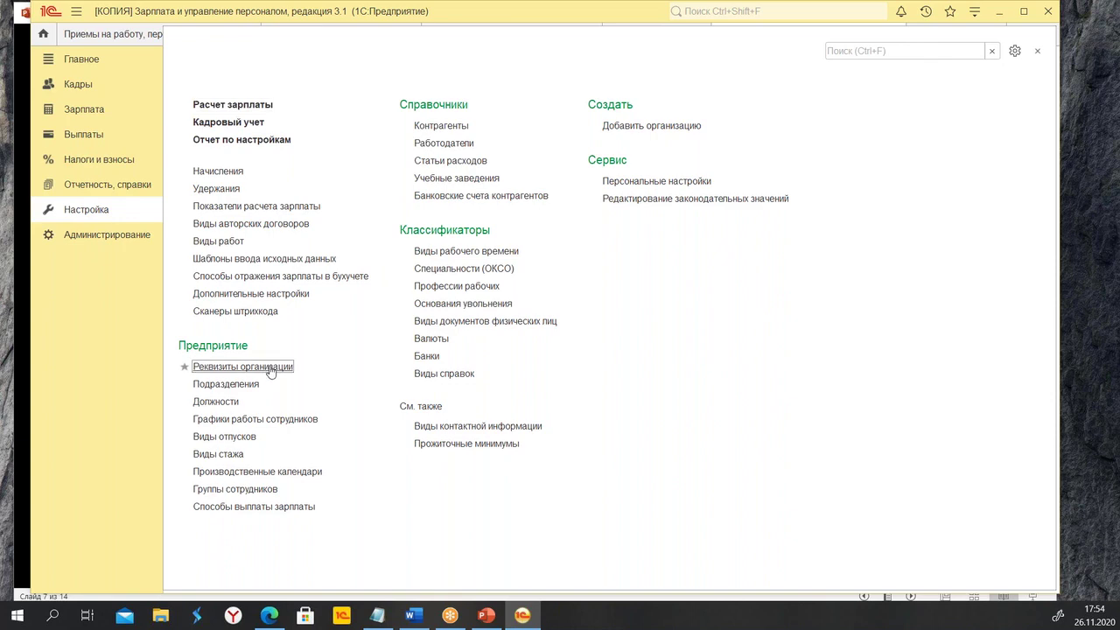
Switch to the PowerPoint presentation and view the slides on НДФЛ settings and changing the advance.
click(486, 615)
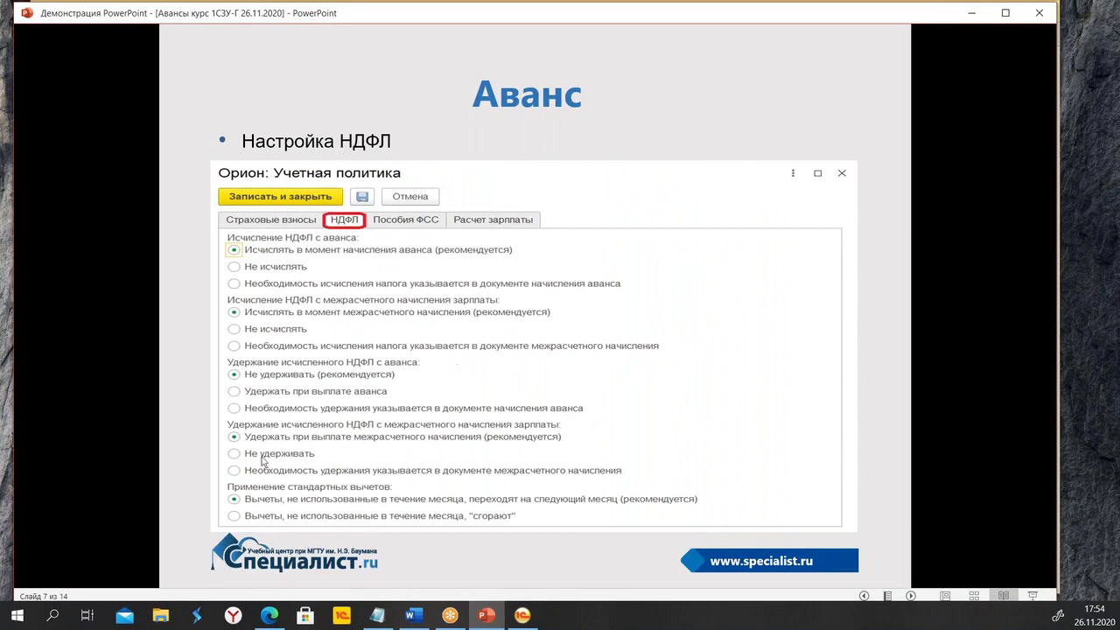
click(910, 596)
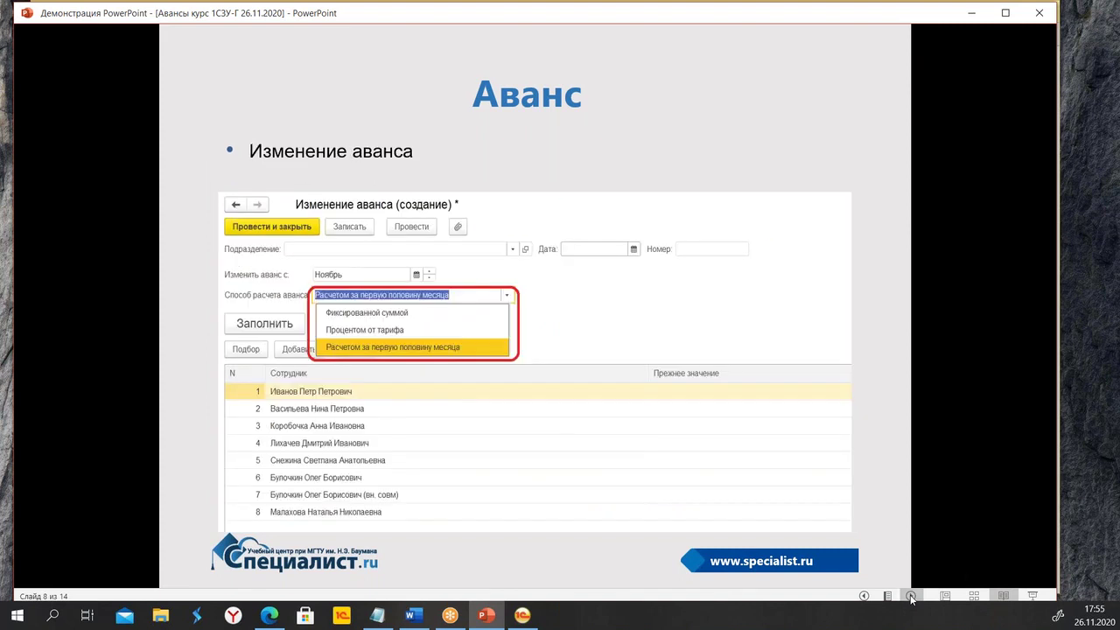
click(911, 596)
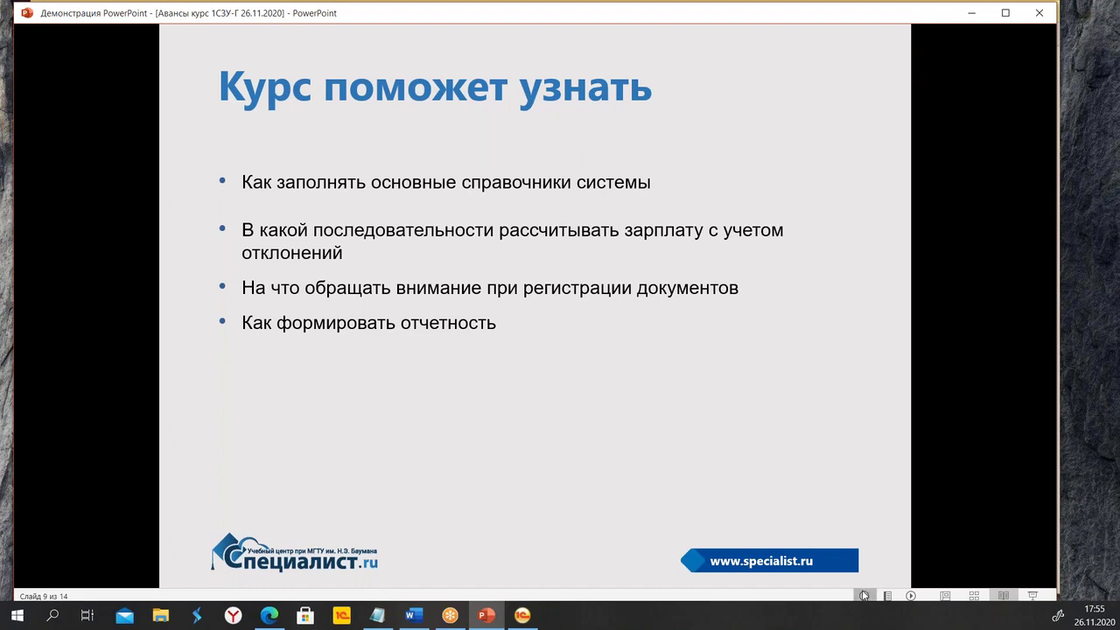
click(864, 596)
Switch back to 1C and open the accounting policy ("Учетная политика") of АО "Орион-А".
click(522, 616)
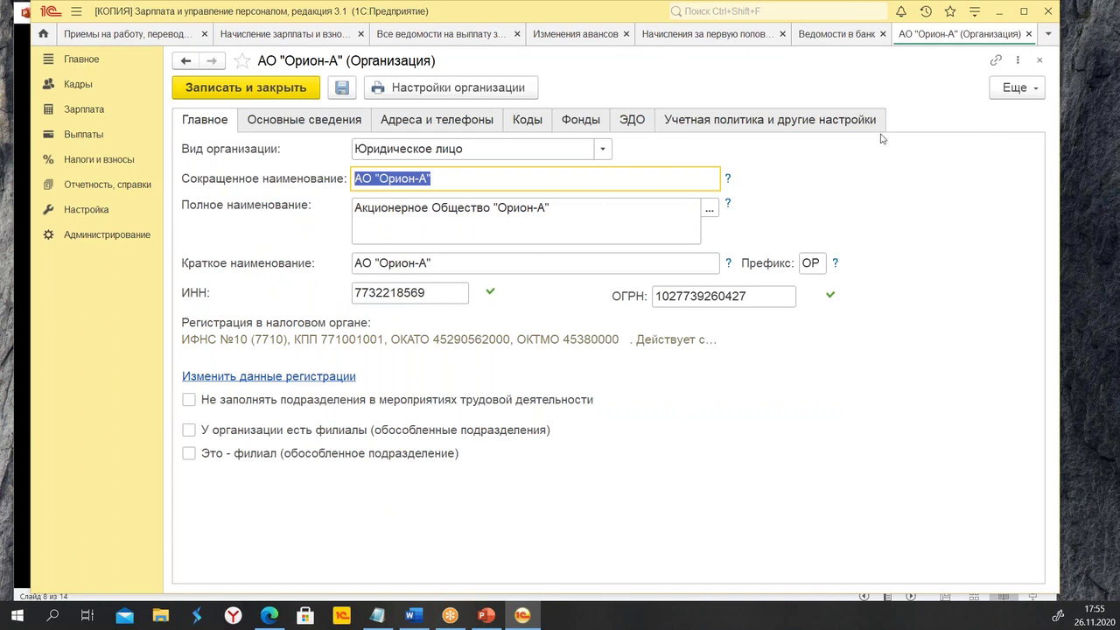
click(745, 119)
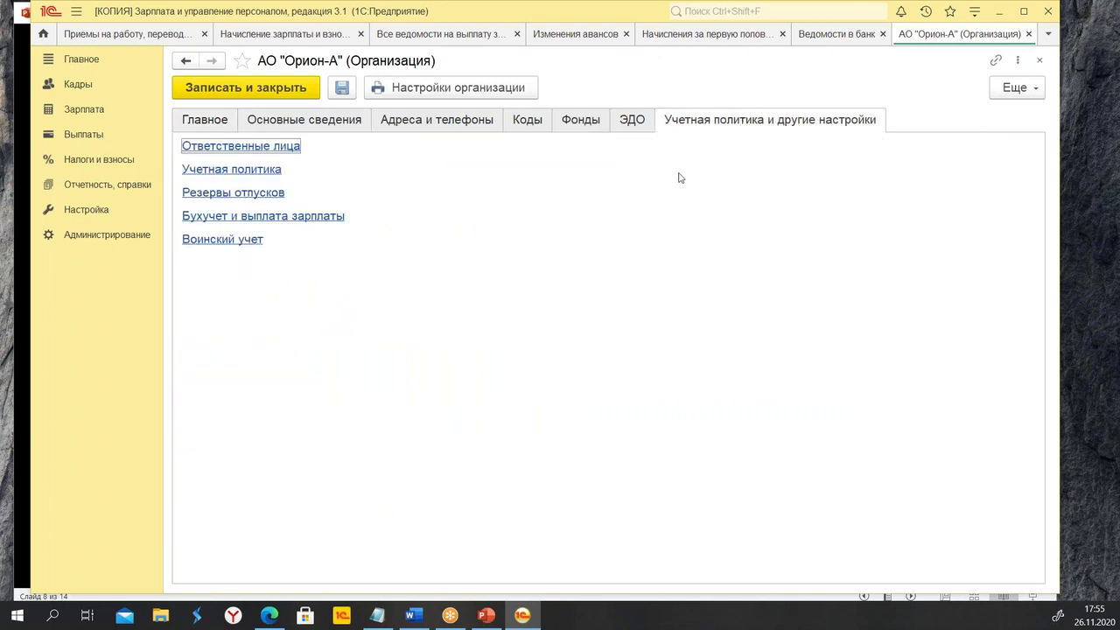
click(199, 171)
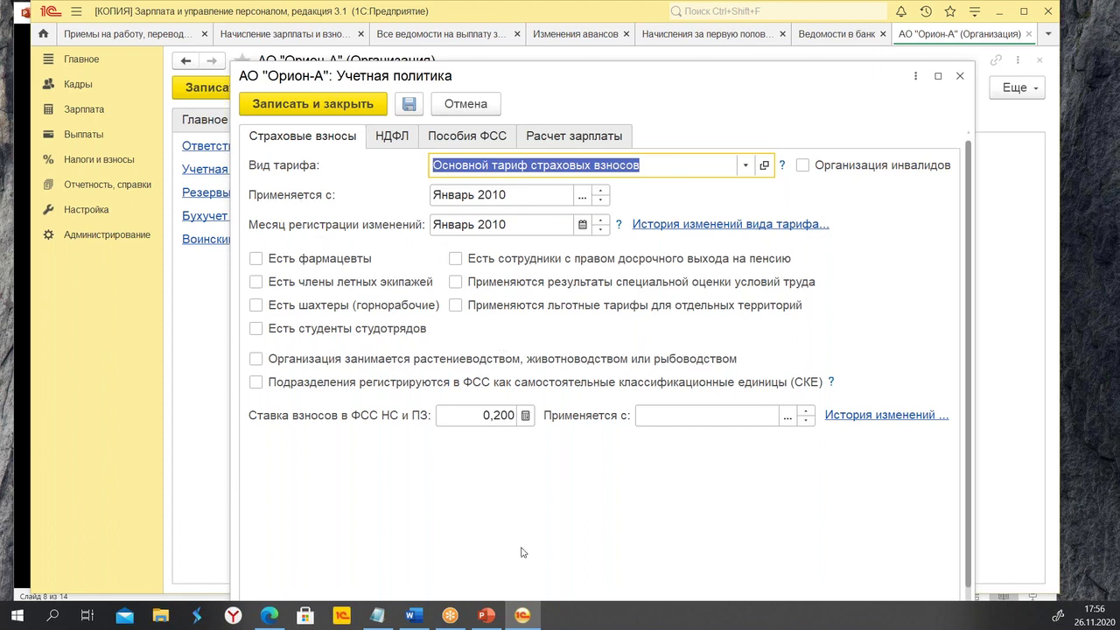
Review the insurance contribution, payroll calculation, ФСС benefit and НДФЛ settings in the accounting policy.
click(466, 421)
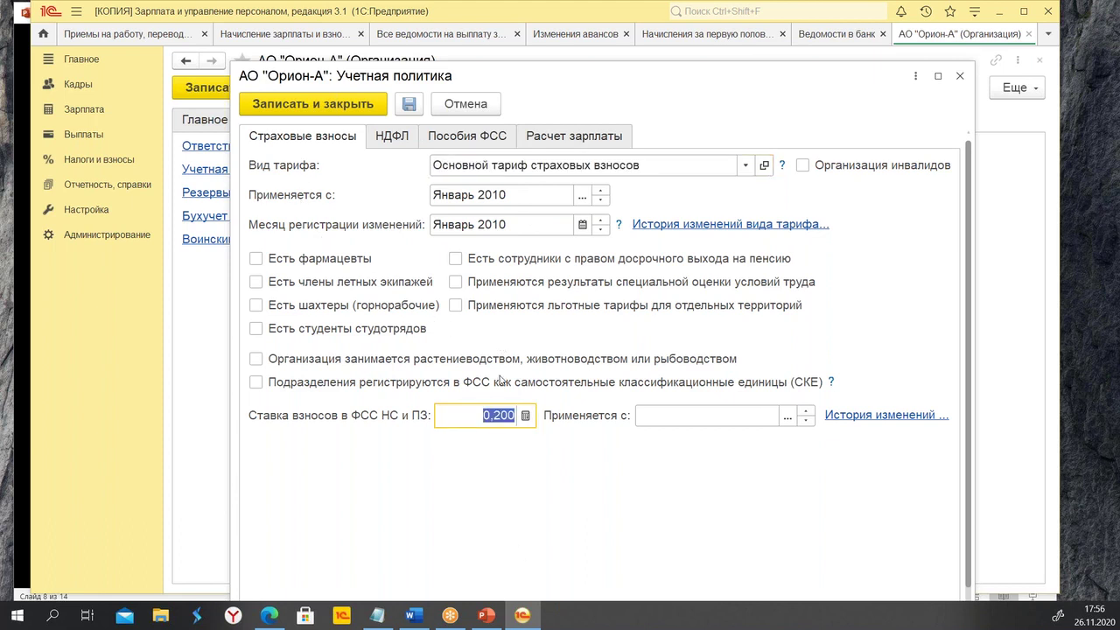
click(577, 138)
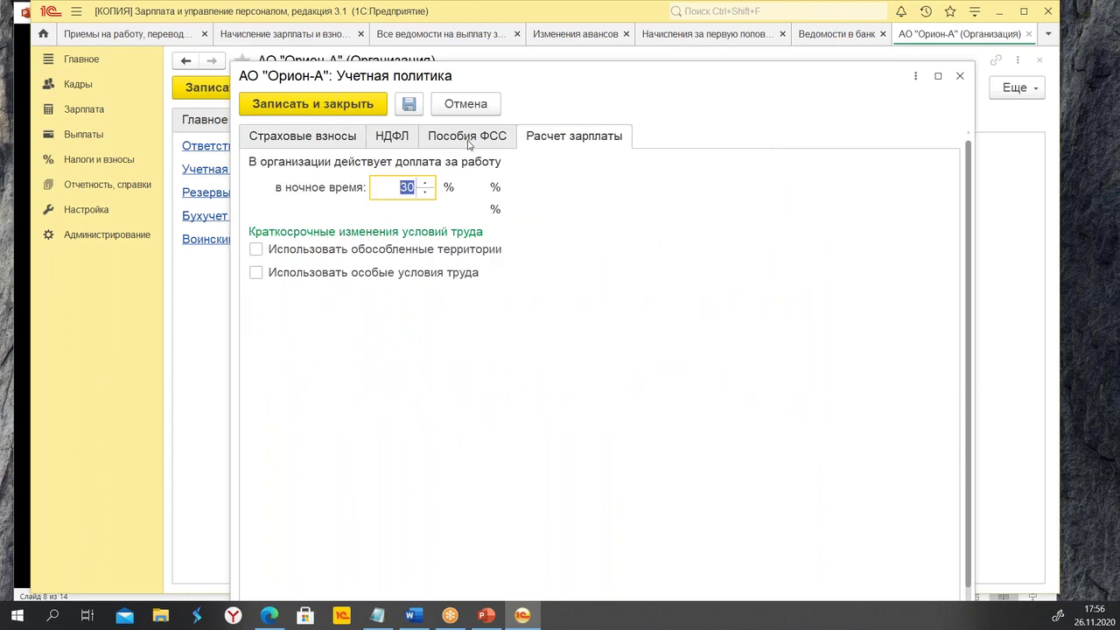
click(470, 140)
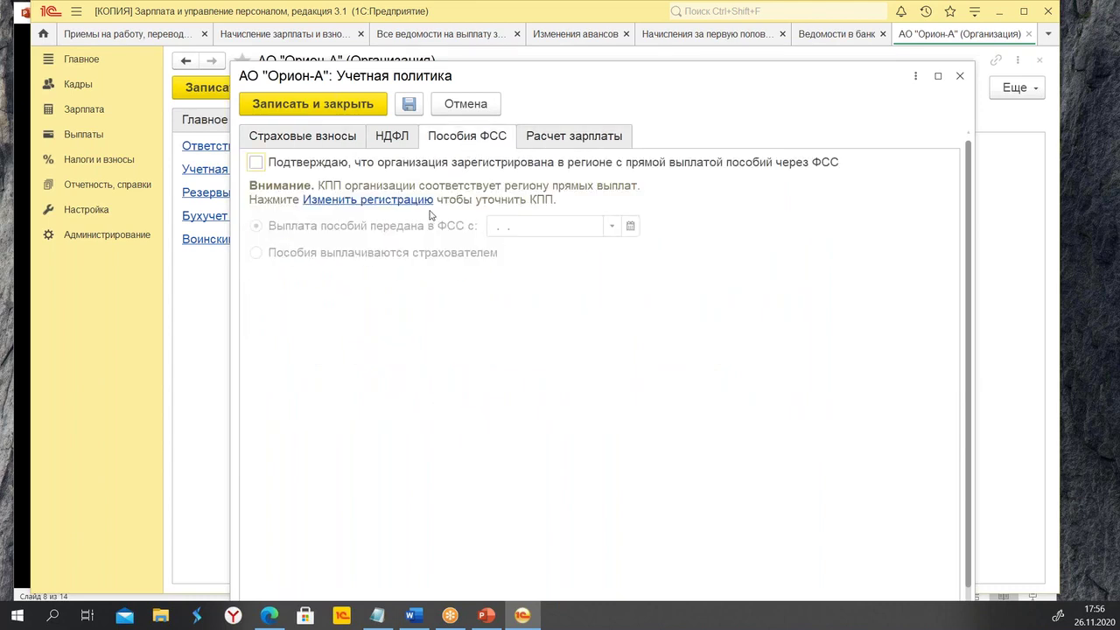
click(393, 137)
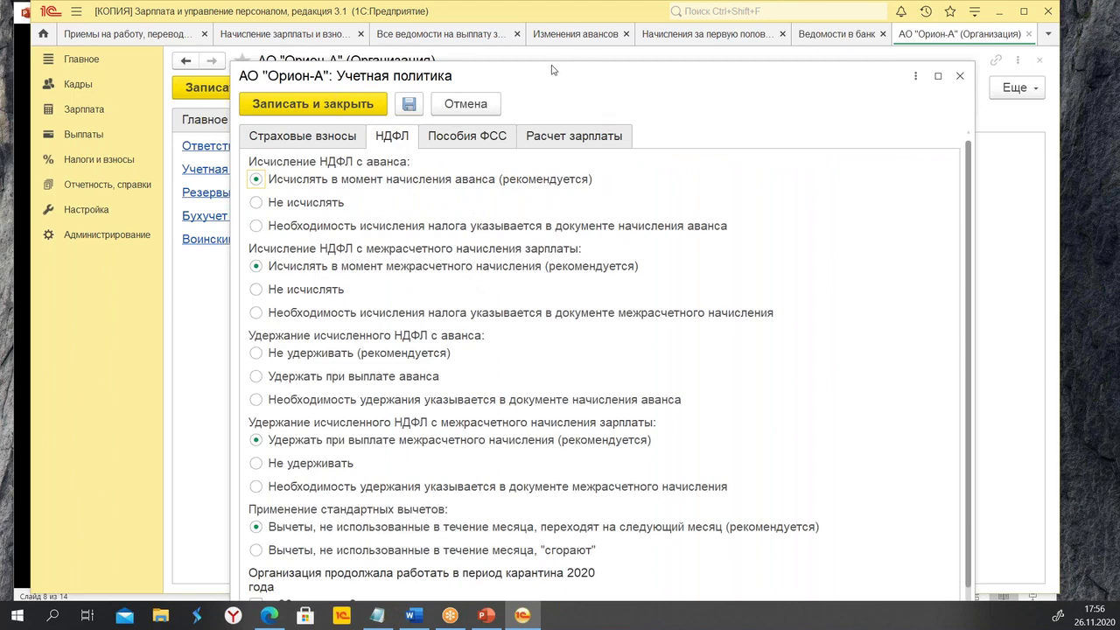
drag(555, 76, 547, 49)
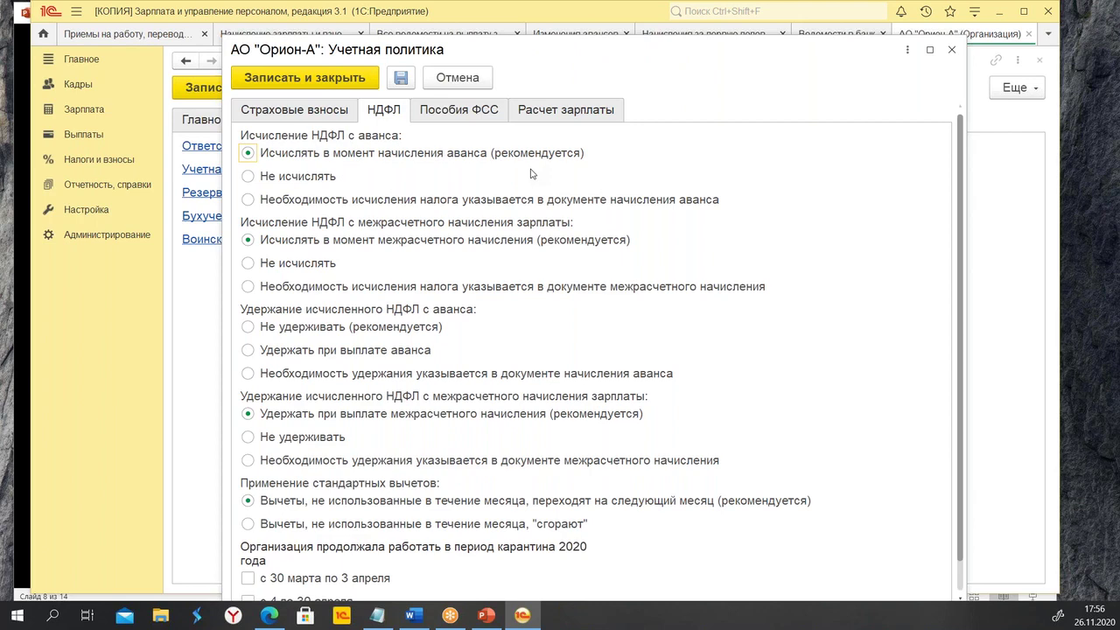
Go through the alternative options for calculating and withholding НДФЛ on advances.
click(300, 177)
click(276, 206)
click(289, 328)
click(288, 350)
click(321, 378)
Set advance НДФЛ to "Исчислять в момент начисления аванса" and "Не удерживать", then save and close the policy and organization.
click(248, 154)
click(249, 327)
click(343, 78)
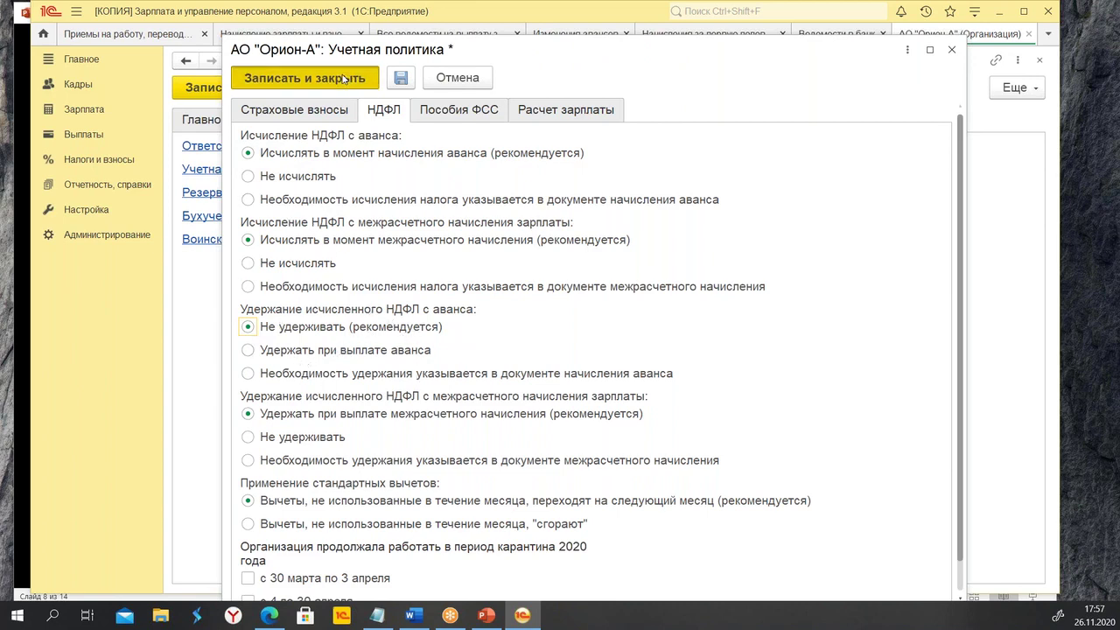
click(274, 95)
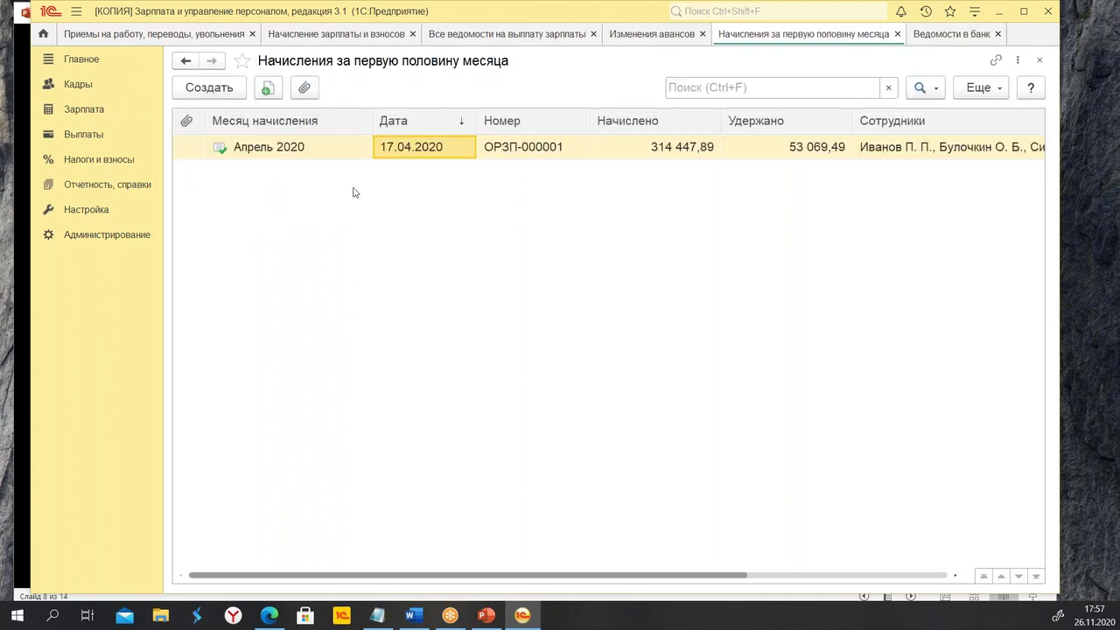
Reopen the April 2020 first-half accrual document, refill it with the current settings, then post and close it.
click(342, 150)
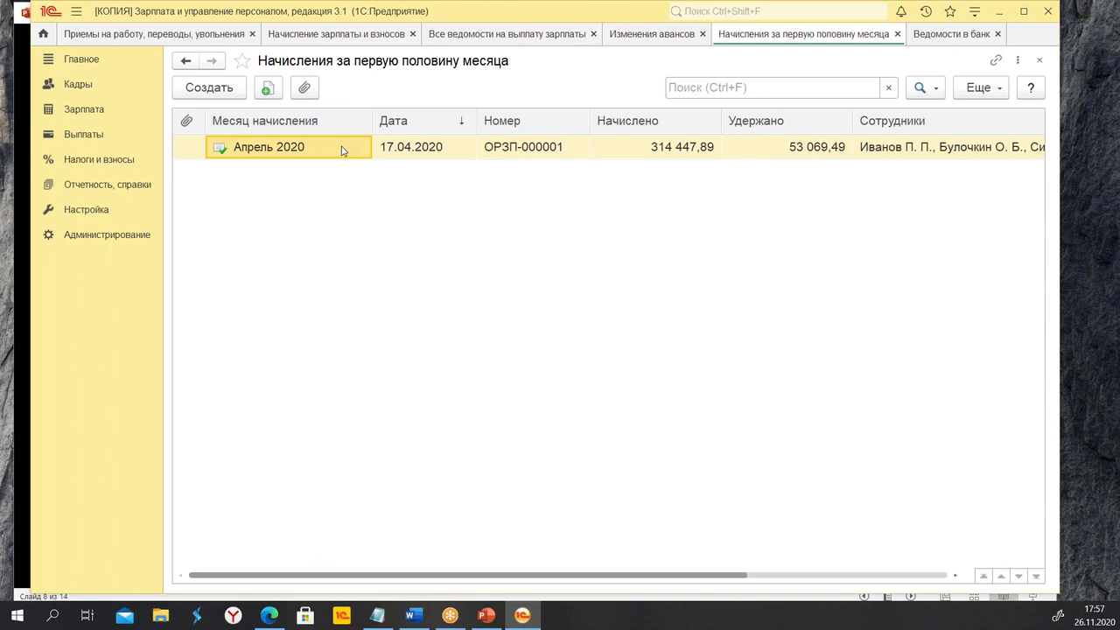
double_click(342, 150)
click(231, 189)
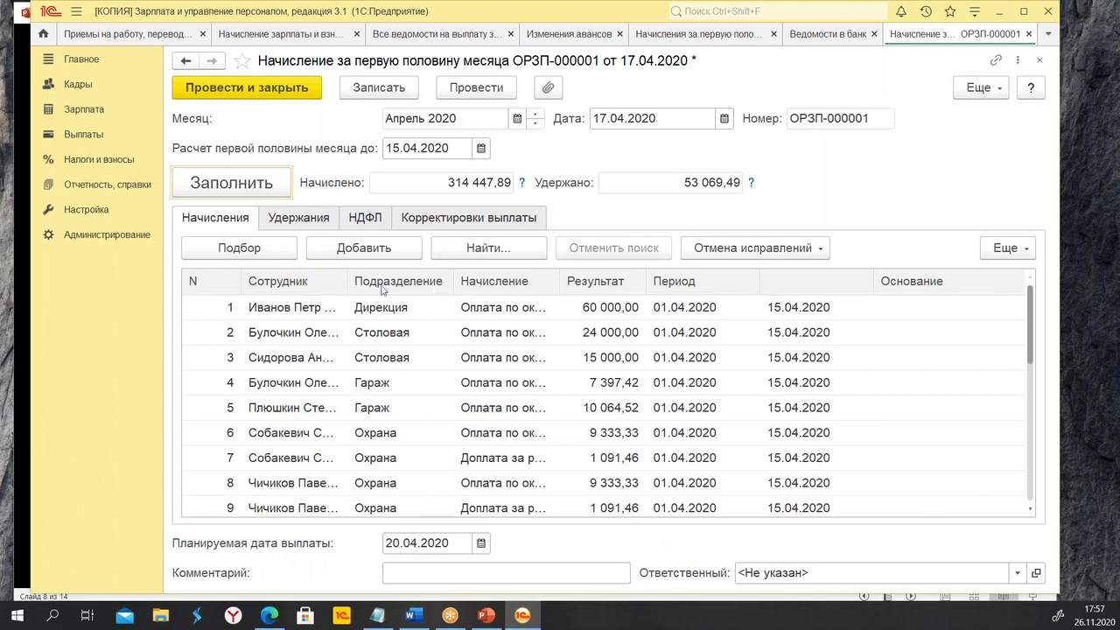
click(272, 88)
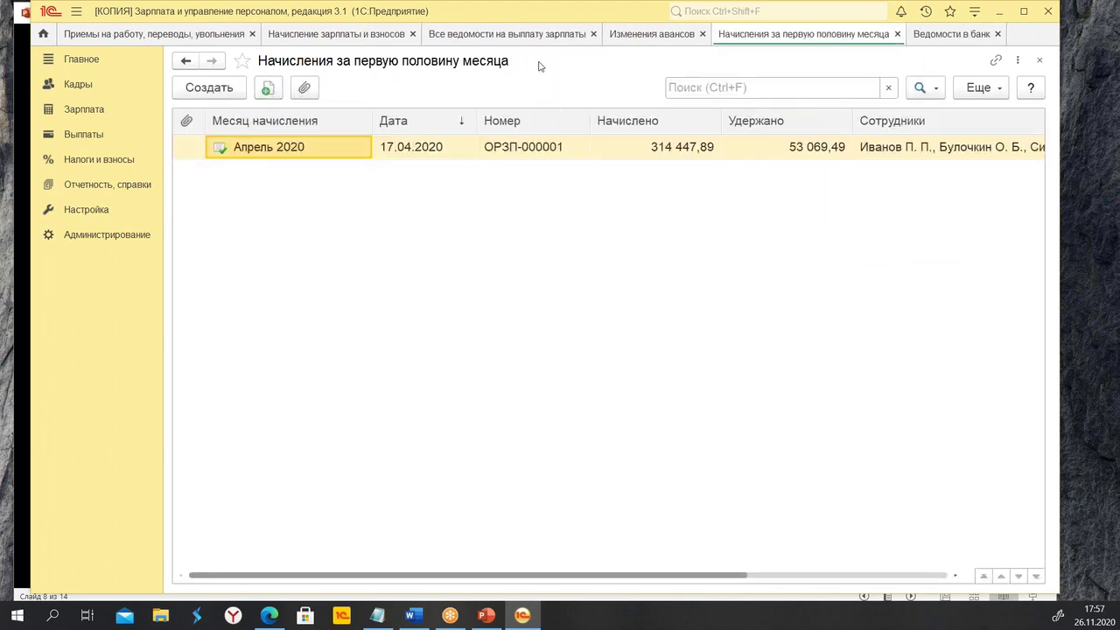
Find the March 2020 advance sheet in the list of bank payment sheets and open it.
click(947, 37)
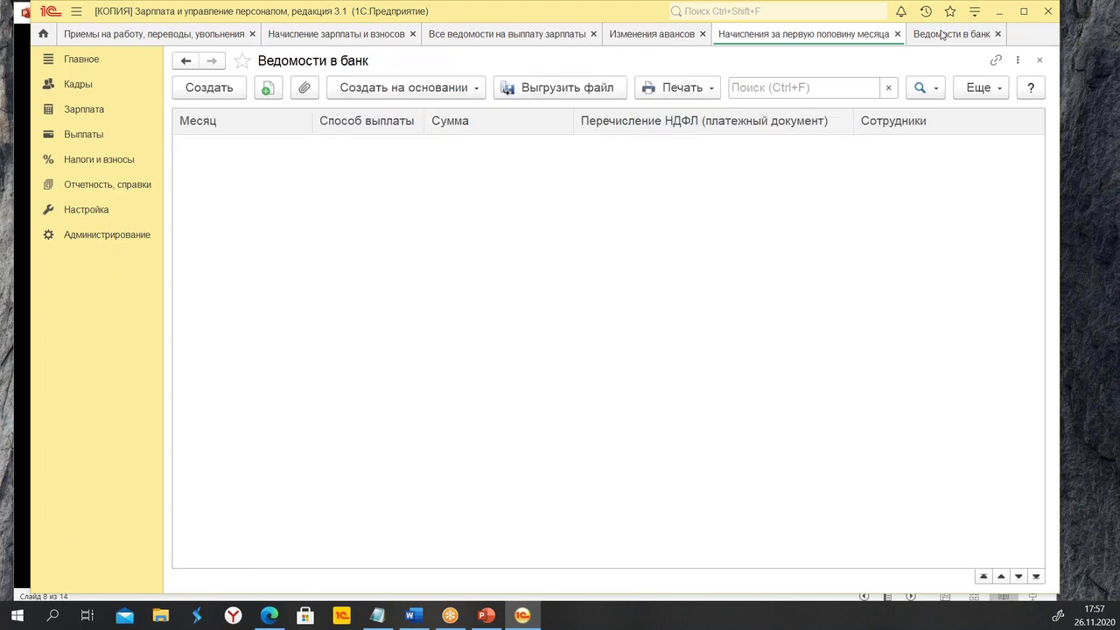
scroll(313, 353, down, 6)
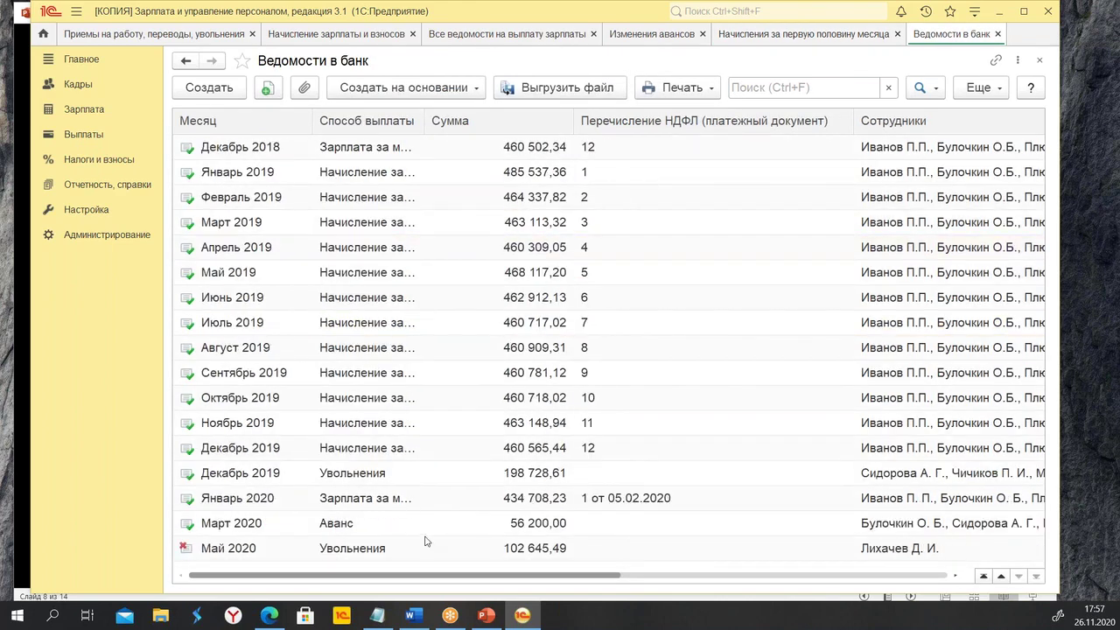
click(496, 531)
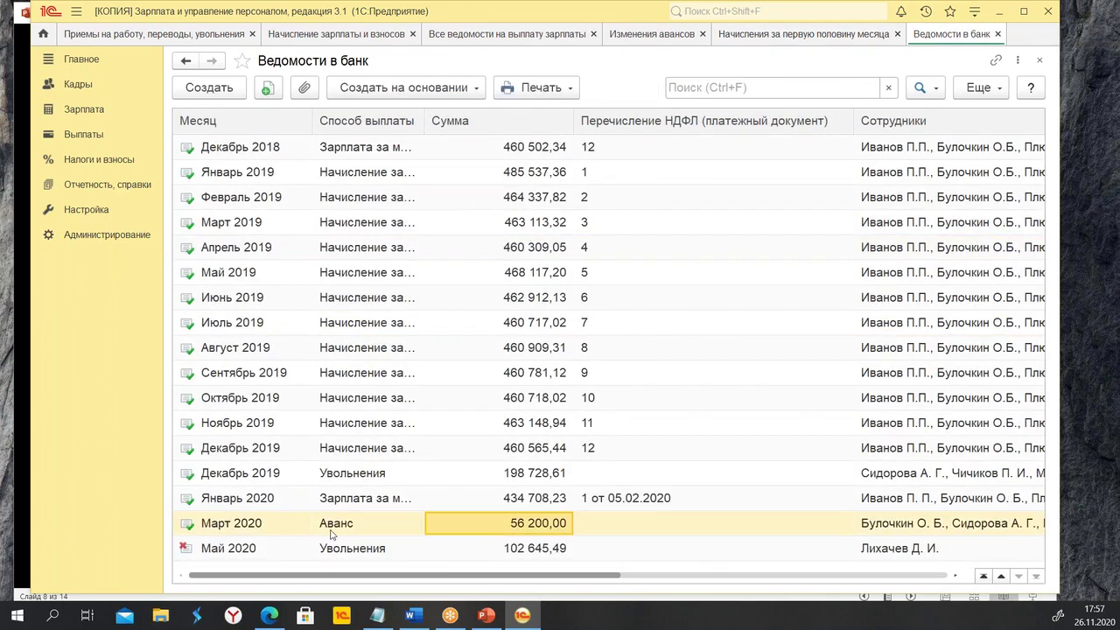
double_click(319, 534)
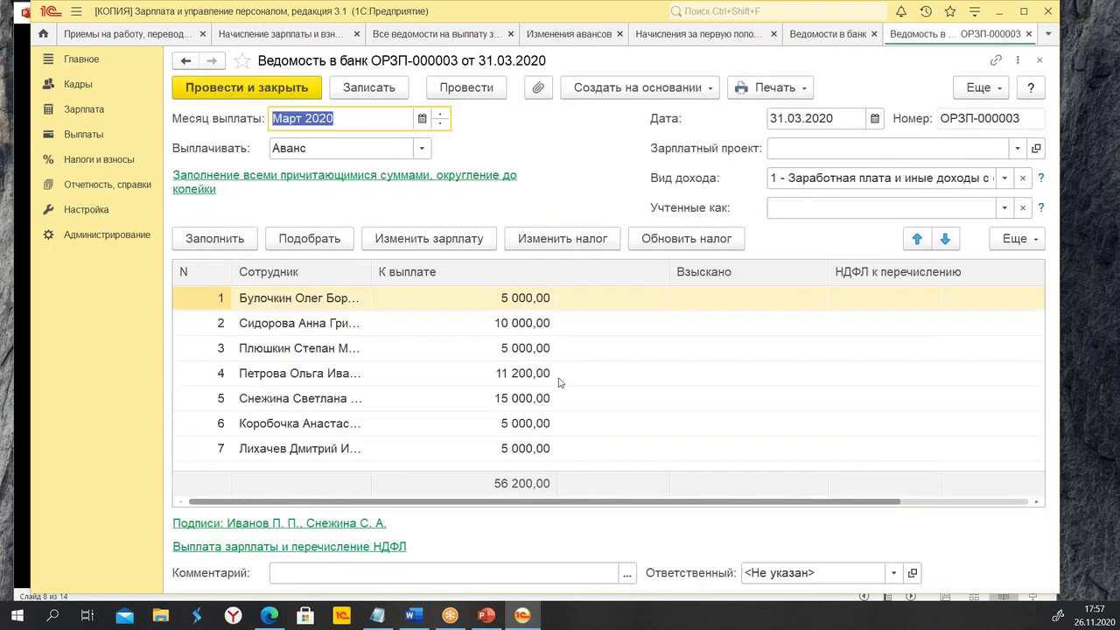
Close the March sheet, then create a bank payment sheet for Апрель 2020 with payment type Аванс and fill it with the employees' amounts.
click(1040, 59)
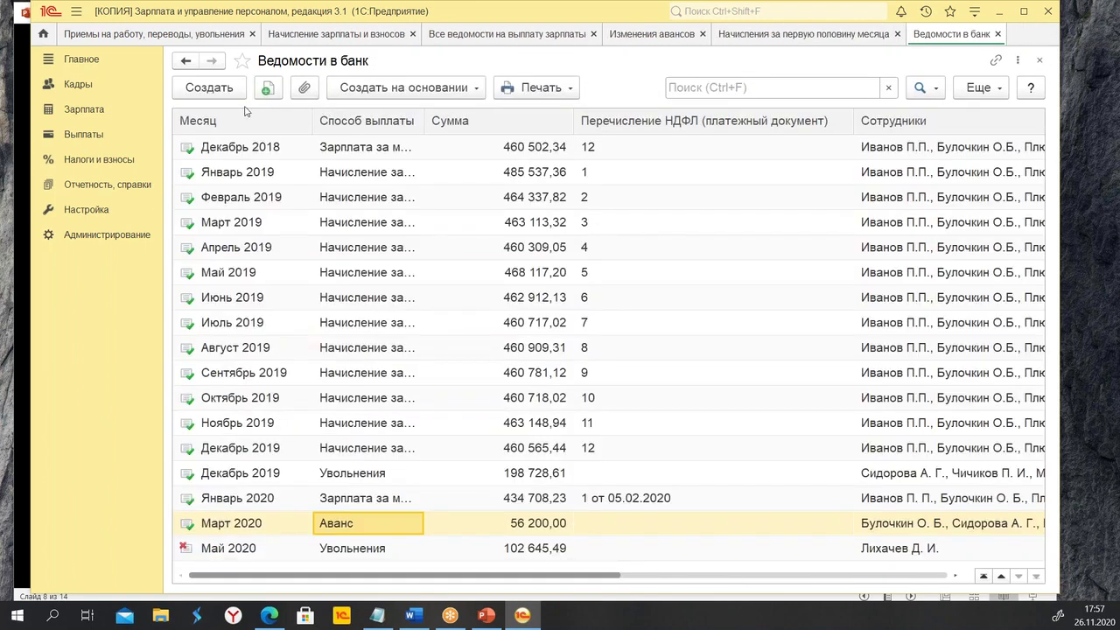
click(212, 90)
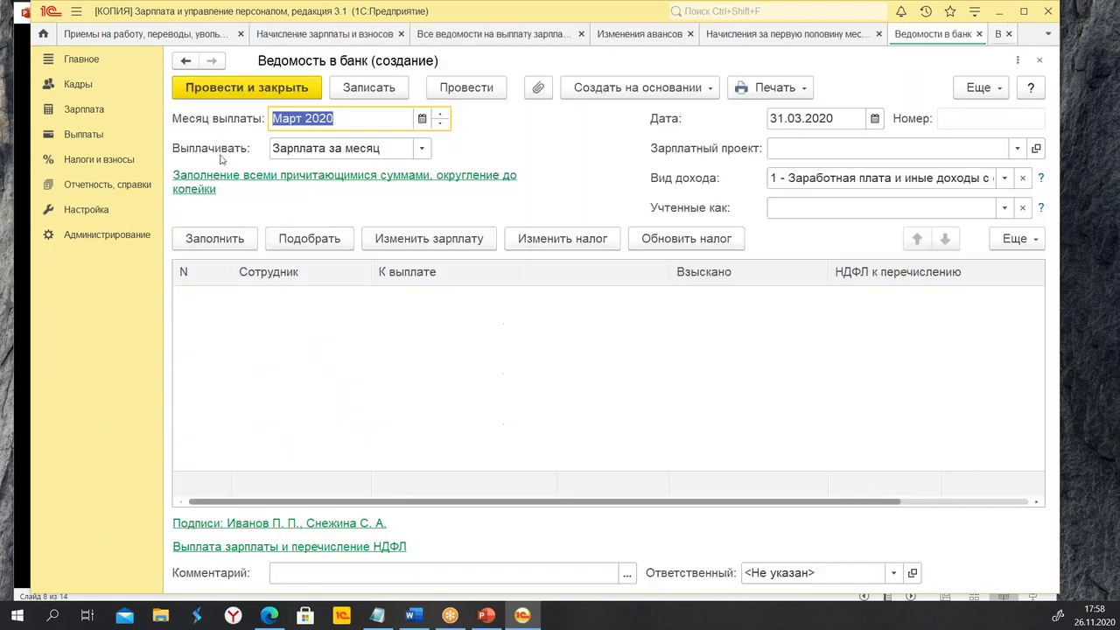
click(440, 114)
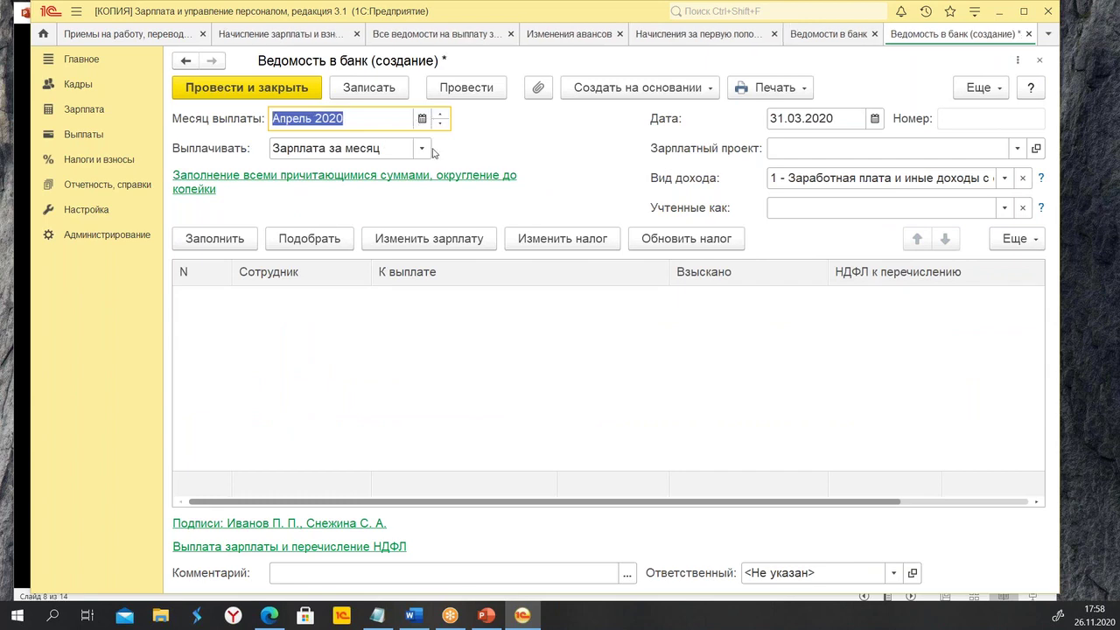
click(422, 149)
click(350, 250)
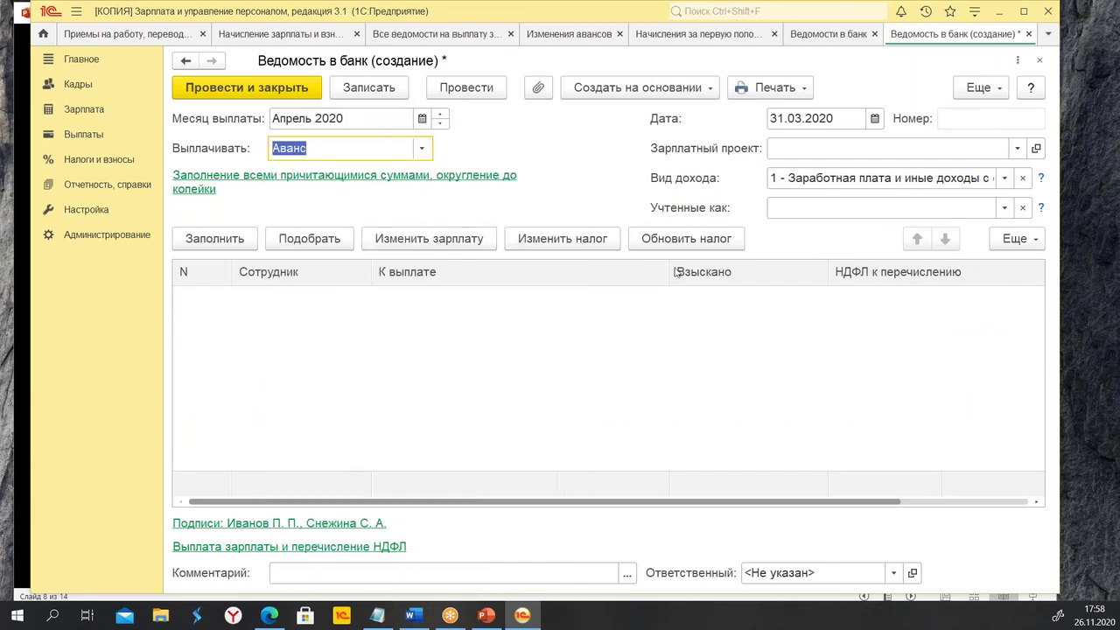
click(219, 243)
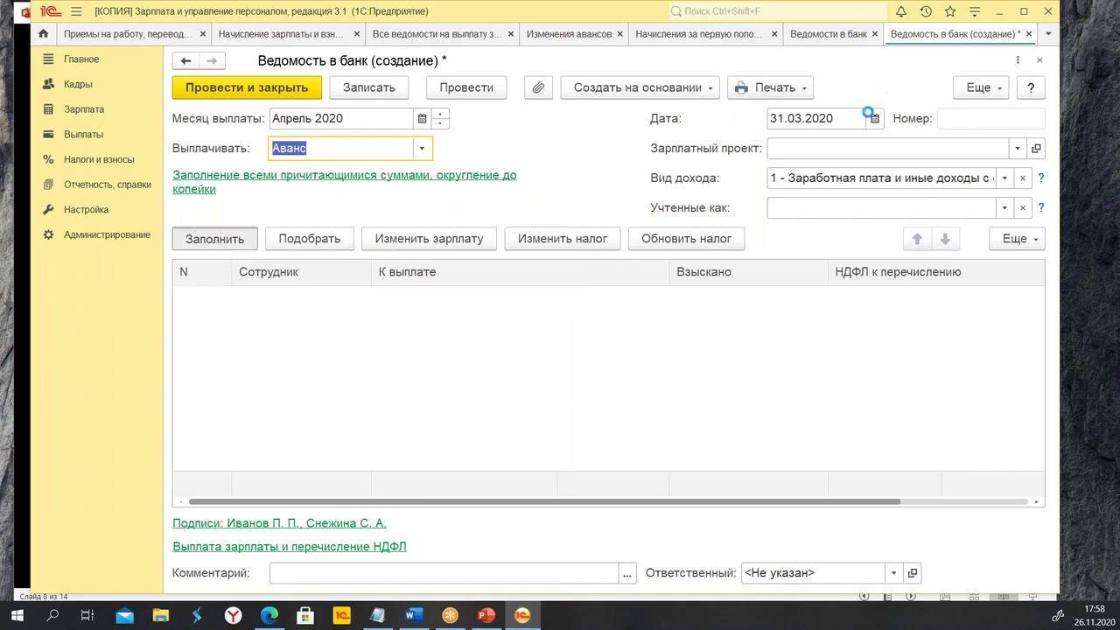
Start editing the date of the new April advance sheet.
click(839, 117)
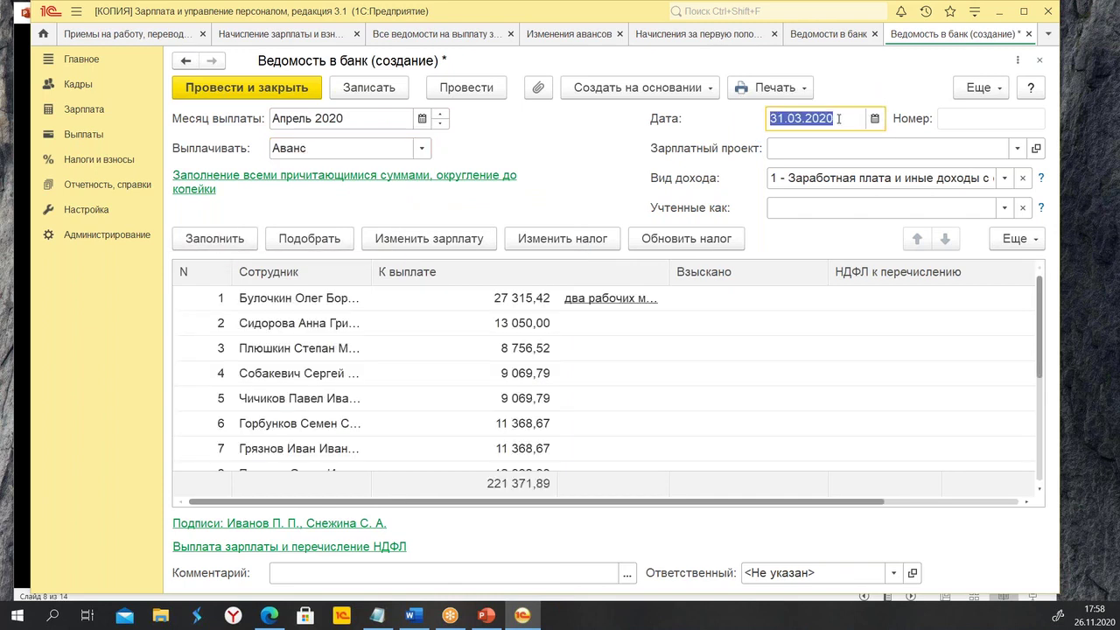
Set the April 2020 advance bank statement's date to 20.04.2020, then post and close the statement.
text(20.01.)
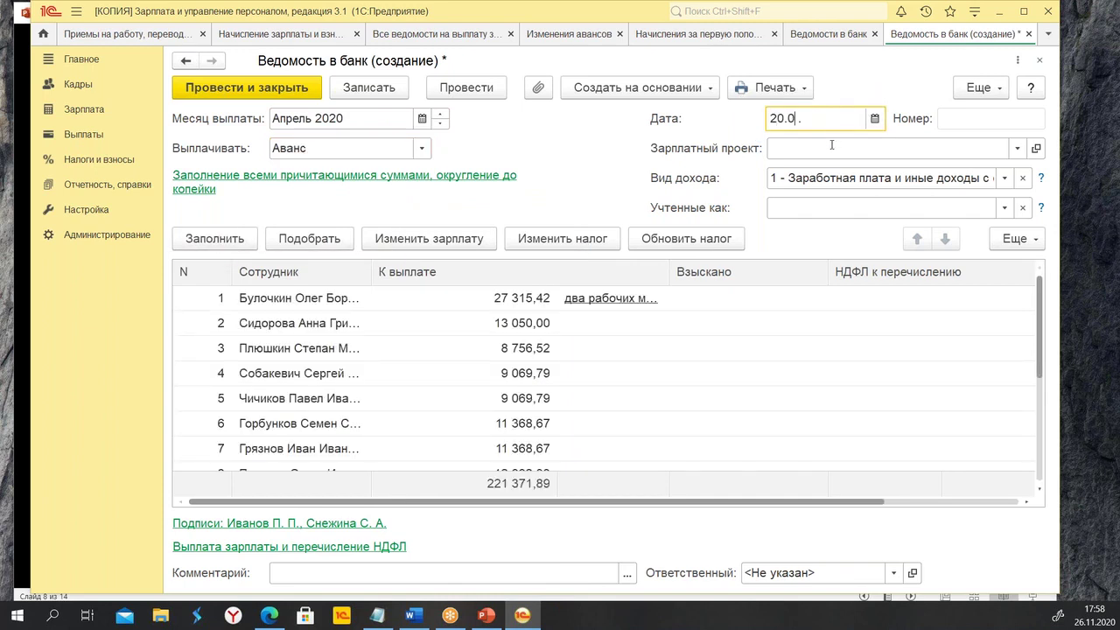
key(BackSpace)
text(4)
key(Tab)
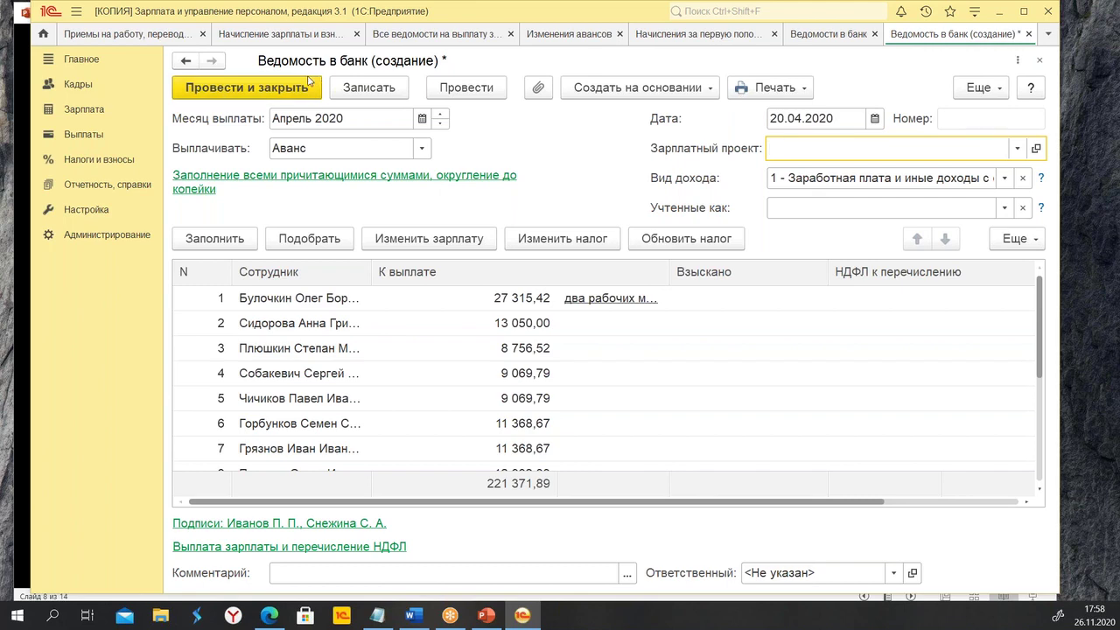
click(280, 91)
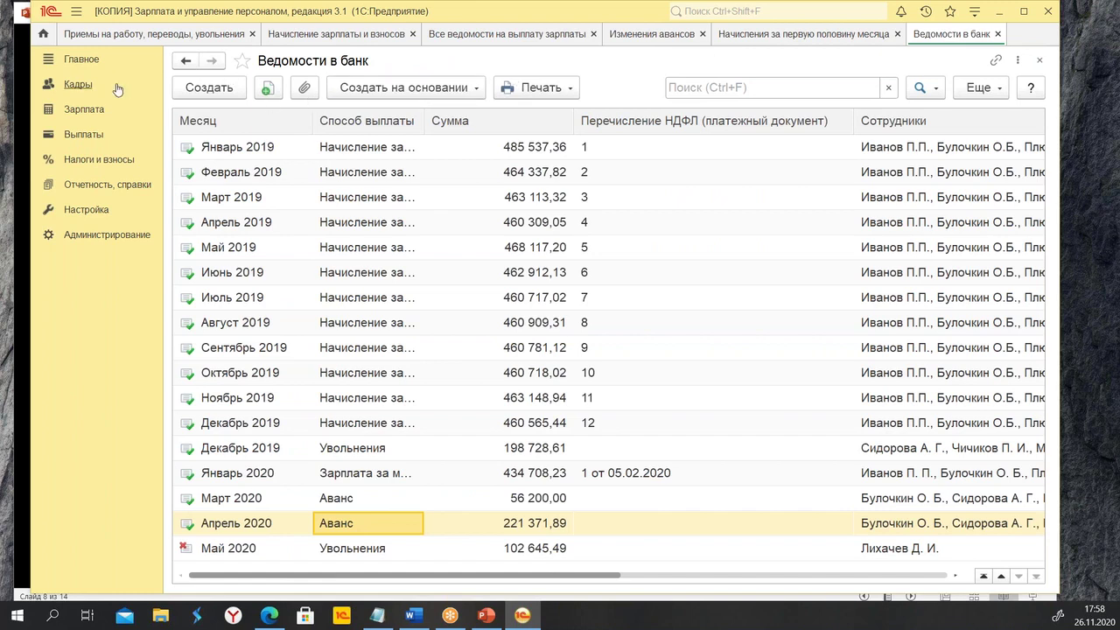
Close the "Приемы на работу, переводы, увольнения" and "Изменения авансов" lists and bring up "Начисления за первую половину месяца".
click(252, 34)
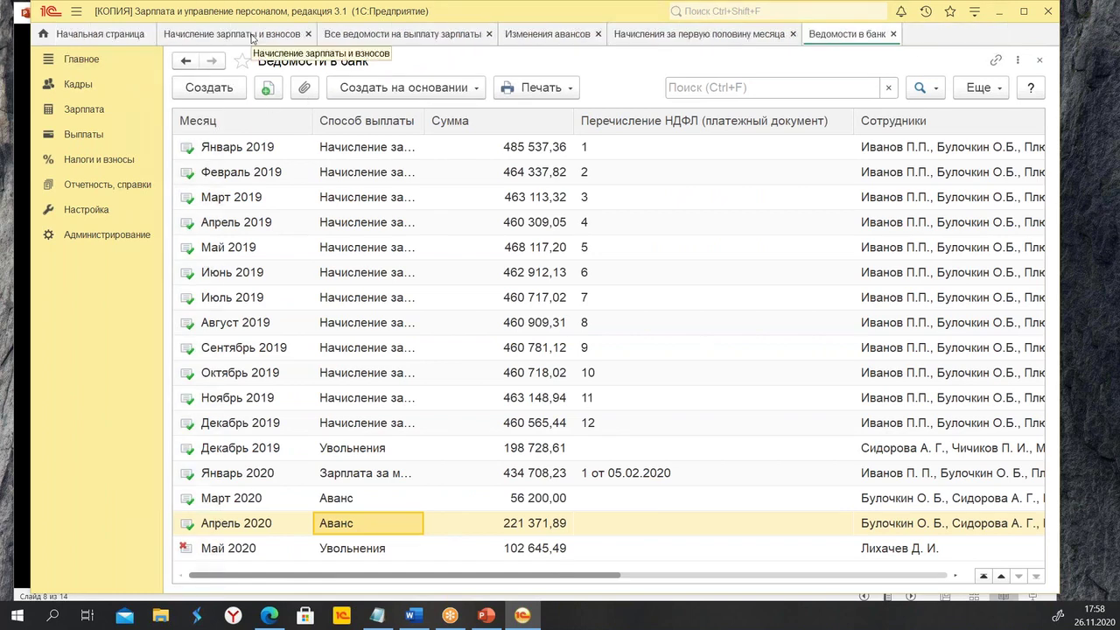
click(252, 35)
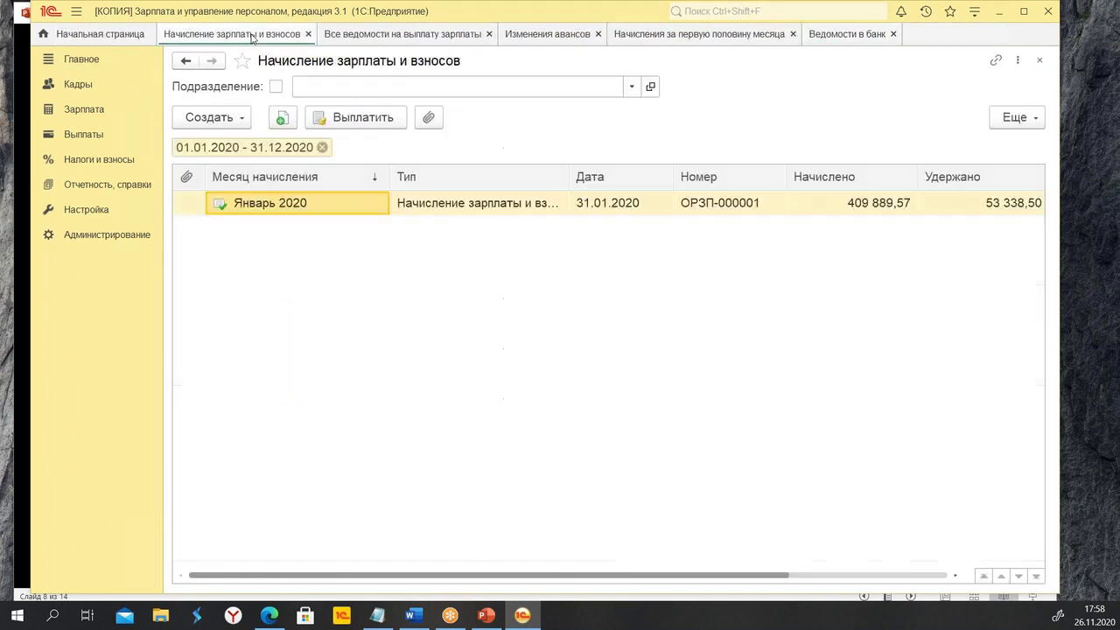
click(364, 40)
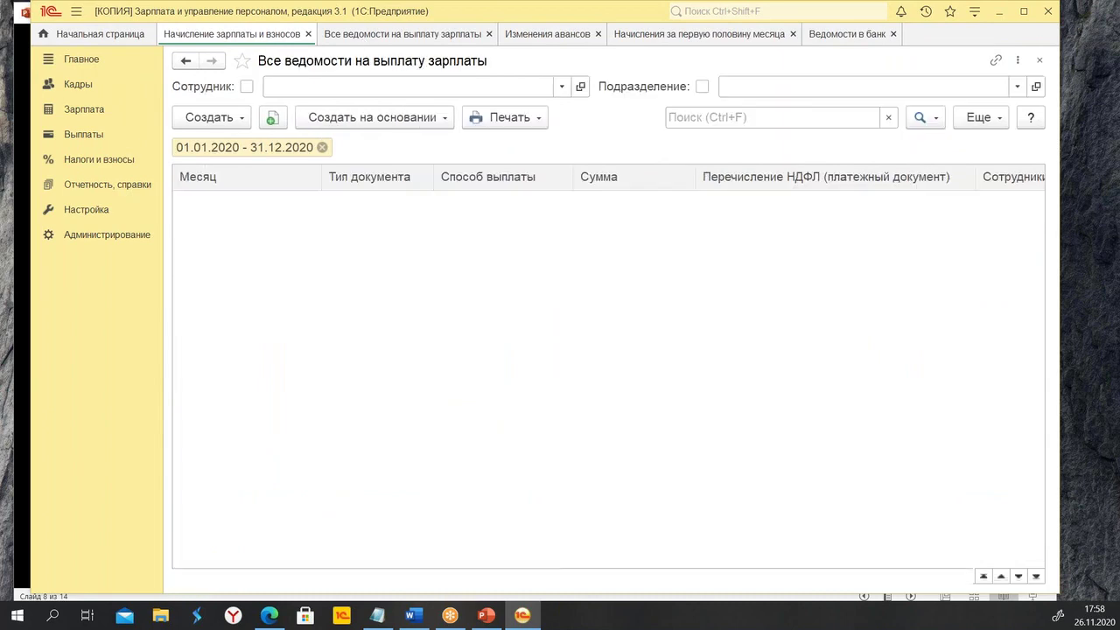
click(567, 39)
click(599, 34)
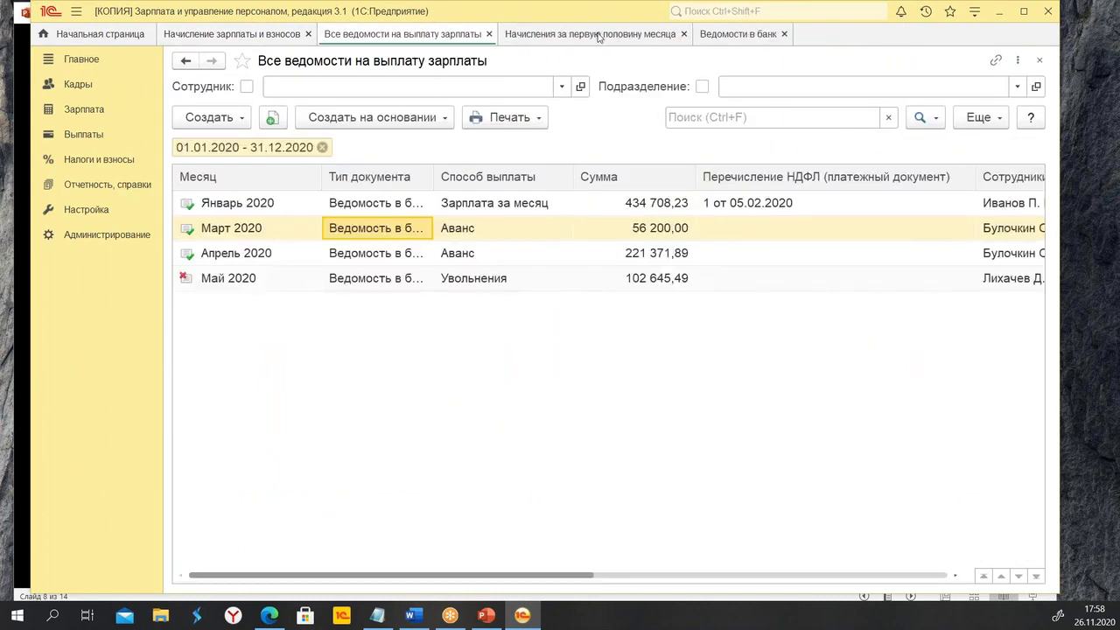
click(600, 36)
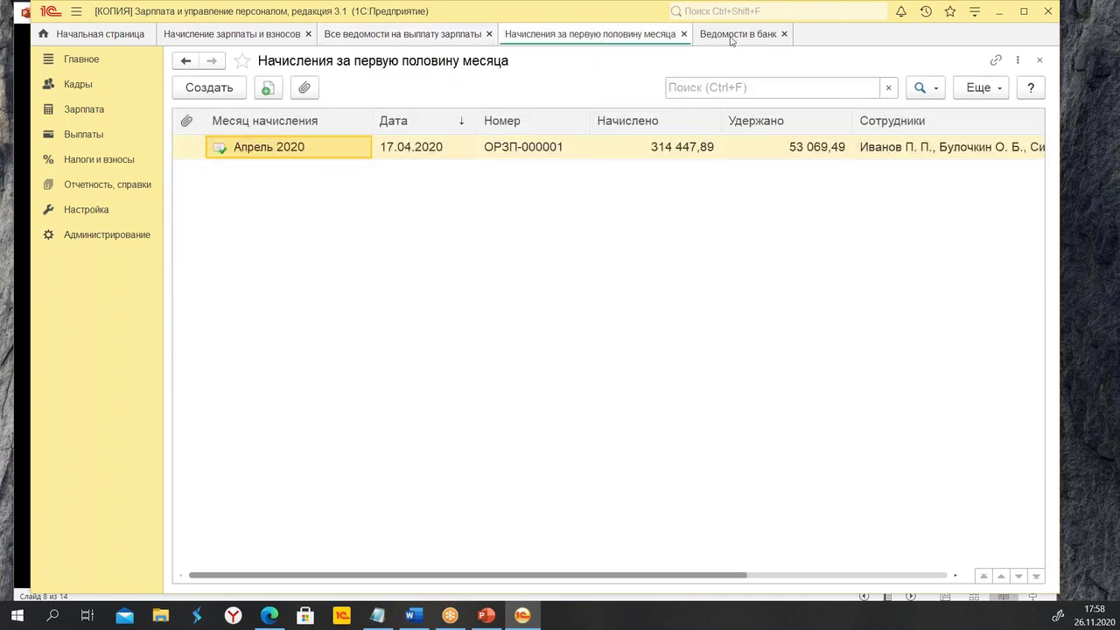
In the organization's accounting policy, set НДФЛ calculation on advances to "Не исчислять" and save the policy.
click(101, 211)
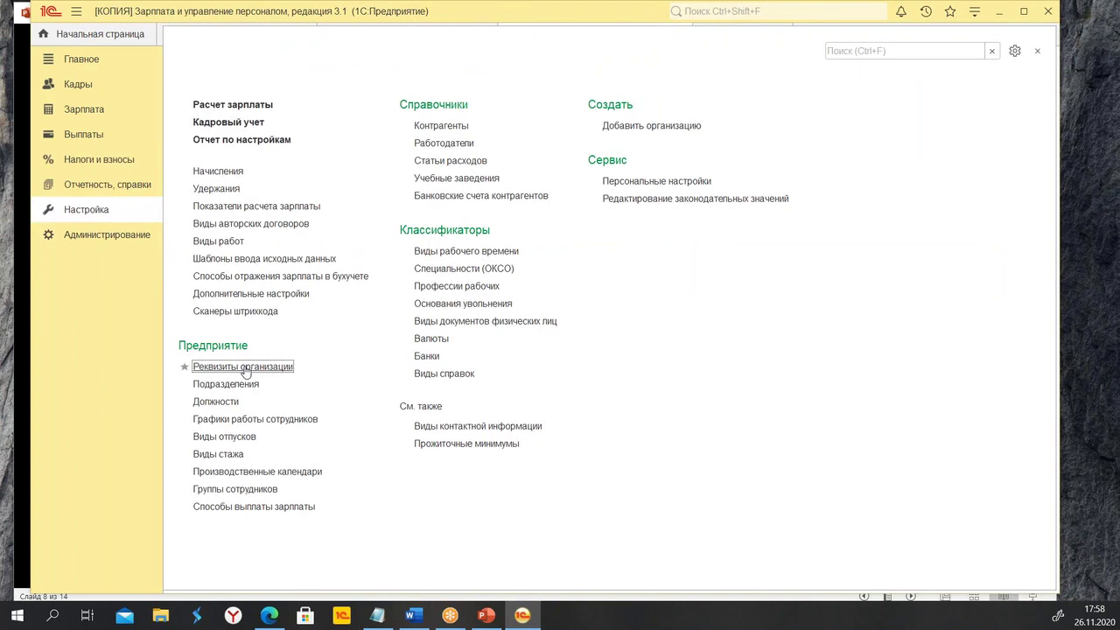
click(245, 369)
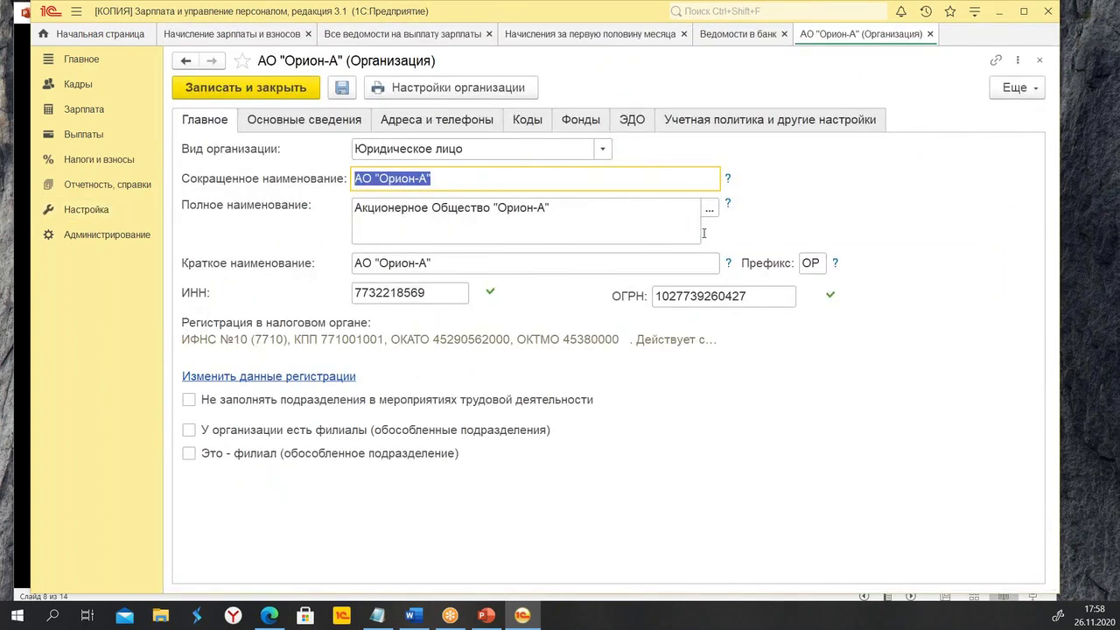
click(722, 123)
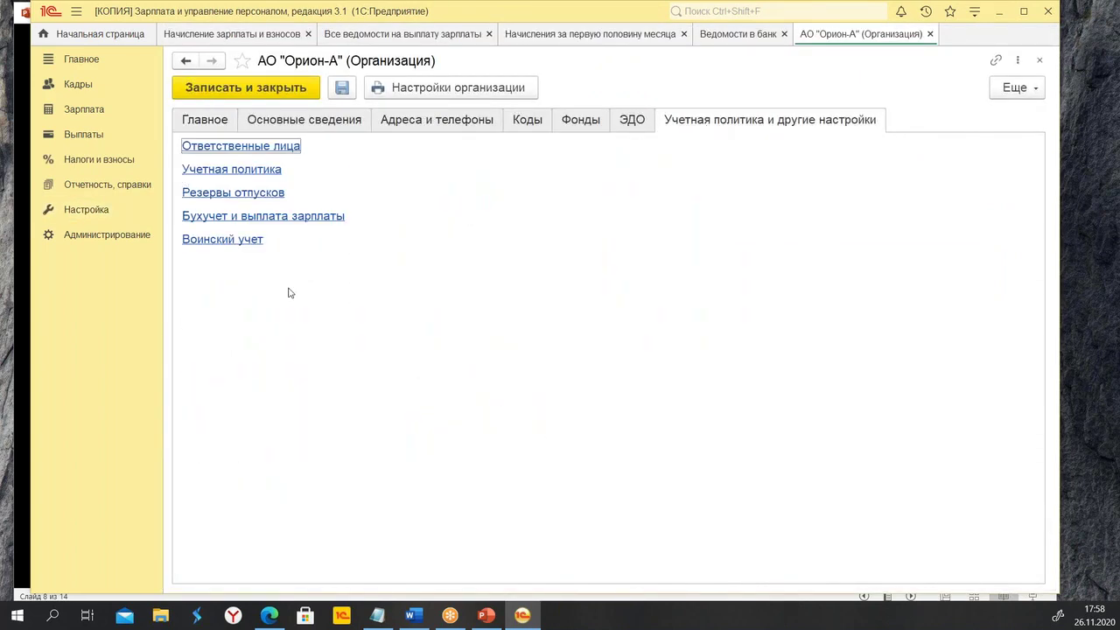
click(217, 171)
click(385, 95)
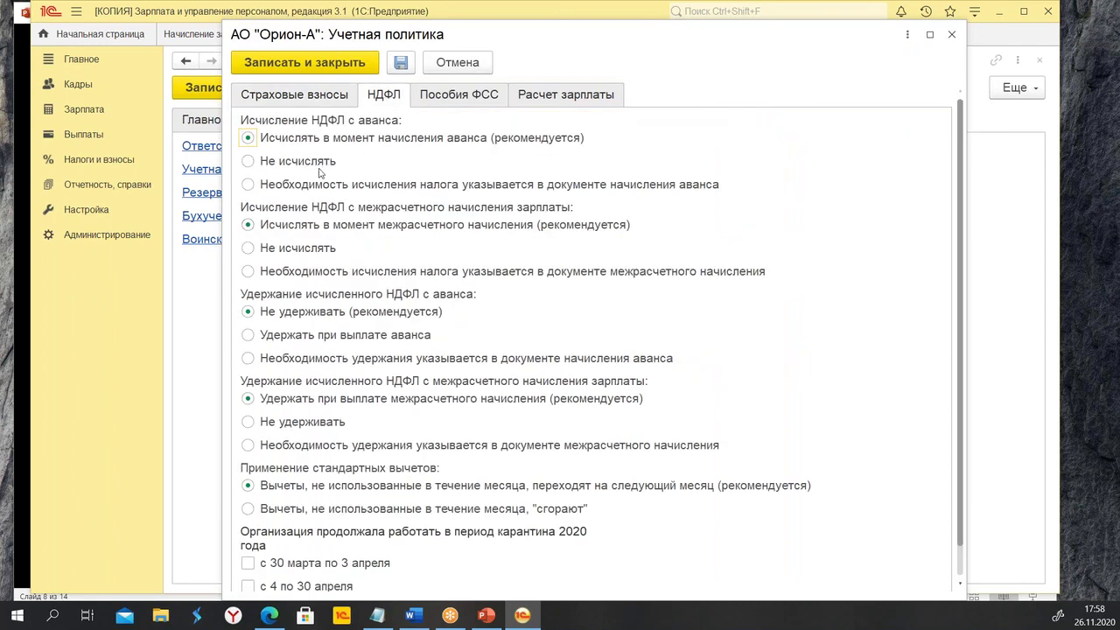
click(249, 162)
click(355, 63)
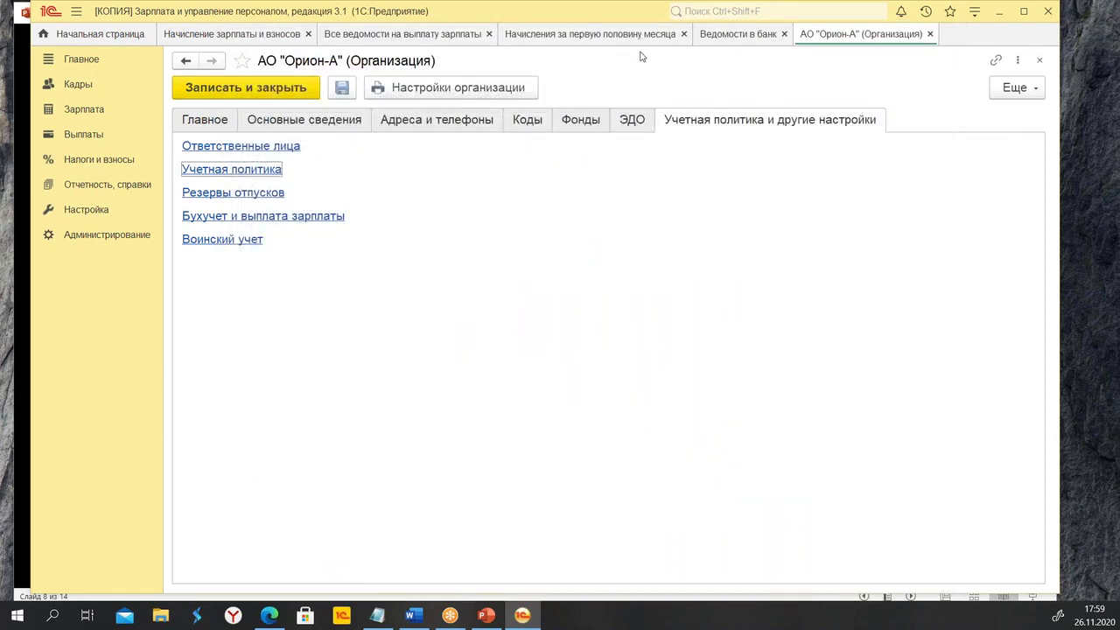
Examine the НДФЛ section in the April 2020 first-half accrual and in a new blank accrual document, closing both.
click(602, 33)
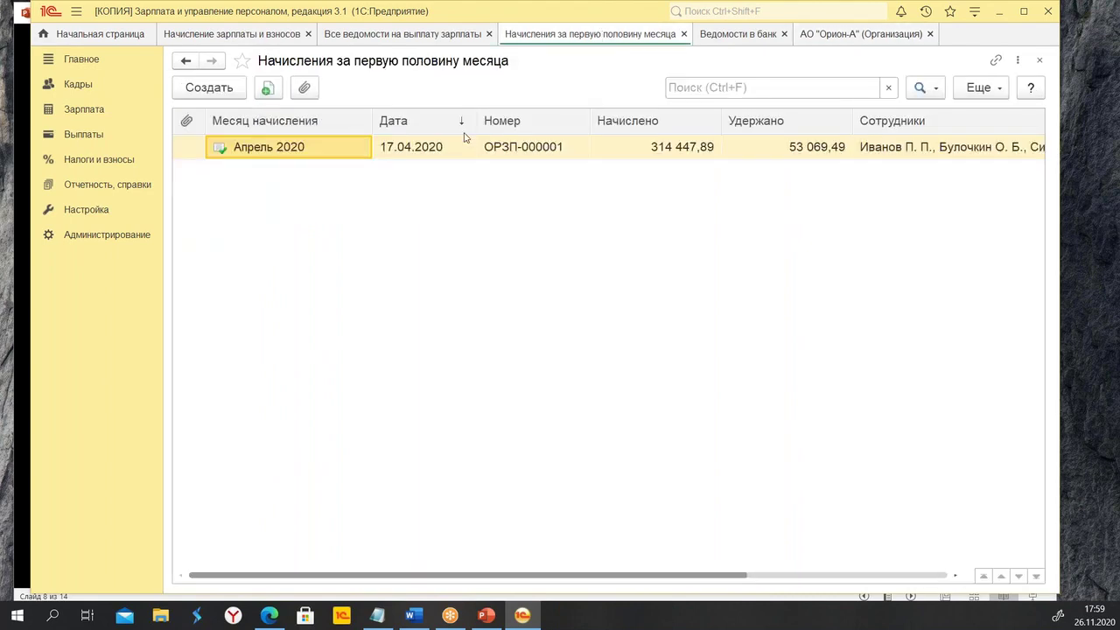
double_click(359, 154)
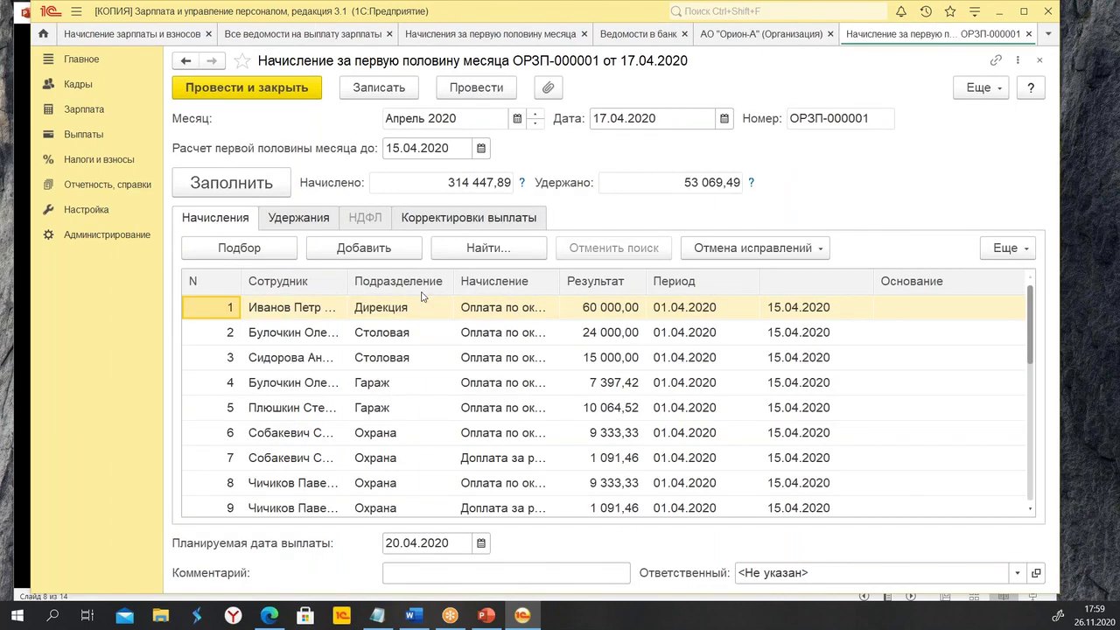
click(1040, 59)
click(208, 93)
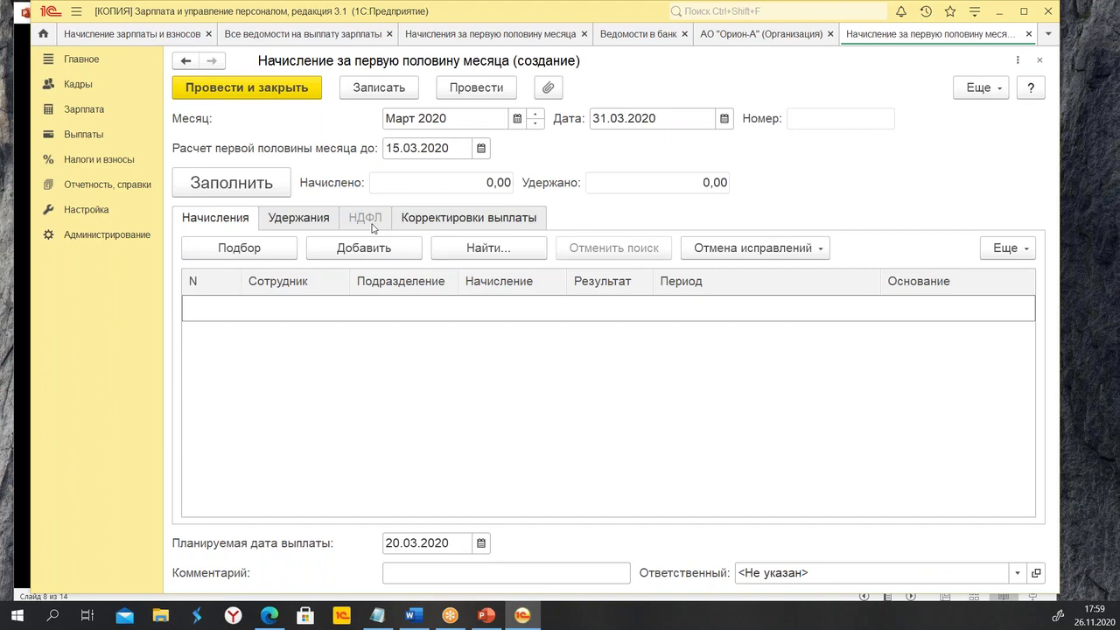
click(1040, 60)
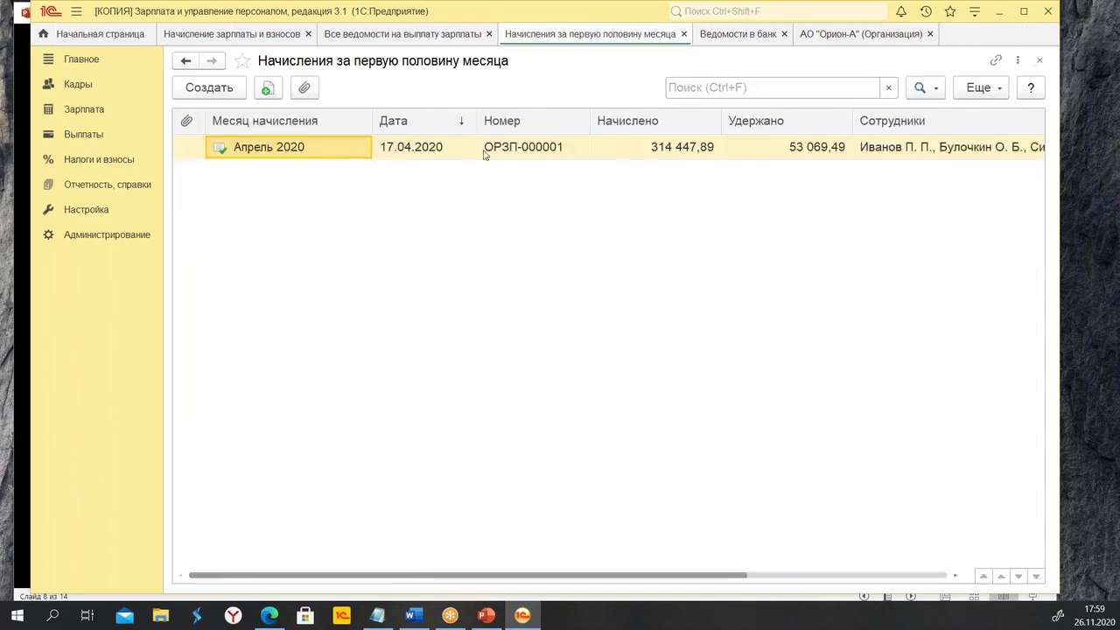
Reopen the April 2020 first-half accrual, check its sections, refill it, and post and close it.
double_click(354, 149)
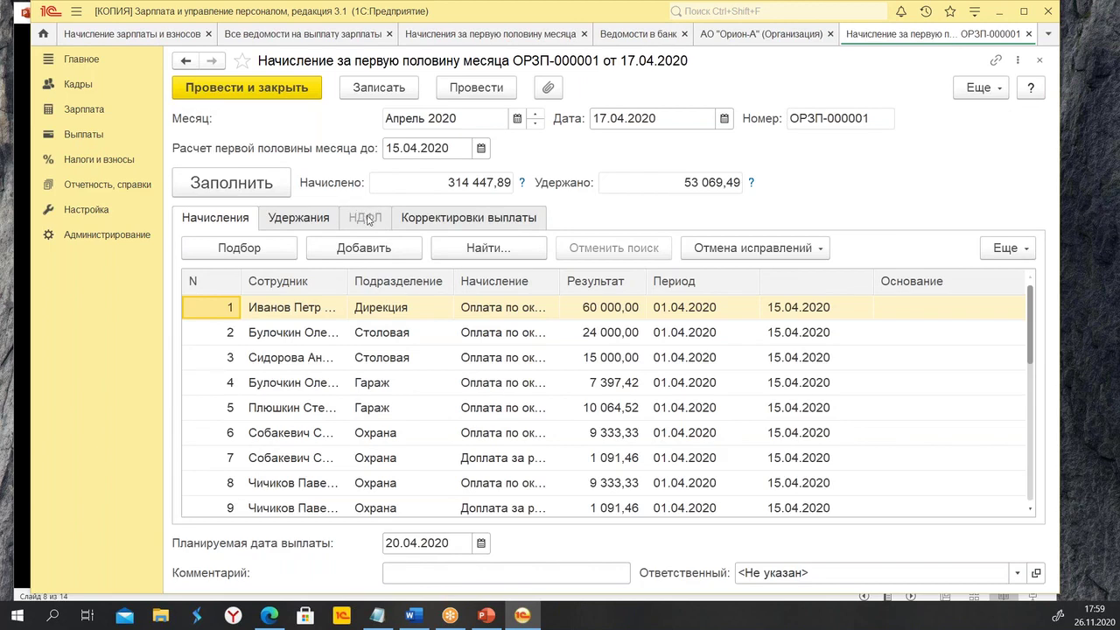
click(333, 223)
click(405, 226)
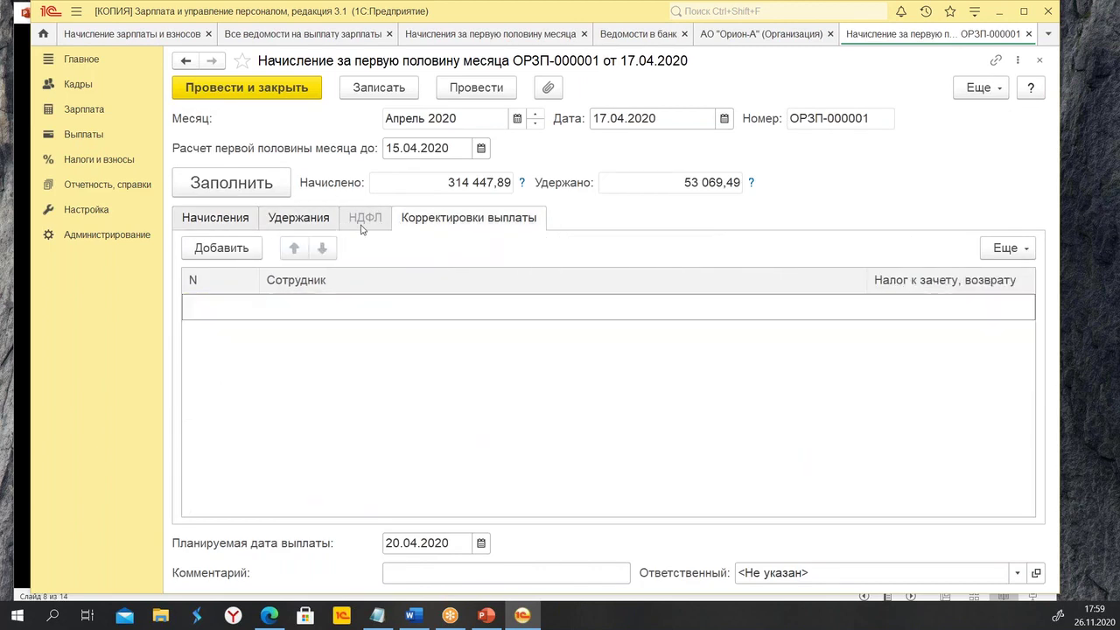
click(224, 224)
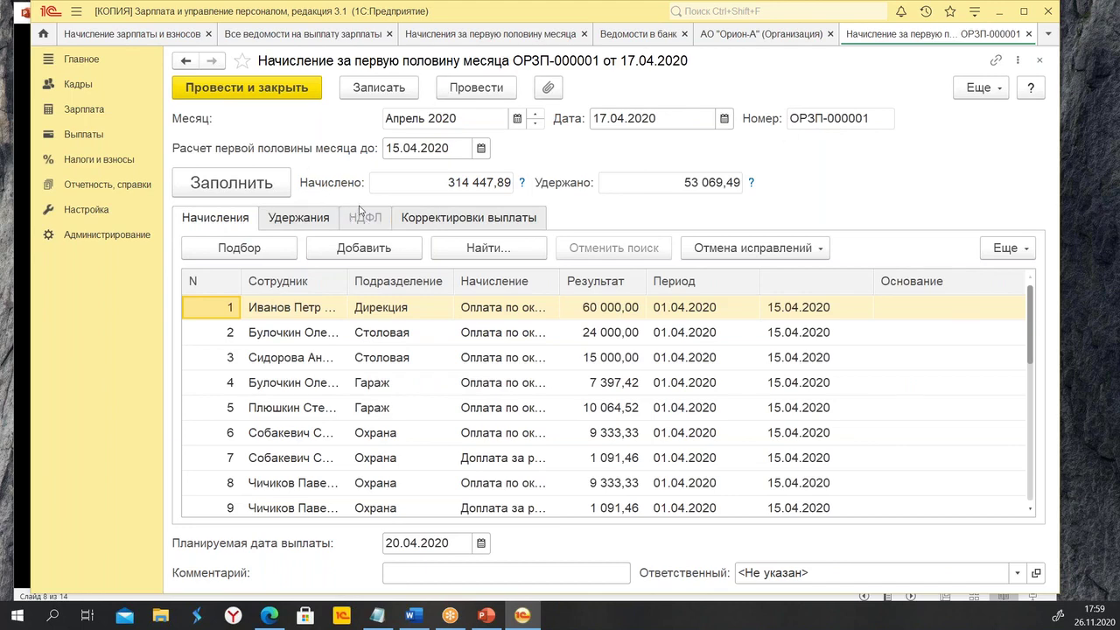
click(260, 190)
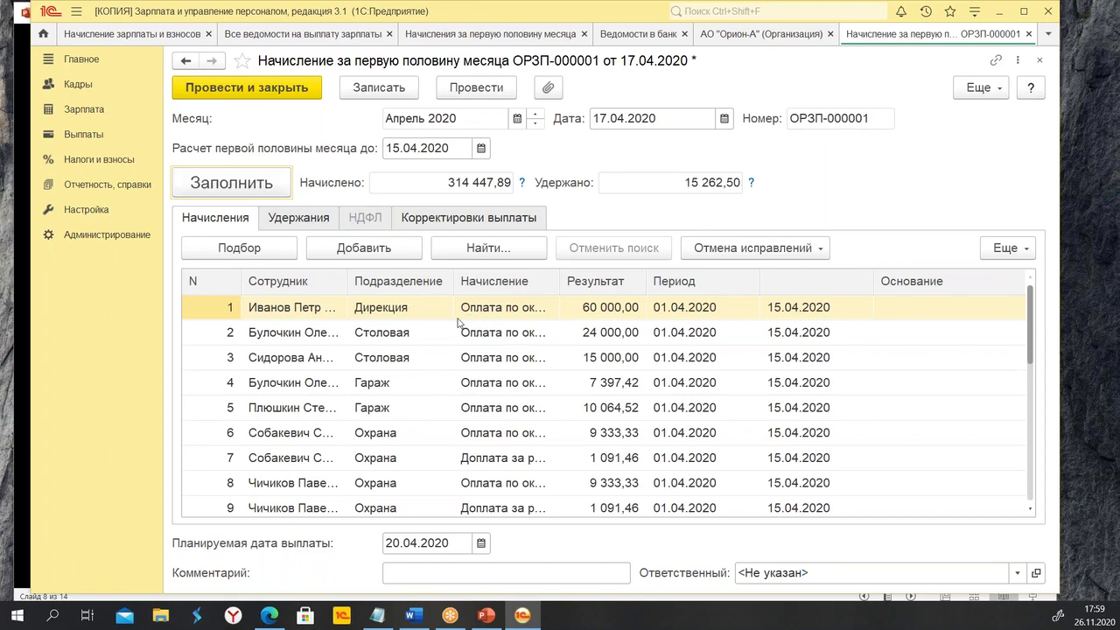
click(370, 223)
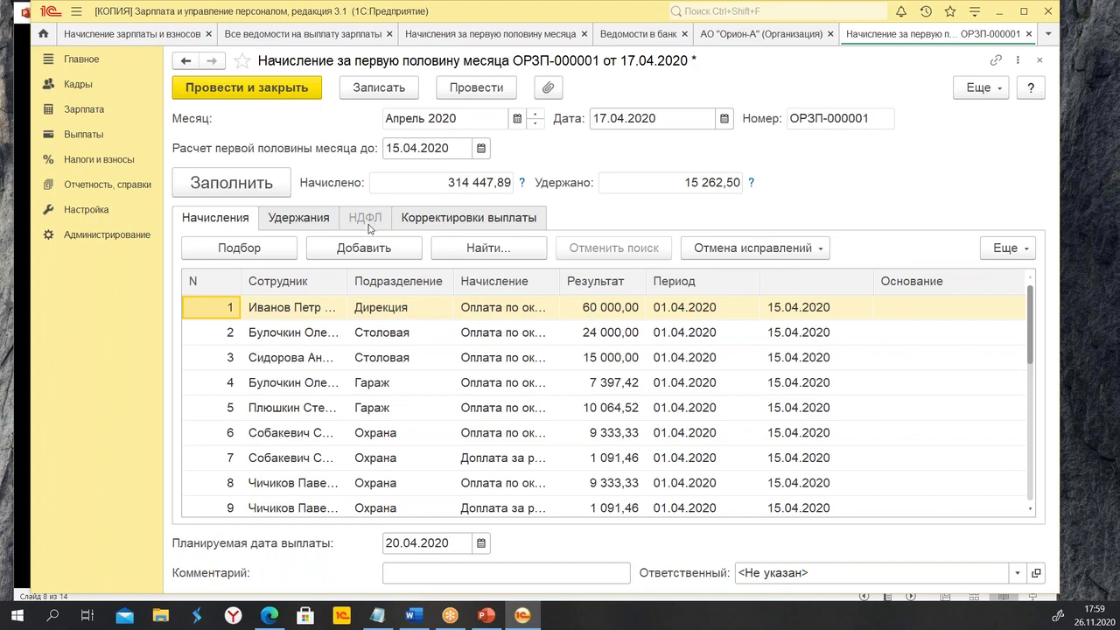
click(247, 89)
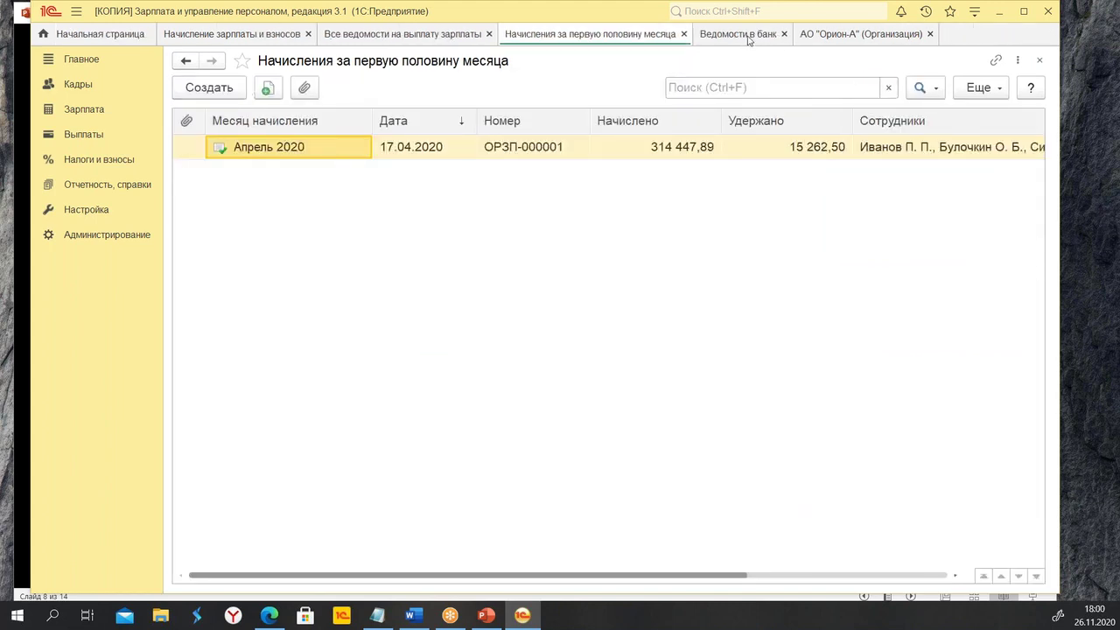
Open the April 2020 advance bank statement and refill its payment amounts.
click(748, 40)
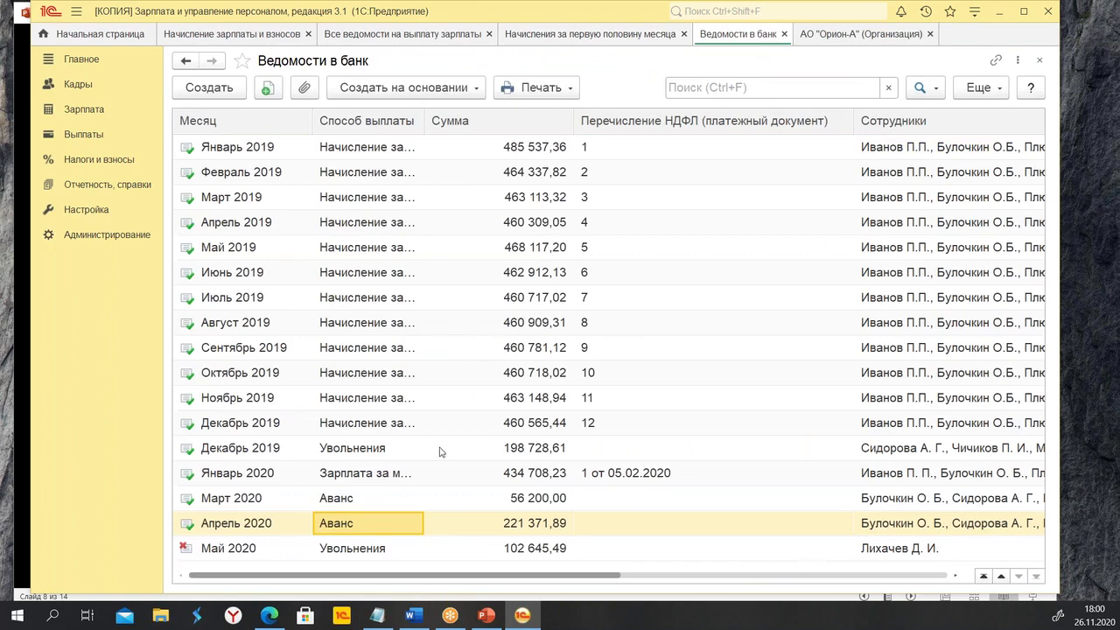
double_click(416, 526)
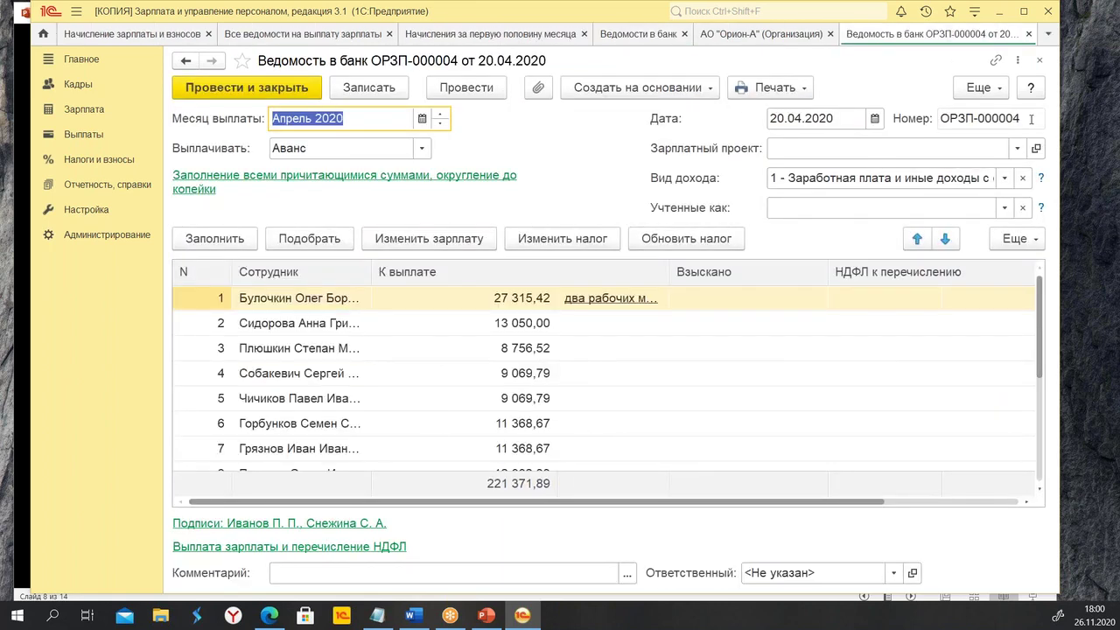
click(203, 244)
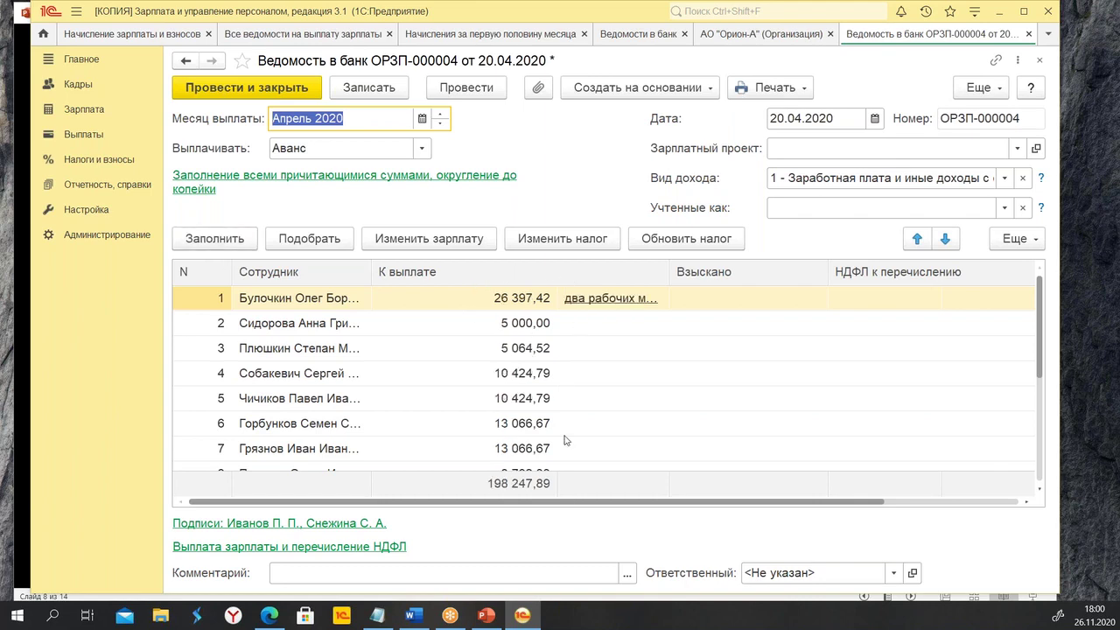
Examine the salary breakdown of the employee with two workplaces, then close the bank statement without saving.
click(637, 299)
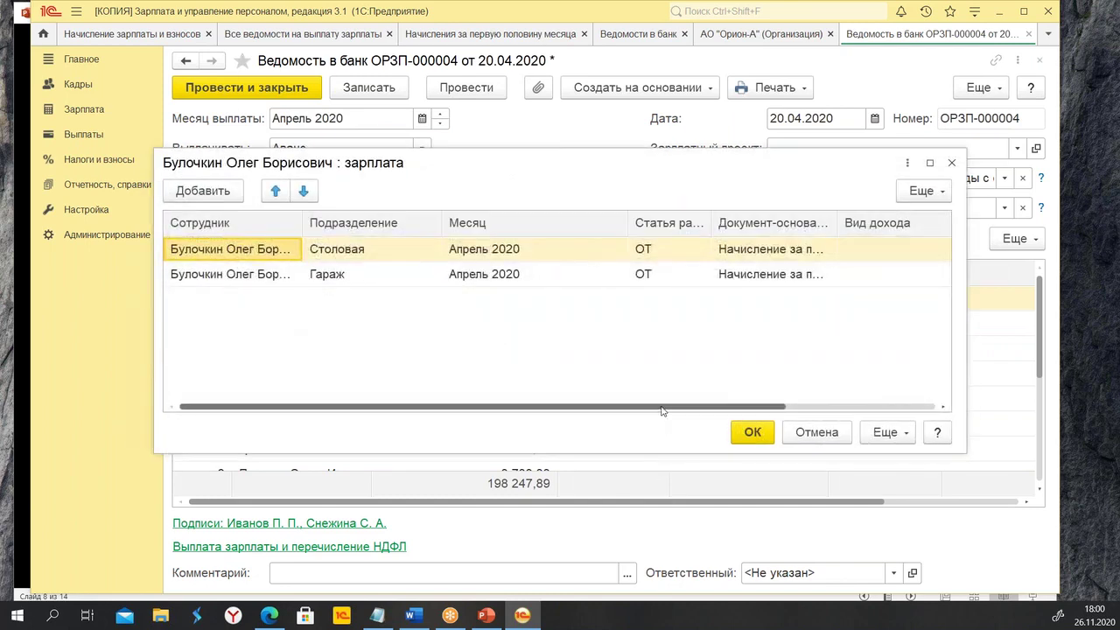
drag(663, 410, 916, 403)
drag(821, 406, 672, 405)
click(952, 163)
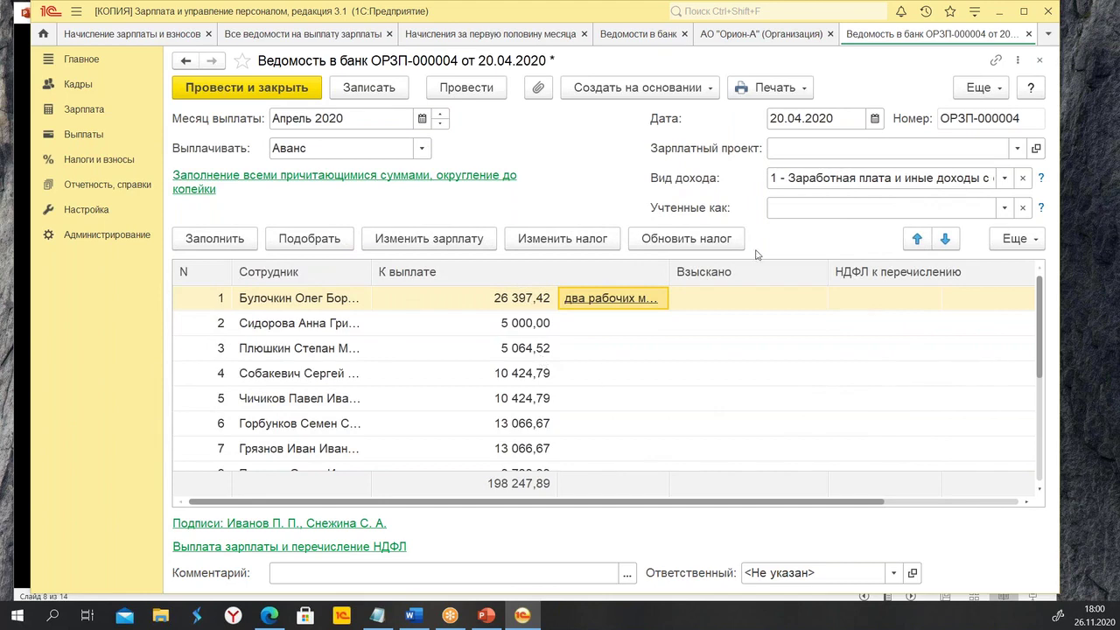
click(1039, 62)
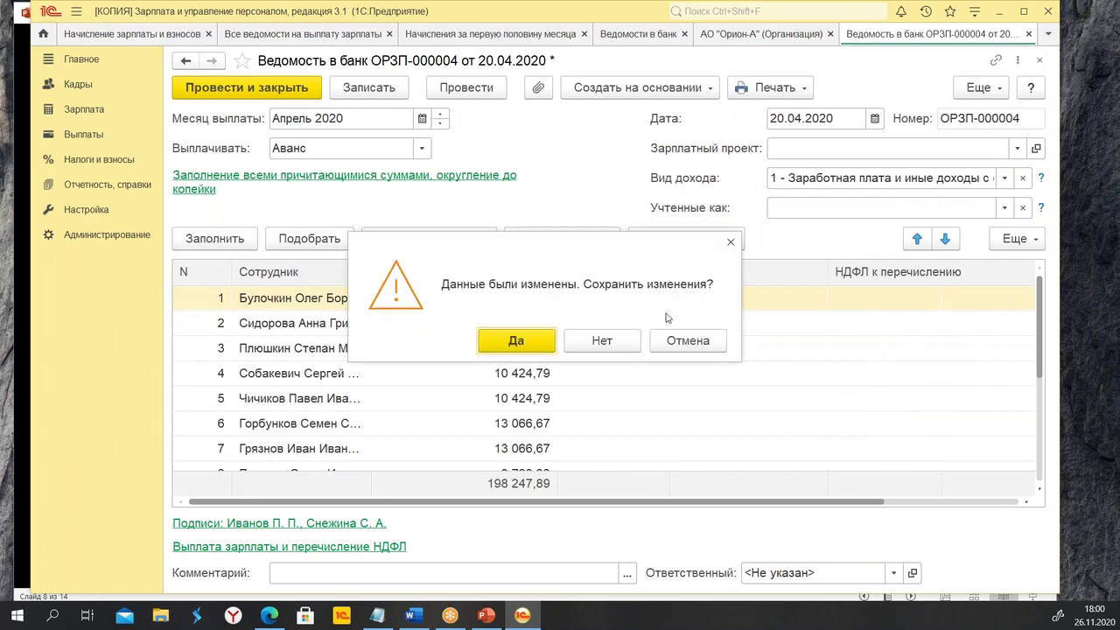
click(619, 347)
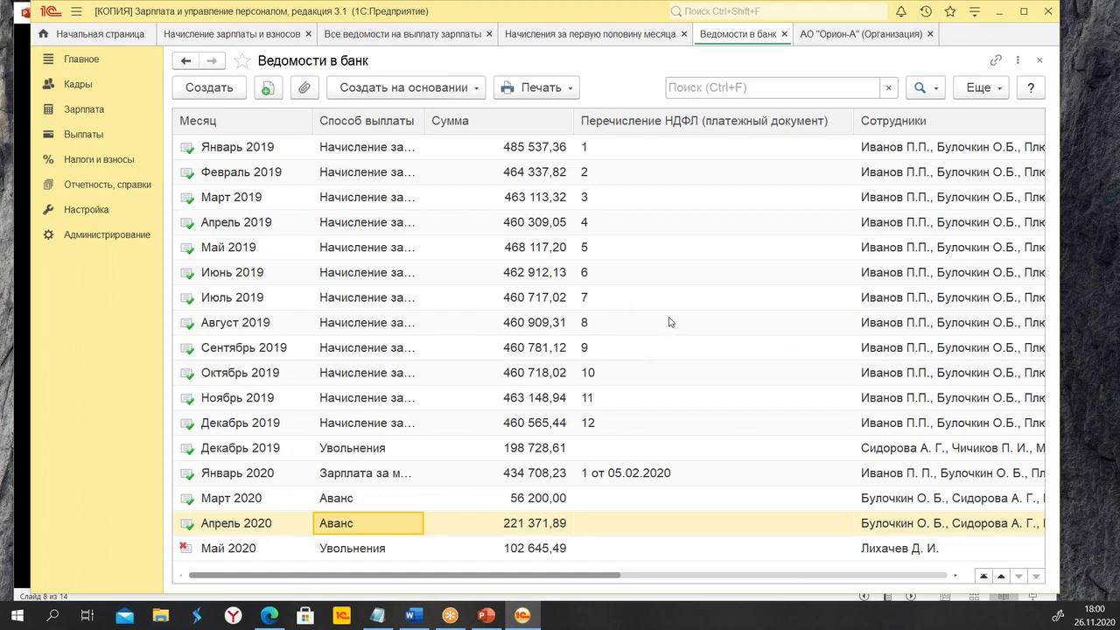
Open the April 2020 first-half accrual, refill it, check the withheld total, and close it without saving.
click(854, 35)
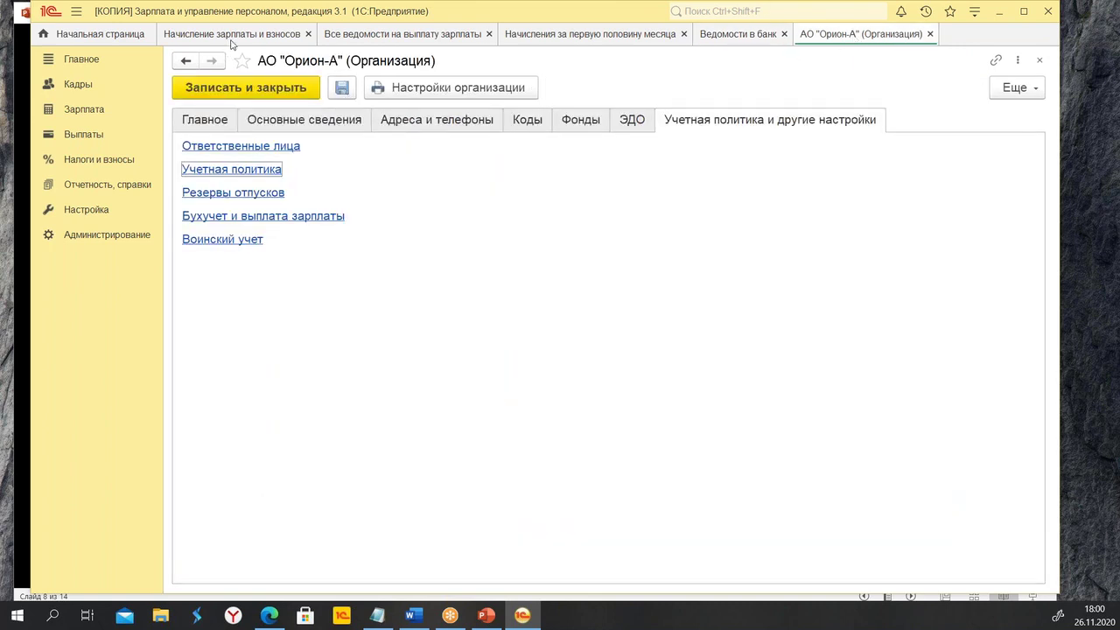
click(583, 36)
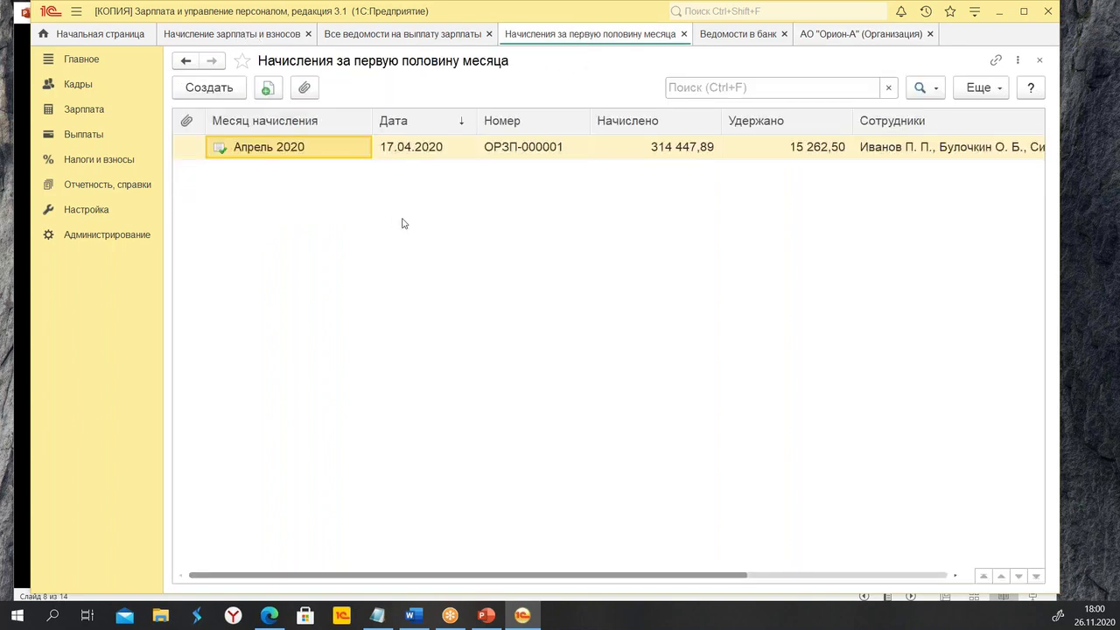
click(426, 150)
double_click(426, 151)
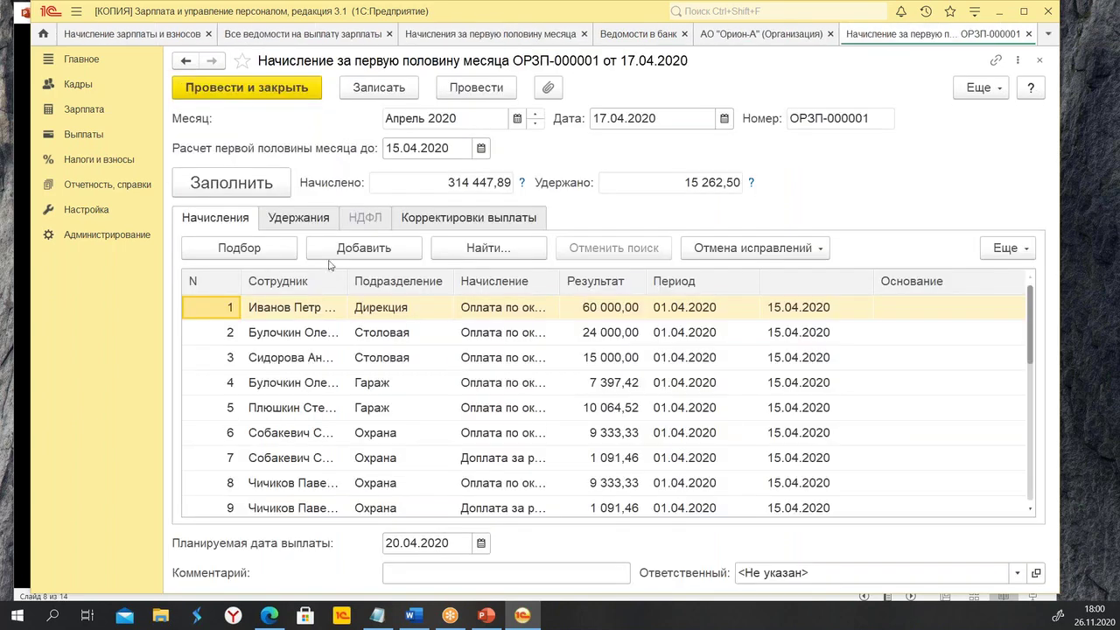
click(236, 188)
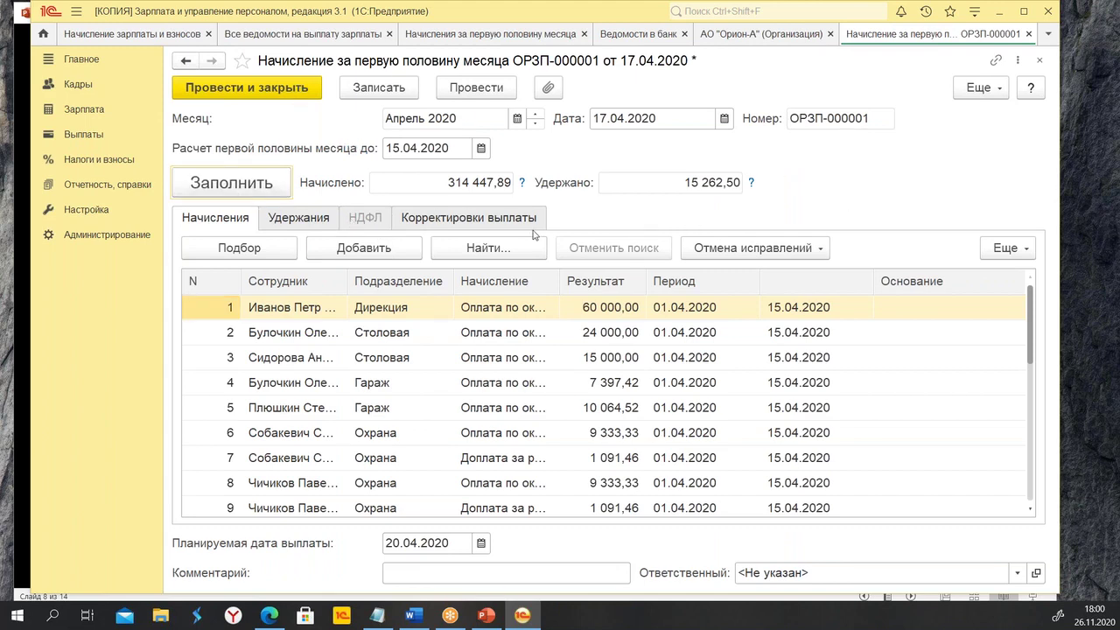
click(658, 182)
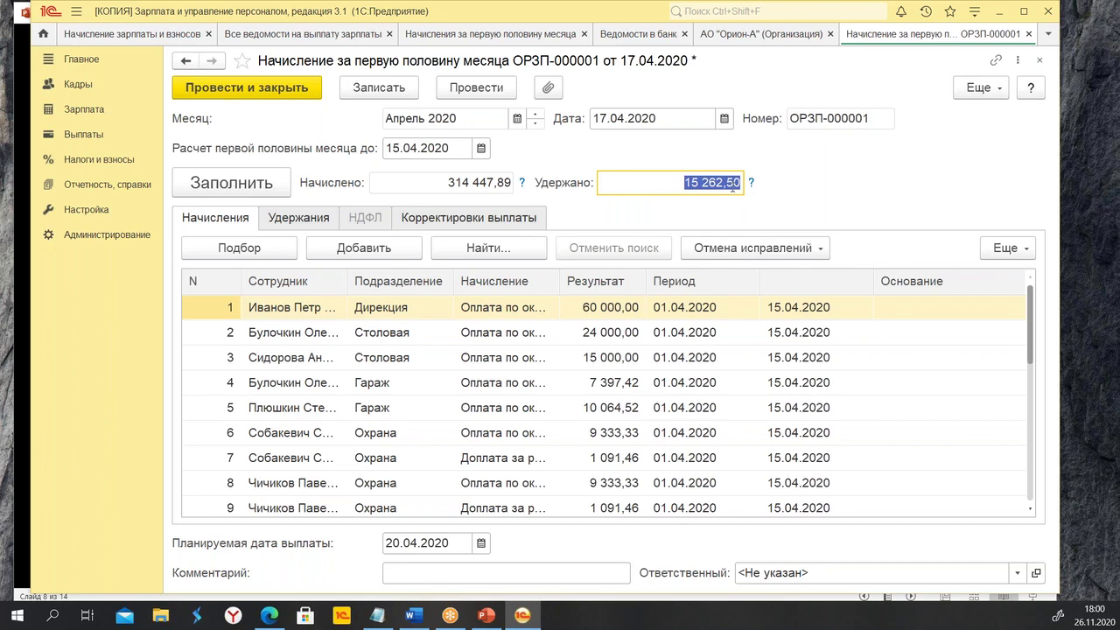
click(1040, 62)
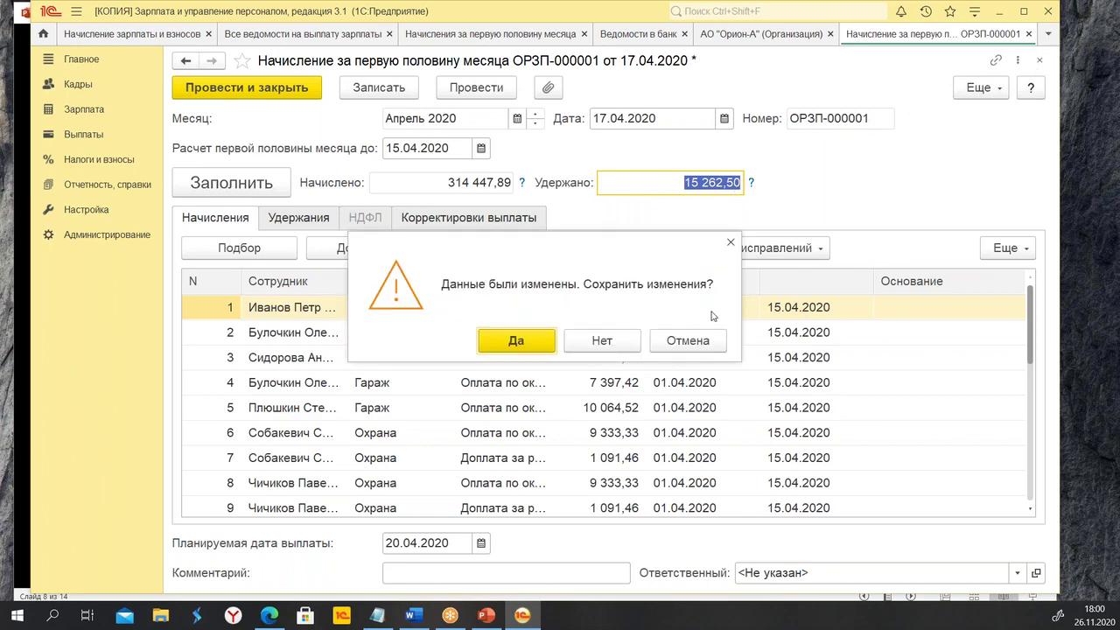
click(602, 340)
Mark the April 2020 first-half accrual for deletion.
right_click(325, 154)
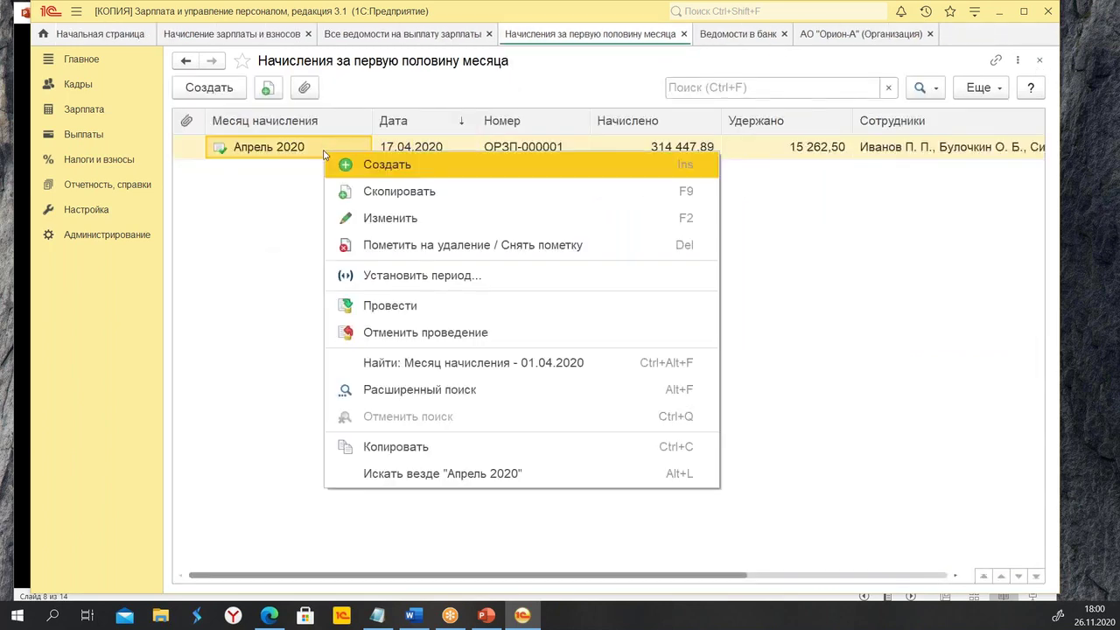
click(385, 245)
click(642, 344)
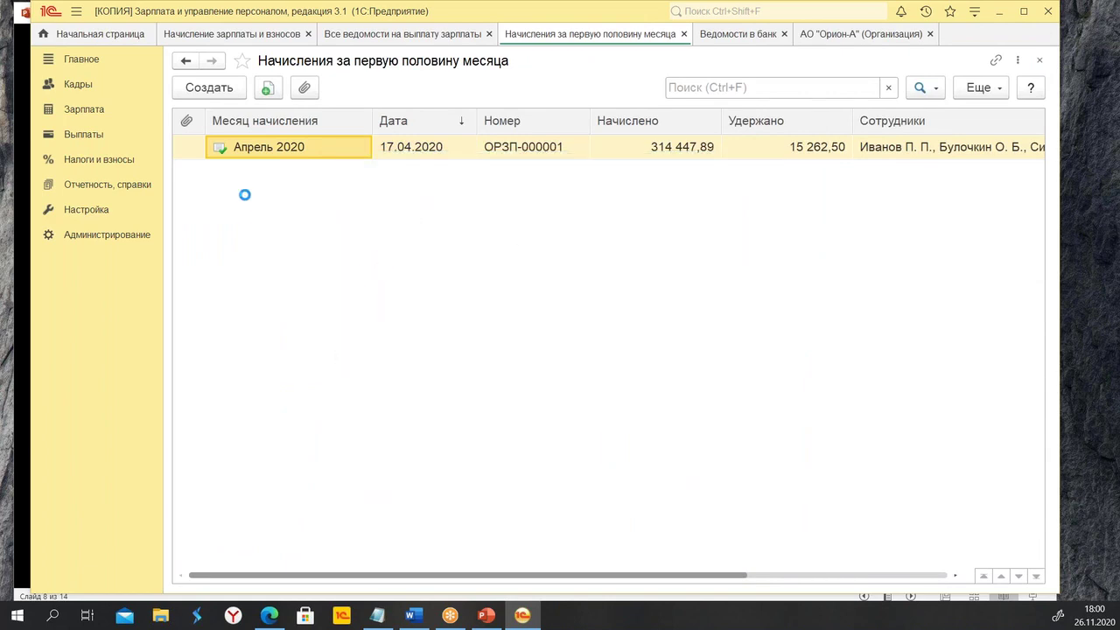
Create a first-half accrual for Апрель 2020 dated 20.04.2020 and fill it with the employees' data.
click(232, 87)
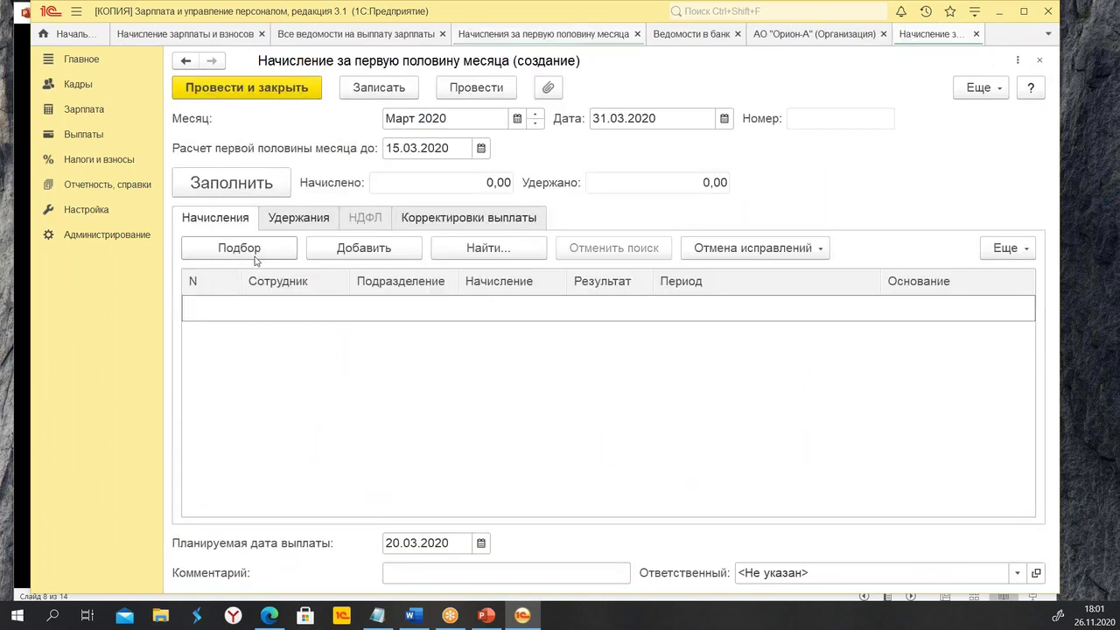
click(535, 115)
click(663, 120)
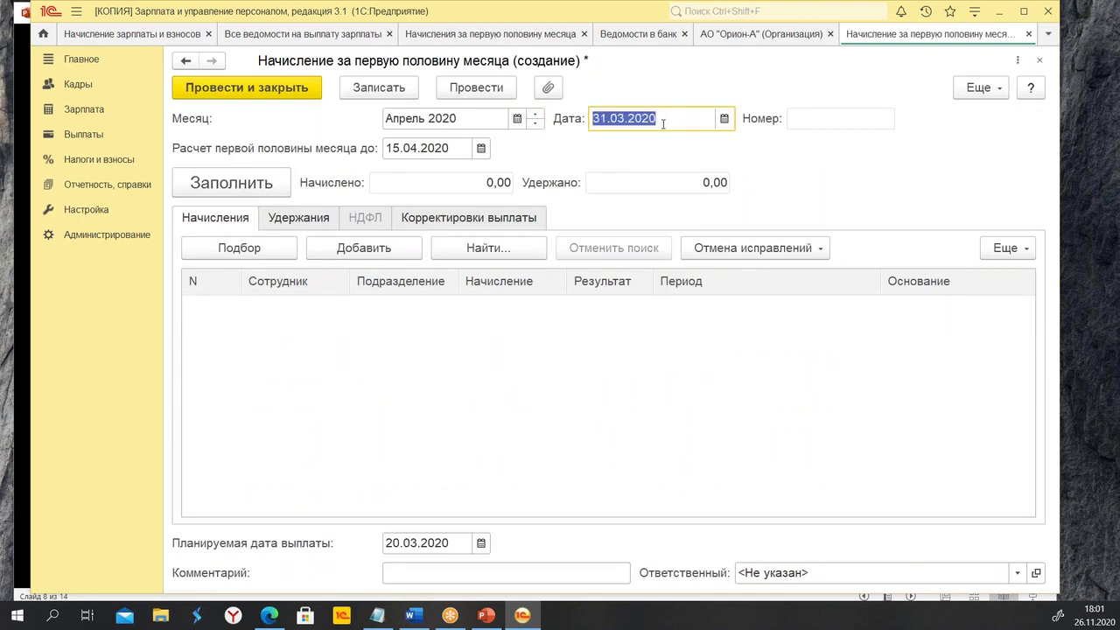
text(2004)
key(Tab)
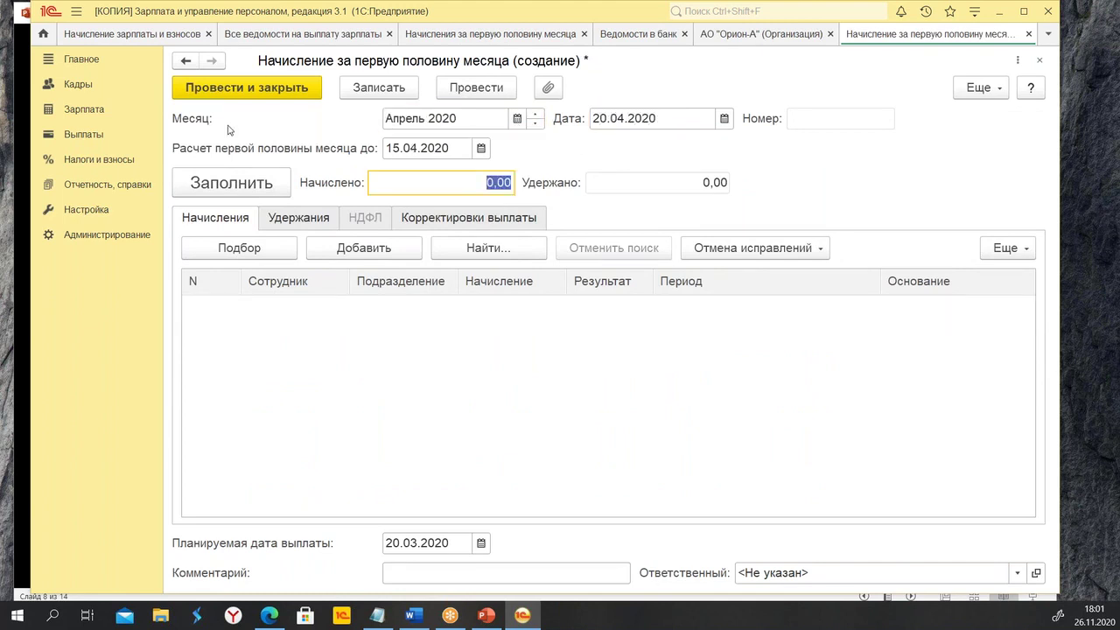
click(234, 190)
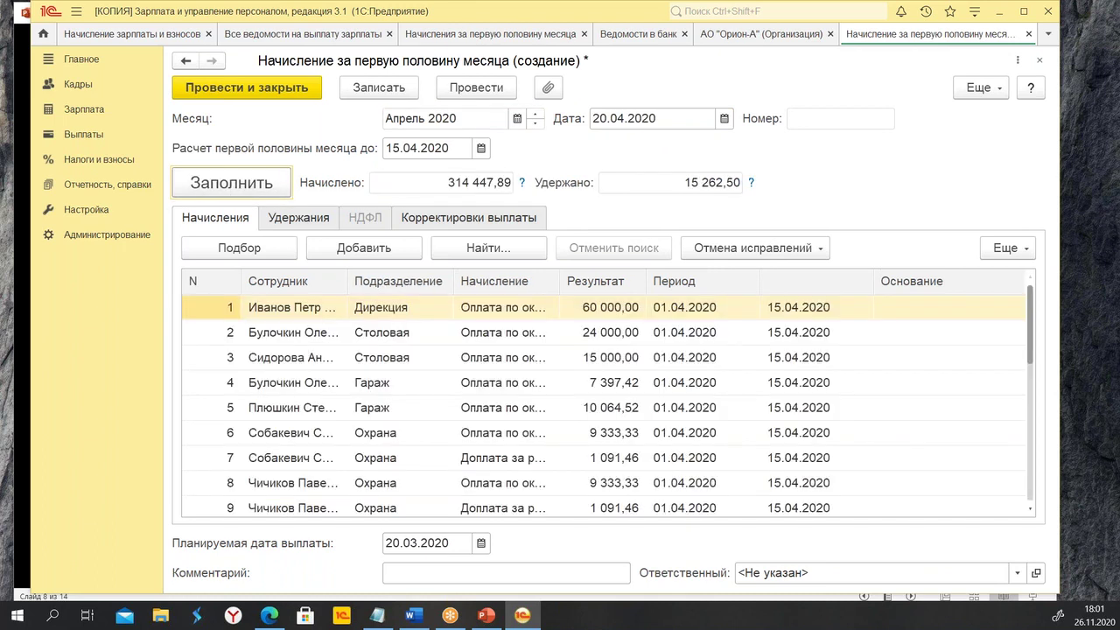
Compare the withheld total of the new accrual with its individual deduction lines, and check whether its НДФЛ section is available.
click(676, 182)
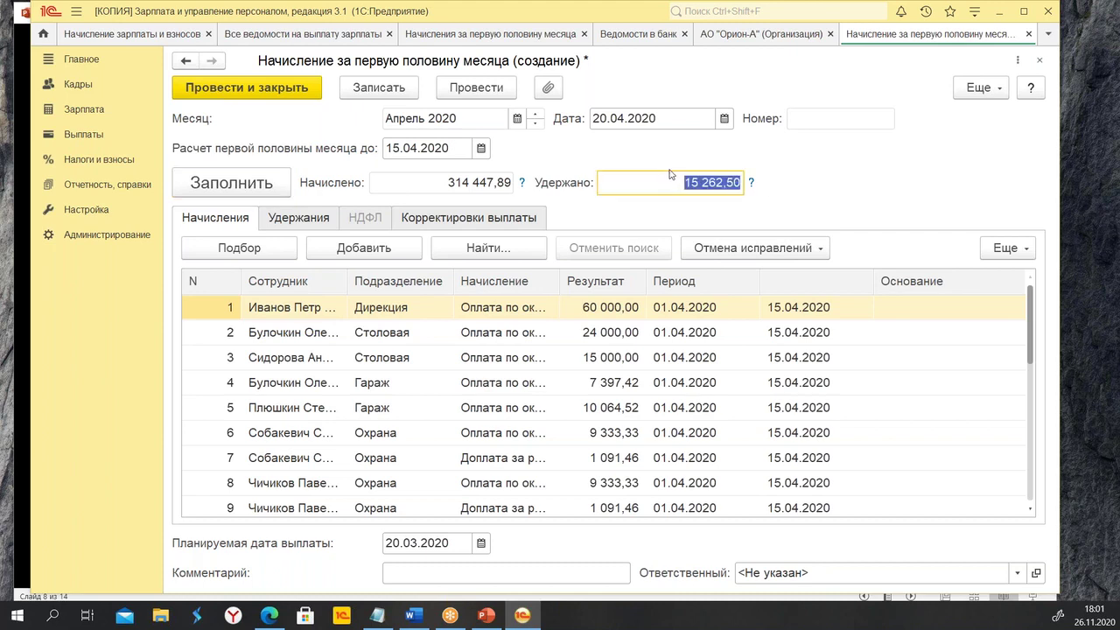
click(285, 228)
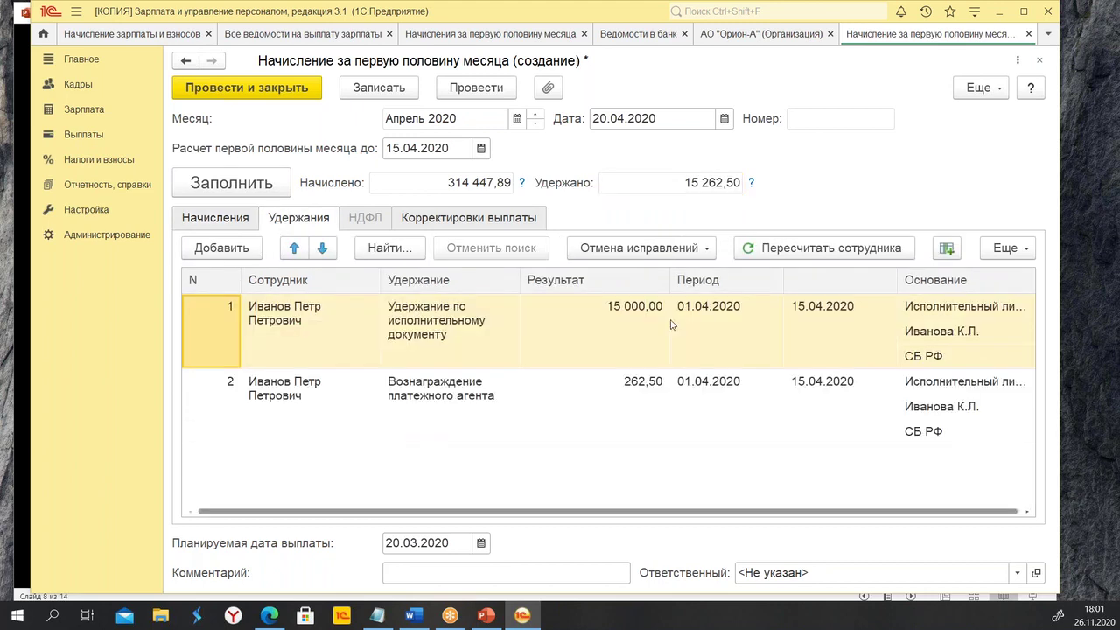
click(652, 188)
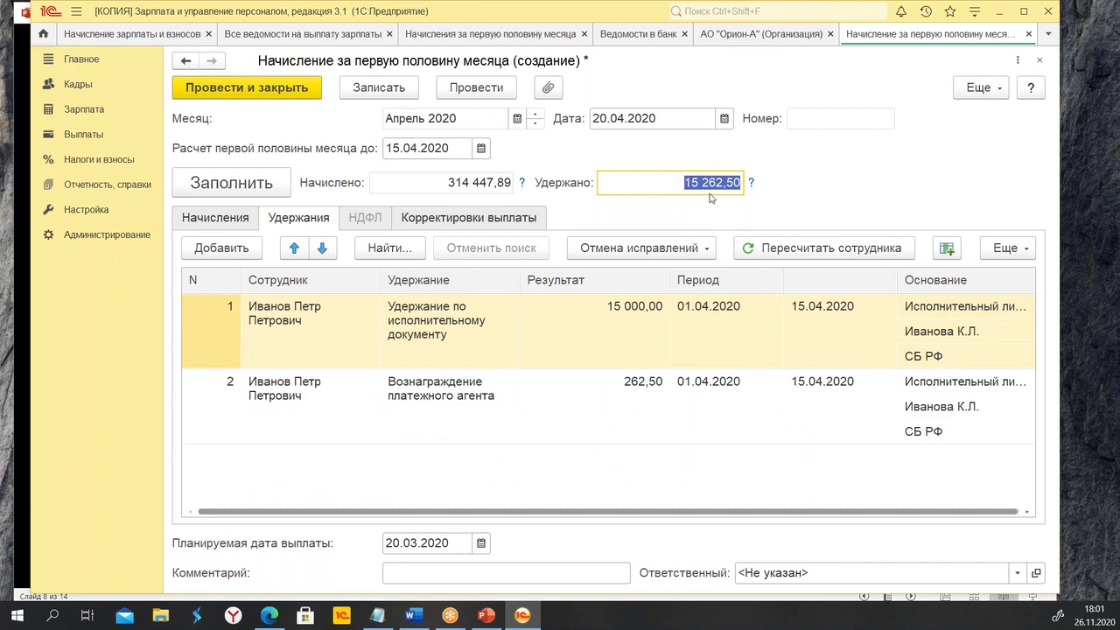
click(684, 399)
click(637, 339)
click(631, 411)
click(616, 328)
click(614, 385)
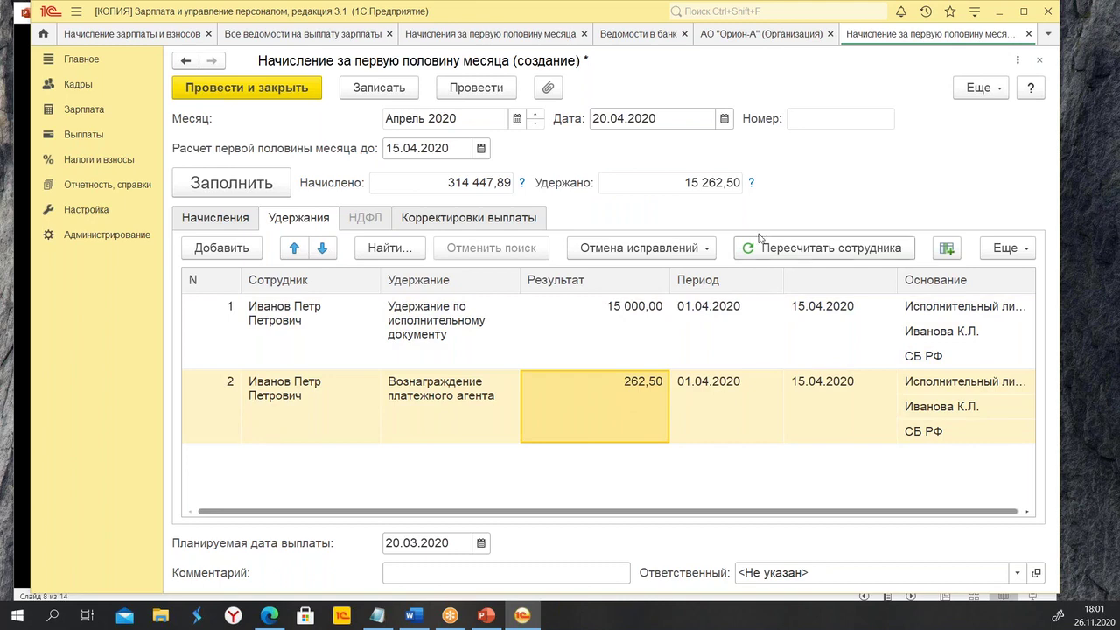
click(670, 183)
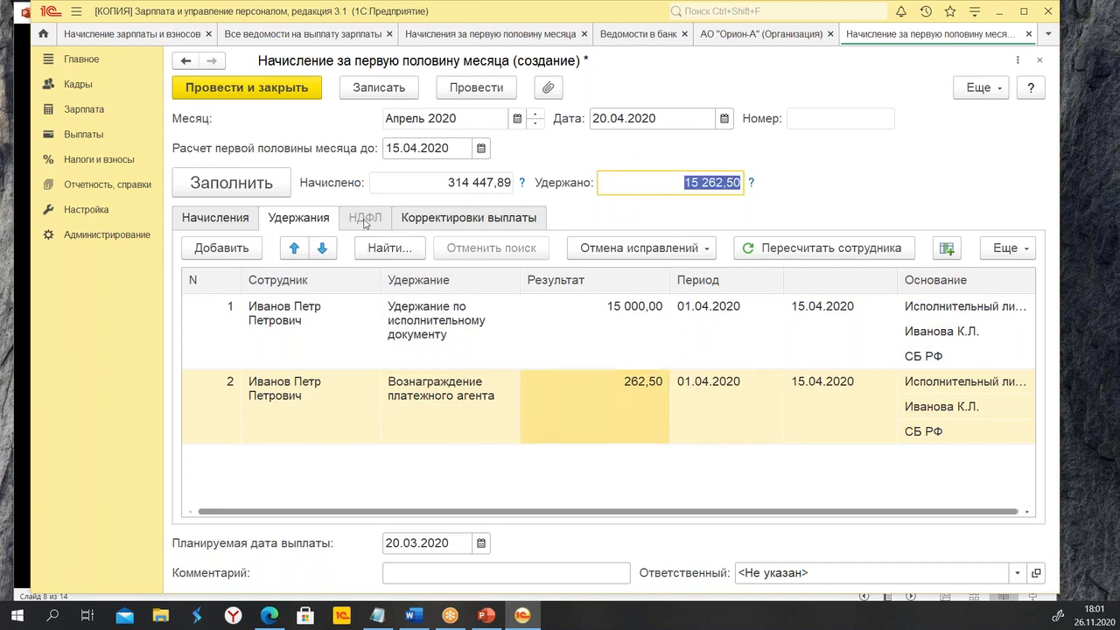
click(365, 223)
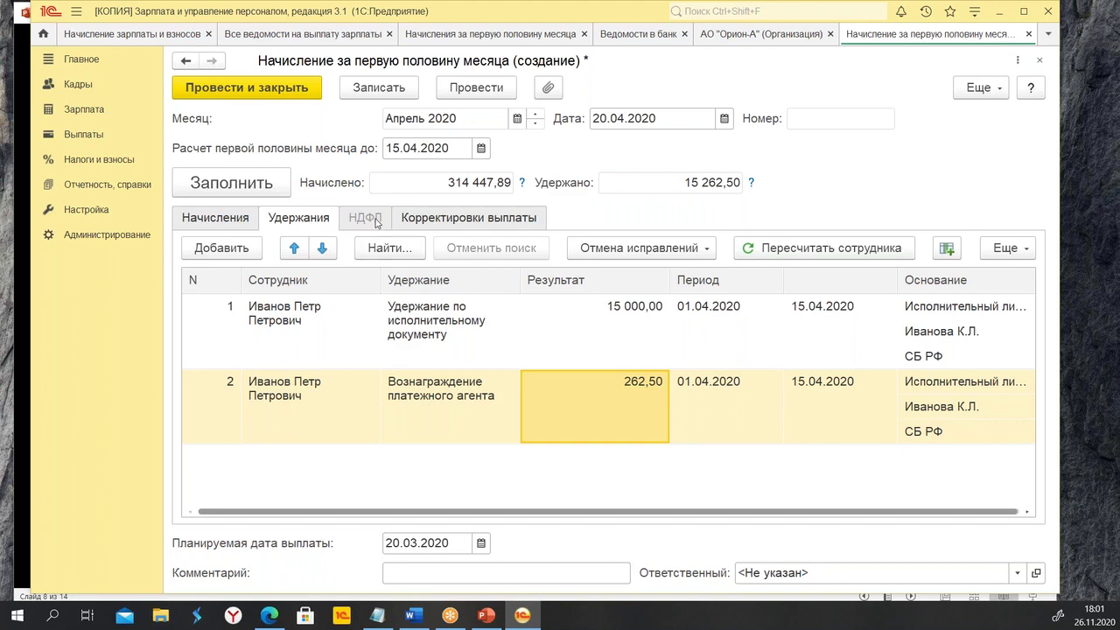
click(630, 322)
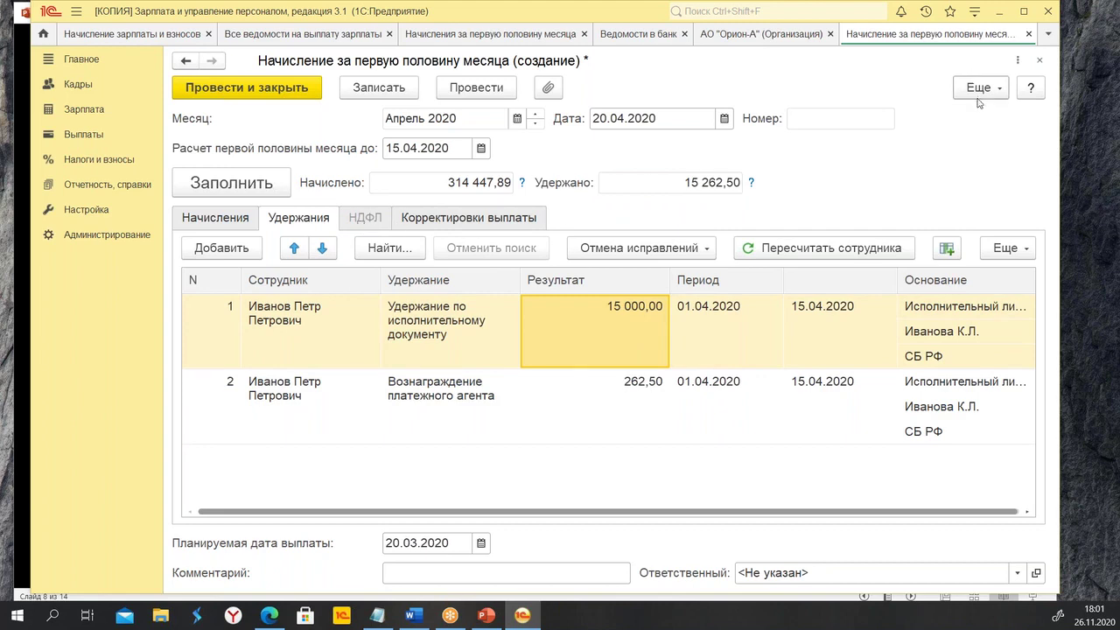
Examine the employees' accrual results in the new first-half accrual, then close the document without saving.
click(1041, 61)
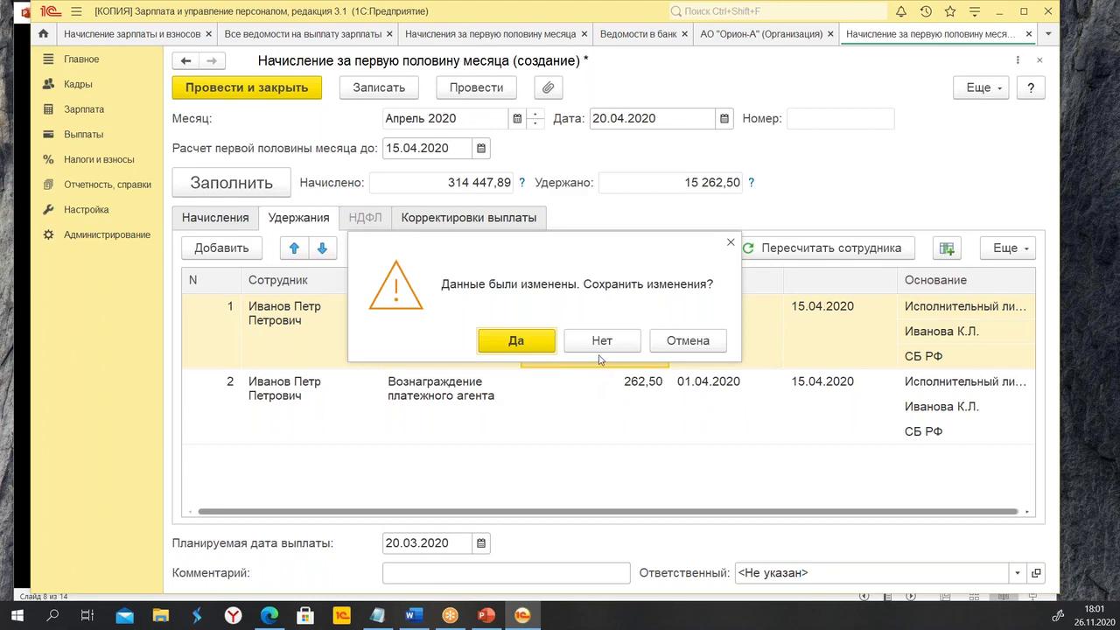
click(703, 346)
click(217, 224)
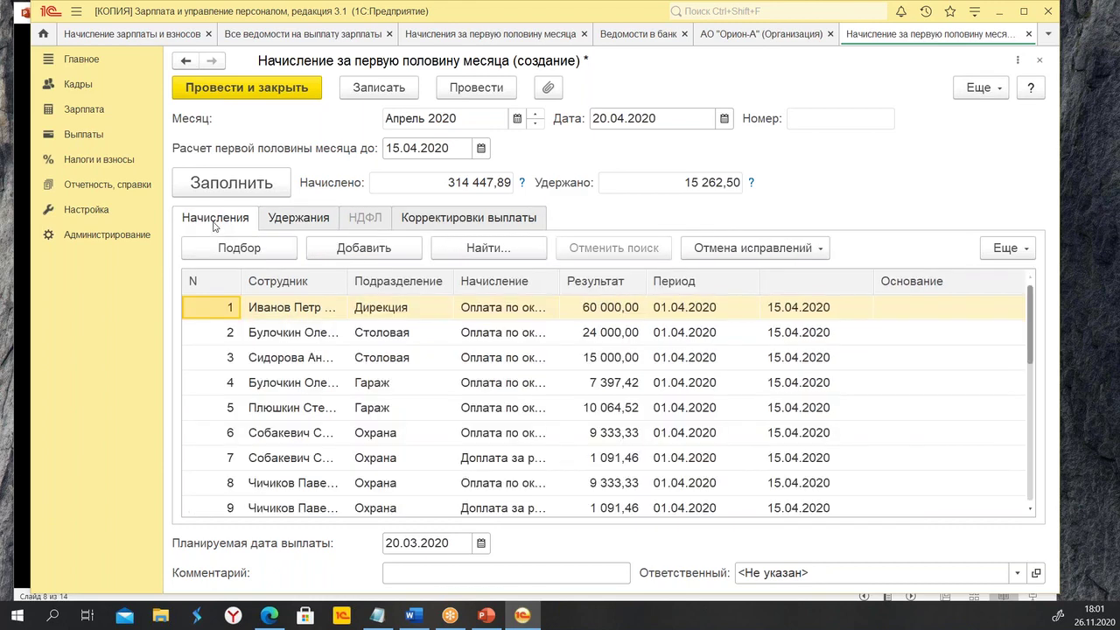
click(617, 340)
click(611, 362)
click(603, 385)
click(632, 488)
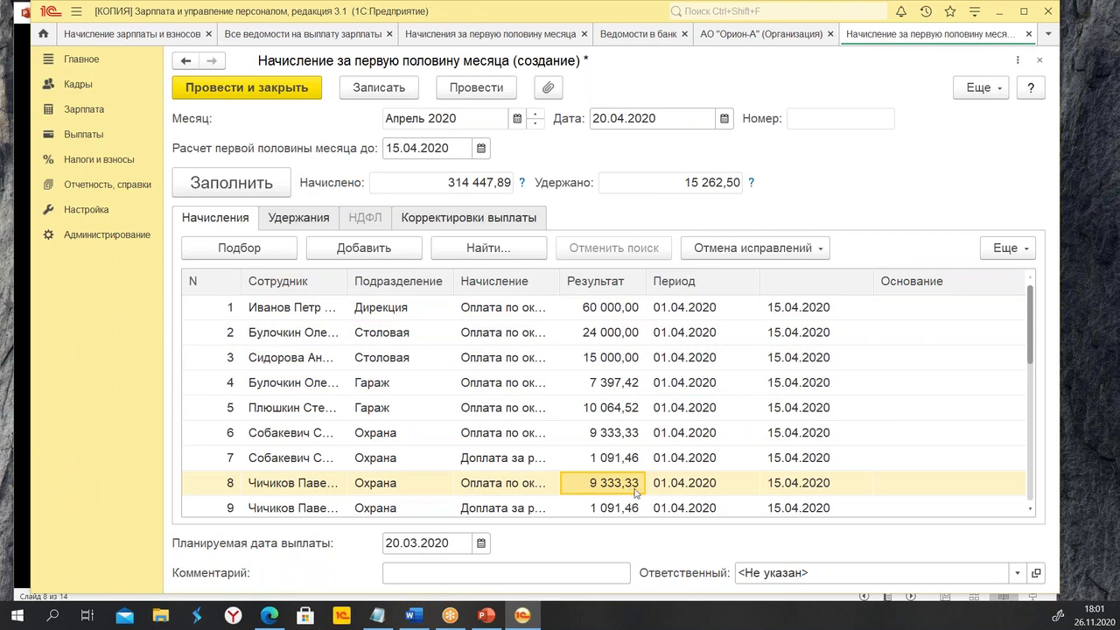
click(1040, 60)
click(591, 348)
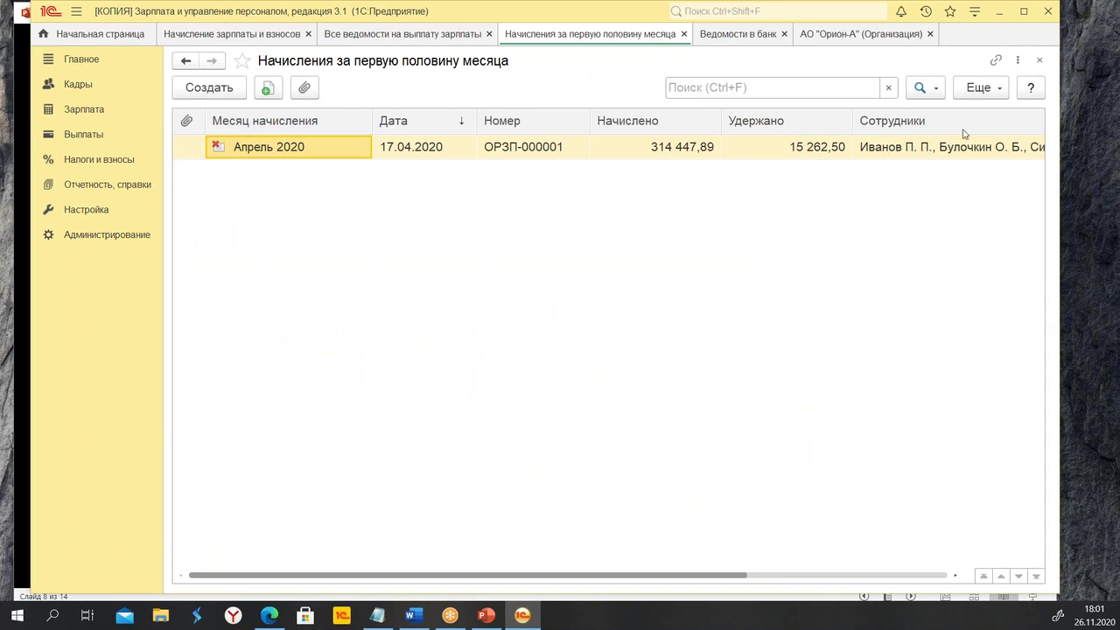
Set НДФЛ calculation on advances to "Необходимость исчисления налога указывается в документе начисления аванса" in the accounting policy, then save the policy and organization.
click(829, 35)
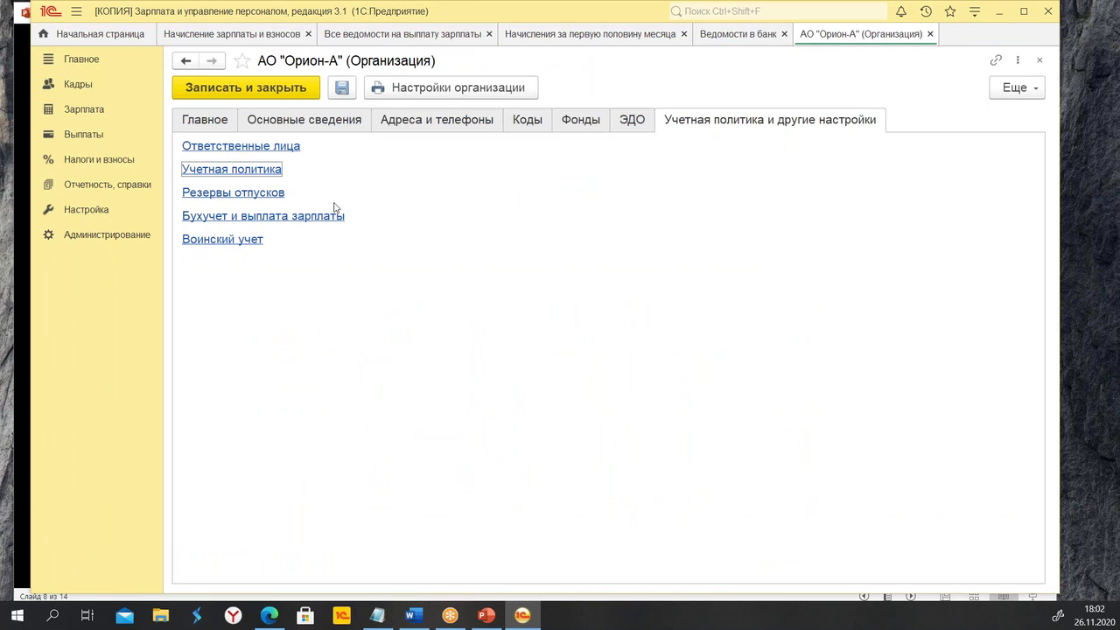
click(201, 174)
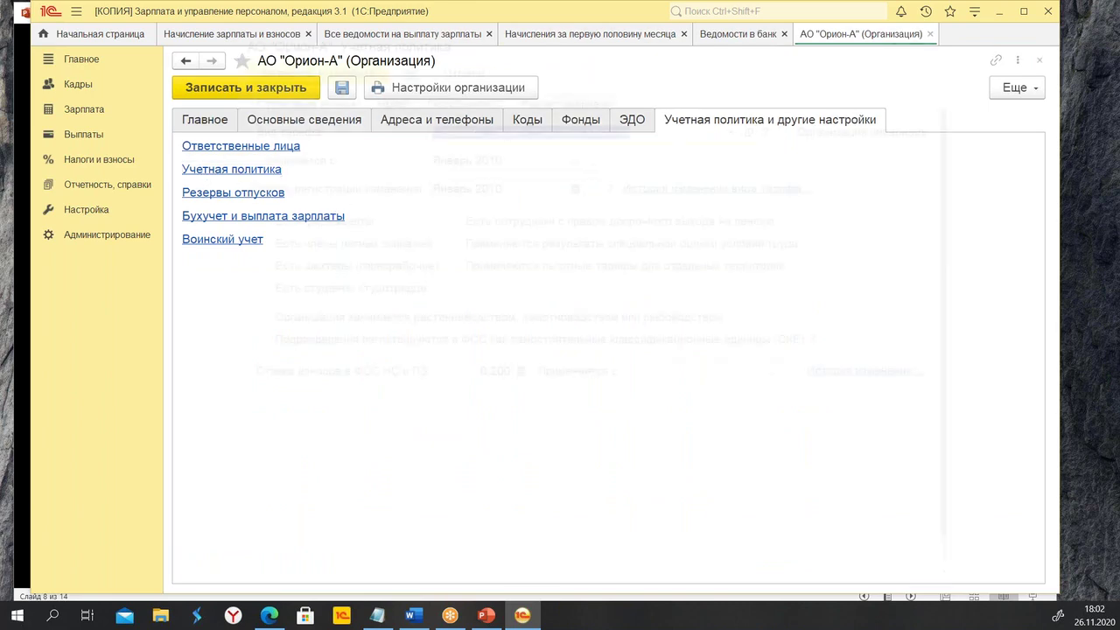
click(385, 94)
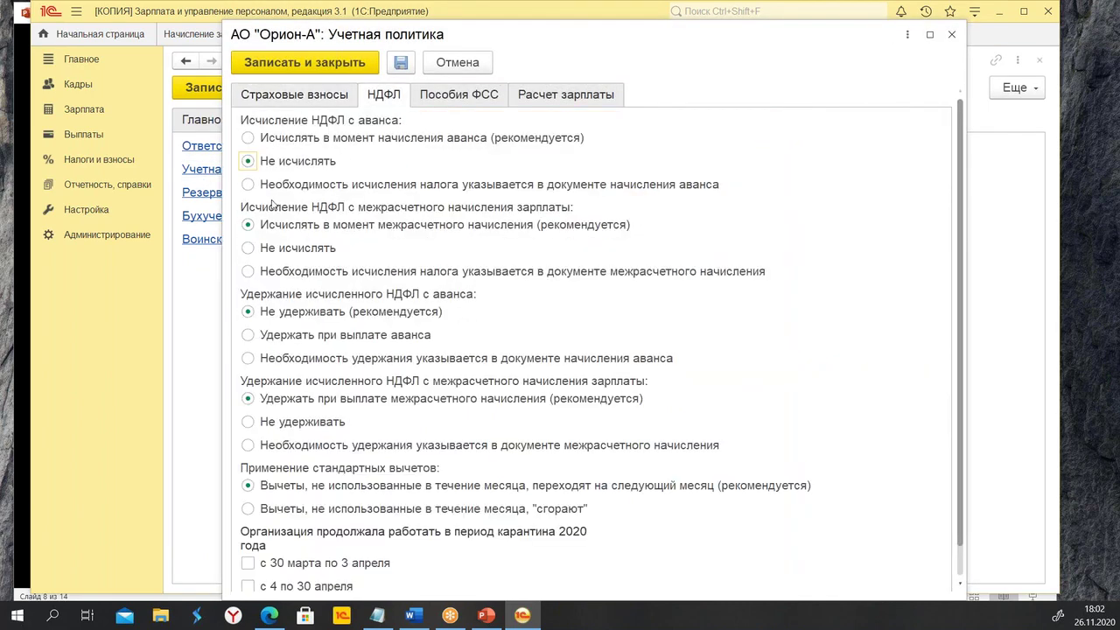
click(247, 185)
click(317, 68)
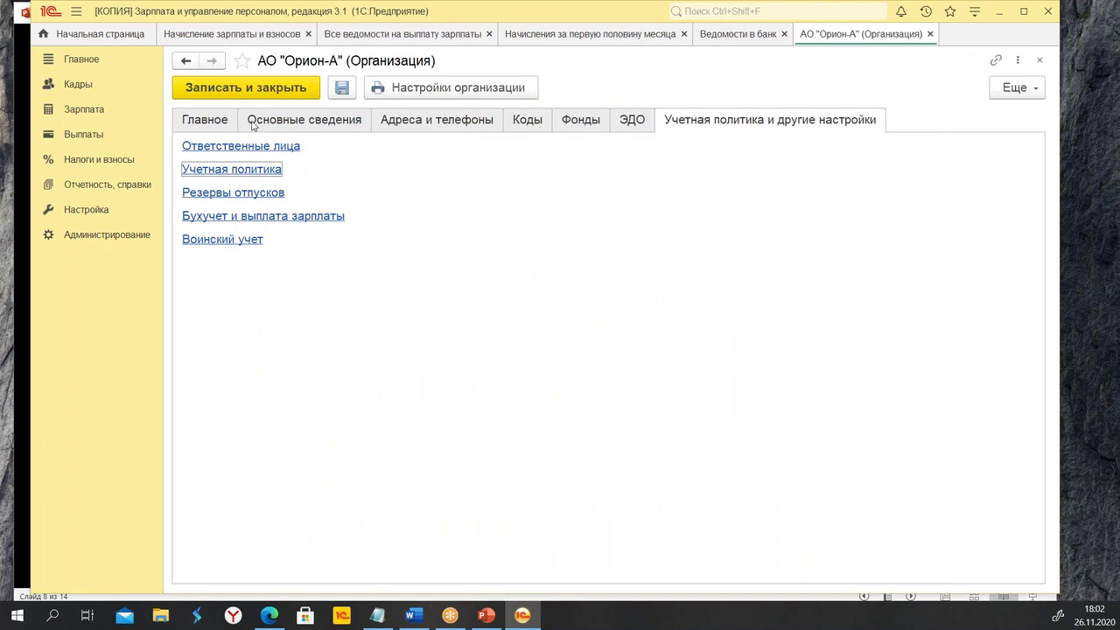
click(244, 87)
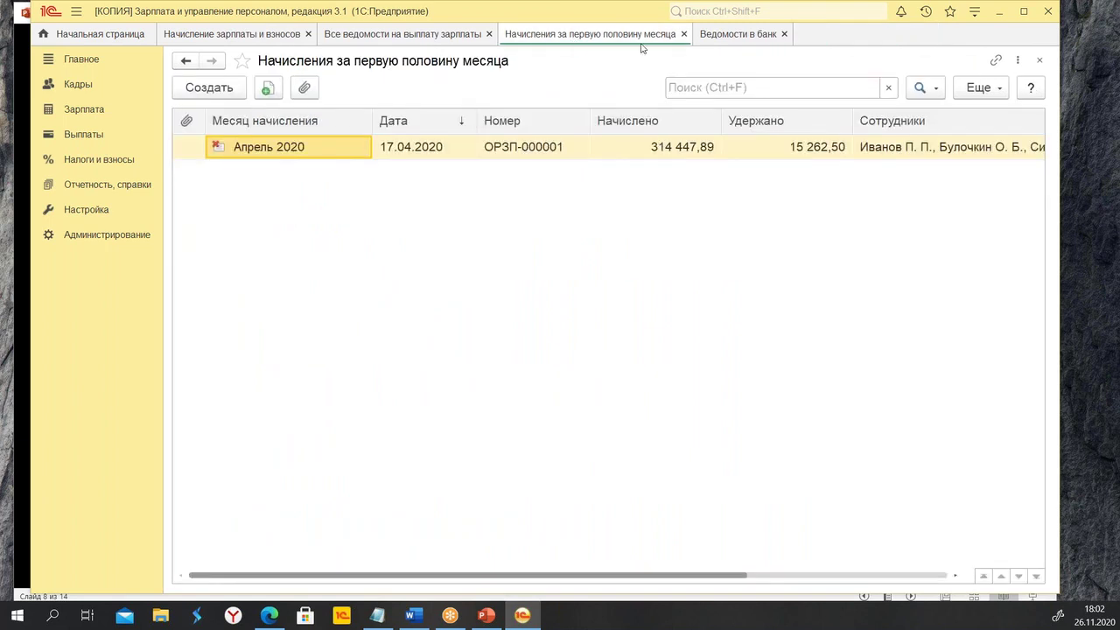
Remove the deletion mark from the April 2020 first-half accrual.
click(468, 148)
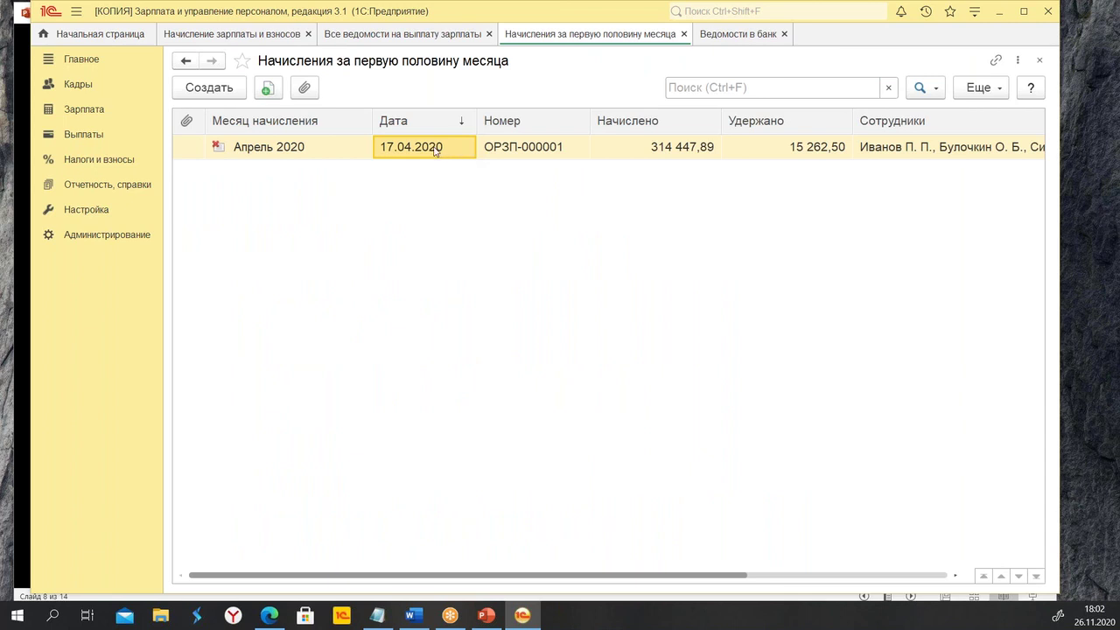
right_click(436, 150)
click(505, 242)
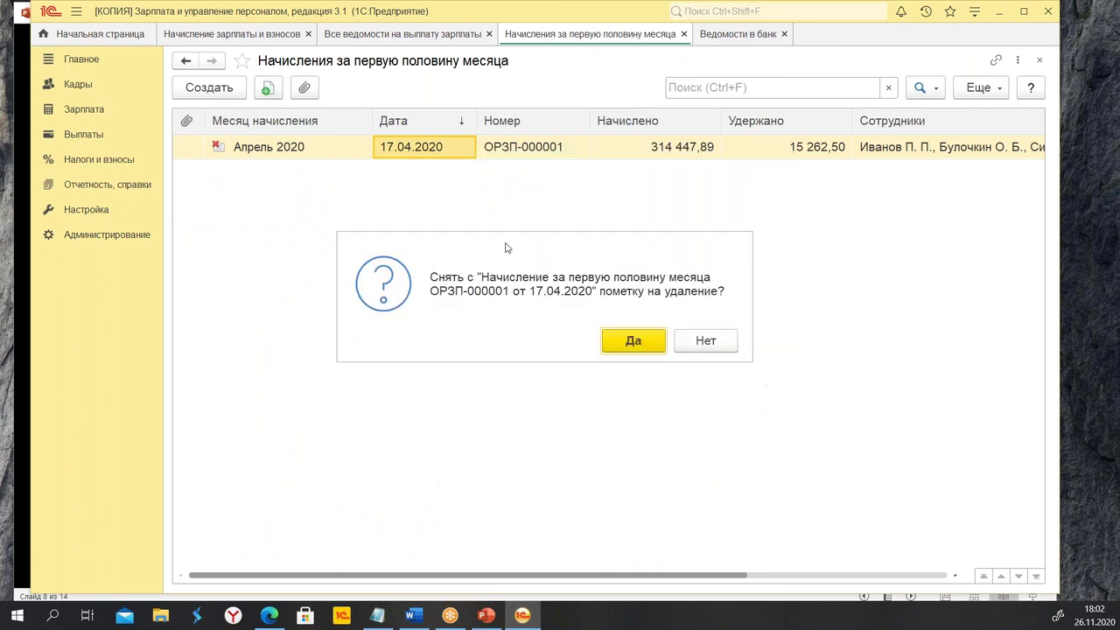
click(634, 341)
Open the April 2020 first-half accrual and refill it so its НДФЛ section is calculated.
double_click(401, 150)
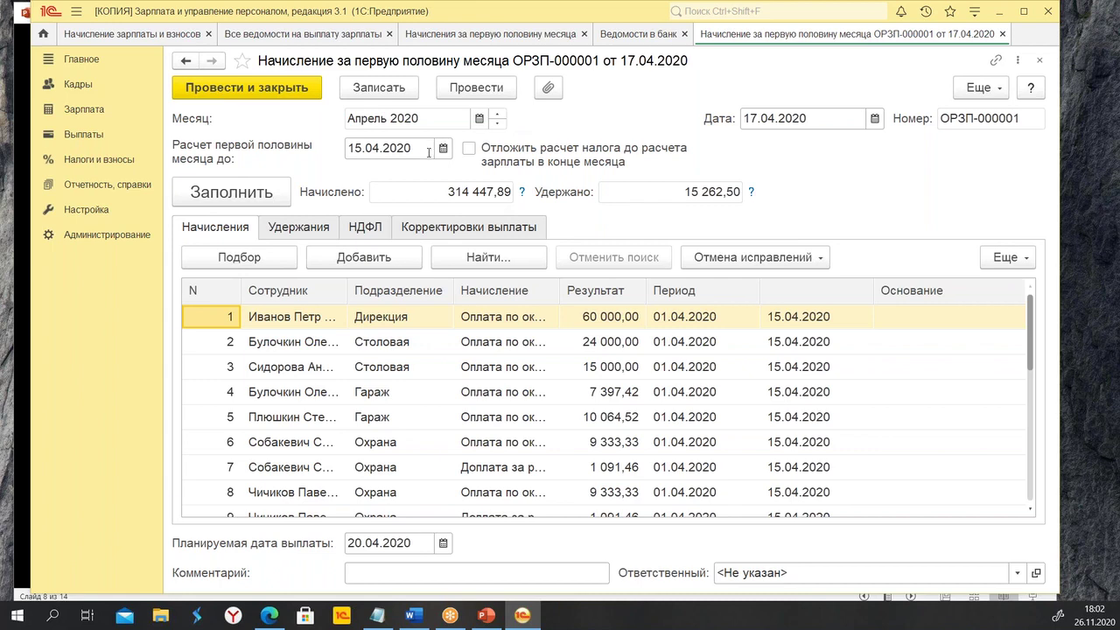
click(363, 227)
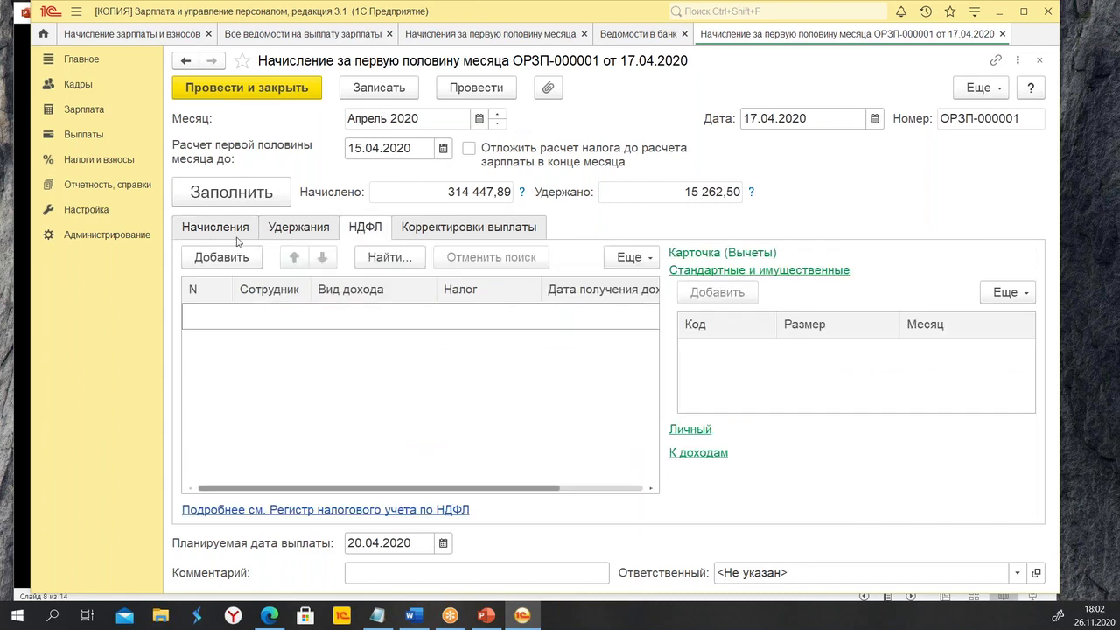
click(229, 194)
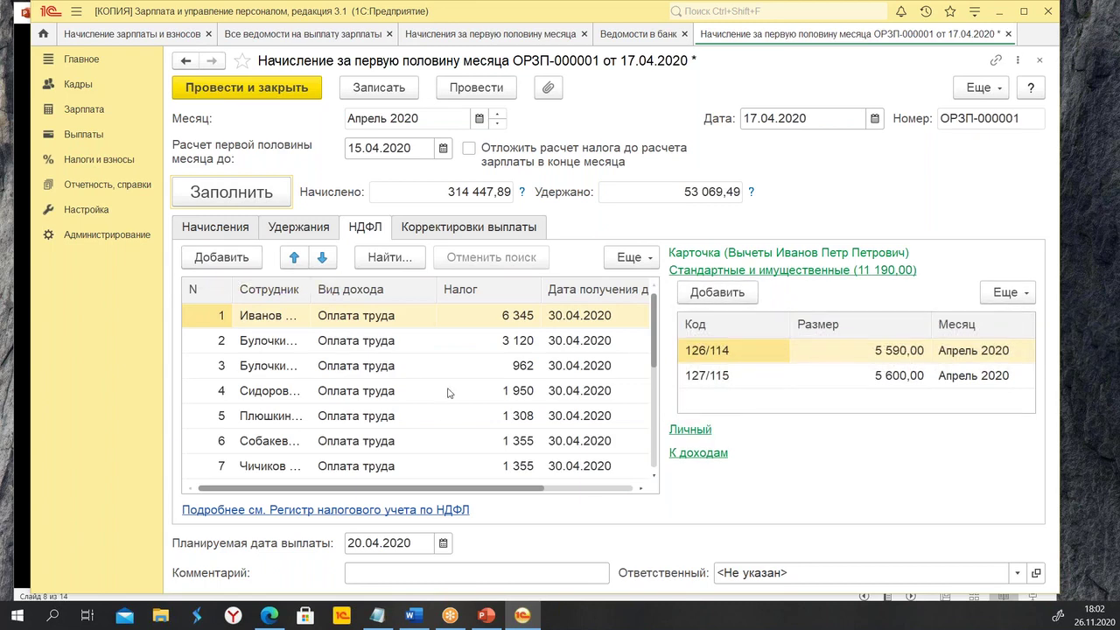
Examine the employees' accrual results in the April 2020 first-half accrual and the corresponding НДФЛ lines.
click(227, 230)
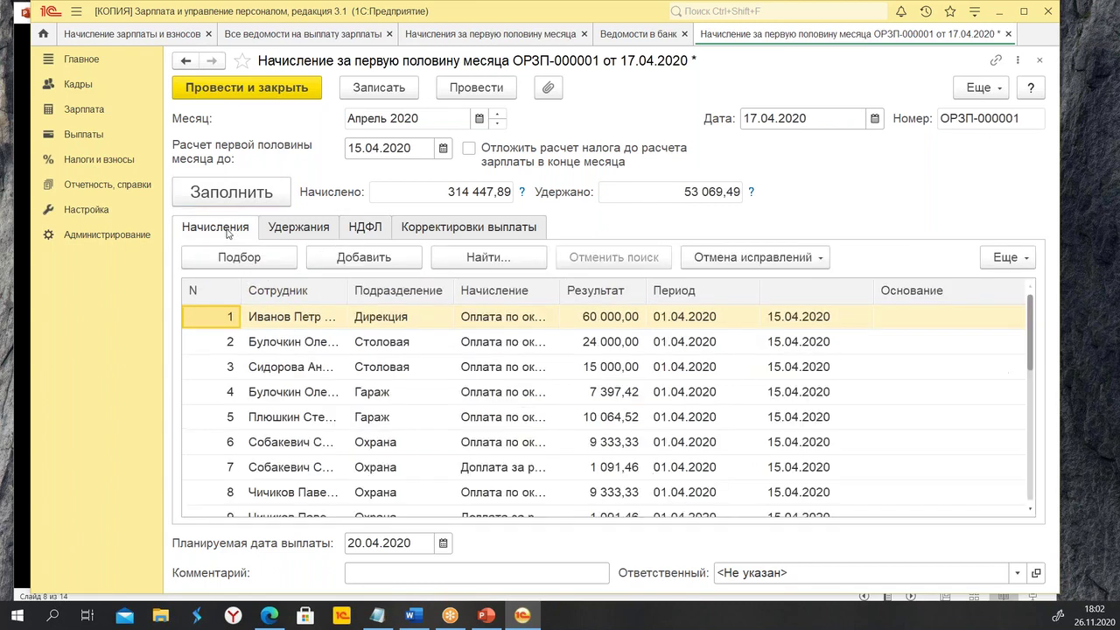
click(624, 324)
click(421, 374)
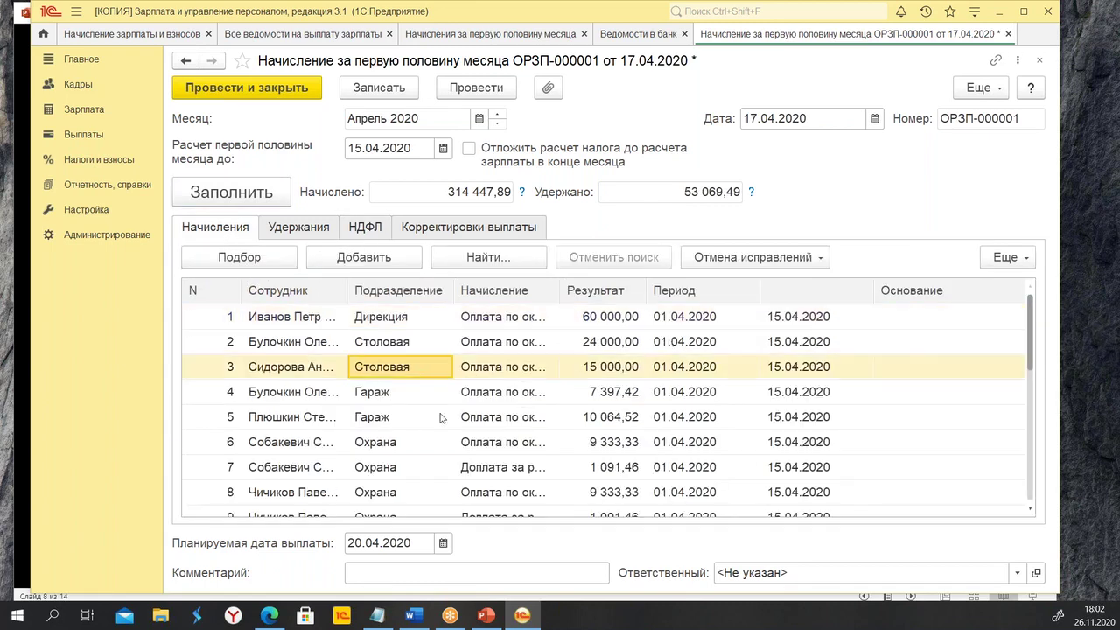
scroll(617, 410, down, 4)
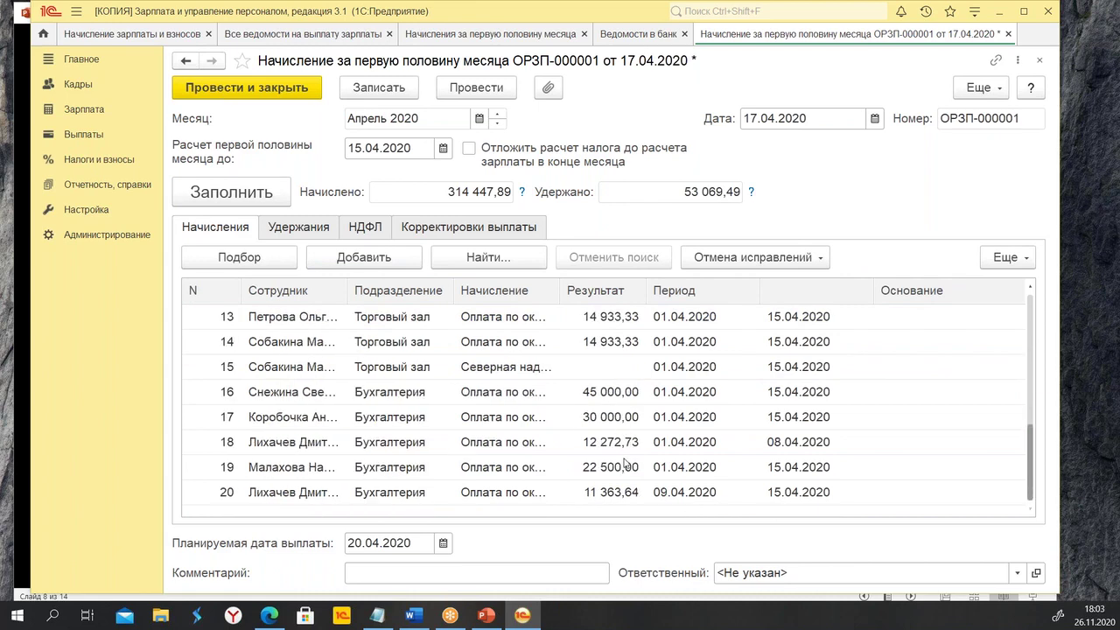
scroll(627, 453, up, 4)
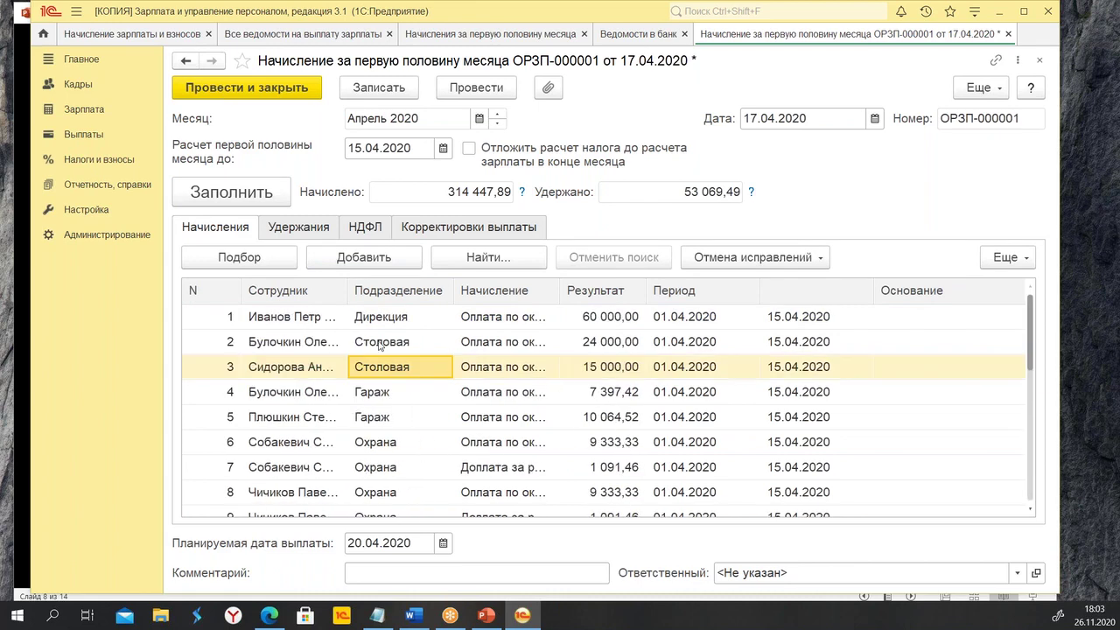
click(365, 228)
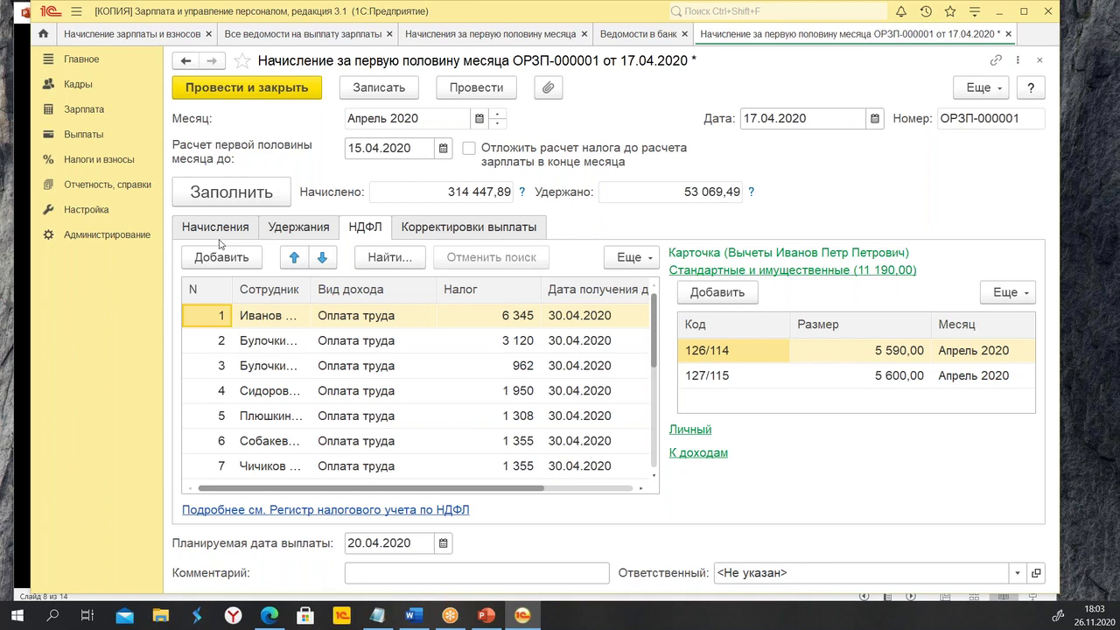
click(523, 348)
click(264, 398)
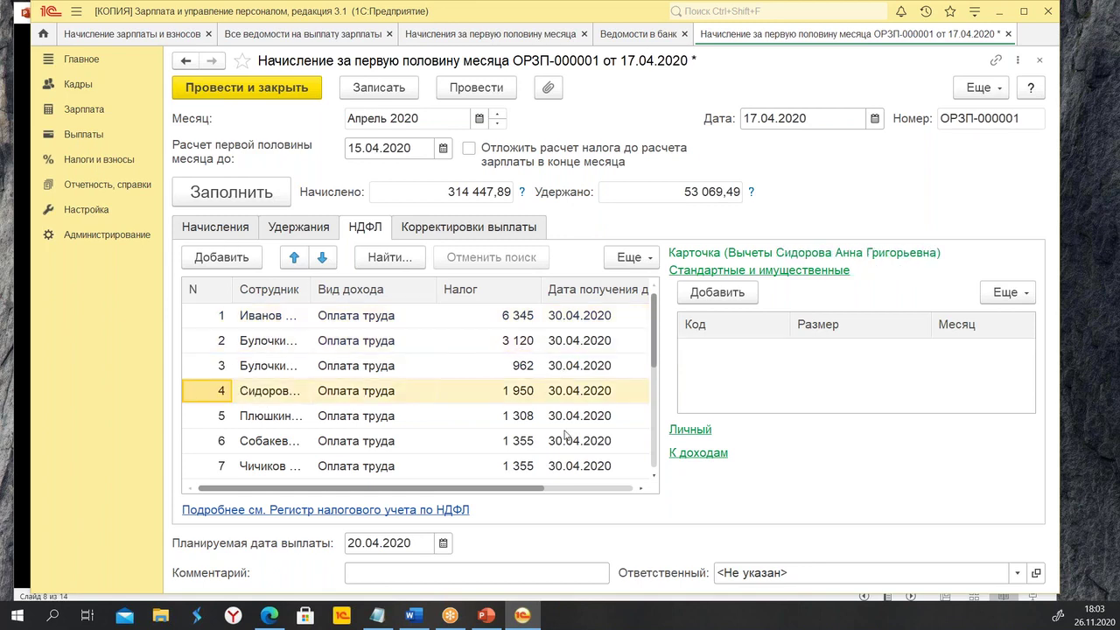
click(560, 420)
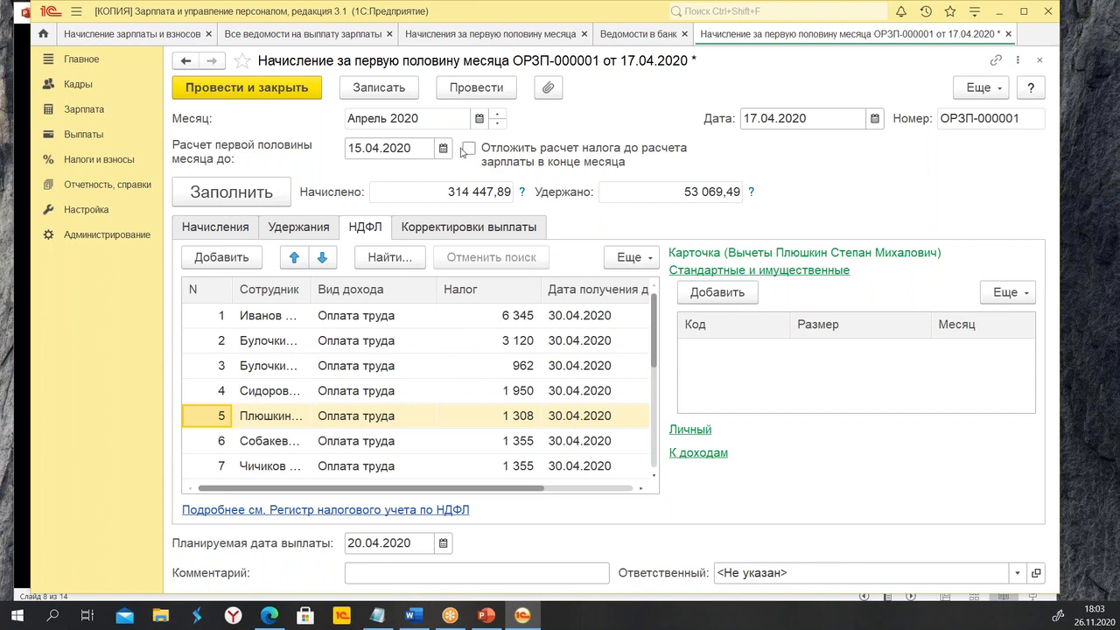
Enable "Отложить расчет налога до расчета зарплаты в конце месяца" in the accrual, review its other sections, then post and close it.
click(470, 150)
click(470, 150)
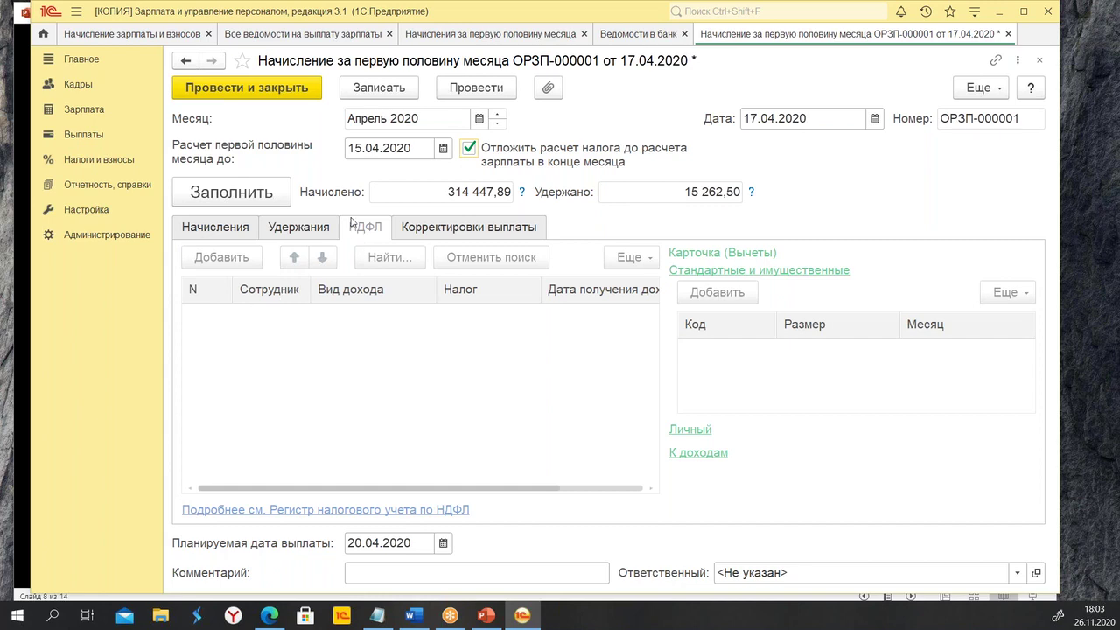
click(290, 229)
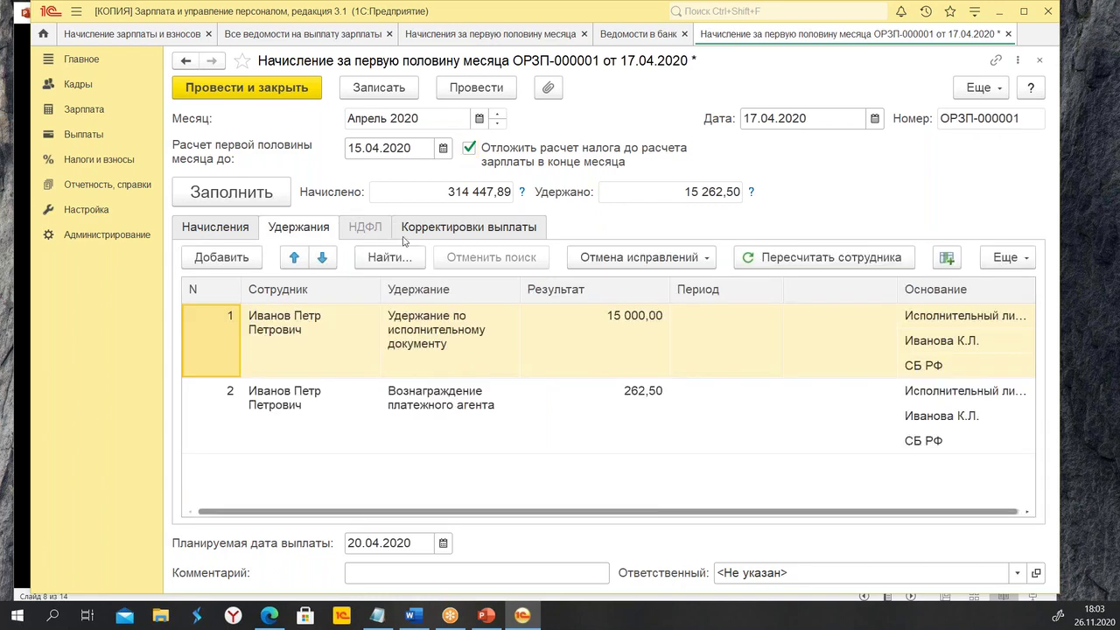
click(458, 230)
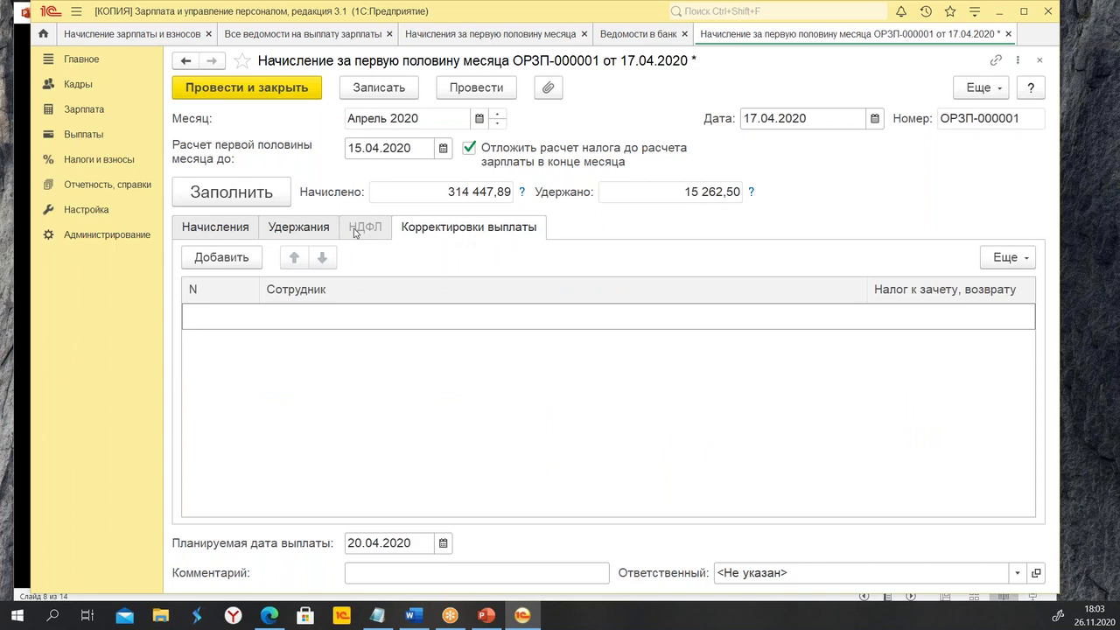
click(204, 229)
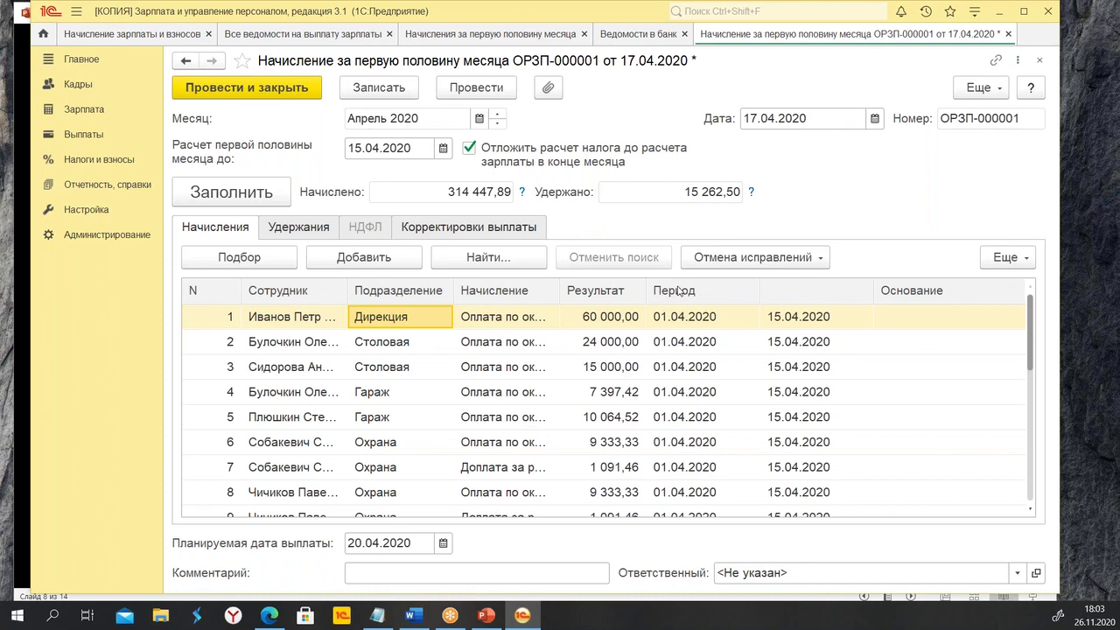
click(295, 91)
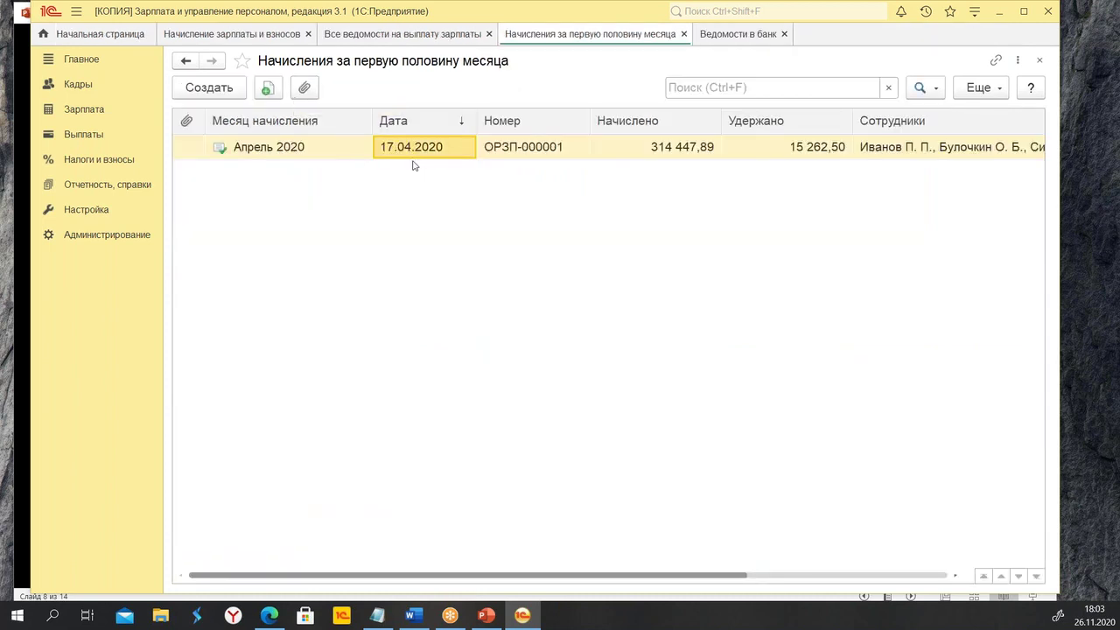
Examine the payout and НДФЛ amounts in the April 2020 advance bank statement, then close it without saving.
click(399, 35)
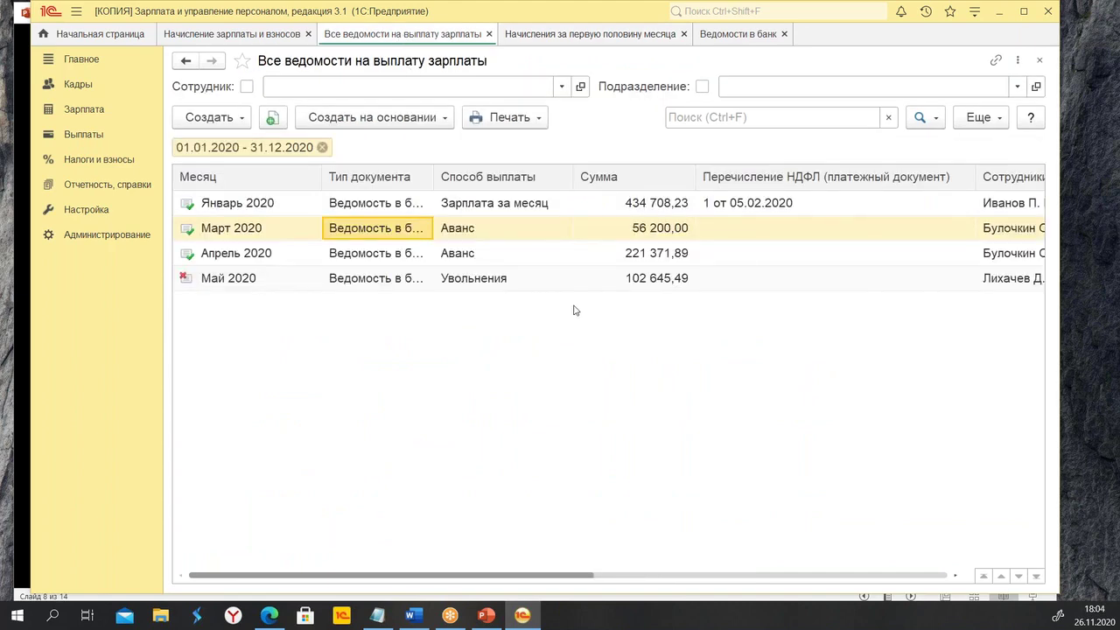
double_click(537, 253)
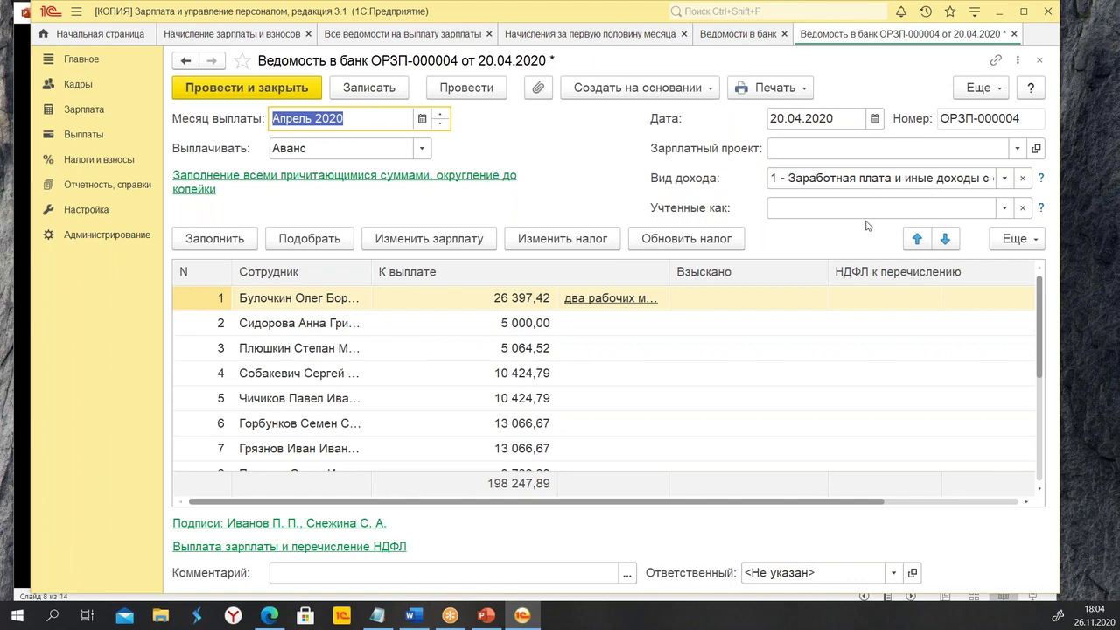
click(1014, 35)
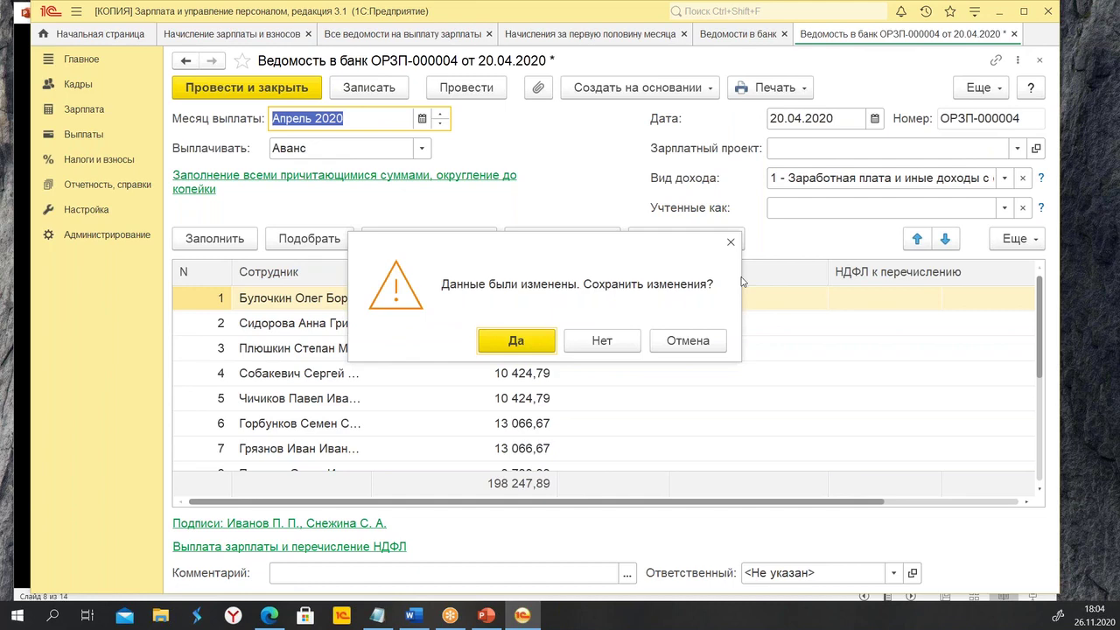
click(652, 340)
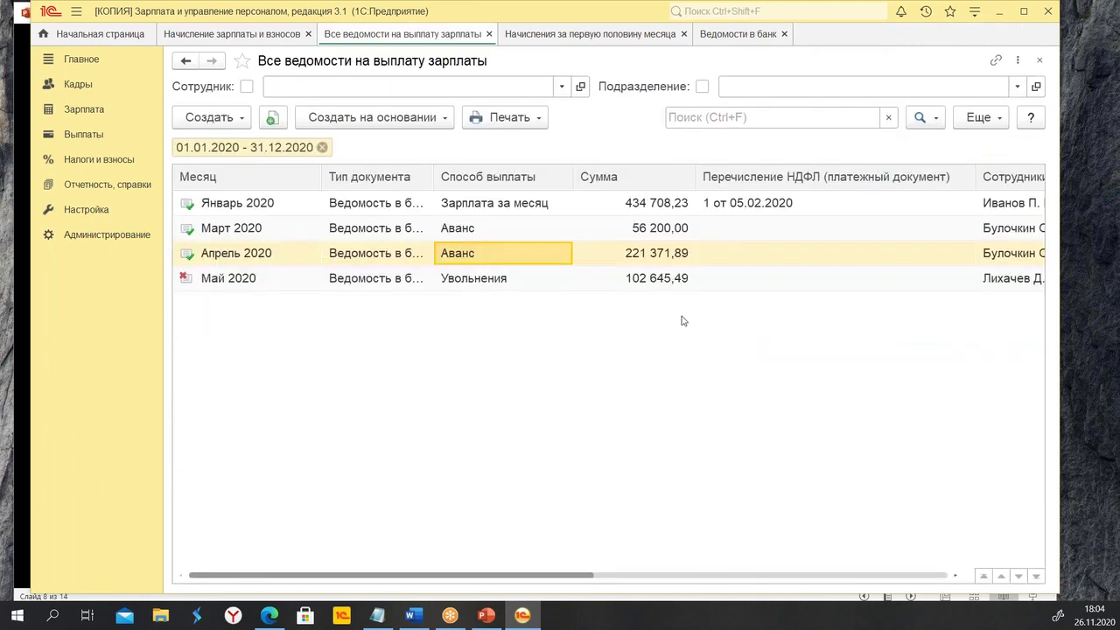
Reopen the April 2020 first-half accrual, disable postponing the tax calculation to month end, and look over the accrual results.
click(641, 38)
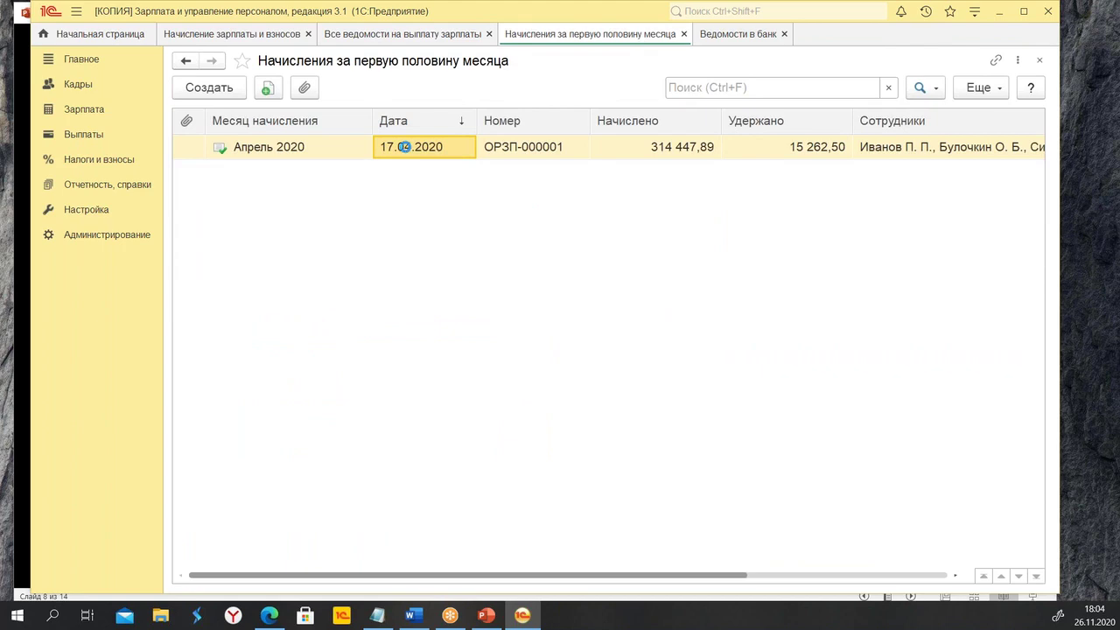
double_click(406, 149)
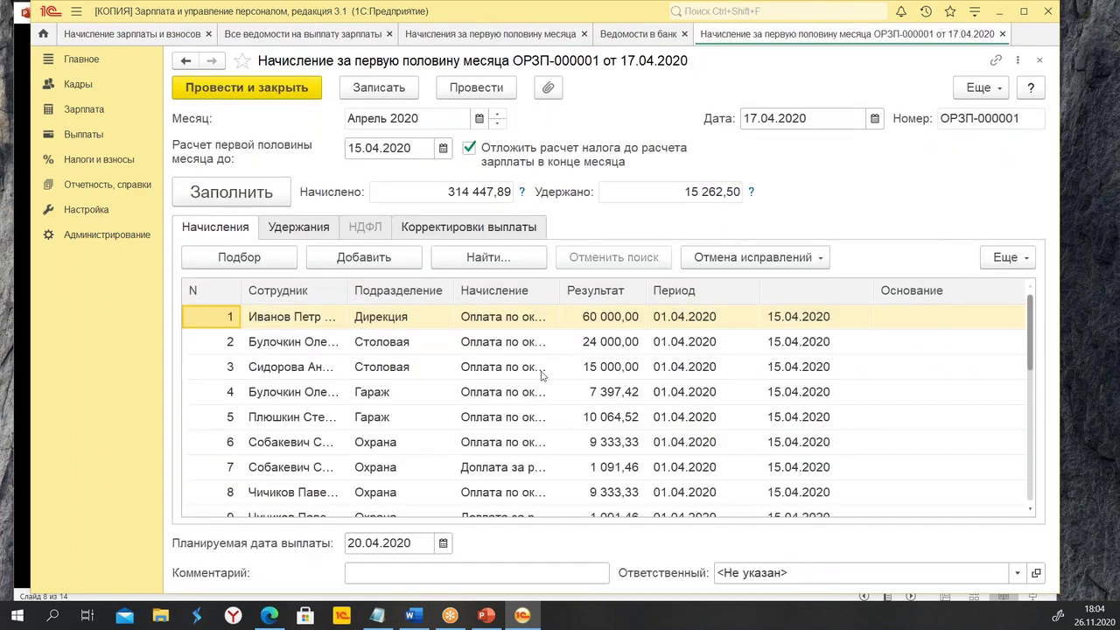
click(469, 150)
click(469, 148)
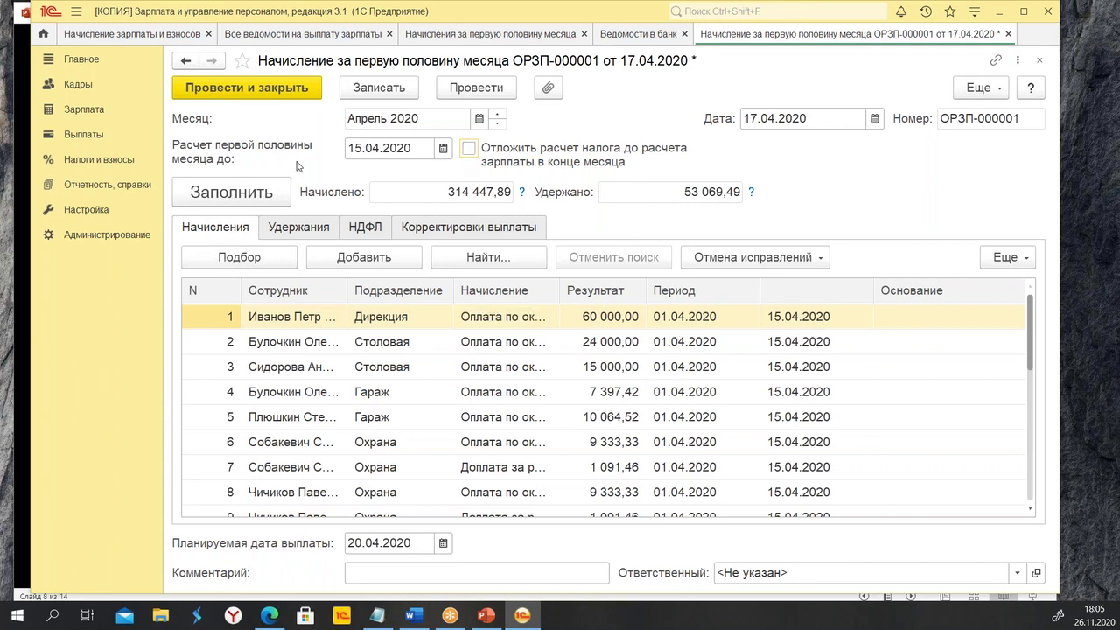
click(613, 325)
click(638, 385)
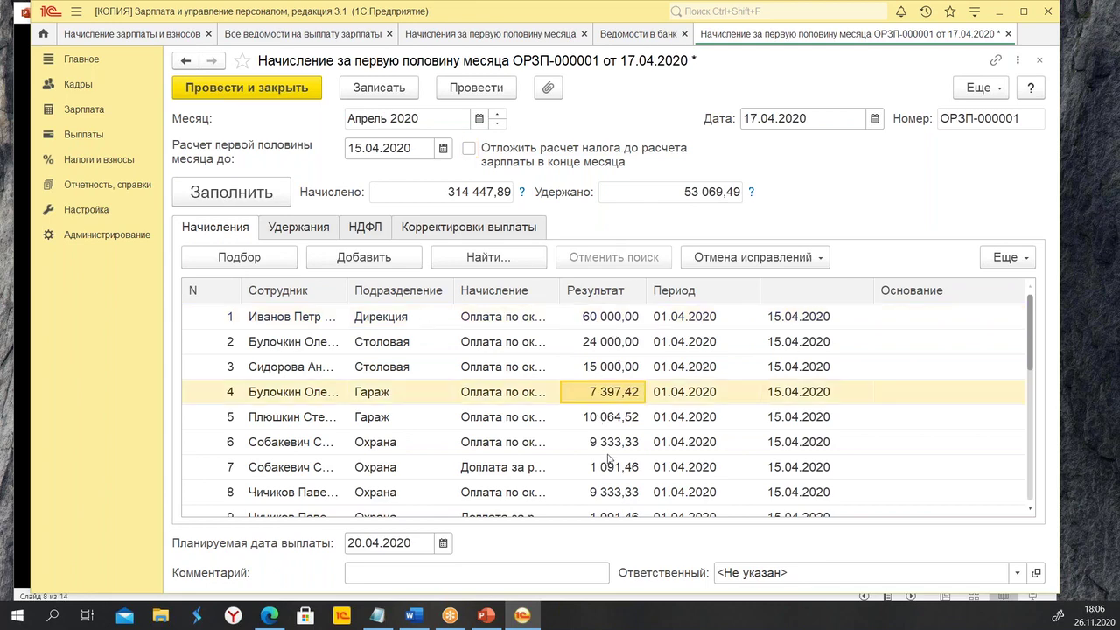
Enable postponing the tax calculation to month end again, refill the accrual, and view its deductions.
click(469, 148)
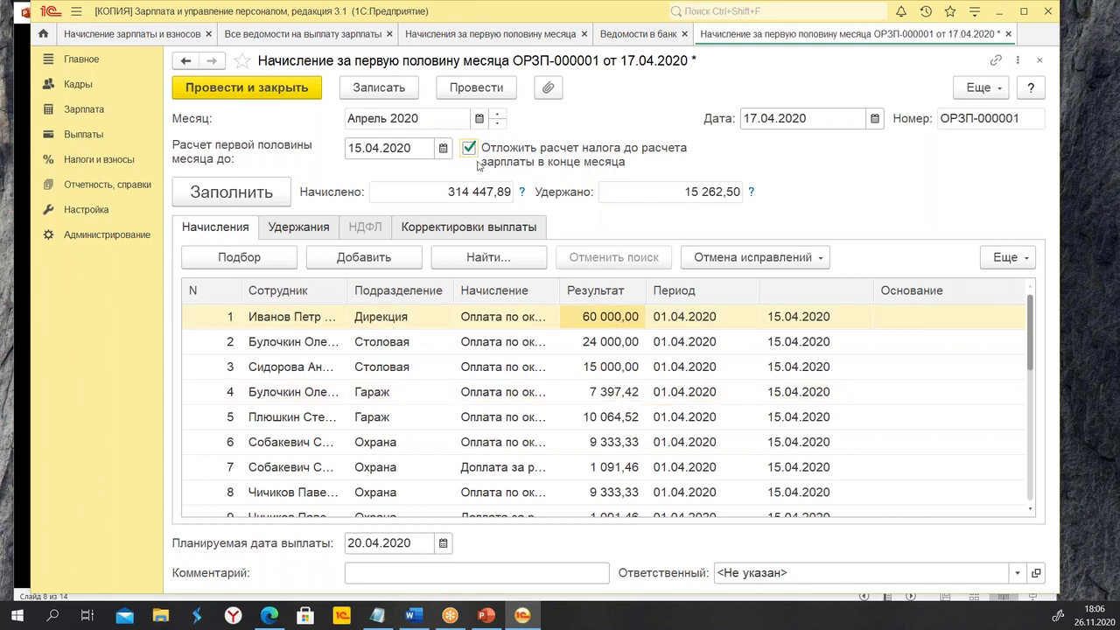
click(248, 194)
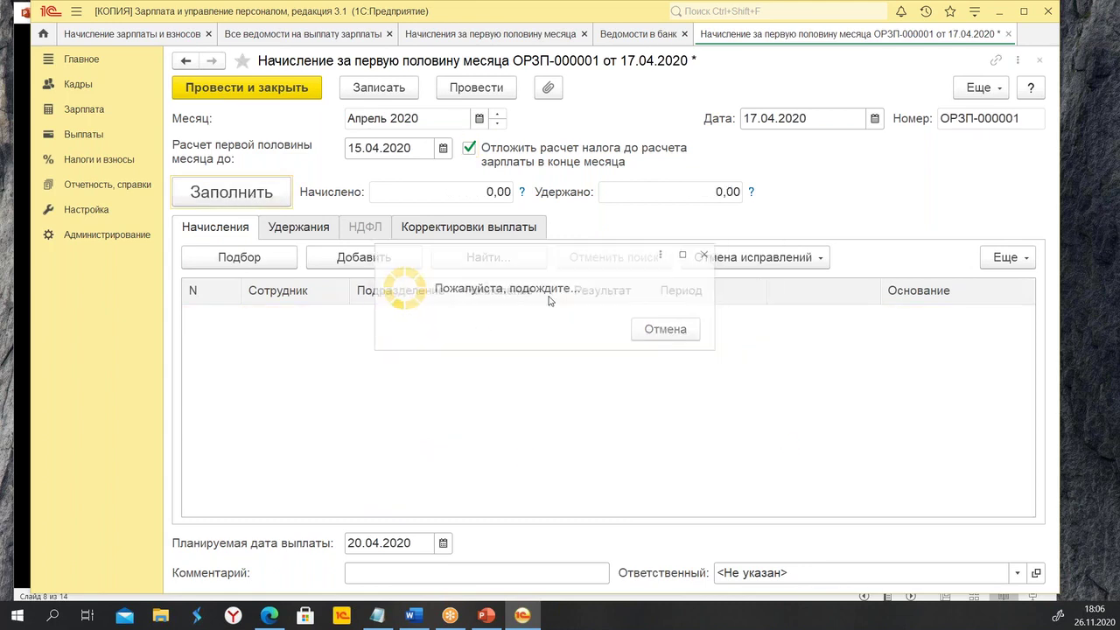
click(319, 233)
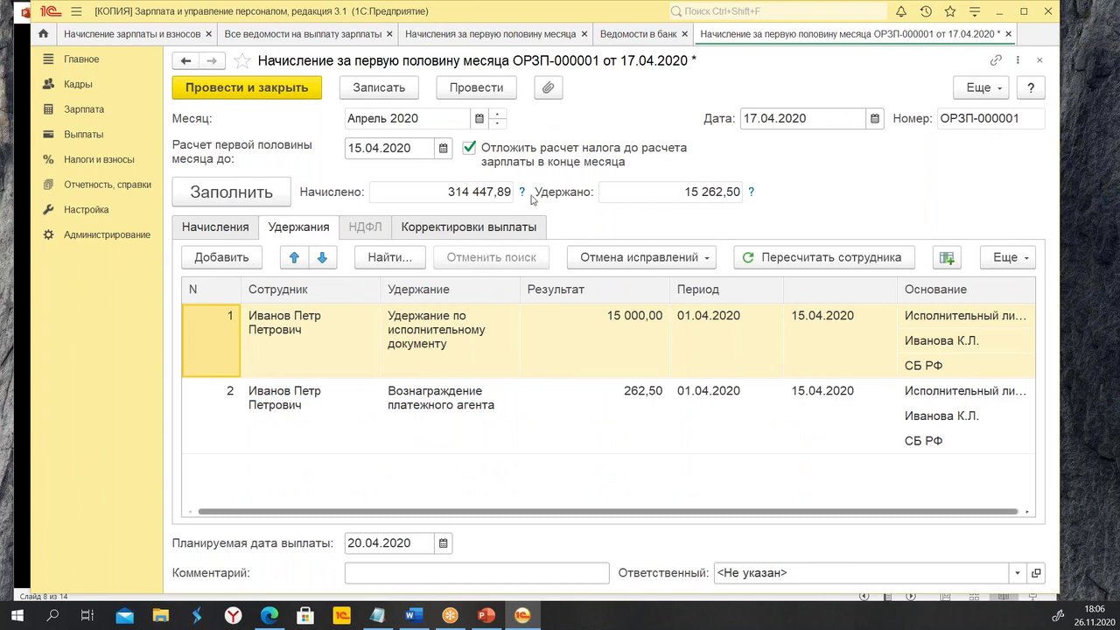
Disable "Отложить расчет налога до расчета зарплаты в конце месяца" and check the recalculated deductions and НДФЛ lines.
click(470, 149)
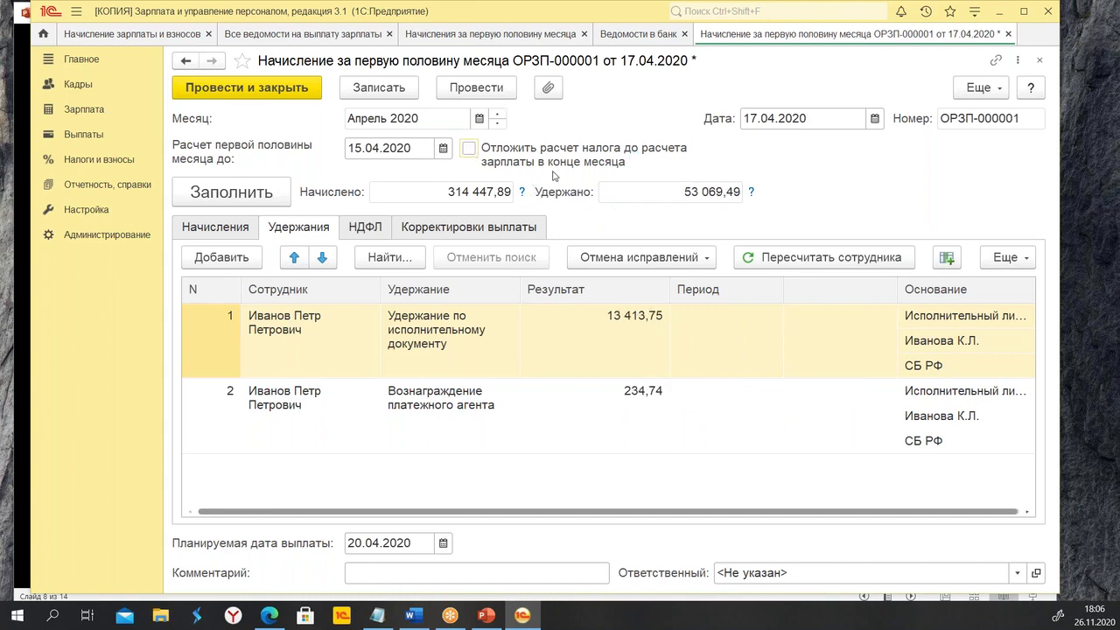
click(211, 234)
click(324, 233)
click(370, 229)
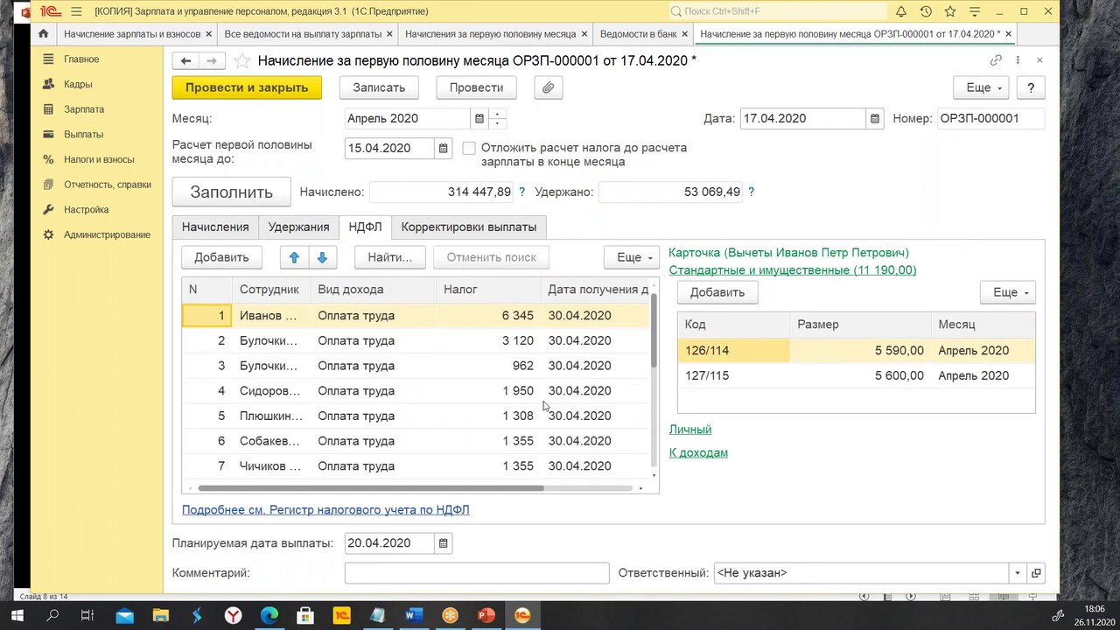
Compare the employees' accrual results for the first half of April with the НДФЛ calculated for each of them.
click(223, 227)
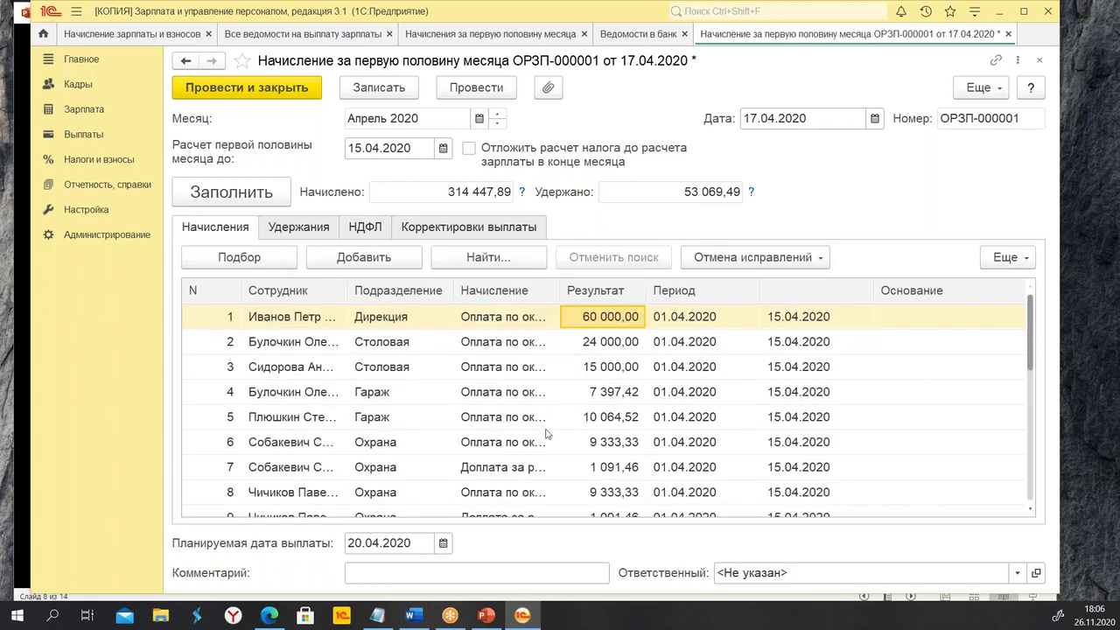
scroll(569, 420, down, 2)
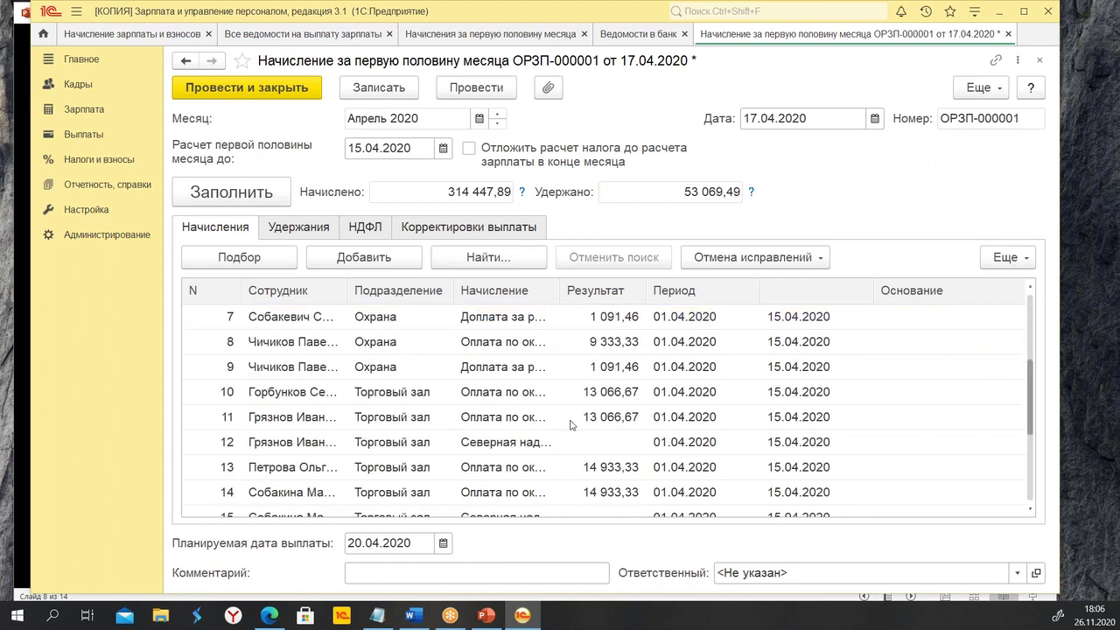
scroll(570, 424, up, 2)
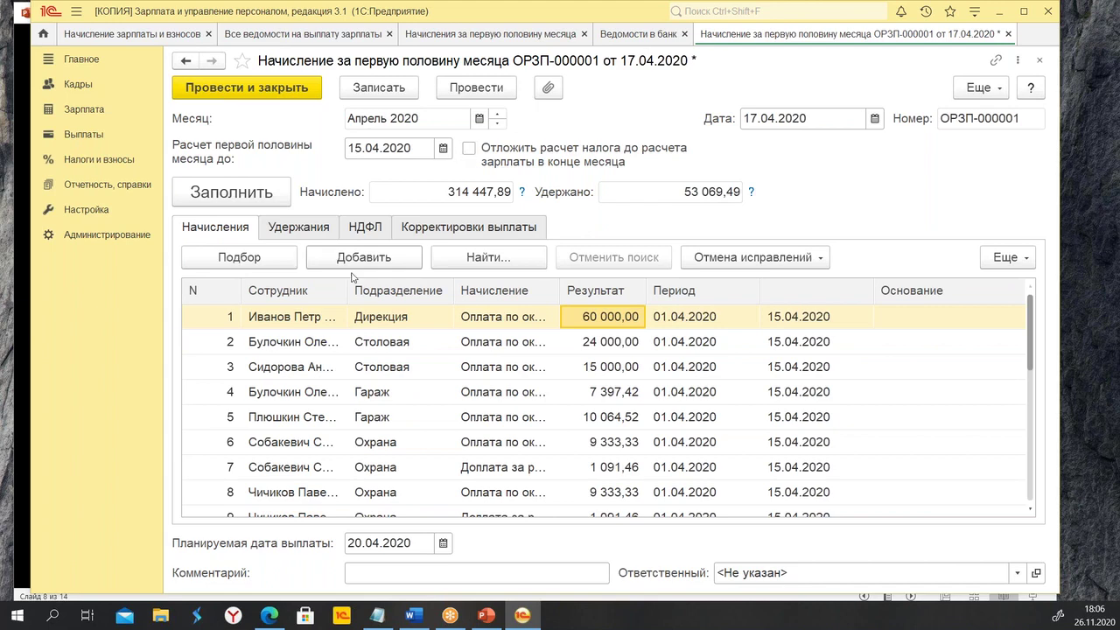
click(368, 229)
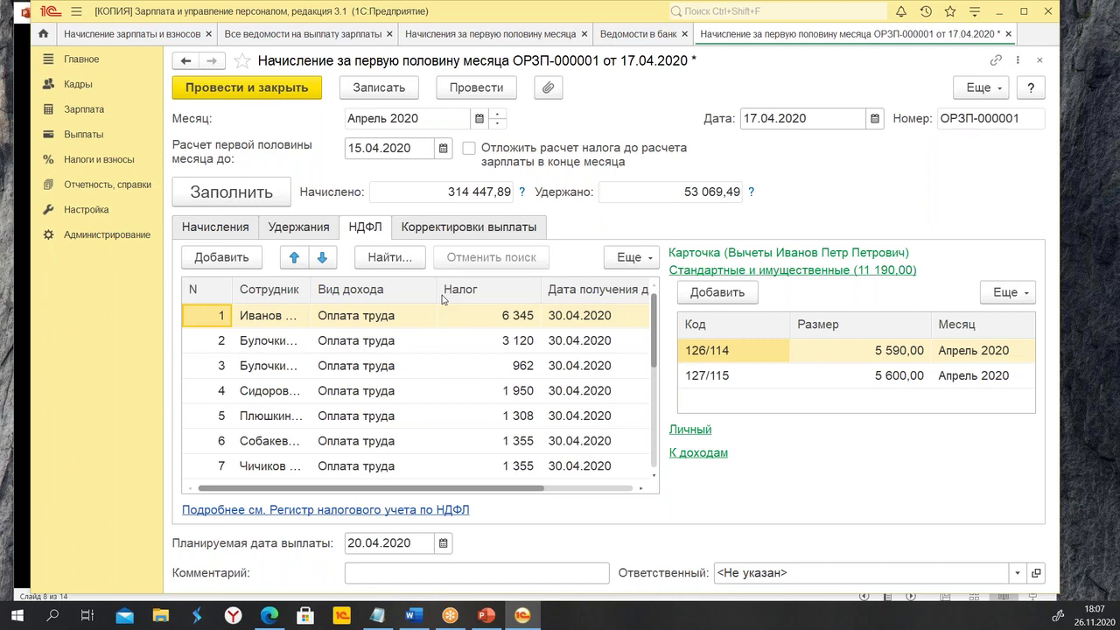
click(502, 343)
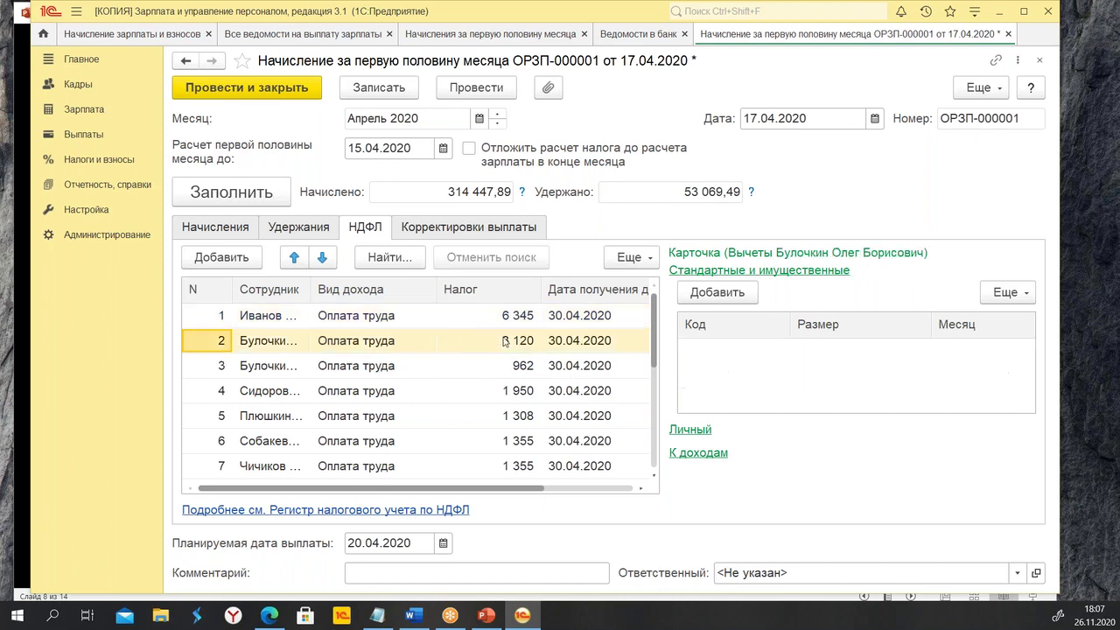
click(218, 229)
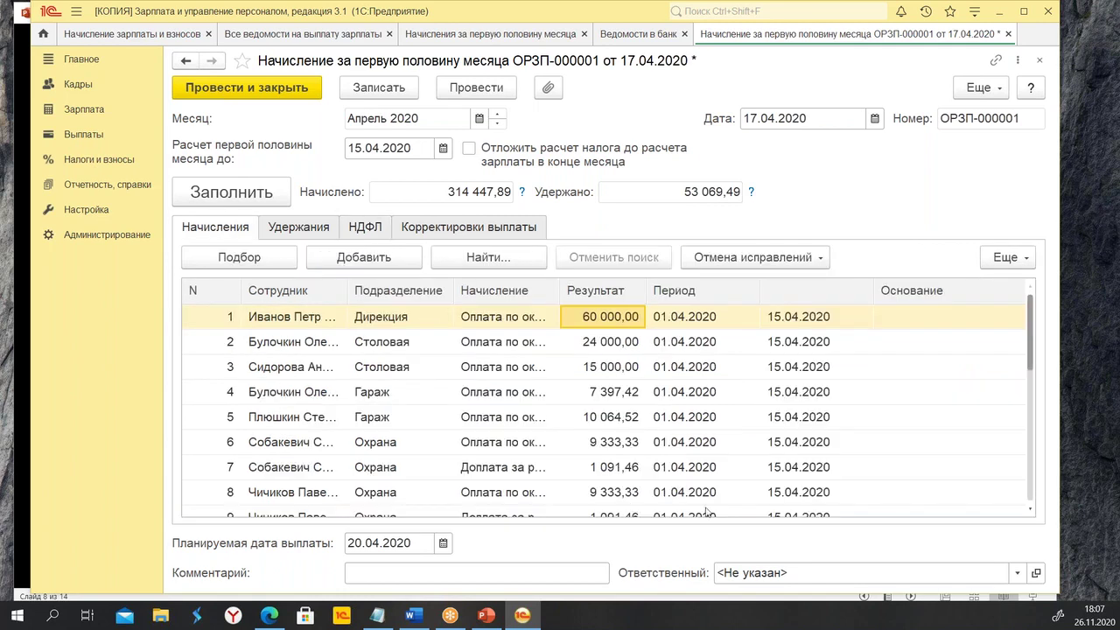
double_click(573, 322)
click(604, 343)
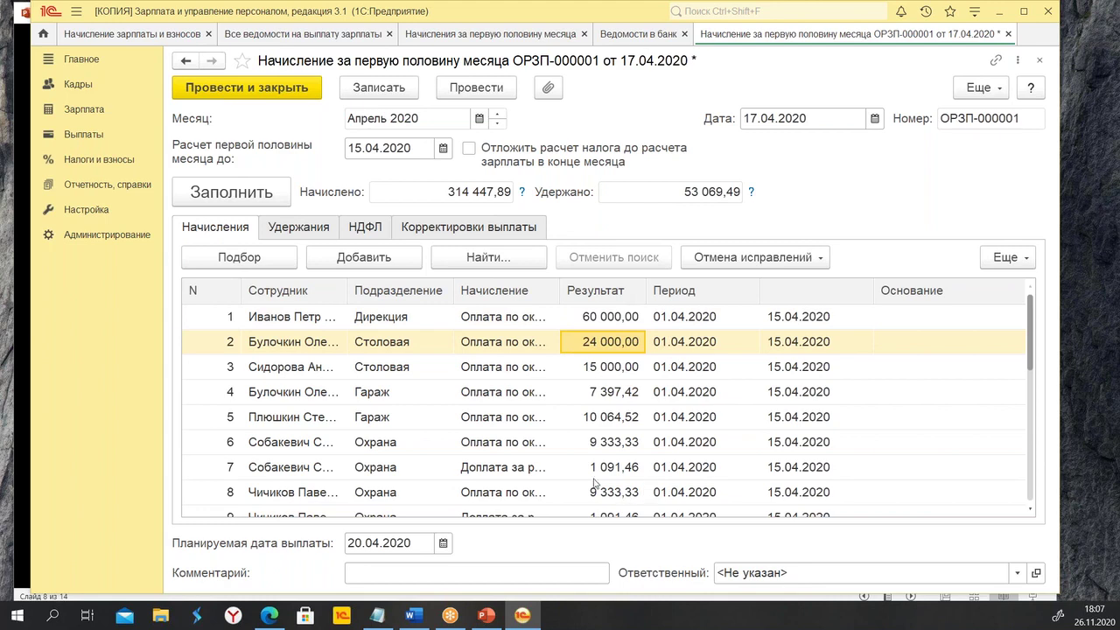
Look over the employees' accrual results and enable "Отложить расчет налога до расчета зарплаты в конце месяца" in the accrual.
click(592, 398)
key(Return)
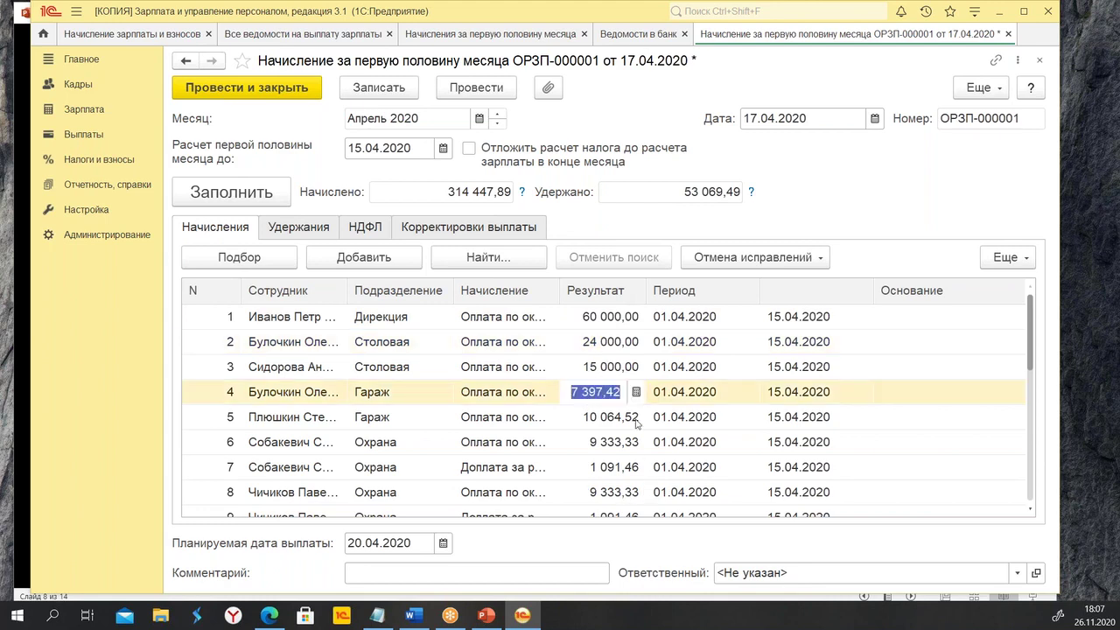
key(Return)
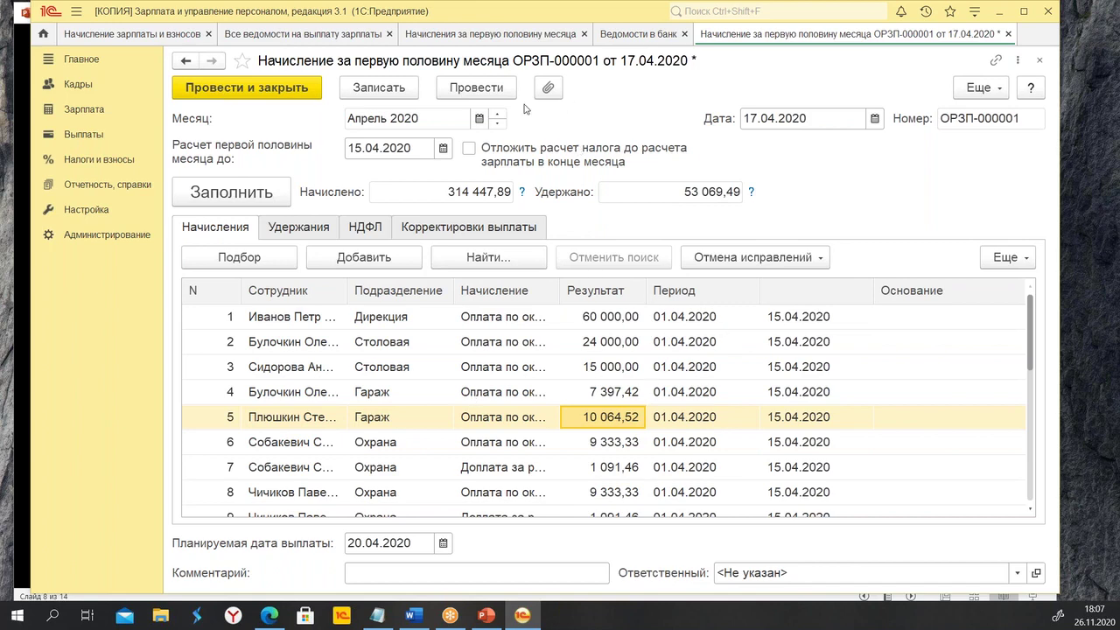
click(469, 149)
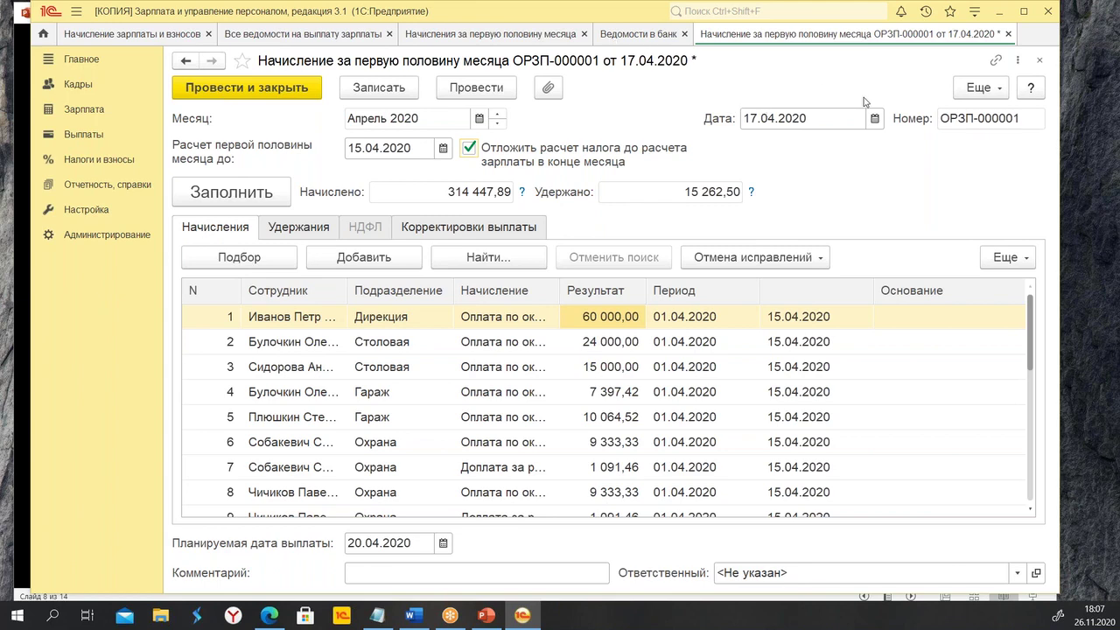
Open the НДФЛ settings in the accounting policy of АО "Орион-А".
click(102, 208)
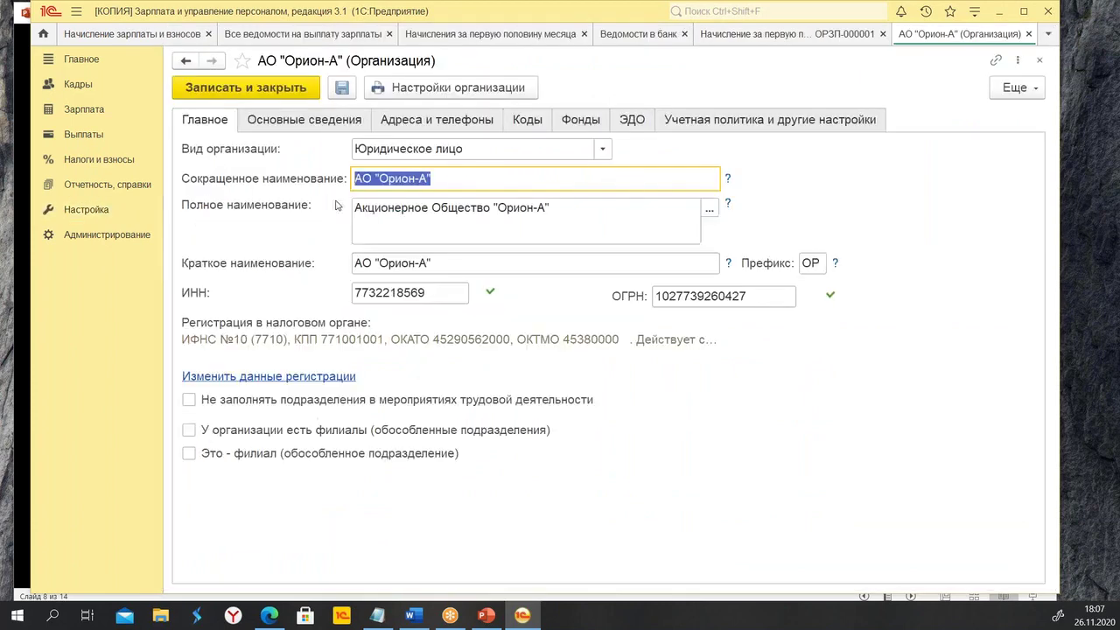
click(741, 118)
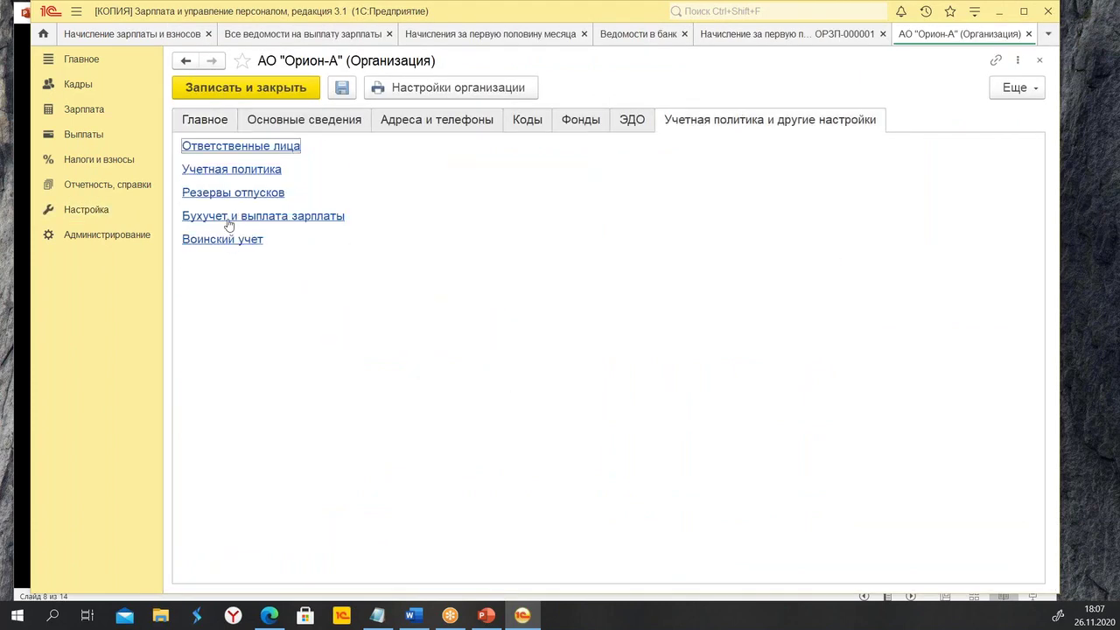
click(238, 170)
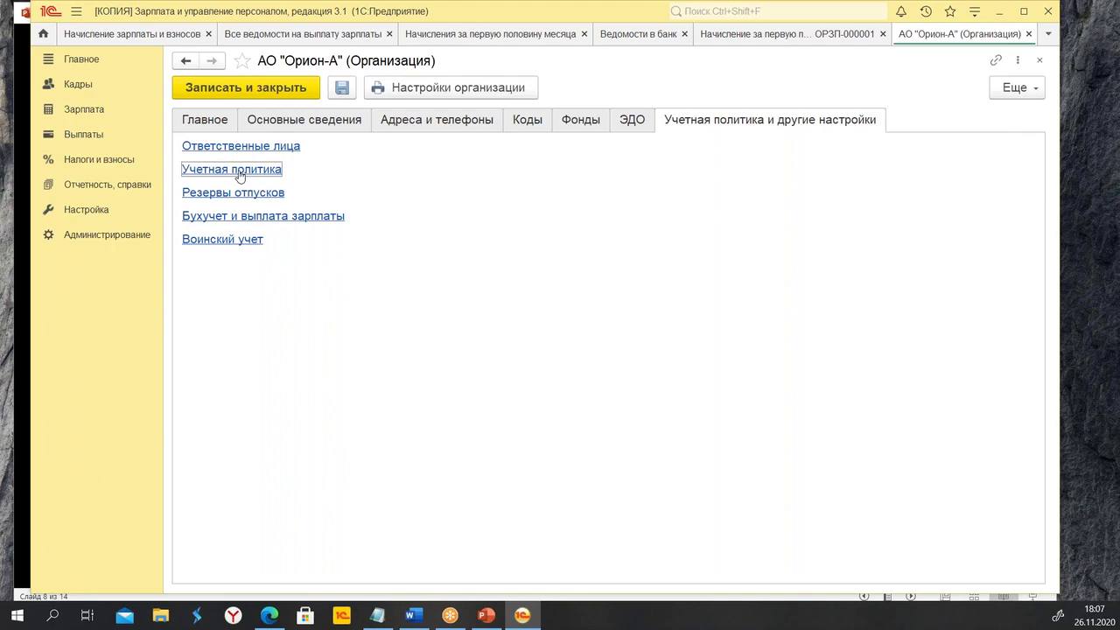
click(384, 95)
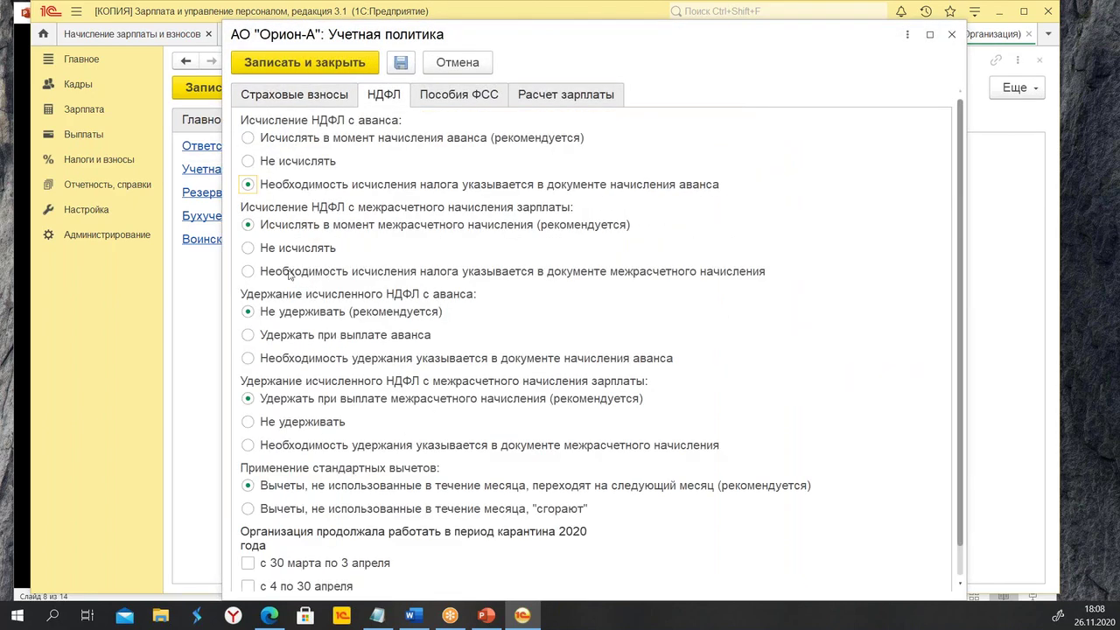
Try the options for withholding calculated НДФЛ from advances, ending on "Не удерживать (рекомендуется)".
click(374, 317)
click(297, 341)
click(305, 362)
click(253, 311)
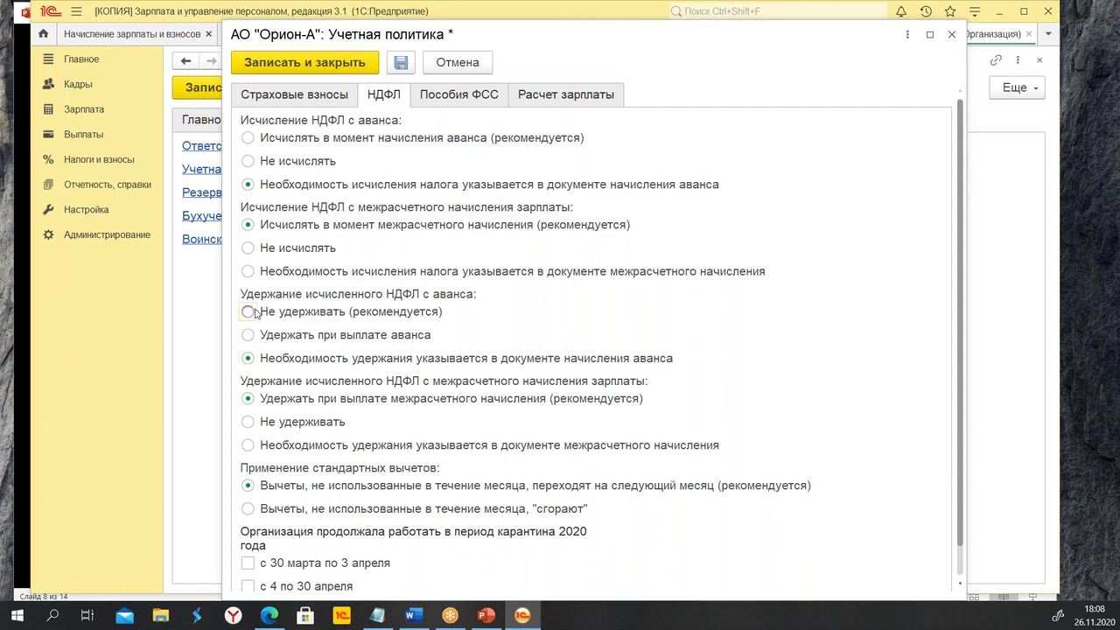
Open the April 2020 advance bank statement dated 20.04.2020 and check its "НДФЛ к перечислению" column.
click(123, 71)
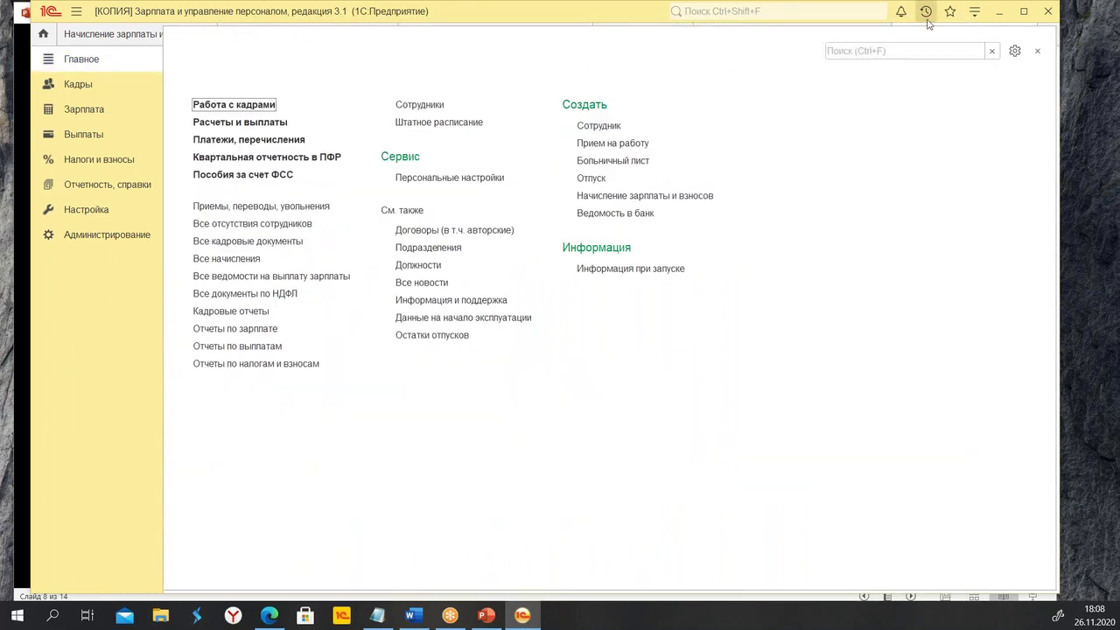
click(86, 140)
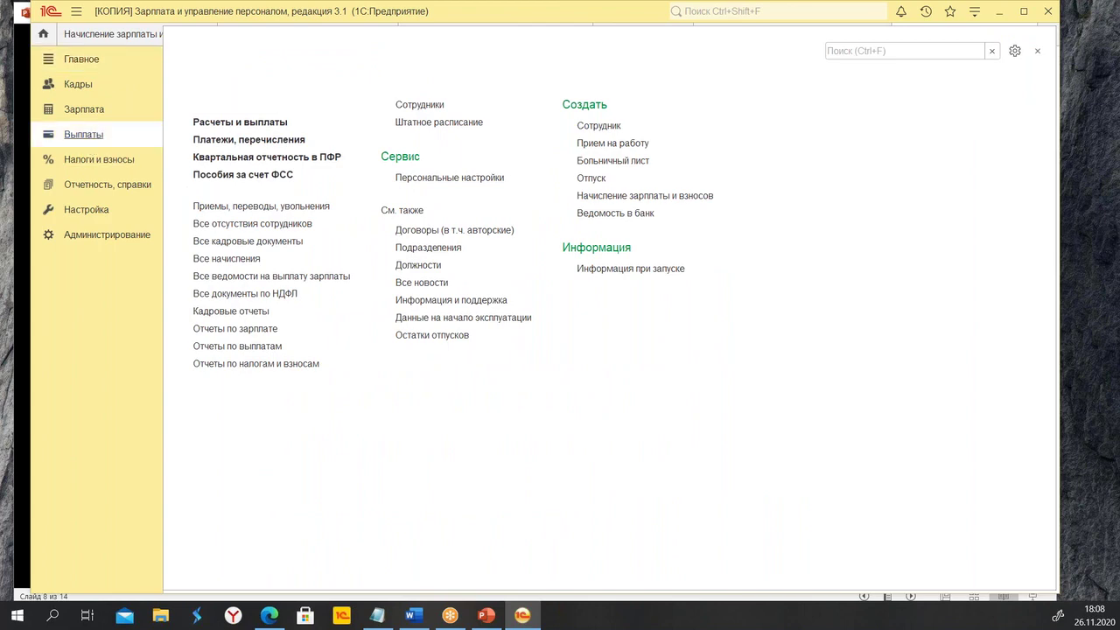
click(237, 173)
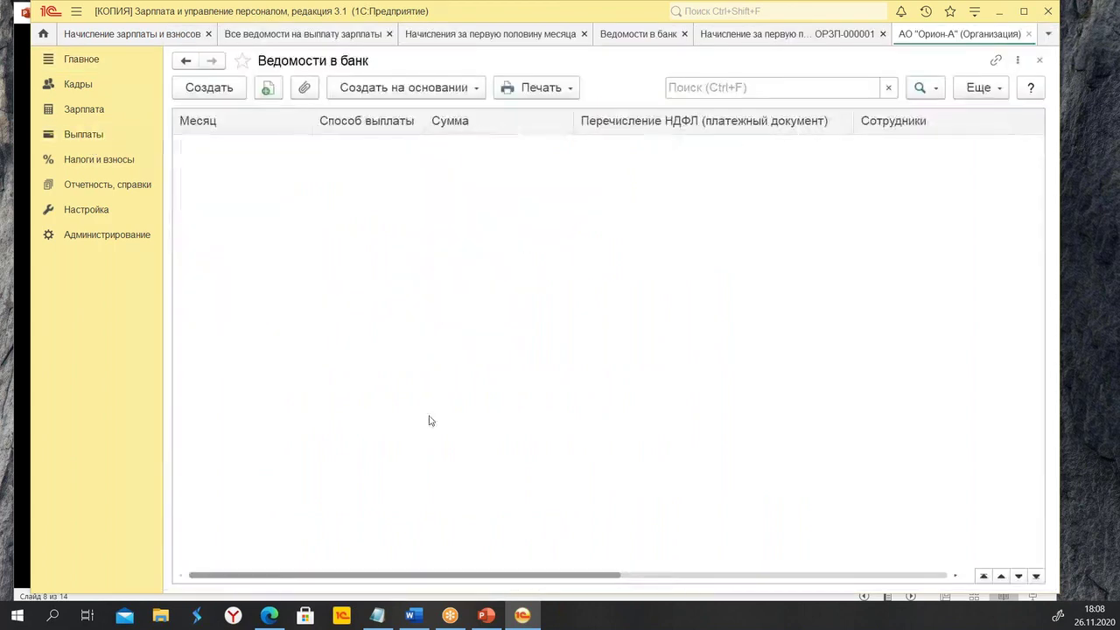
click(470, 527)
double_click(470, 527)
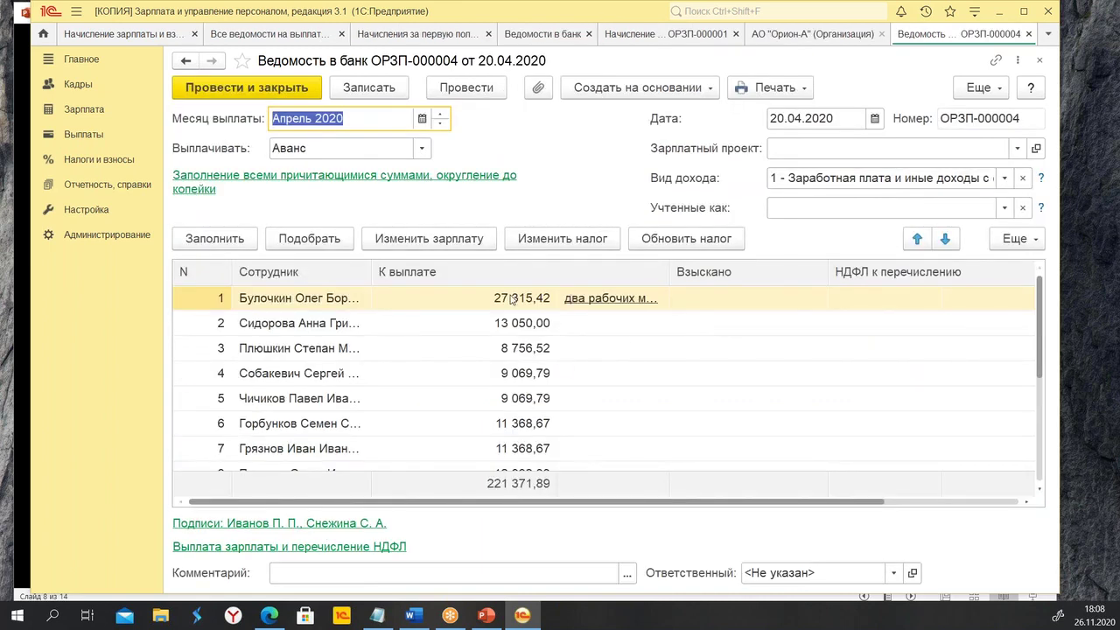
click(884, 298)
click(902, 399)
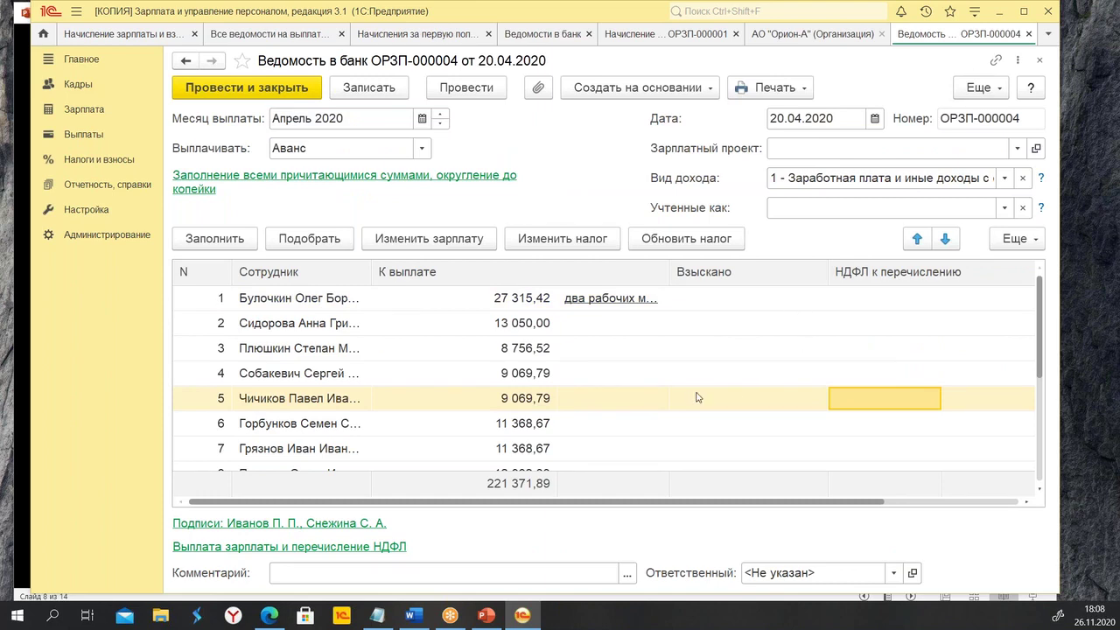
Refill the advance bank statement and review the employees' "К выплате" amounts.
click(206, 246)
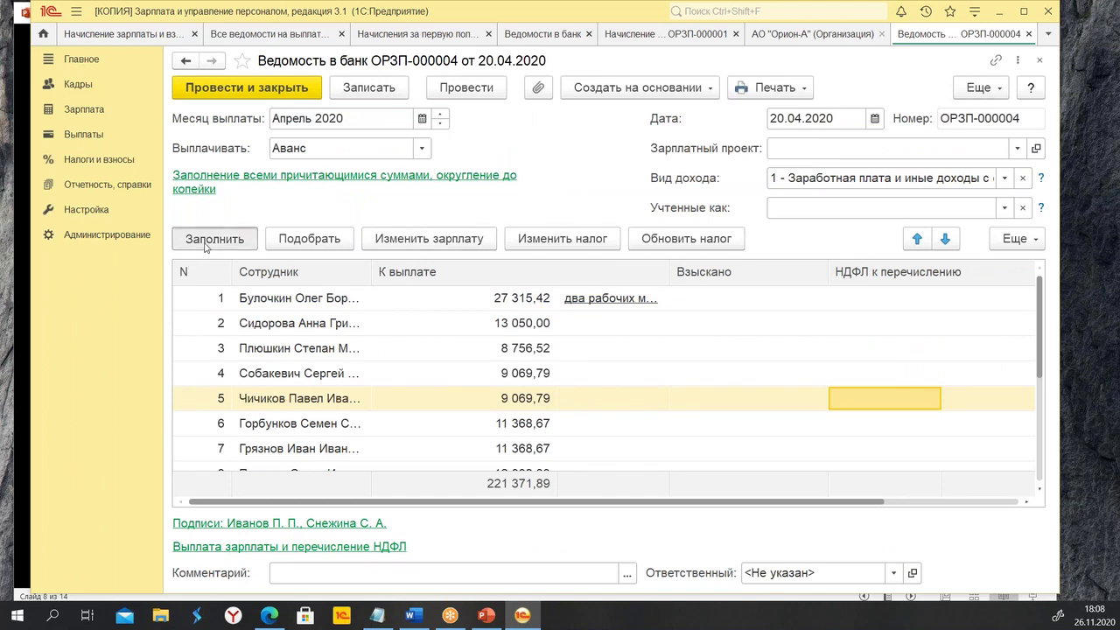
click(535, 298)
click(542, 355)
click(528, 427)
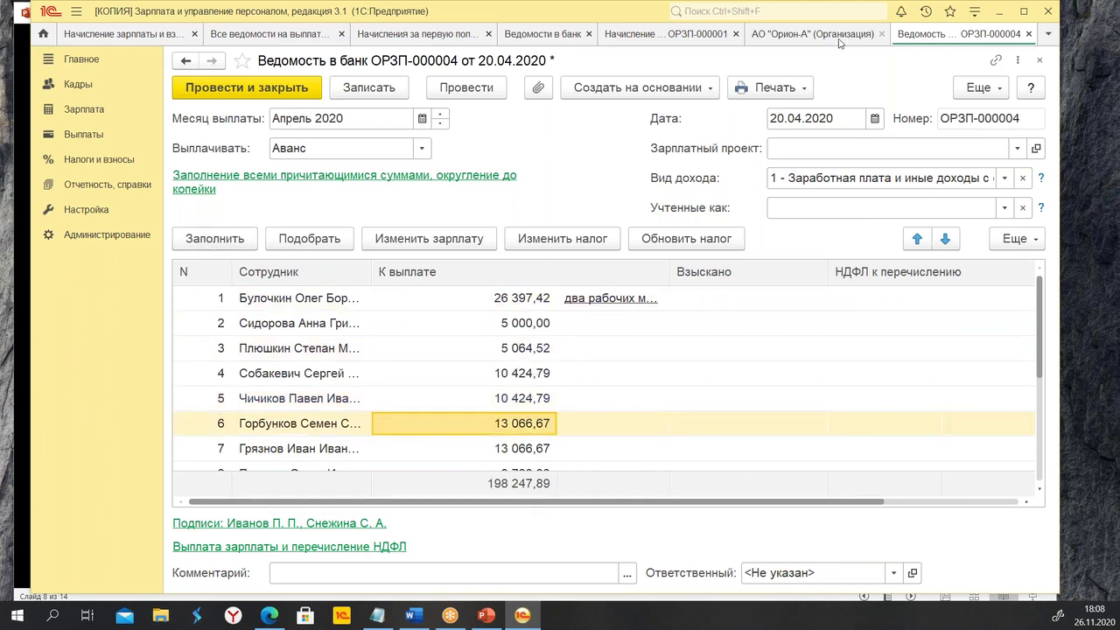
Set the withholding of calculated НДФЛ from advances to "Удержать при выплате аванса" and save the accounting policy.
click(804, 35)
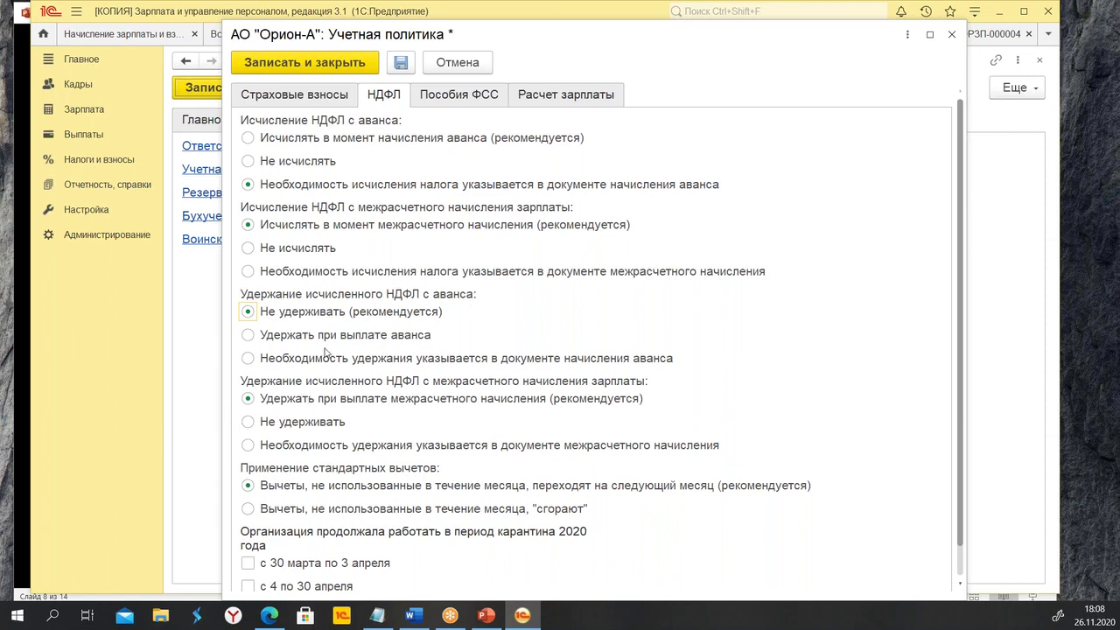
click(254, 340)
click(332, 57)
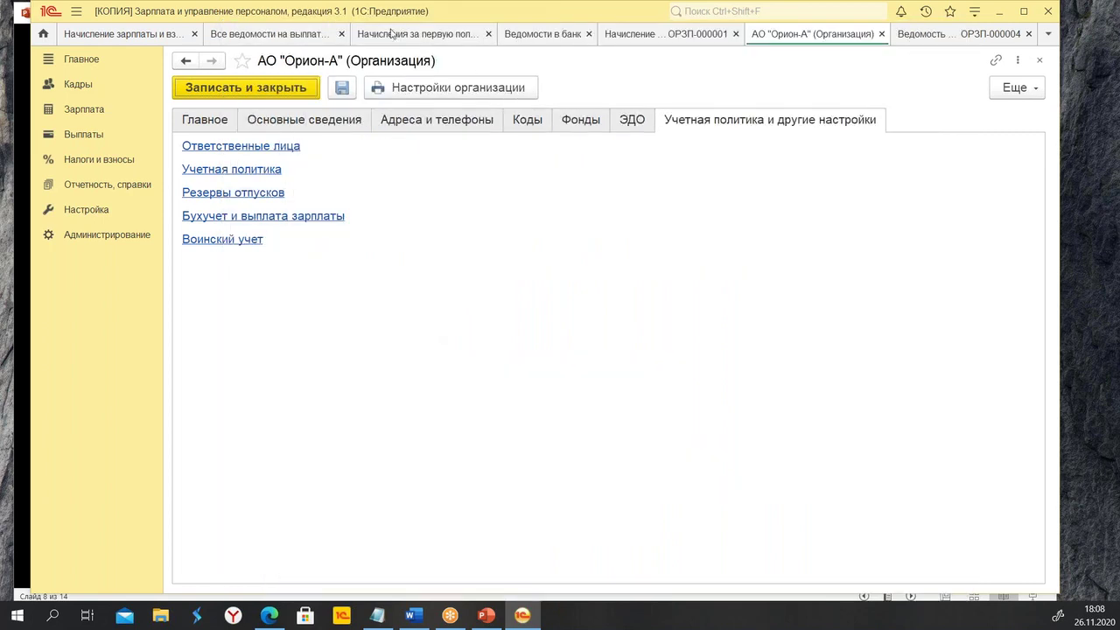
Return to the April 2020 first-half accrual and disable postponing the tax calculation until the month-end payroll.
click(406, 39)
double_click(498, 150)
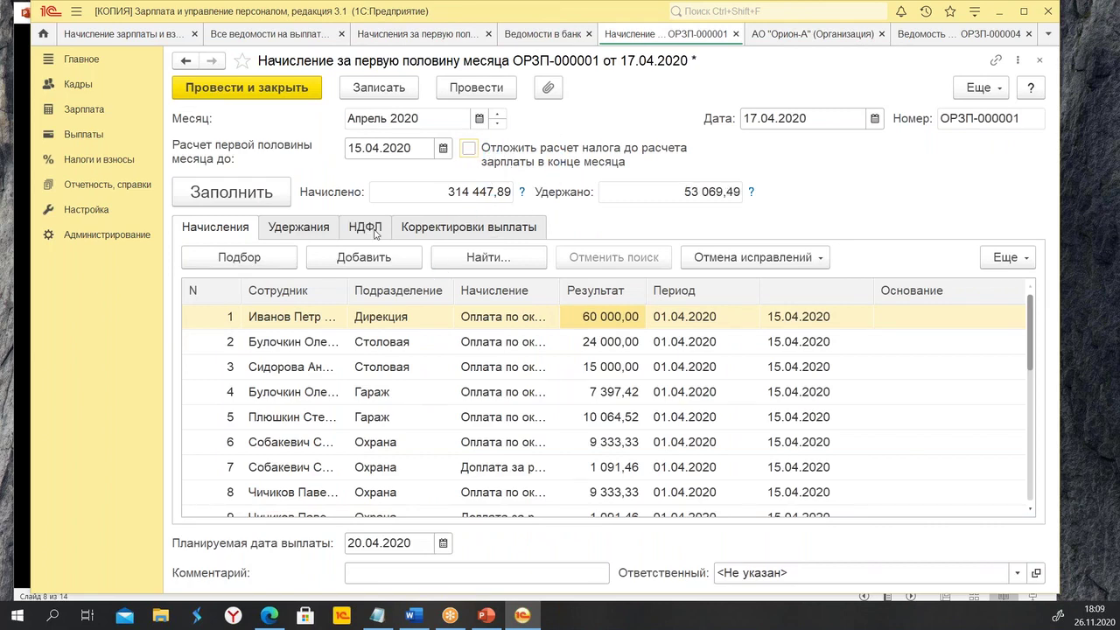
click(373, 229)
click(225, 233)
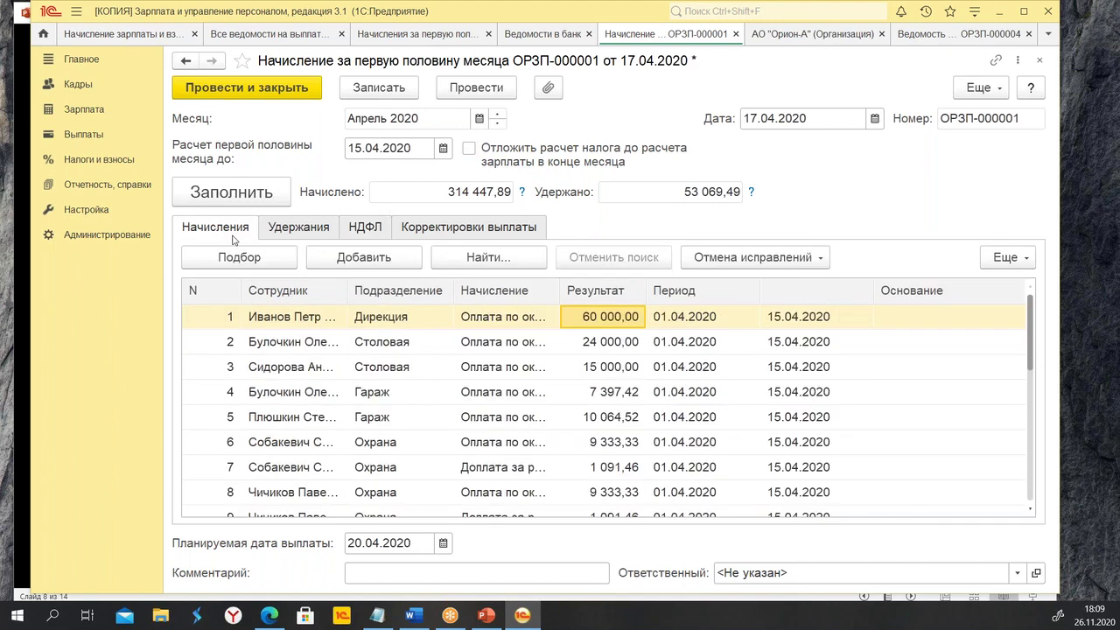
Refill the first-half accrual, check its calculated НДФЛ lines, and post and close the document.
click(238, 196)
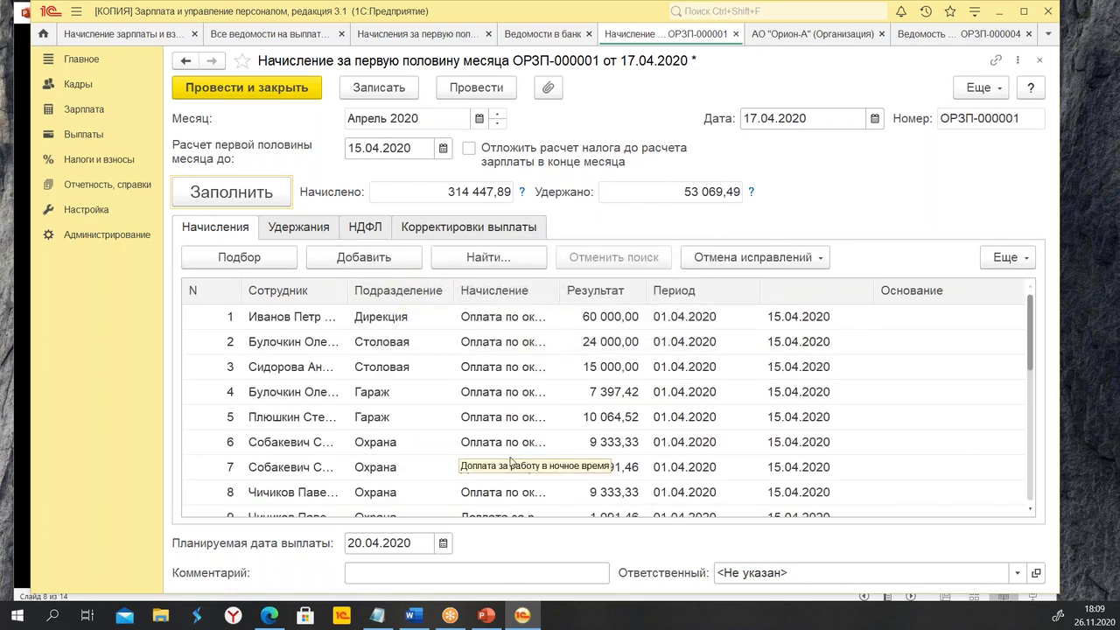
click(368, 229)
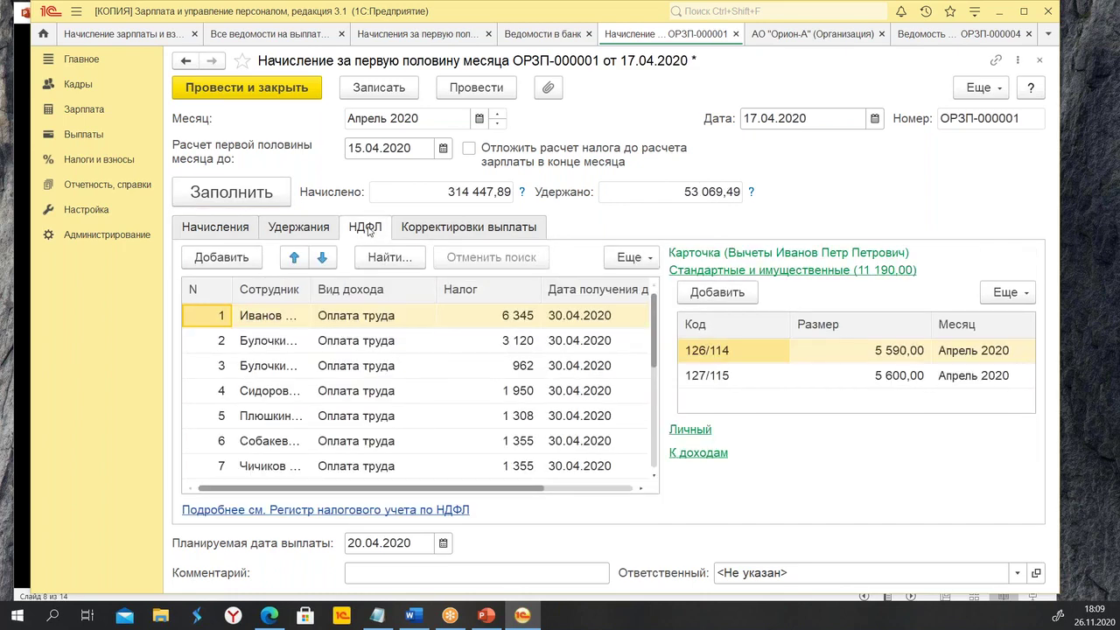
click(284, 97)
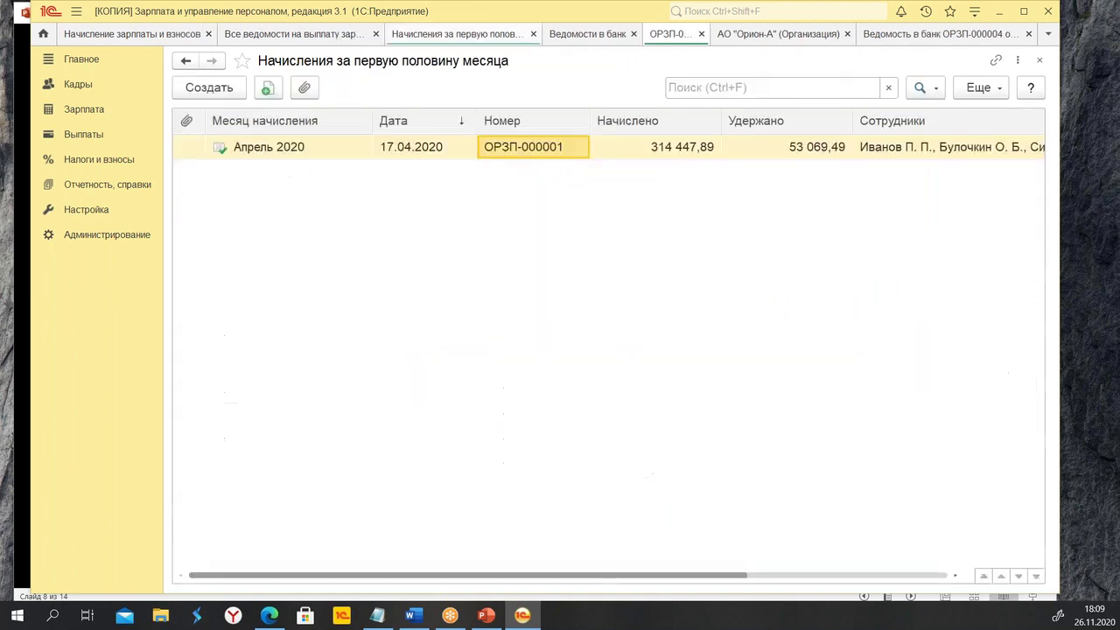
Refill the April advance bank statement, review "НДФЛ к перечислению" for the employees, and close the statement.
click(905, 40)
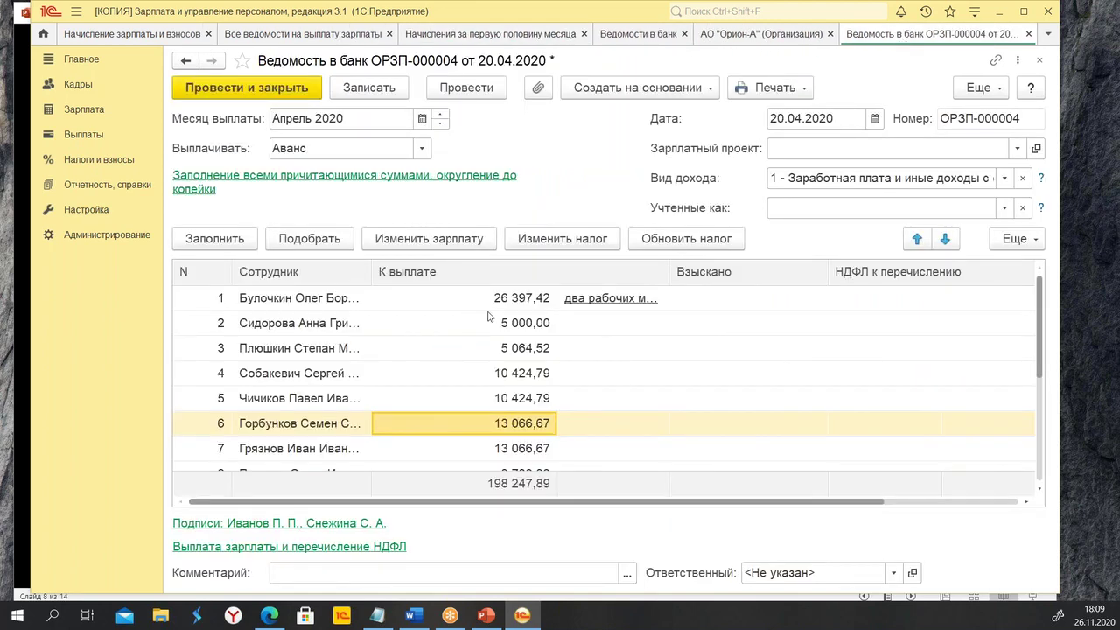
click(211, 241)
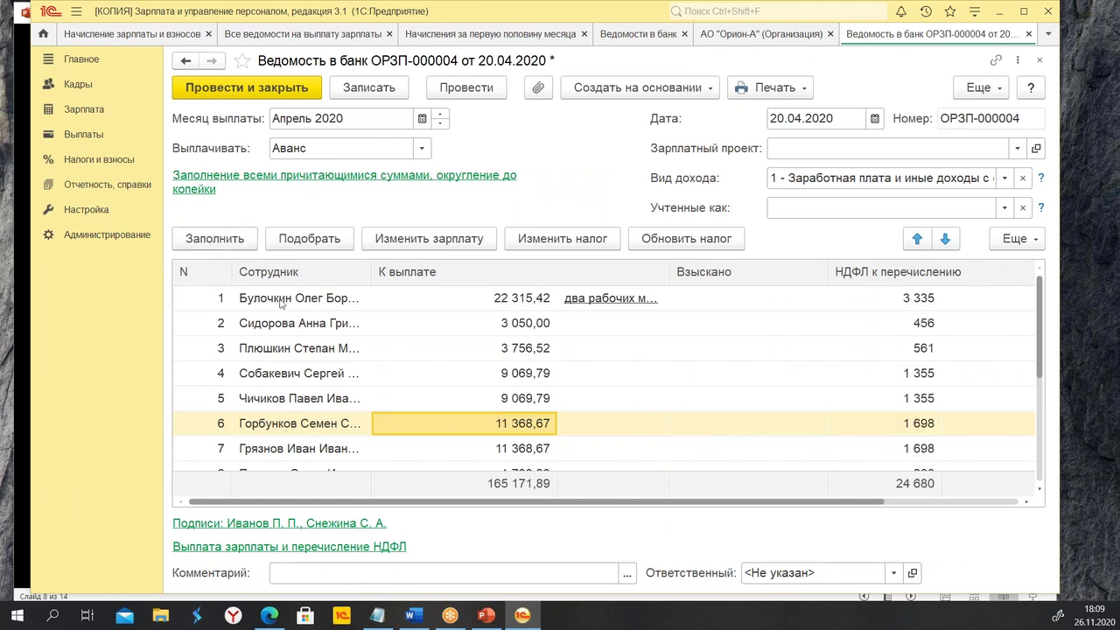
click(929, 302)
click(933, 325)
click(937, 382)
click(913, 408)
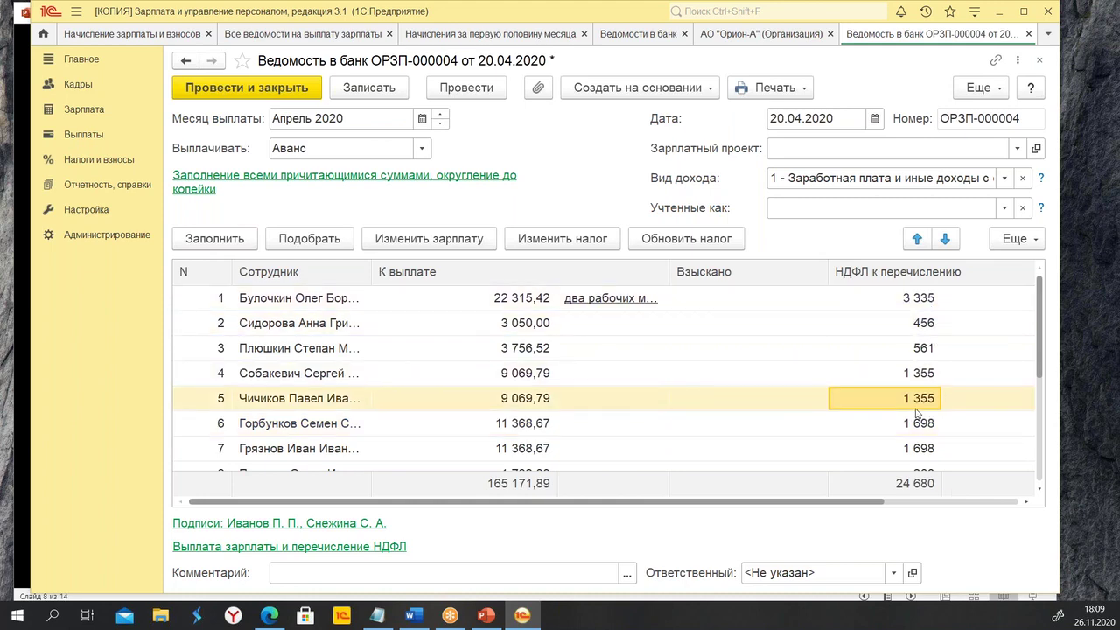
scroll(923, 416, down, 3)
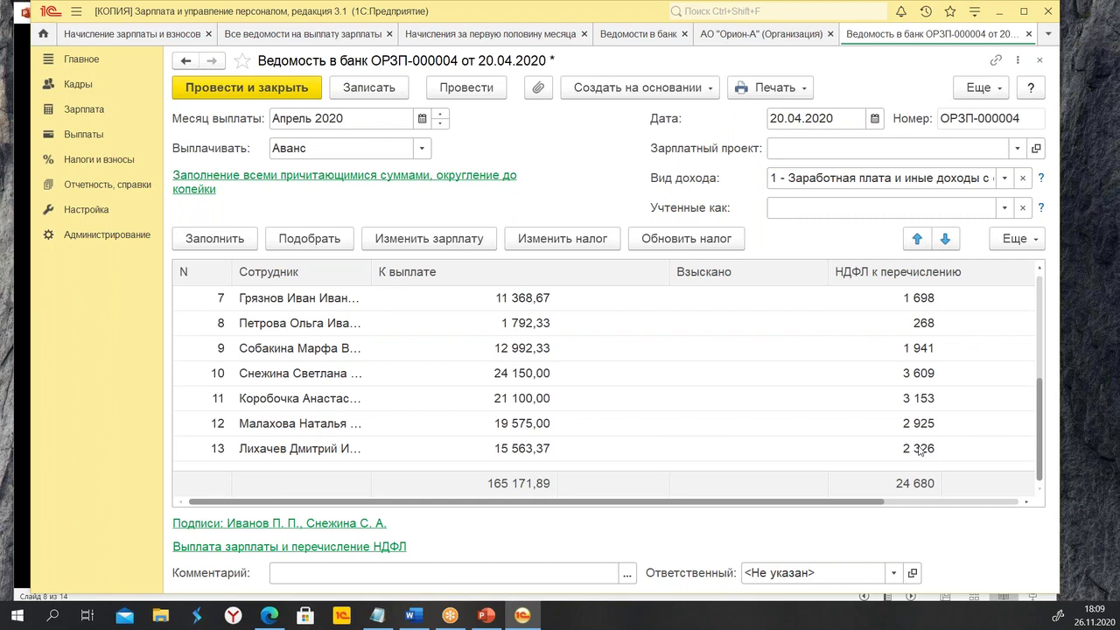
scroll(936, 398, up, 2)
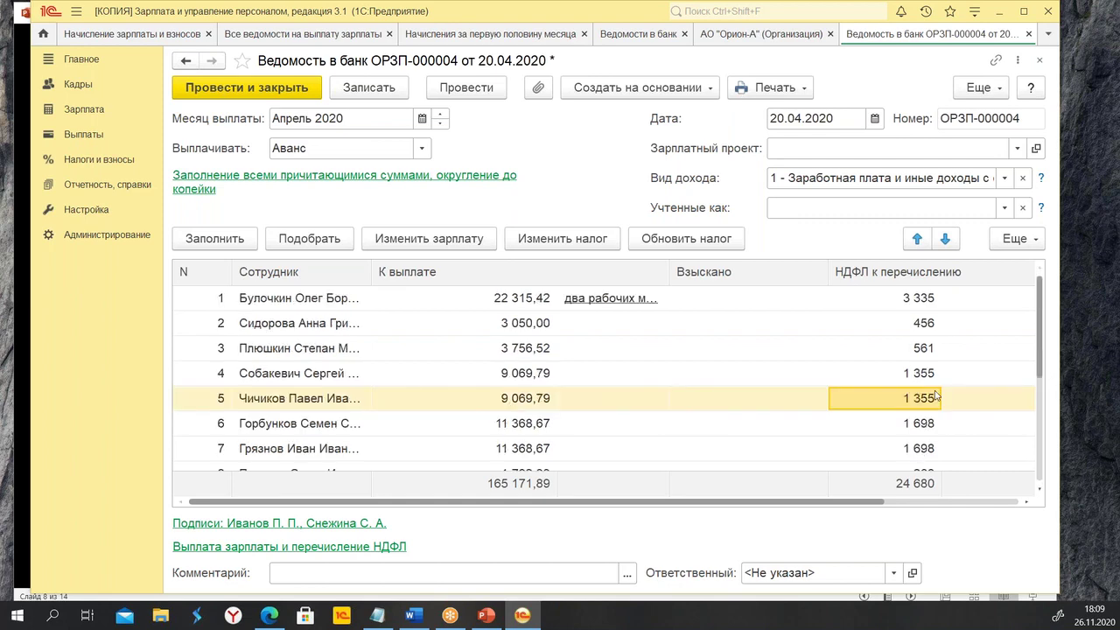
click(881, 450)
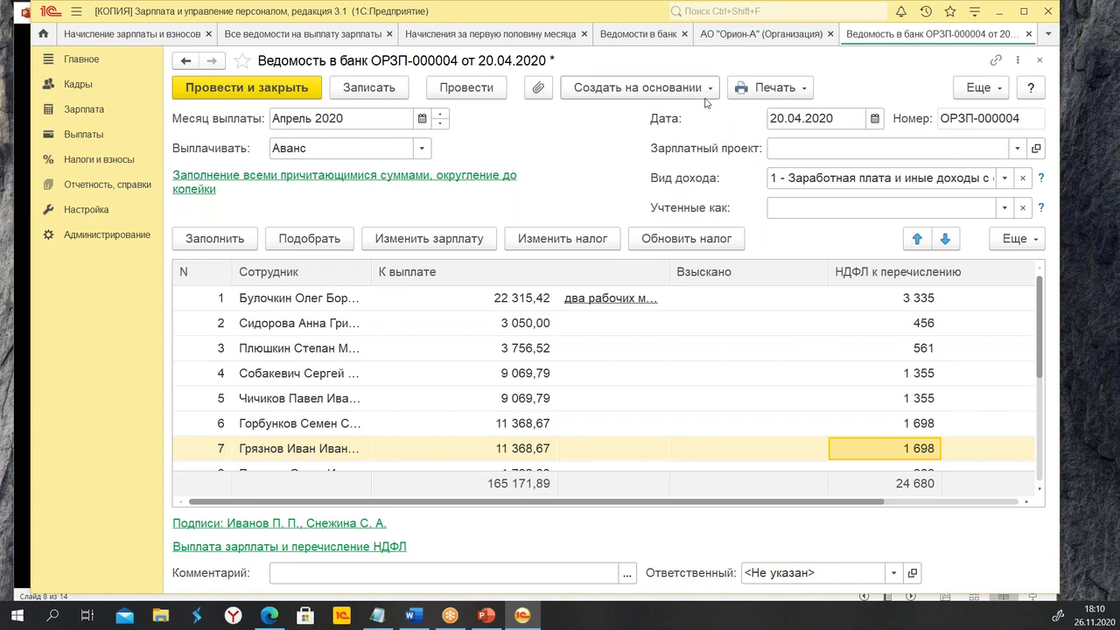
click(1040, 62)
click(603, 342)
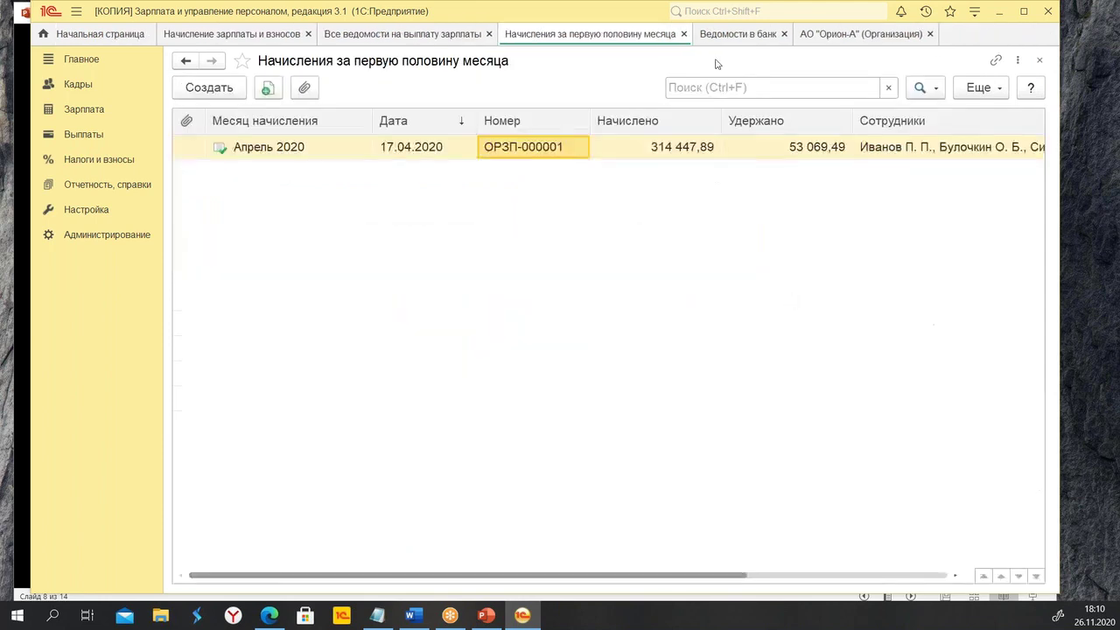
Set the accounting policy's НДФЛ withholding from advances to "Необходимость удержания указывается в документе начисления аванса" and save it.
click(846, 36)
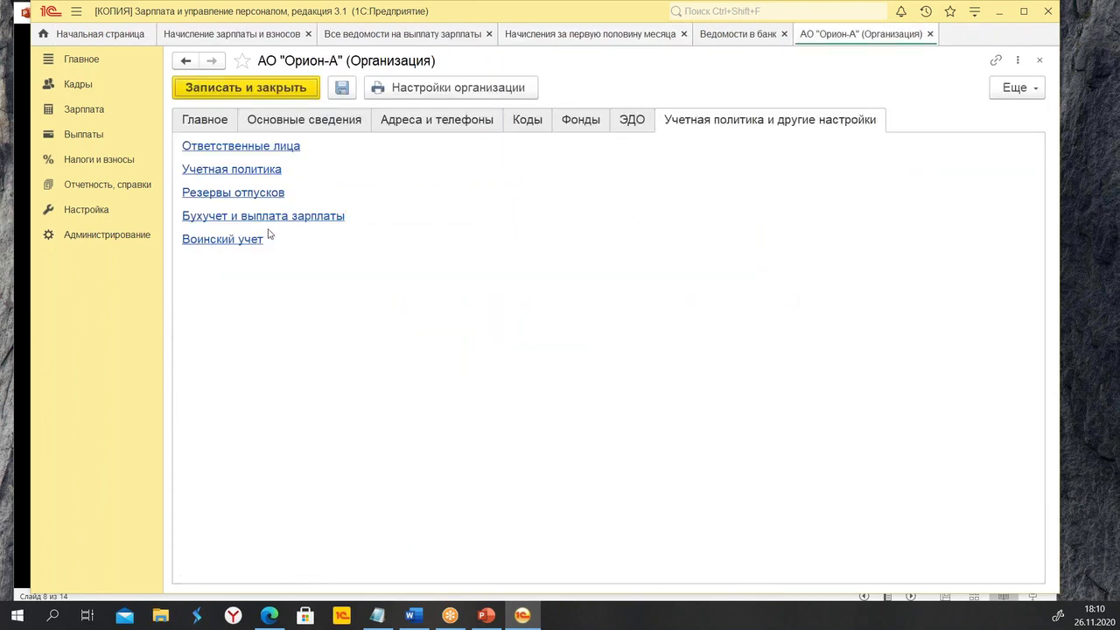
click(244, 172)
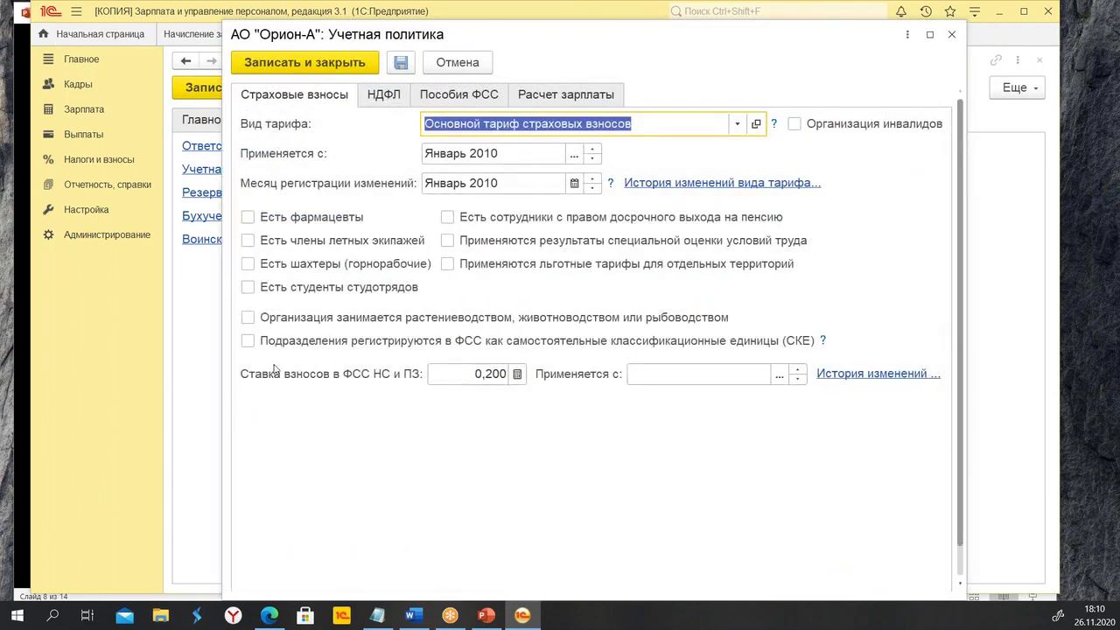
click(383, 96)
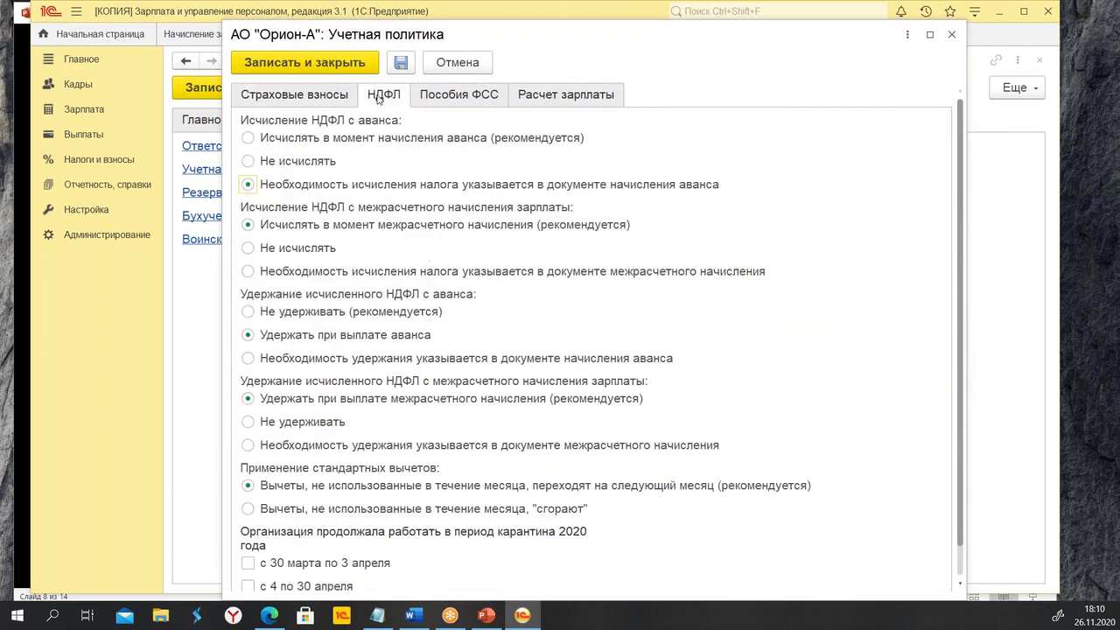
click(337, 367)
click(294, 64)
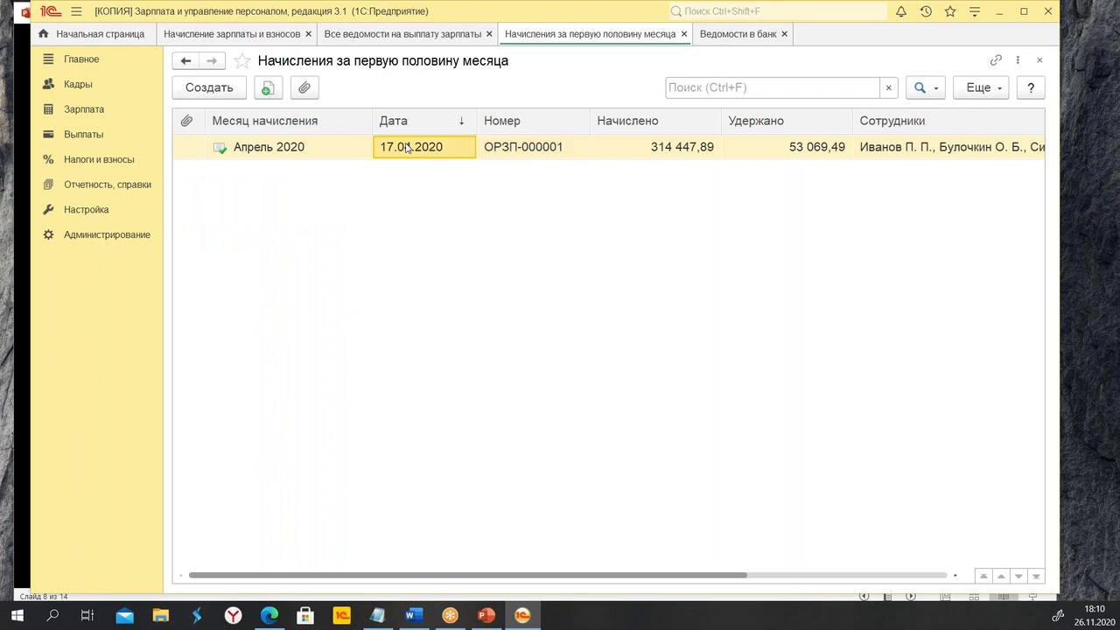
Open the April 2020 first-half accrual and try postponing the tax calculation until the month-end payroll, leaving the option off.
click(517, 147)
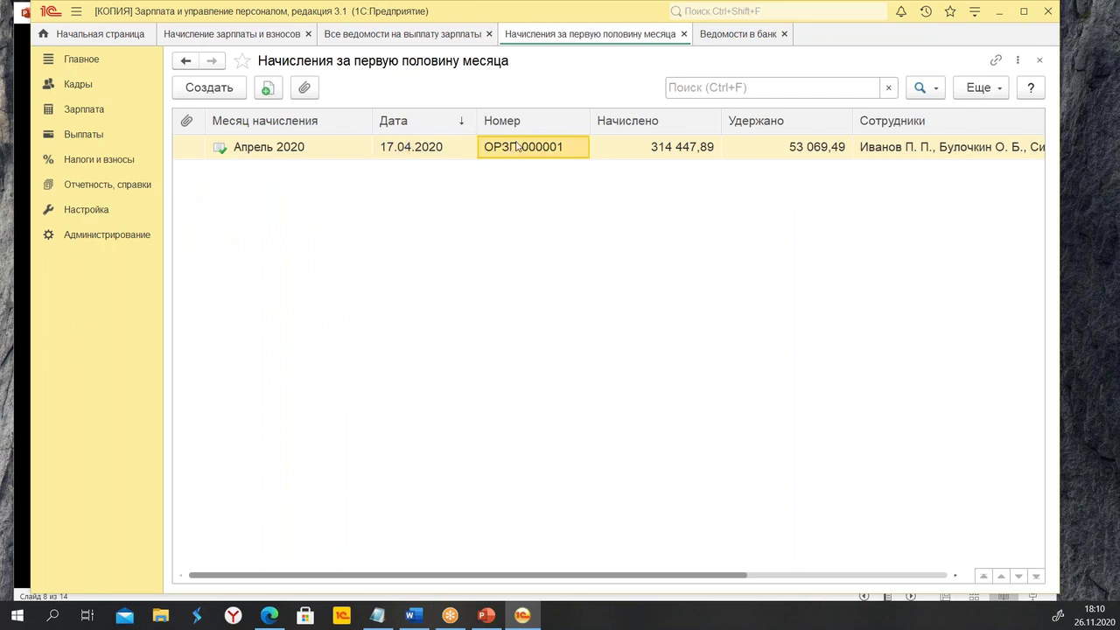
double_click(517, 147)
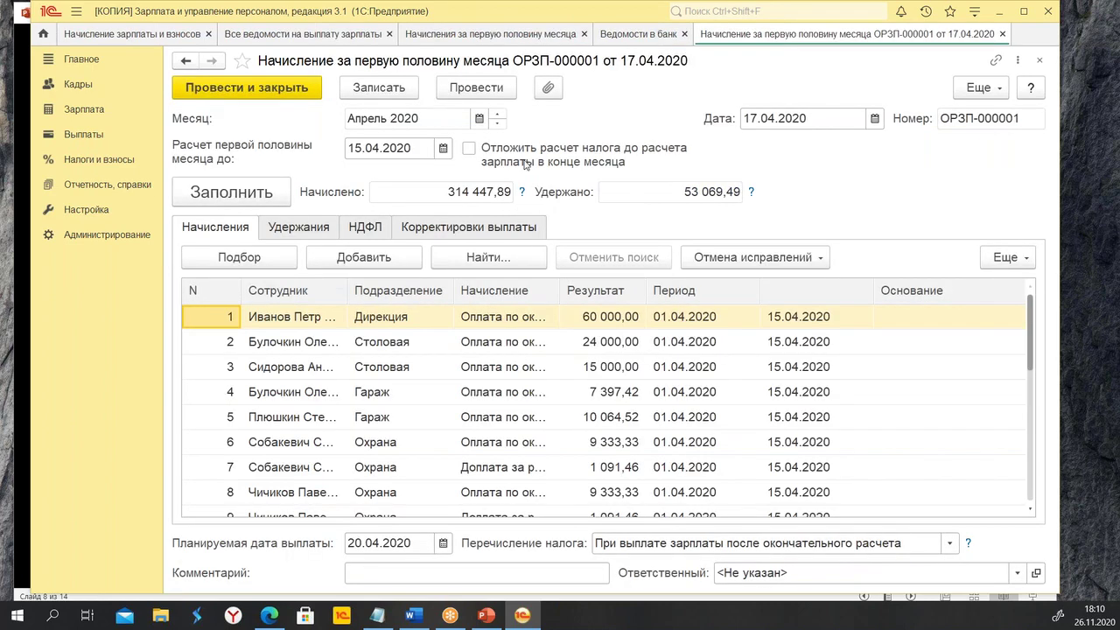
click(469, 151)
click(470, 151)
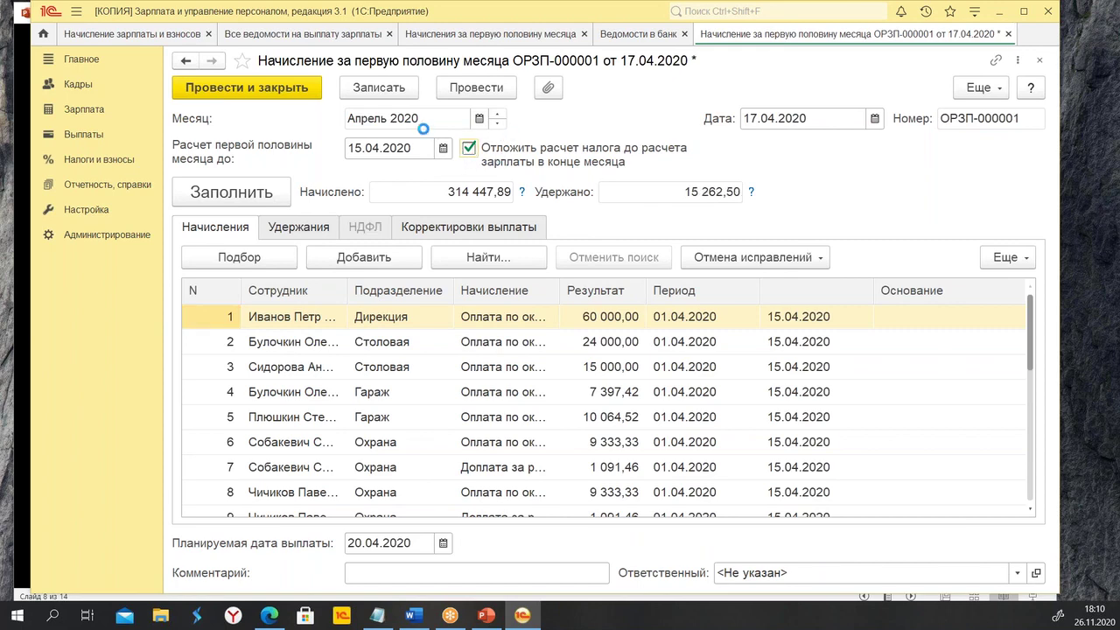
click(468, 150)
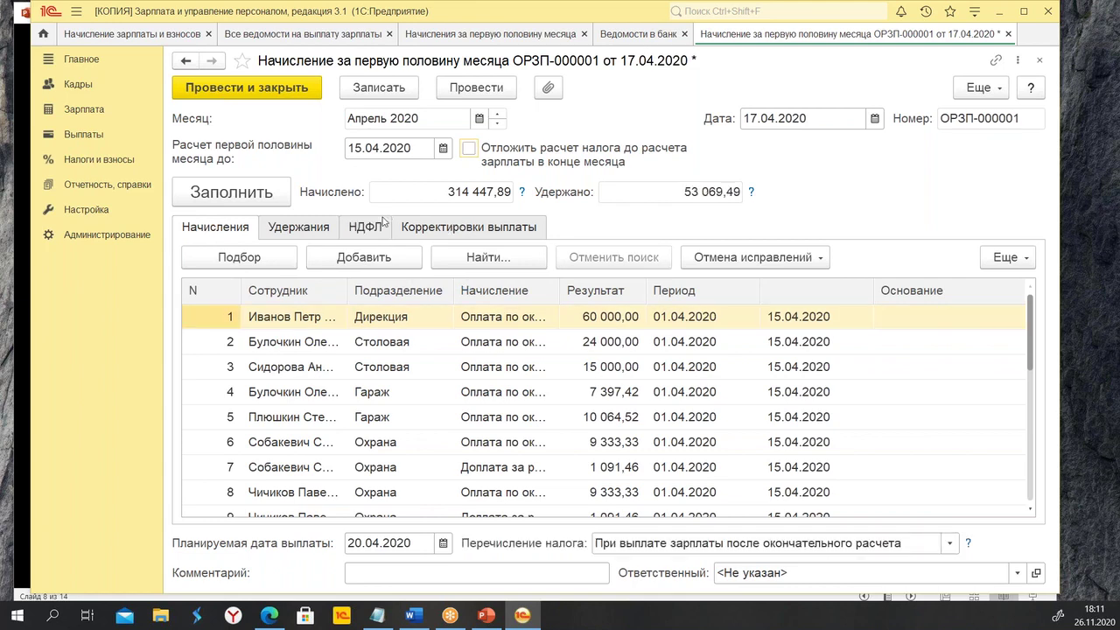
click(470, 149)
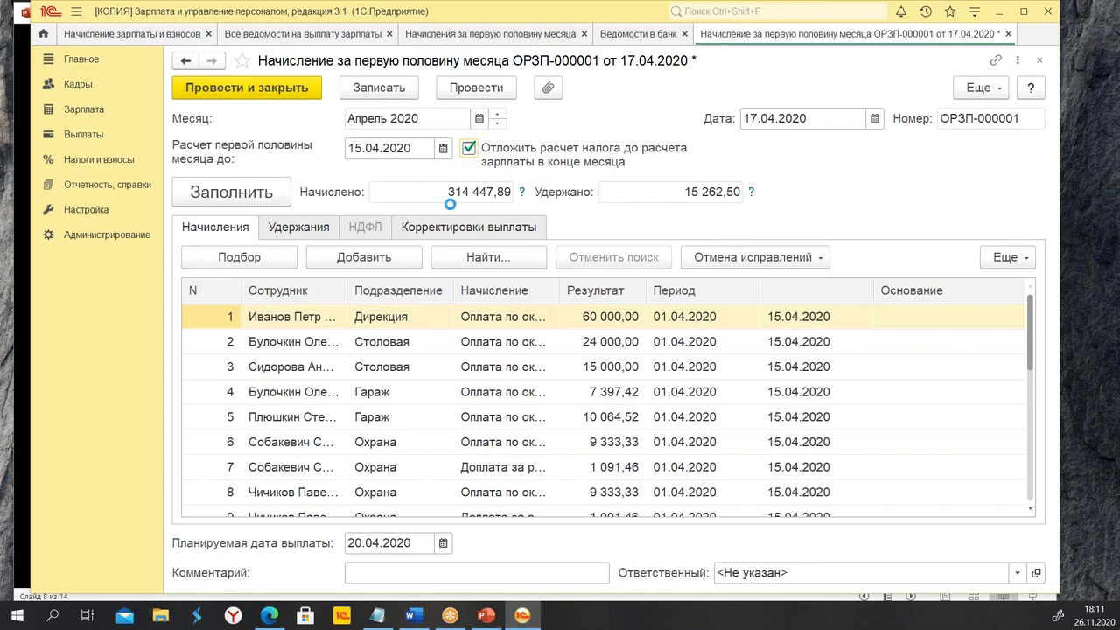
key(space)
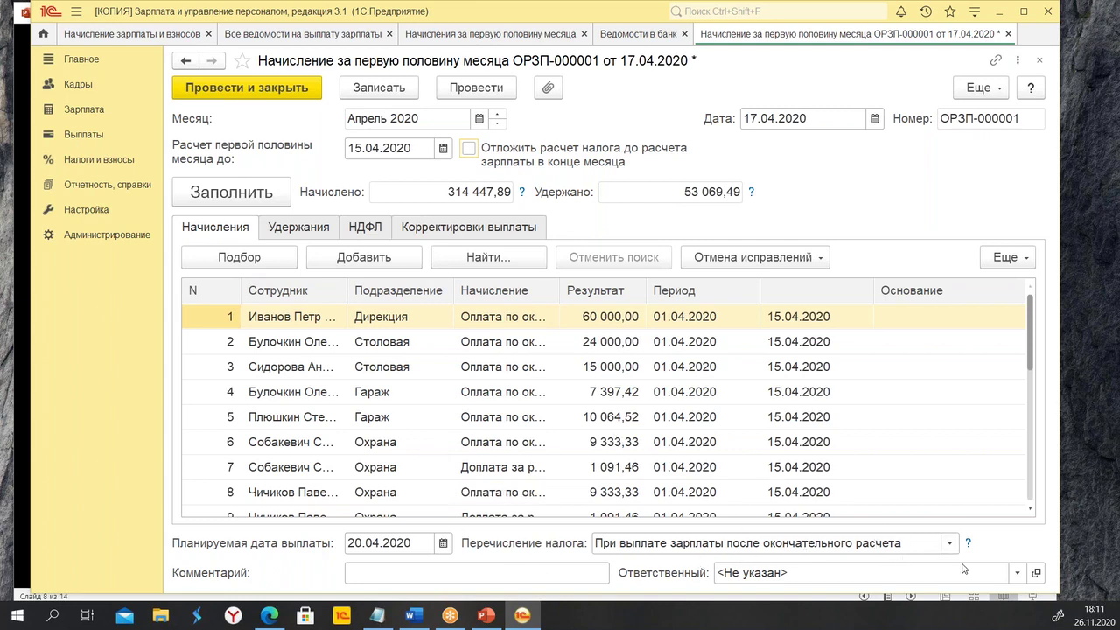
Try the accrual's "Перечисление налога" and tax postponement options, check the НДФЛ lines, and restore both settings.
click(953, 544)
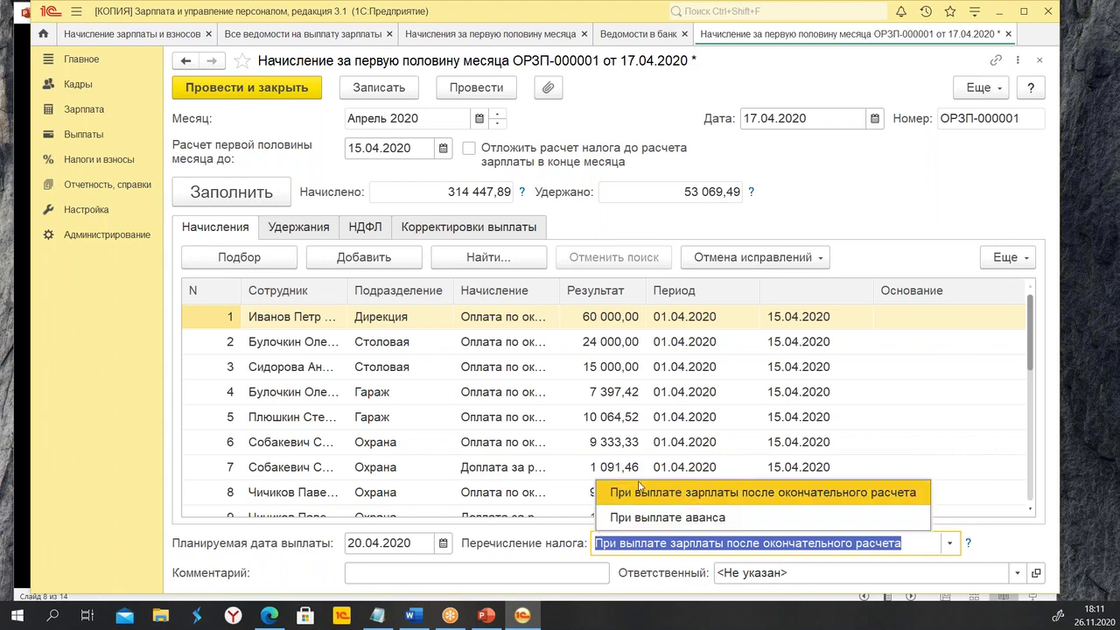
click(705, 518)
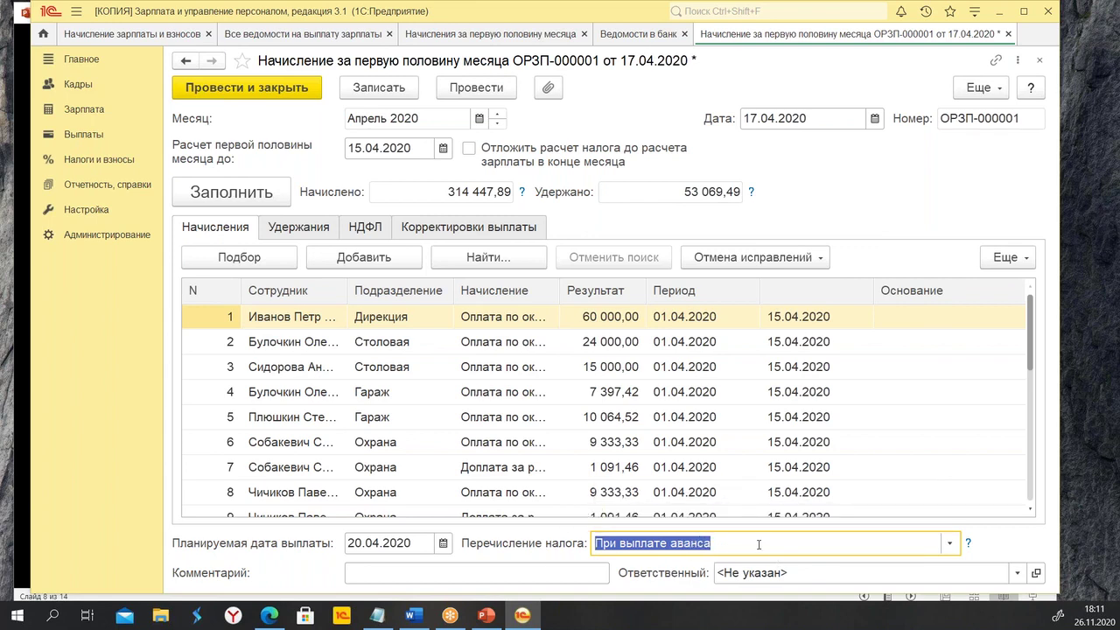
click(950, 544)
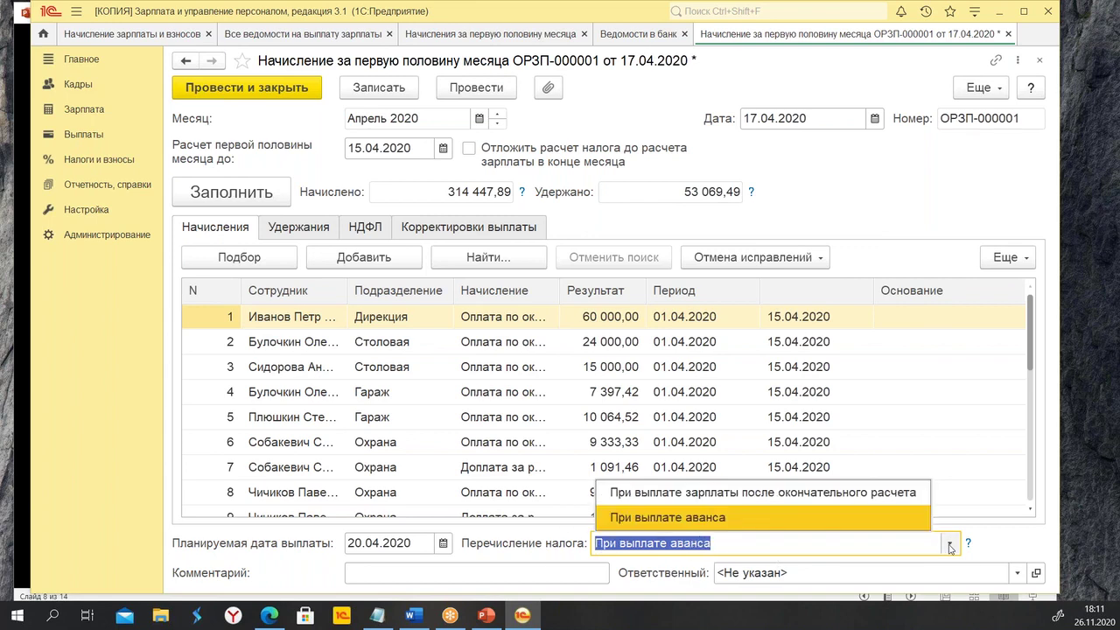
click(839, 493)
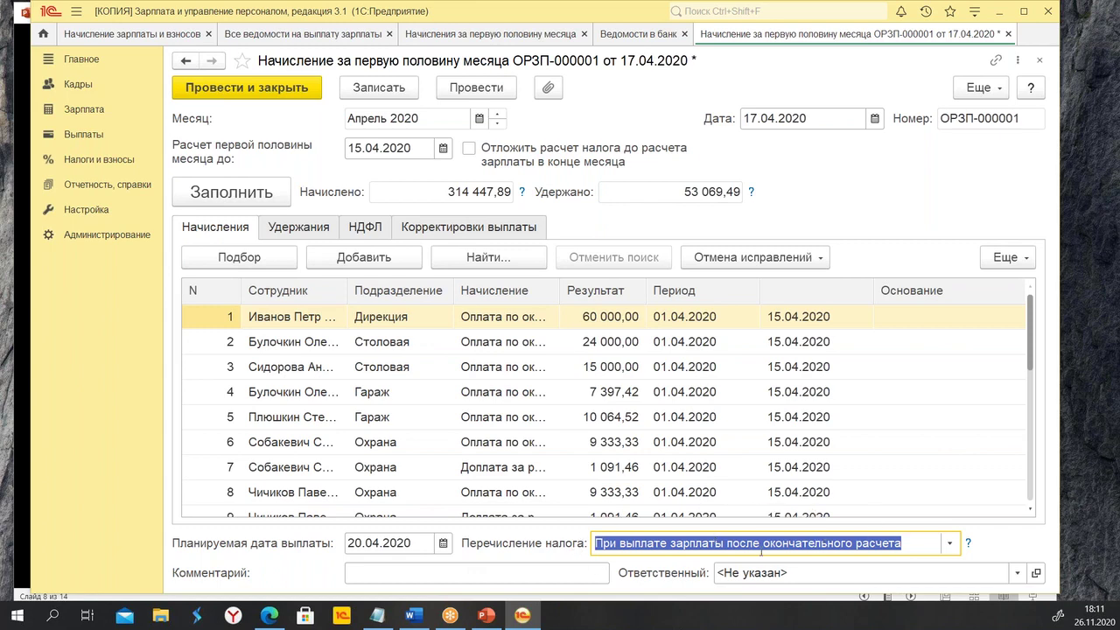
click(366, 228)
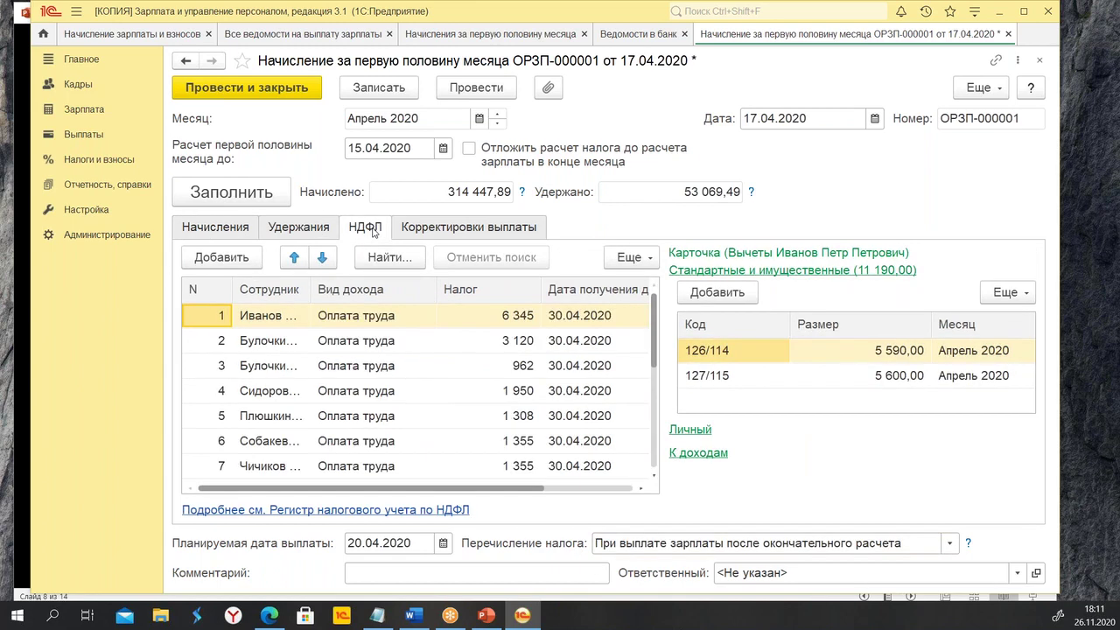
click(196, 233)
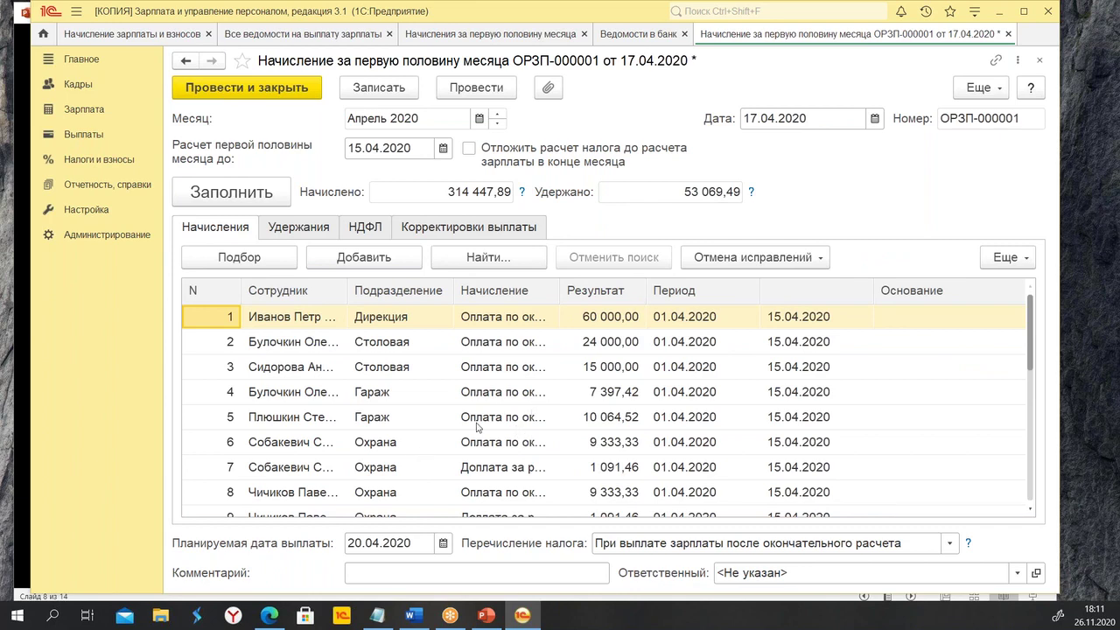
click(469, 149)
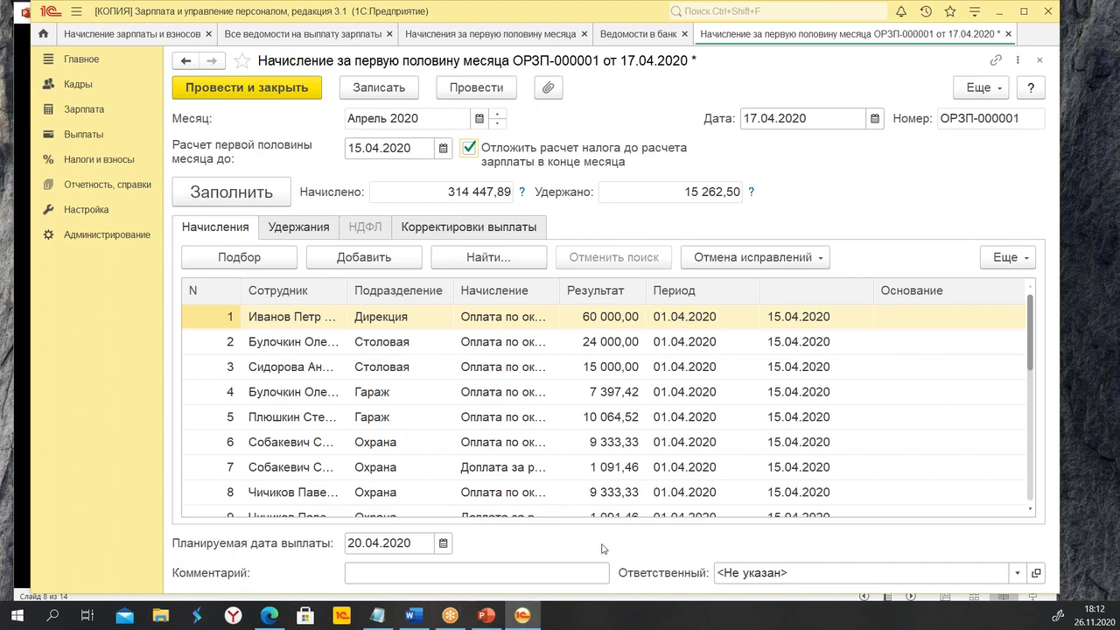
click(469, 150)
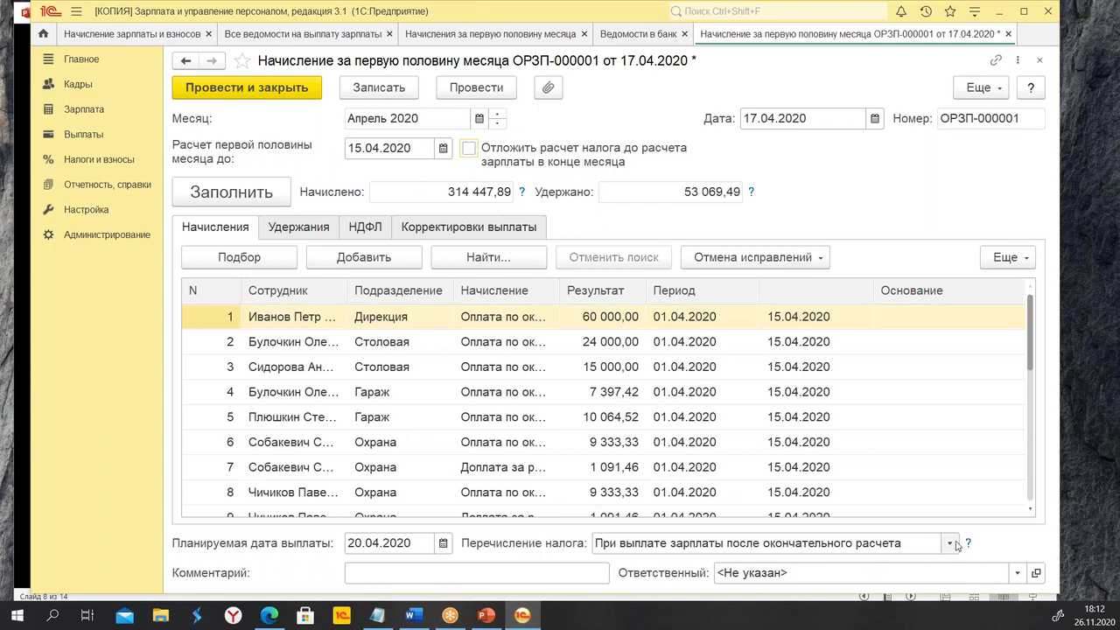
Set the first-half accrual's "Перечисление налога" to "При выплате аванса" and post and close the document.
click(949, 544)
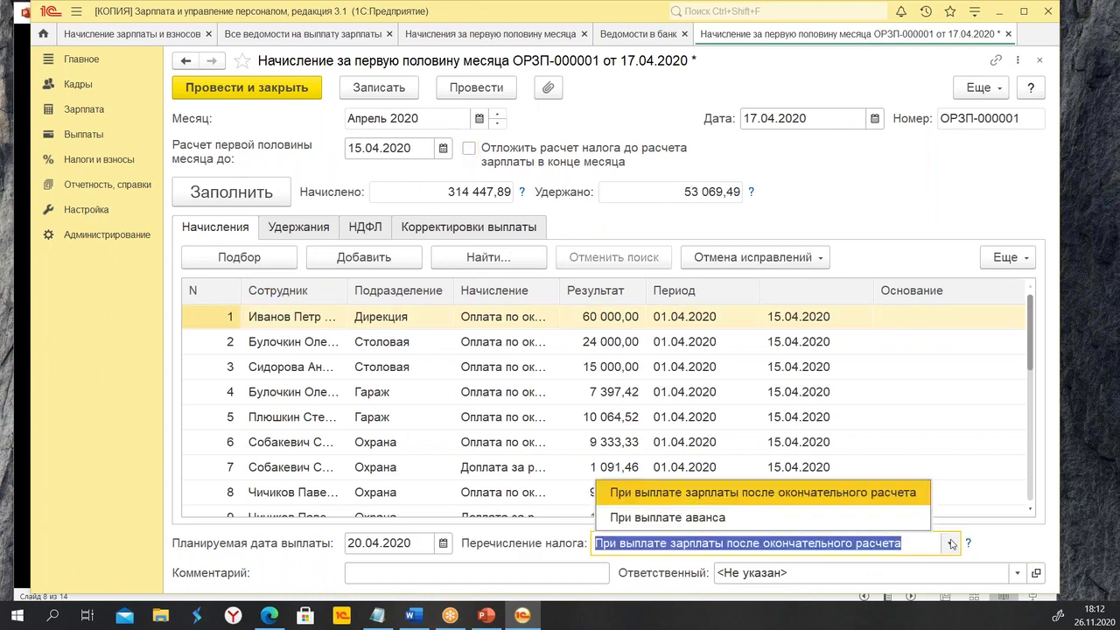
click(772, 520)
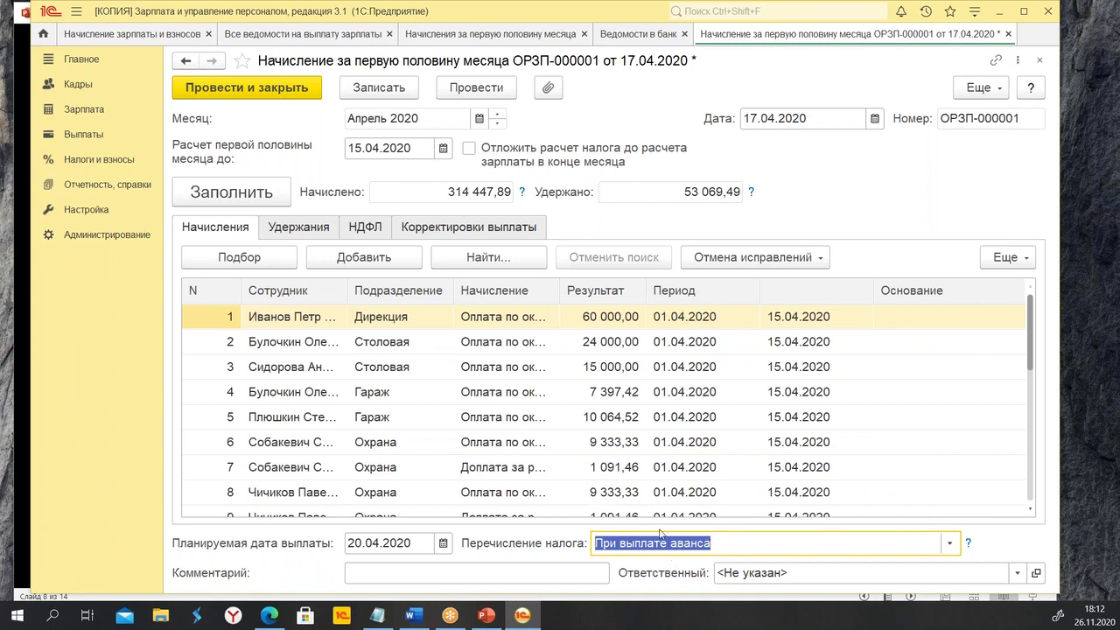
click(274, 89)
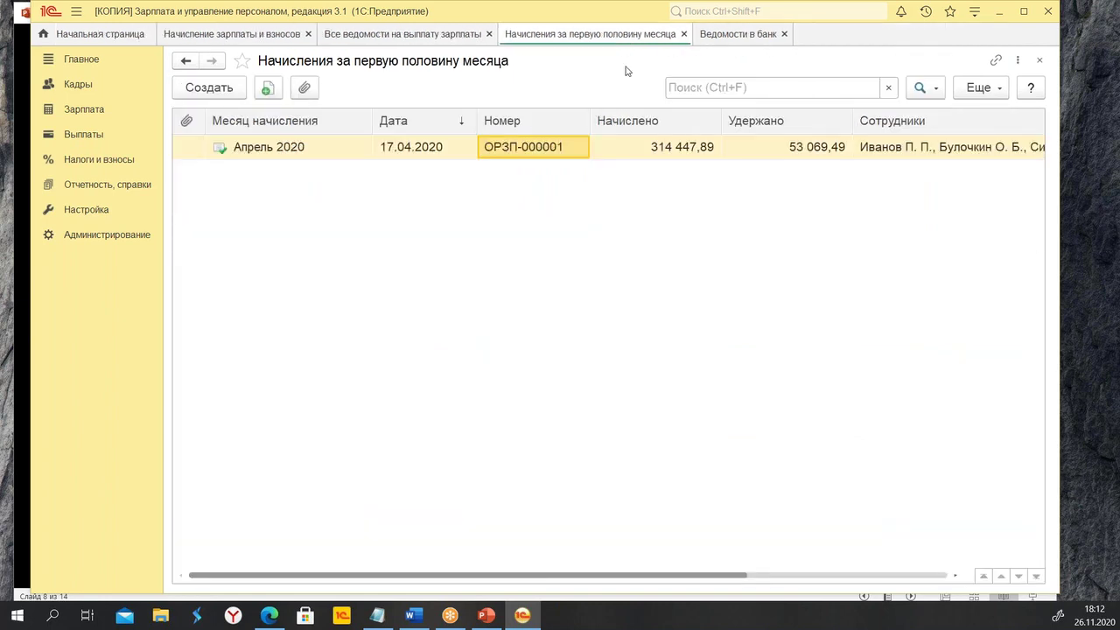
Open the April 2020 advance bank statement and refill it from the reposted accrual.
click(722, 37)
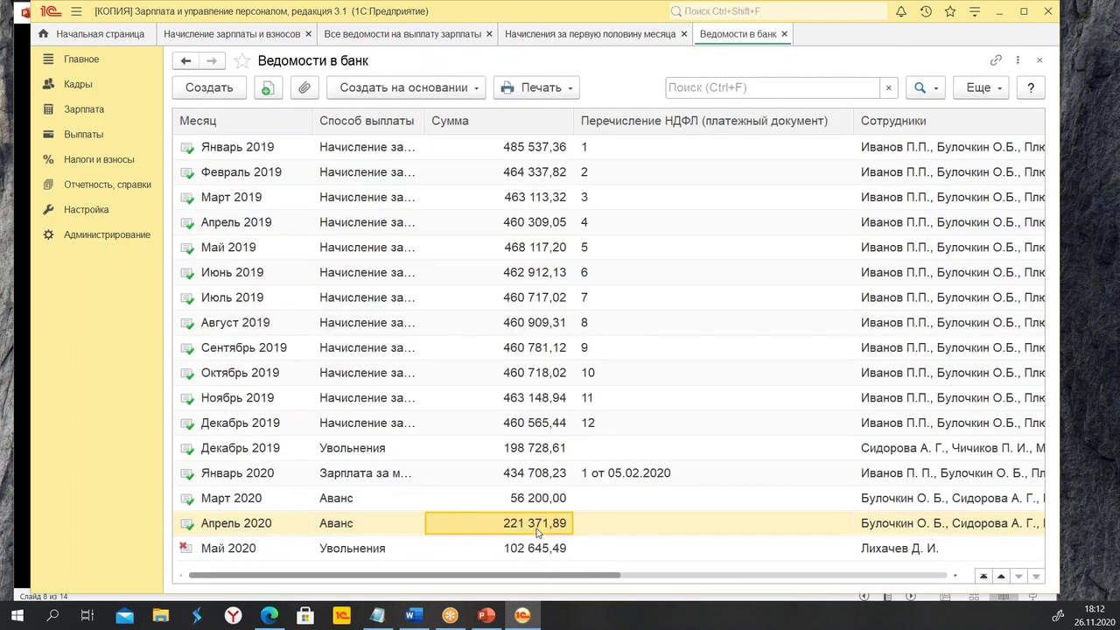
double_click(538, 532)
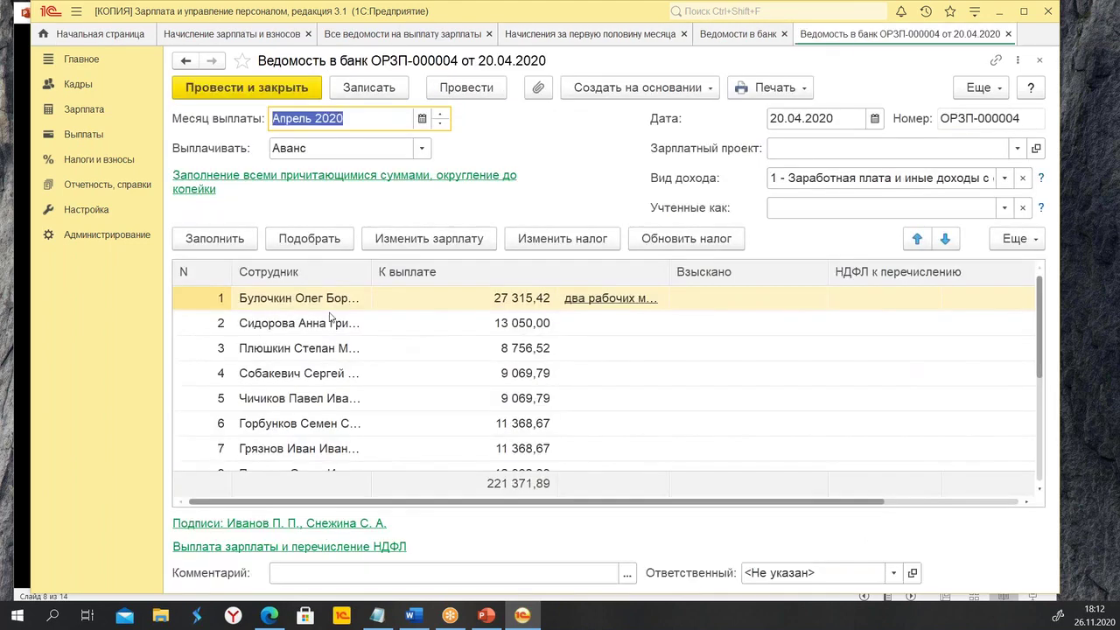
click(214, 238)
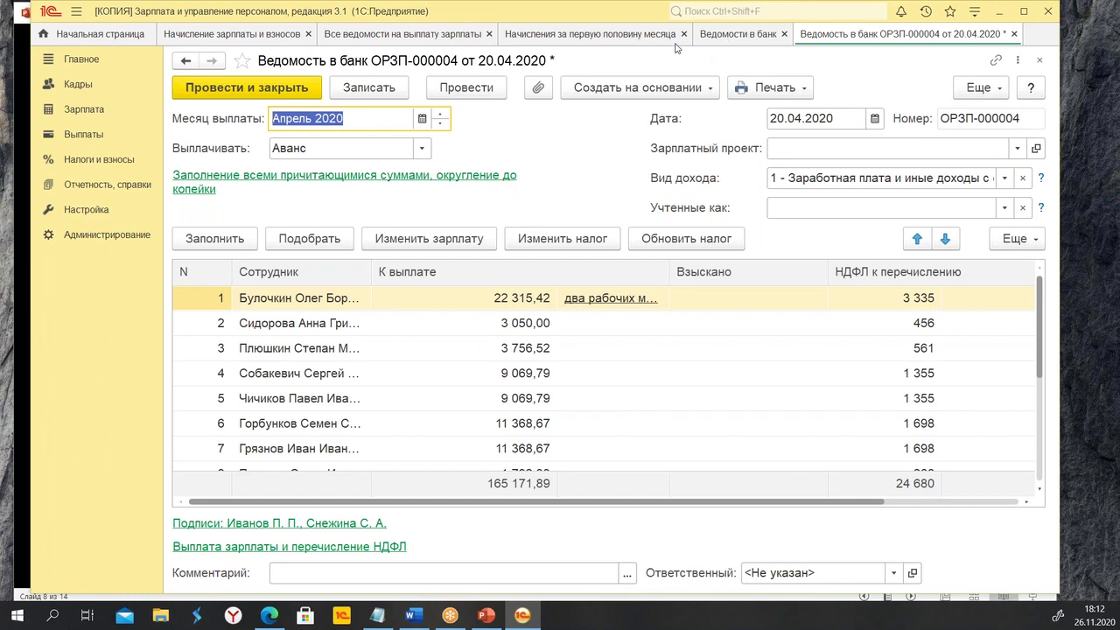
Reopen the first-half accrual, set "Перечисление налога" to "При выплате зарплаты после окончательного расчета", and post and close it.
click(585, 35)
click(438, 148)
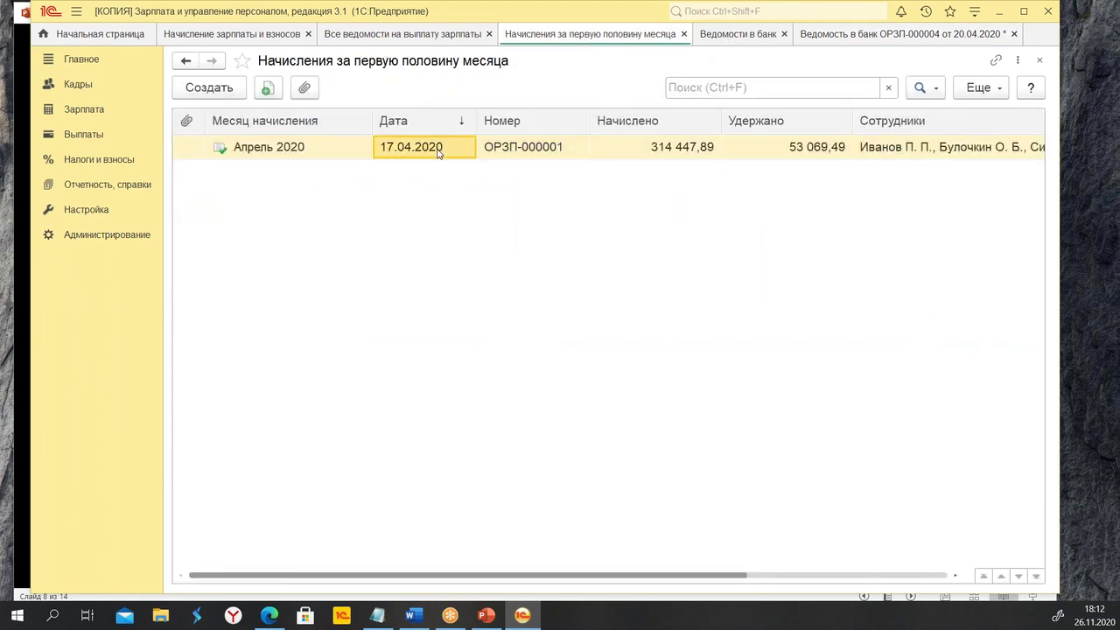
double_click(505, 157)
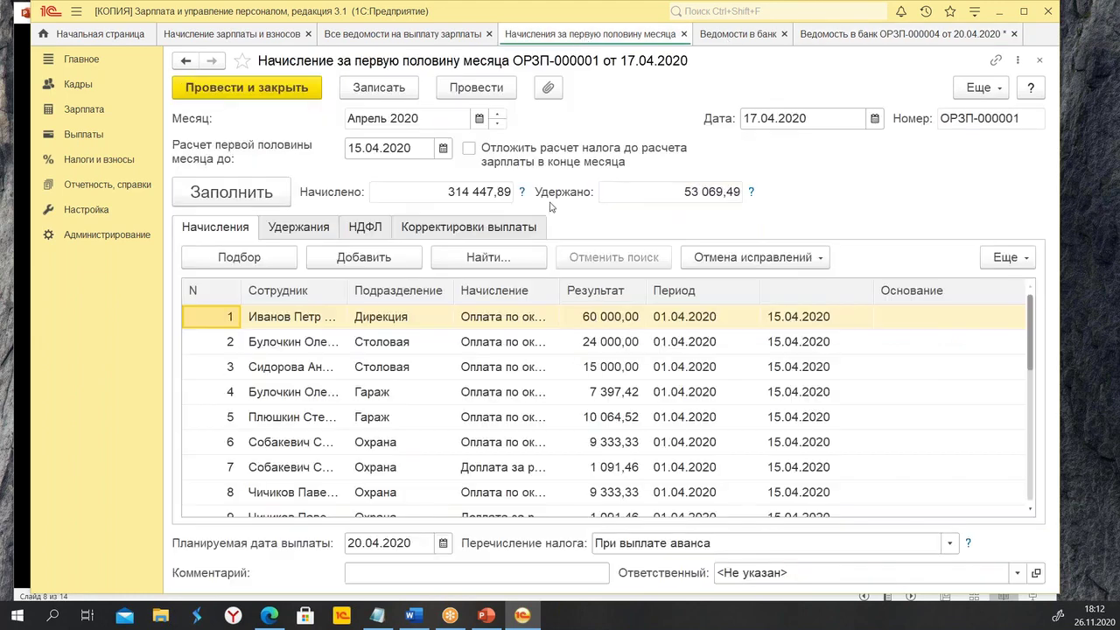
click(950, 543)
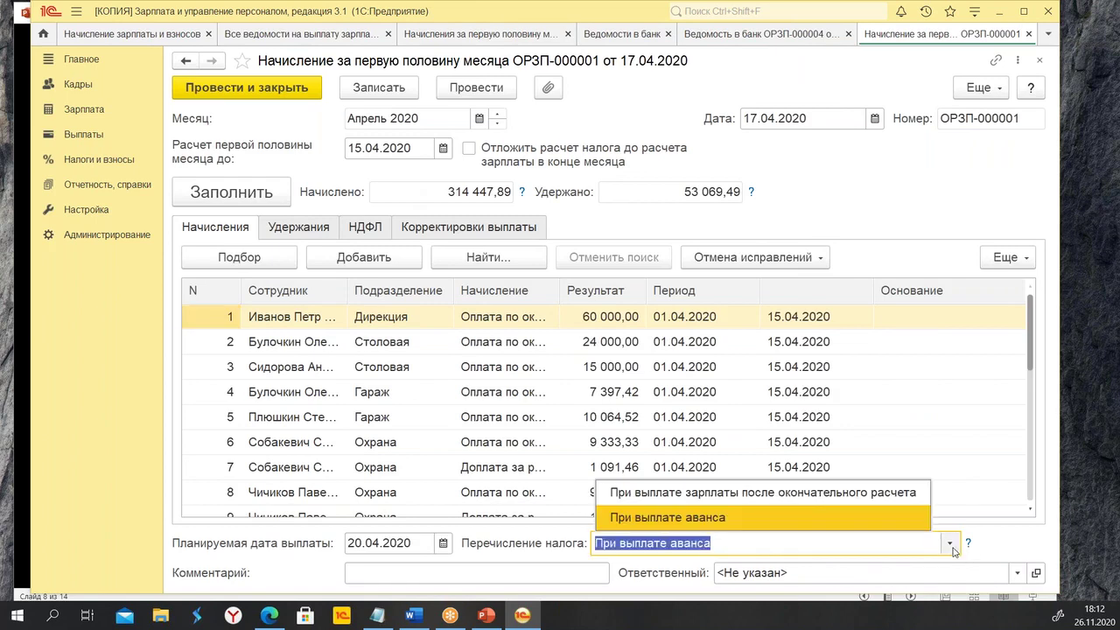
click(849, 494)
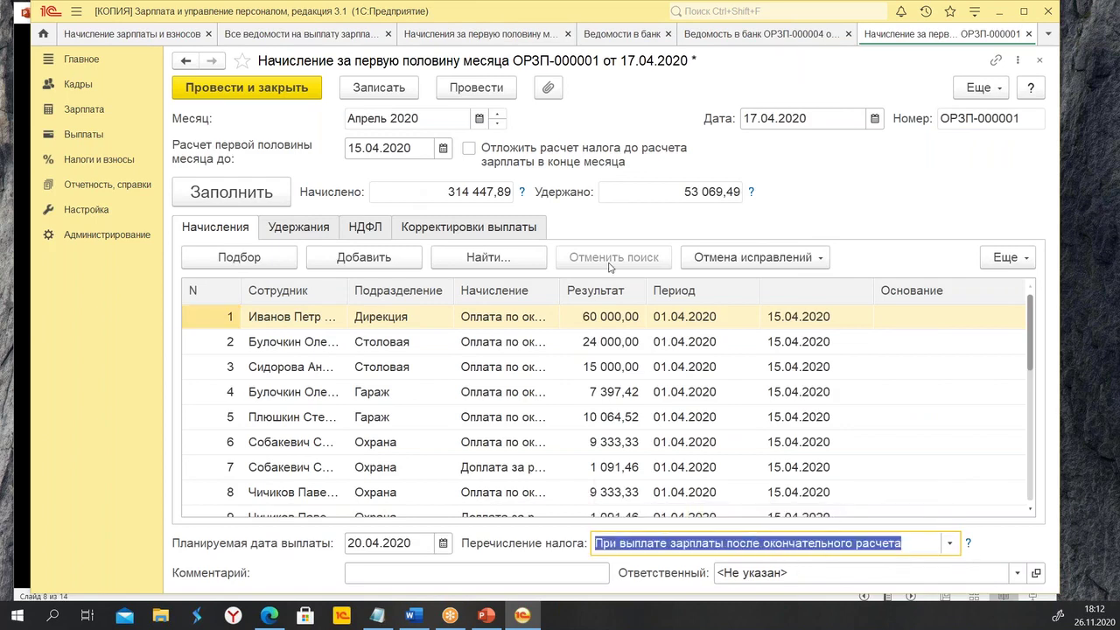
click(243, 98)
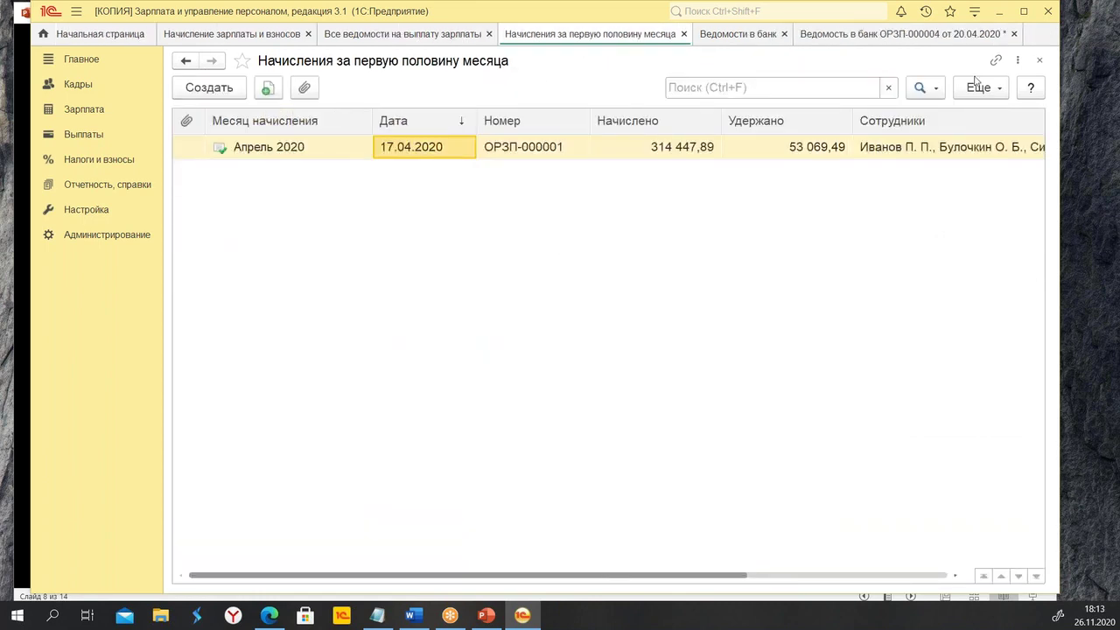
Refill the April advance bank statement and check "НДФЛ к перечислению" for the employees.
click(856, 35)
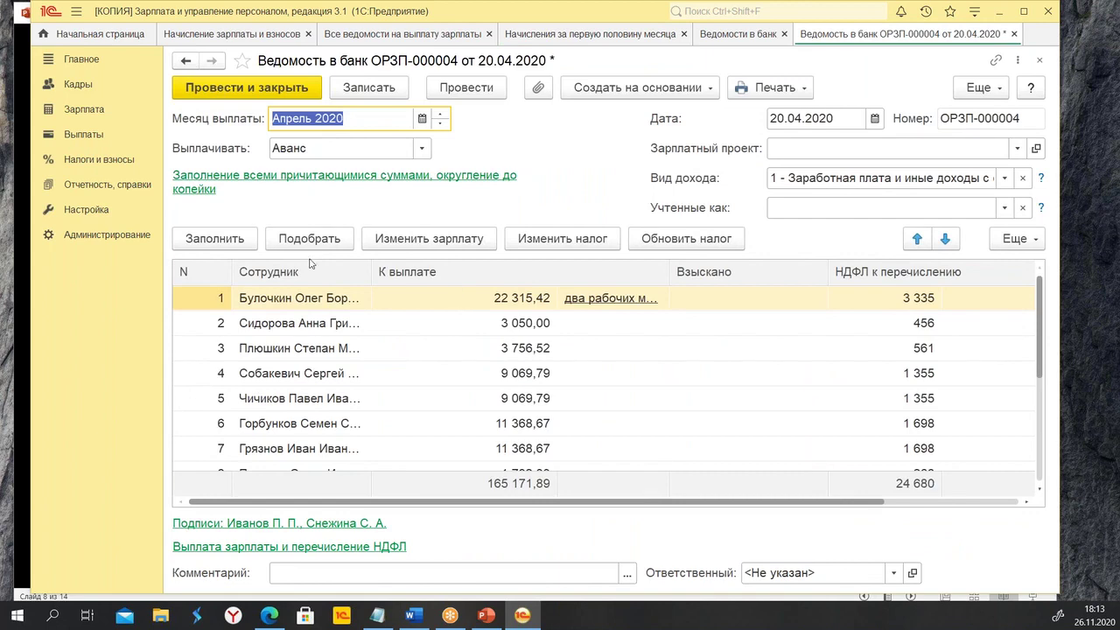
click(210, 242)
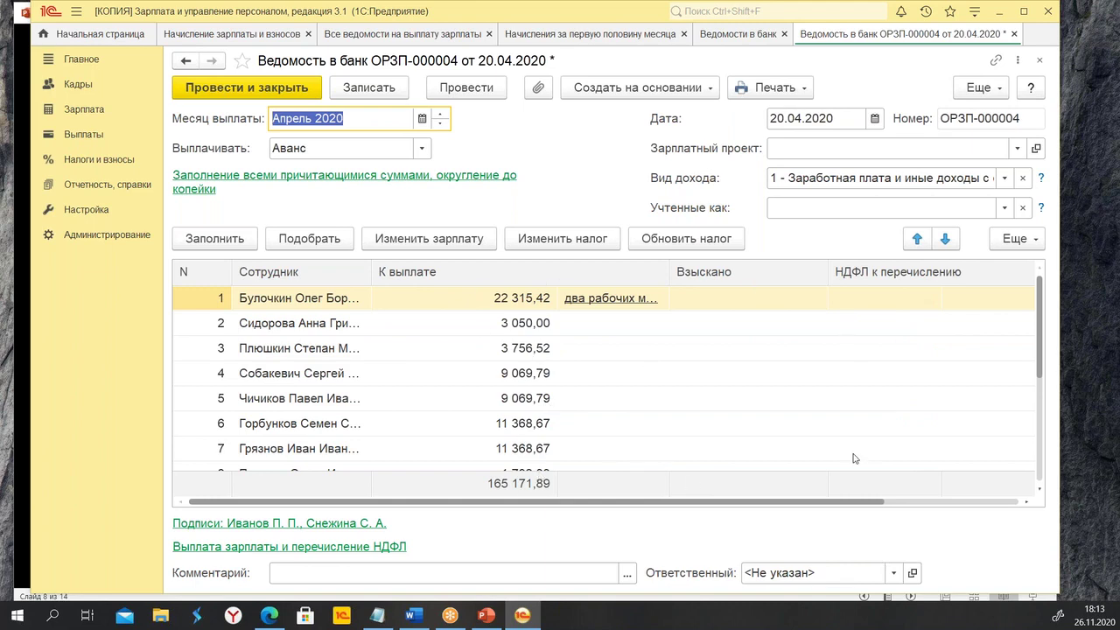
click(866, 293)
click(921, 348)
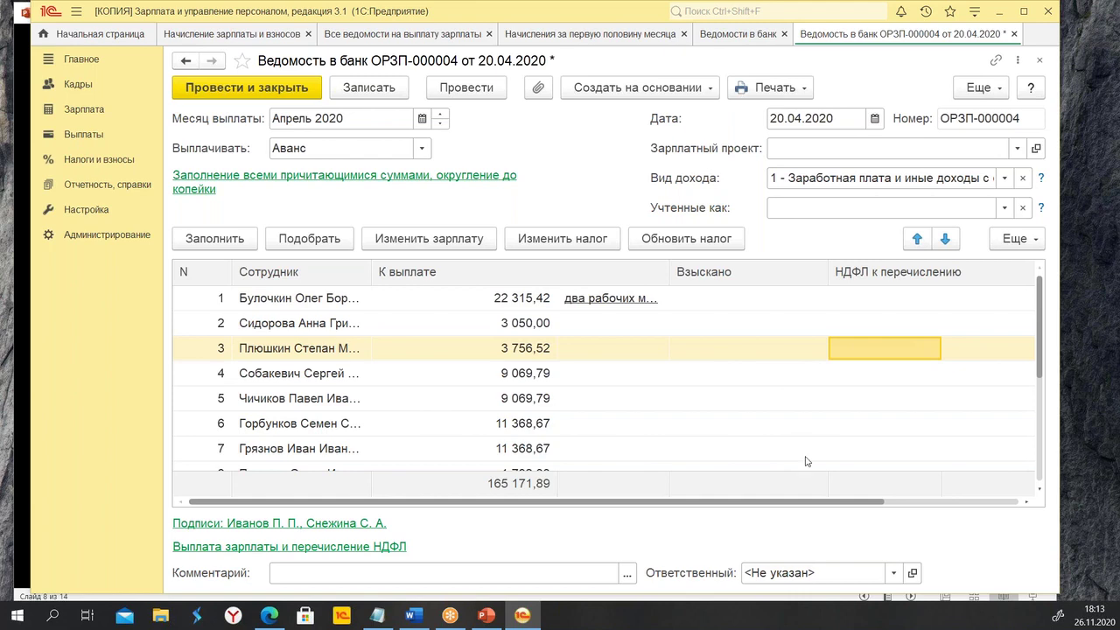
drag(798, 505, 678, 525)
Open the list of advance changes and mark the 31.03.2020 document for deletion.
click(84, 136)
click(84, 110)
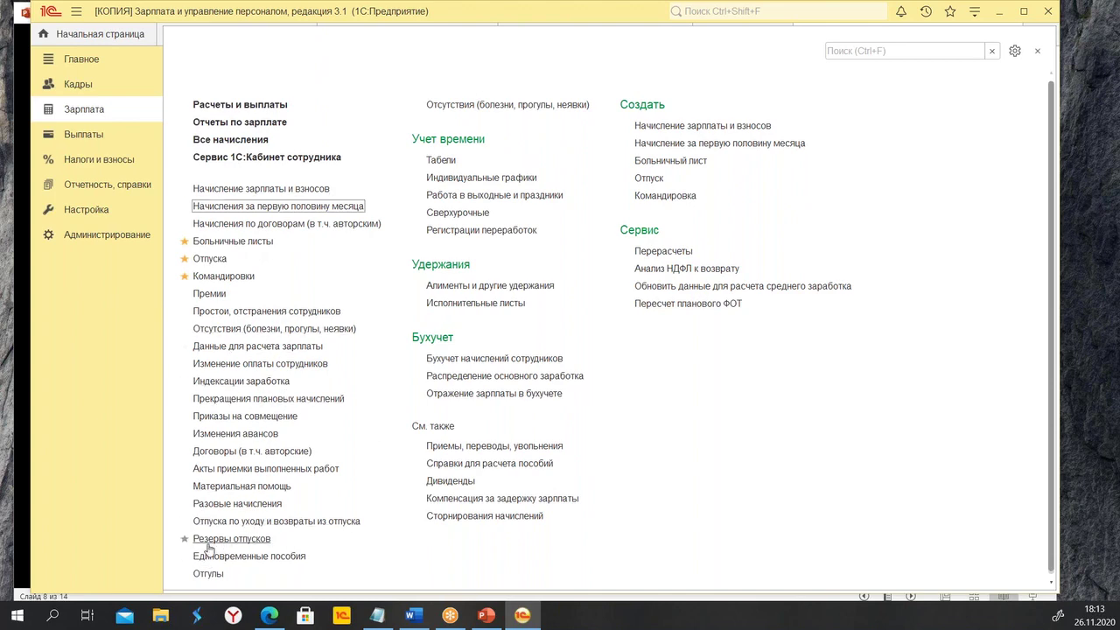
click(244, 435)
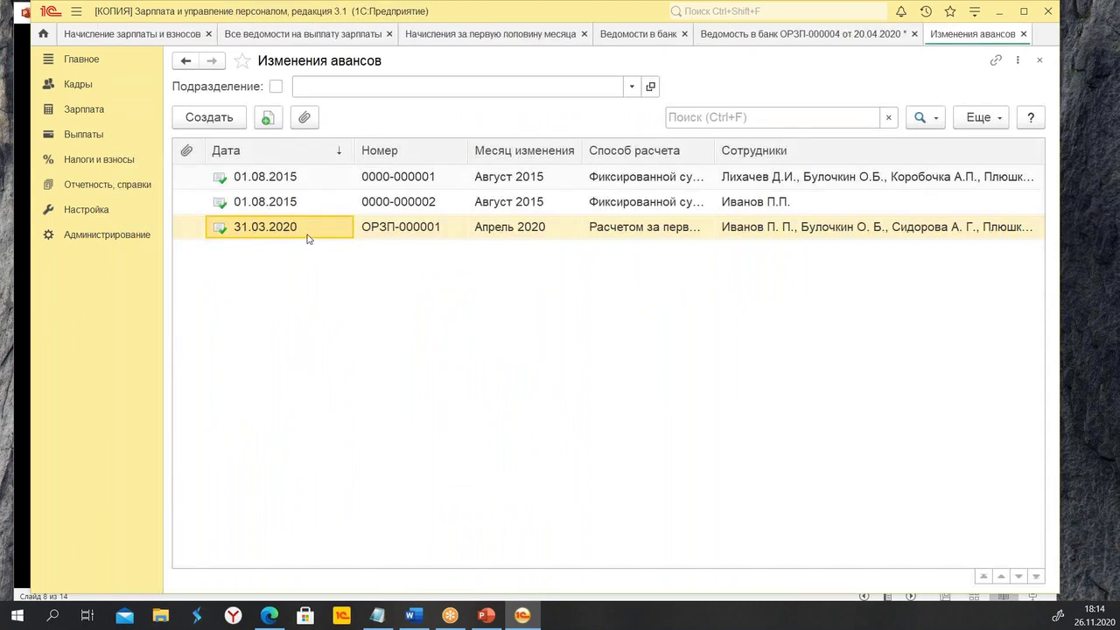
right_click(309, 234)
click(426, 333)
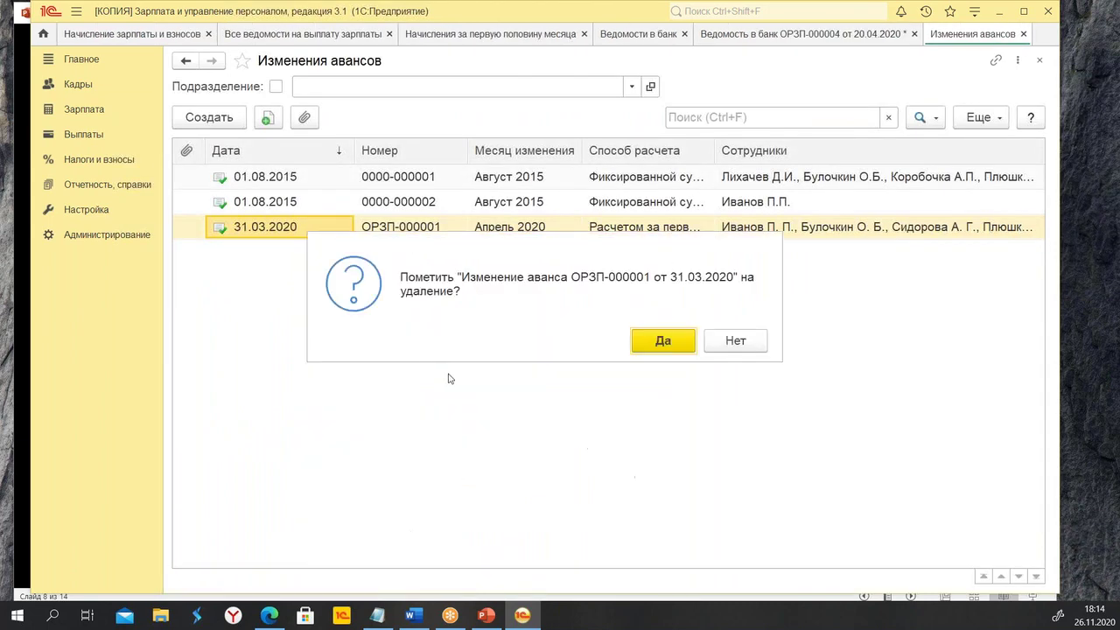
key(Return)
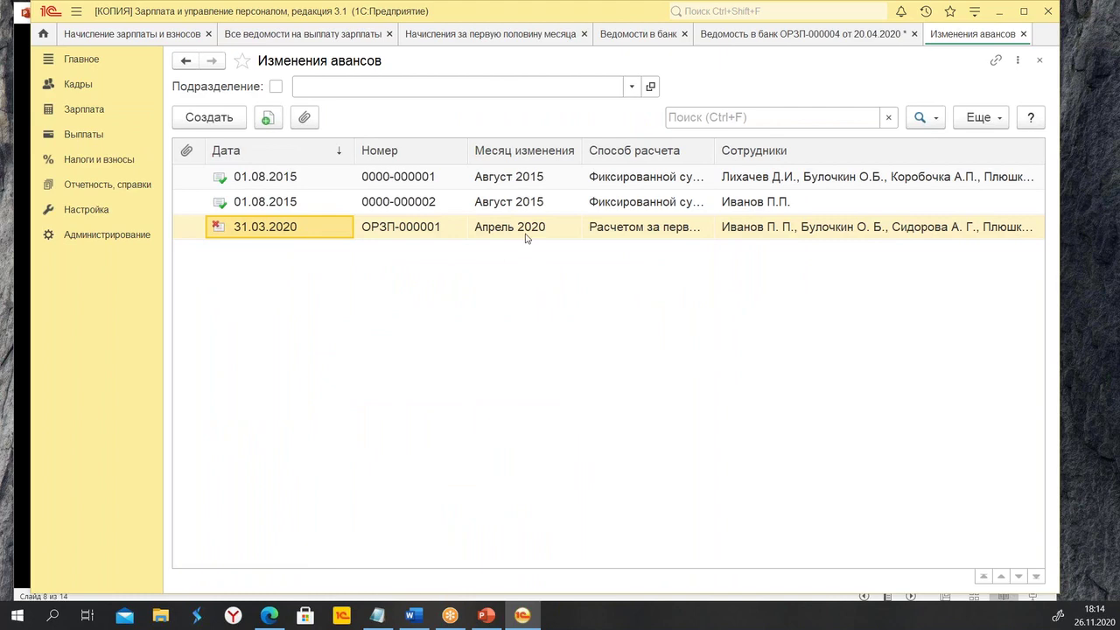
Open the advance change document marked for deletion and review the employees' previous advance values.
double_click(526, 229)
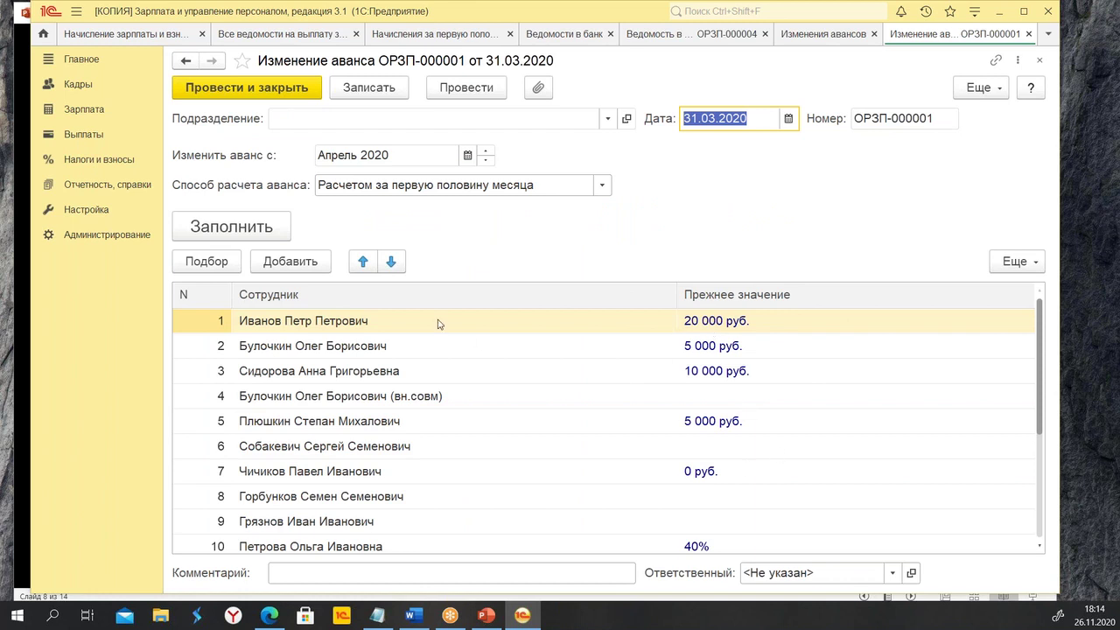
click(723, 348)
click(743, 322)
click(734, 372)
click(722, 399)
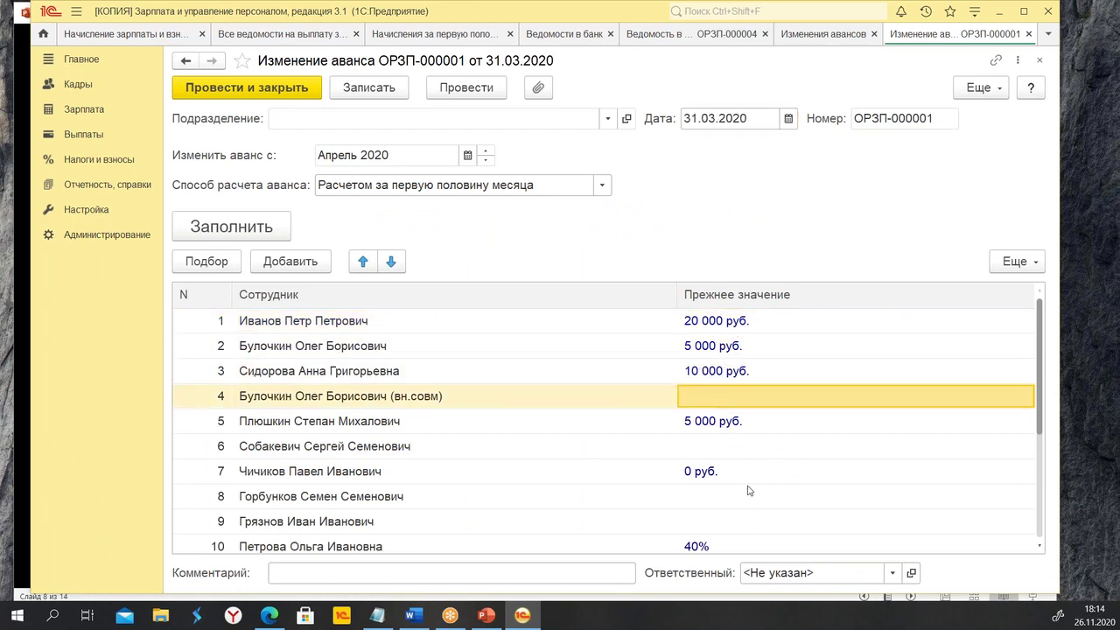
click(705, 423)
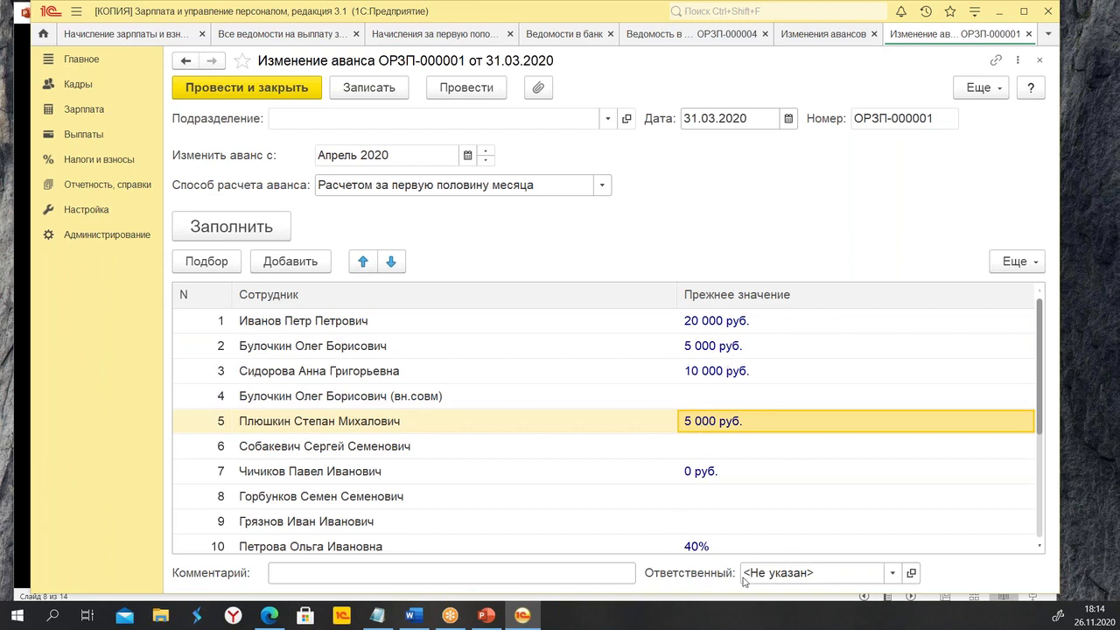
Compare the previous fixed advance amounts of several employees, and close the advance change document and the list of advance changes.
click(758, 323)
click(713, 370)
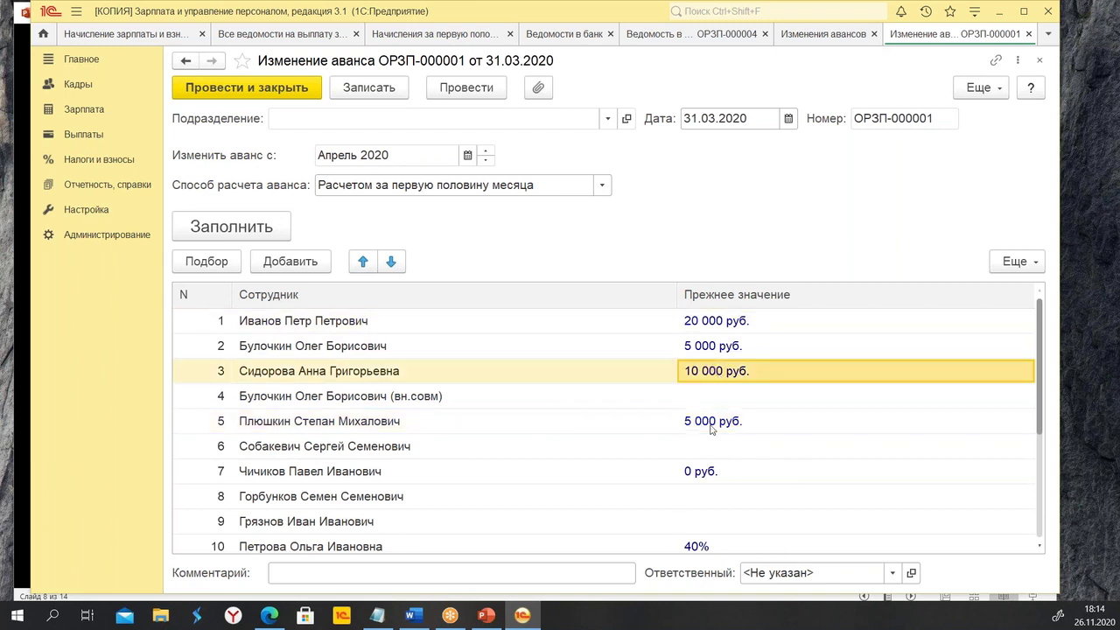
click(713, 403)
click(774, 472)
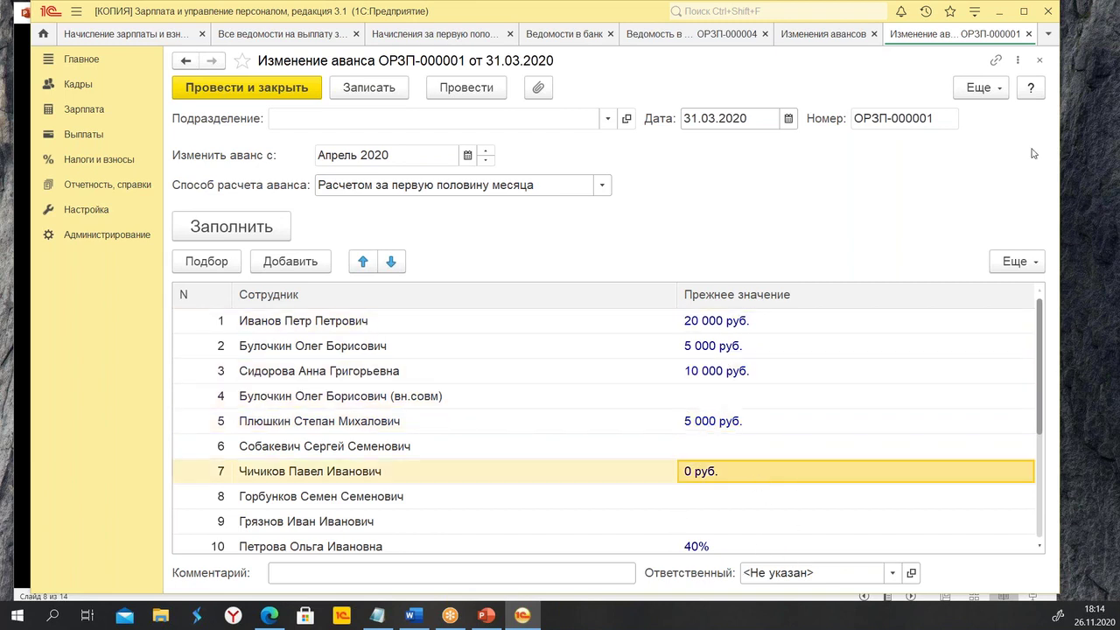
click(1040, 60)
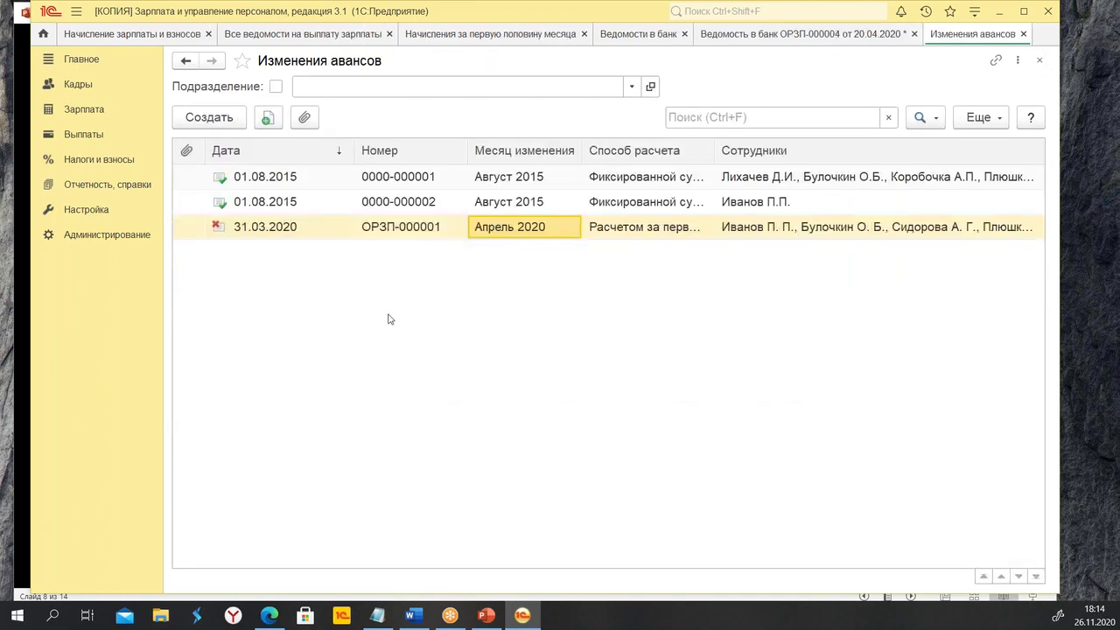
click(1041, 61)
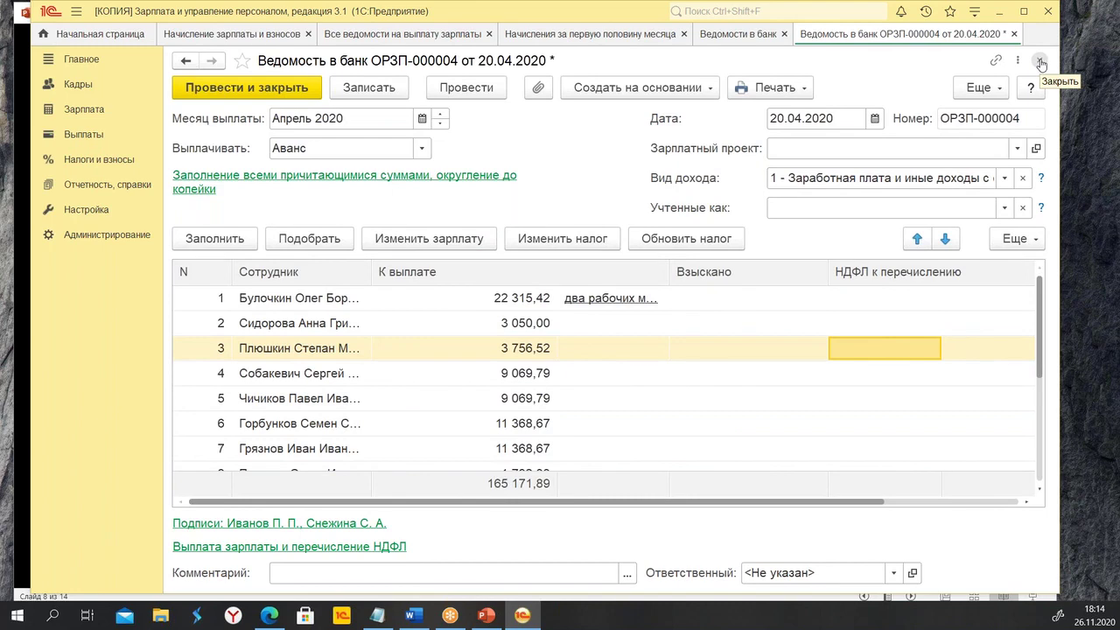
View the January 2020 salary accrual document, and close the lists of salary accruals, payment statements and first-half accruals.
click(405, 34)
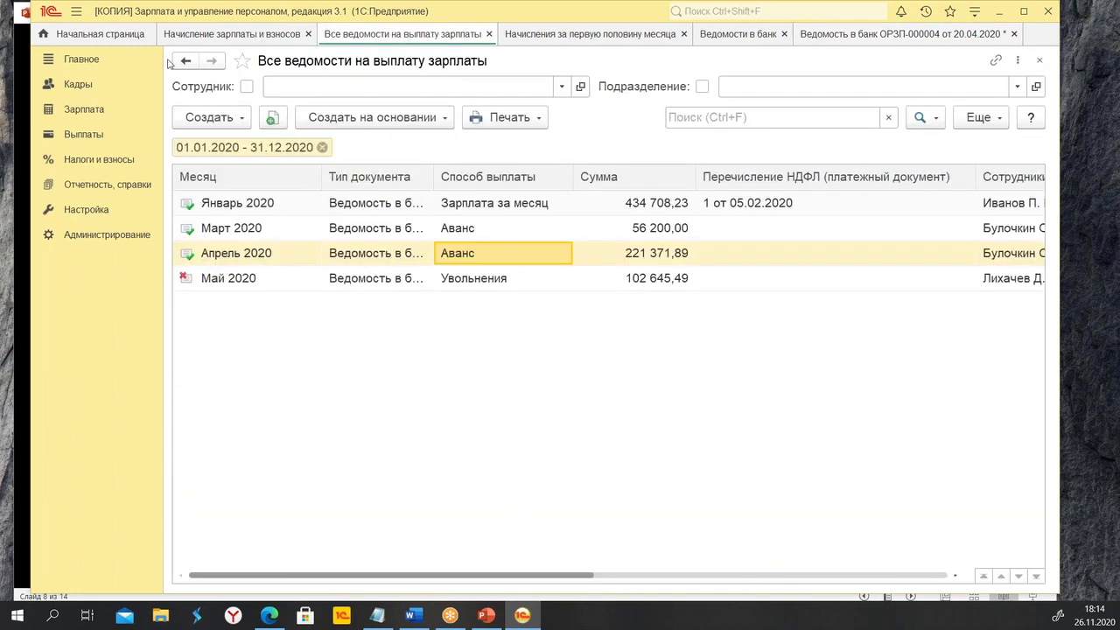
click(236, 37)
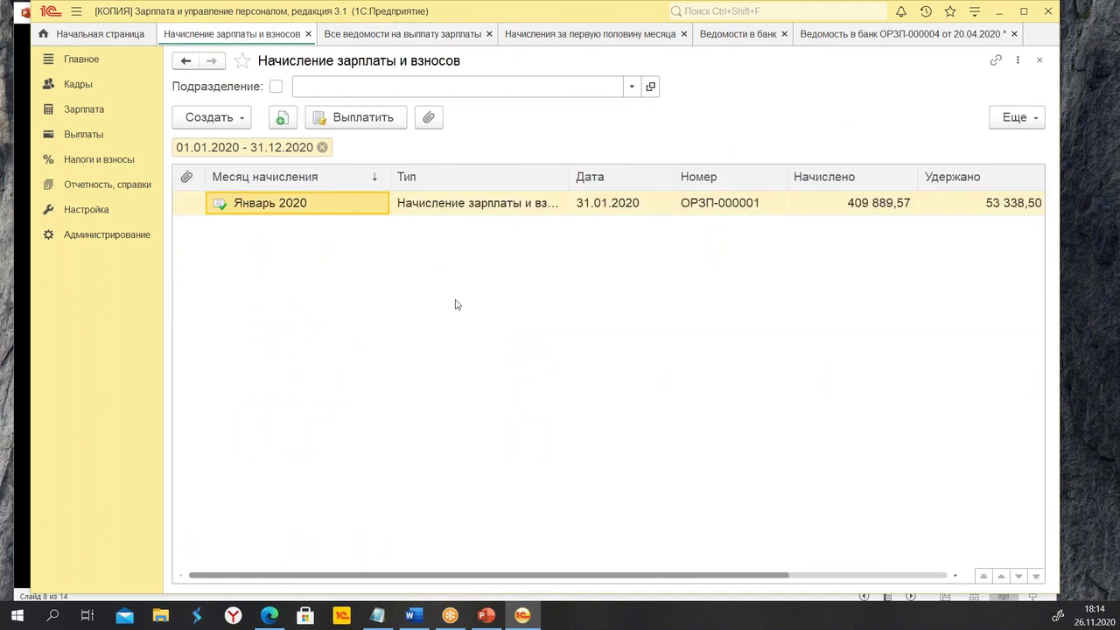
double_click(468, 207)
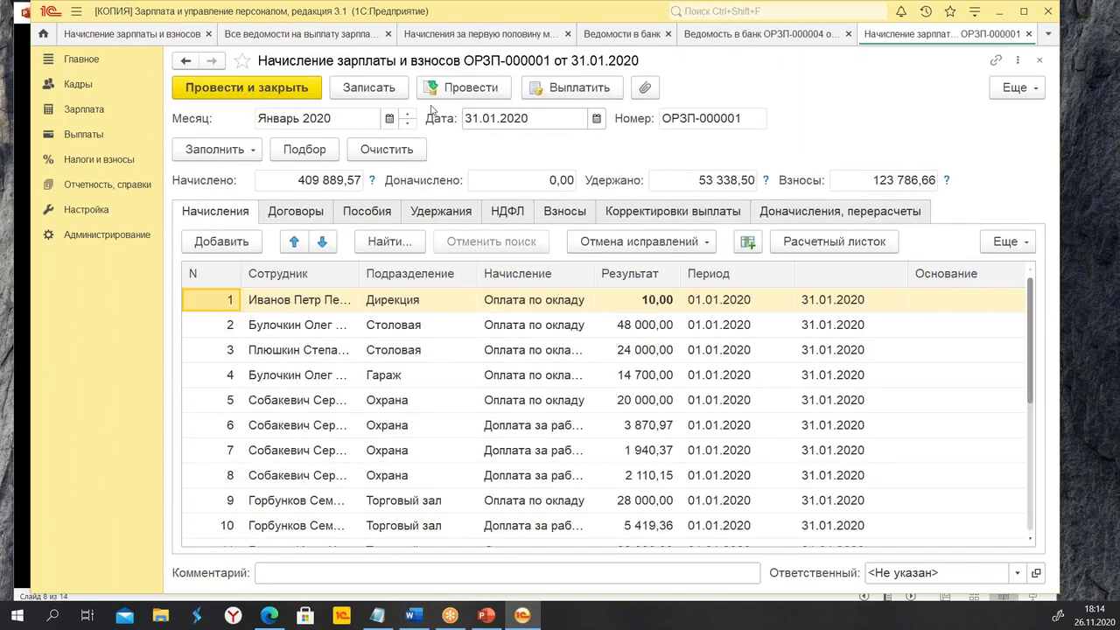
click(208, 33)
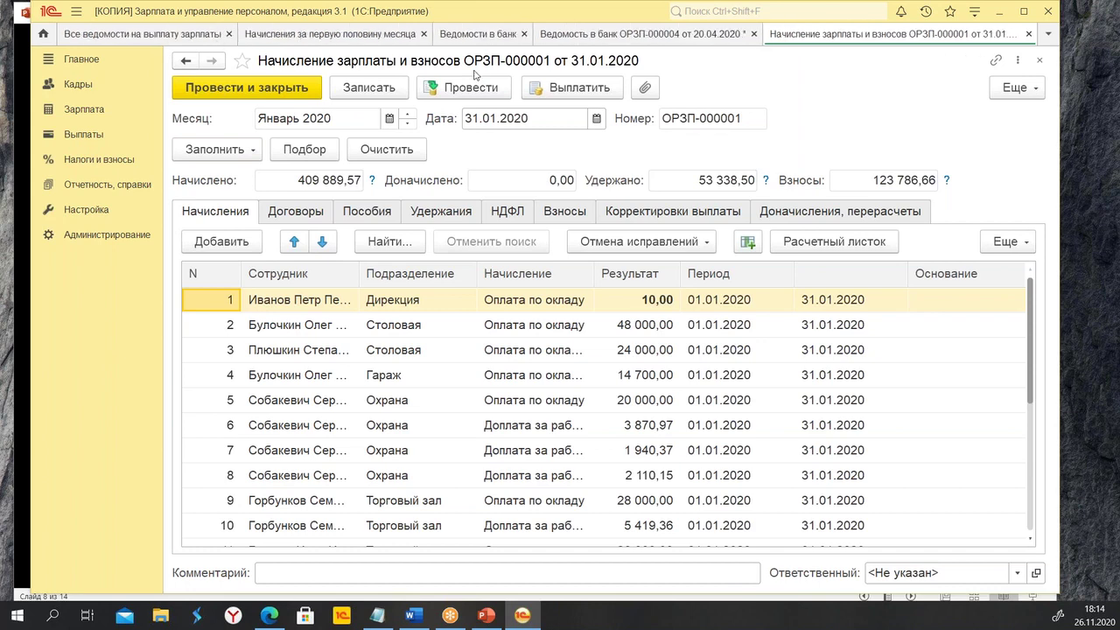
click(229, 33)
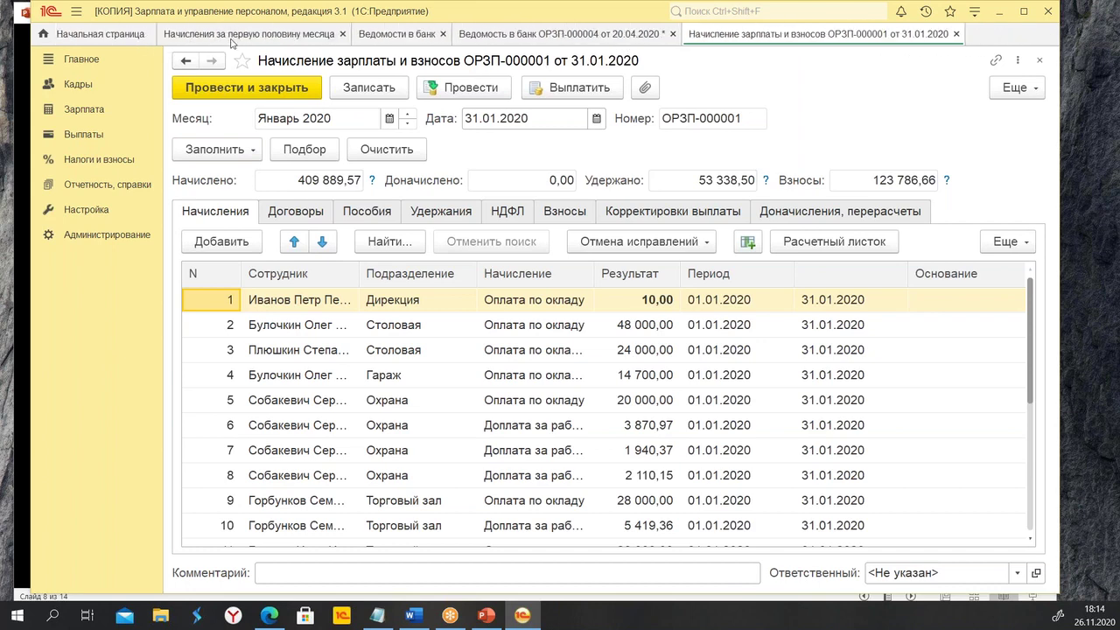
click(342, 33)
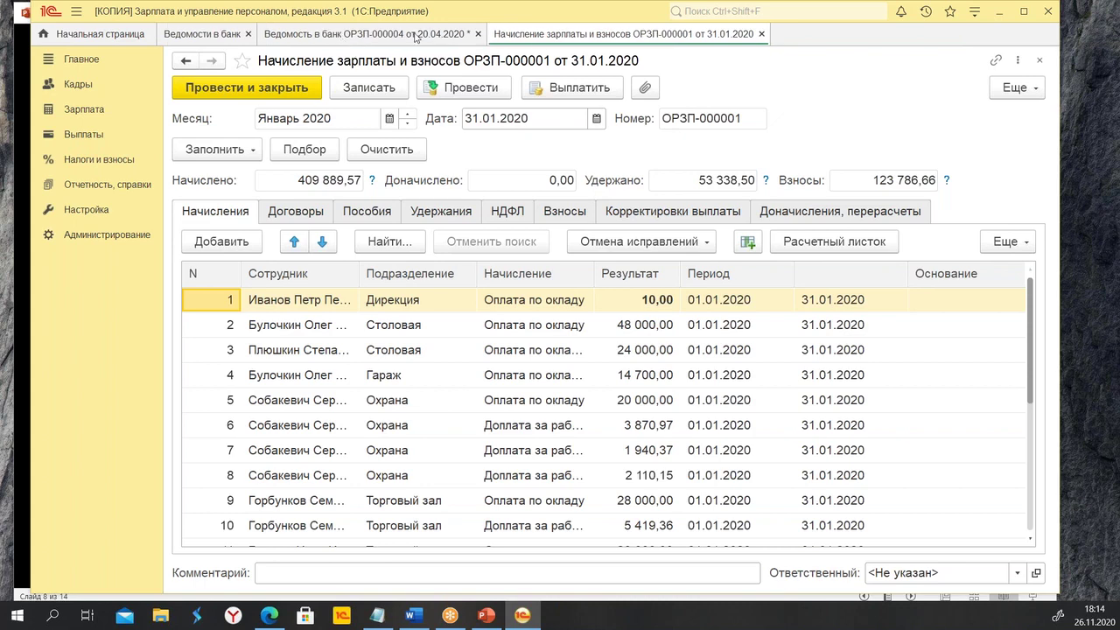
Refill the 20.04.2020 advance bank statement, discard its changes, and close the January 2020 accrual document.
click(416, 37)
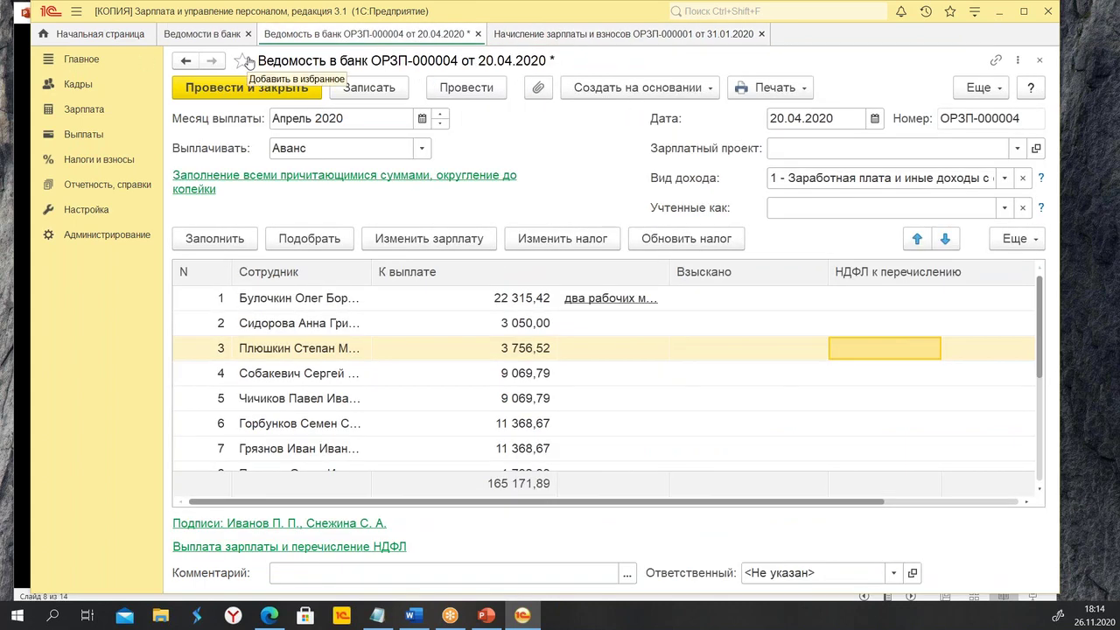
click(215, 240)
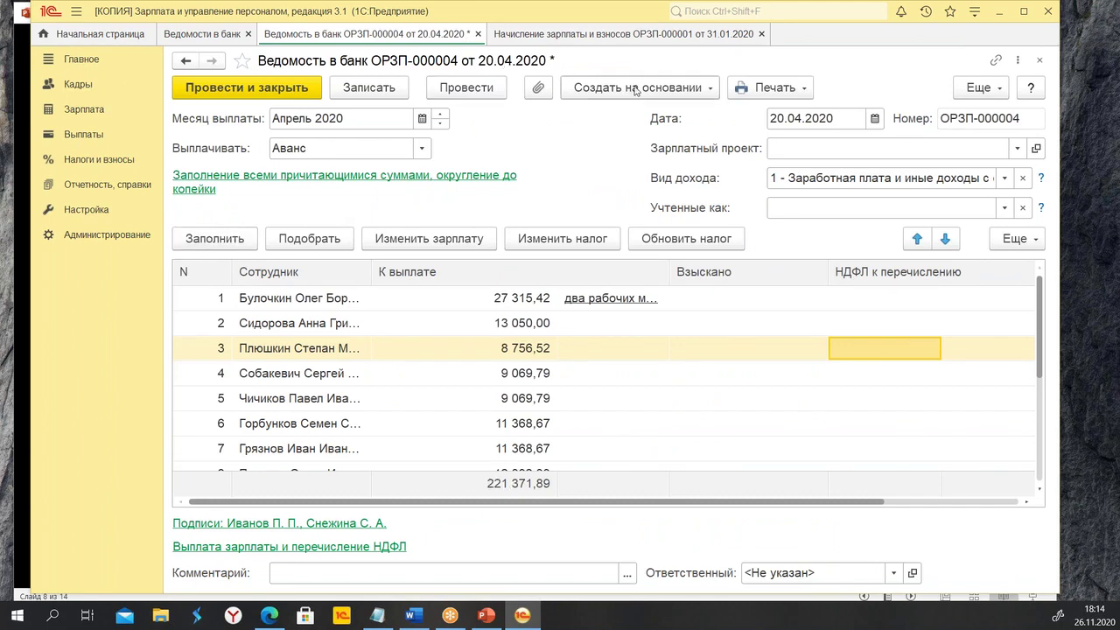
click(480, 35)
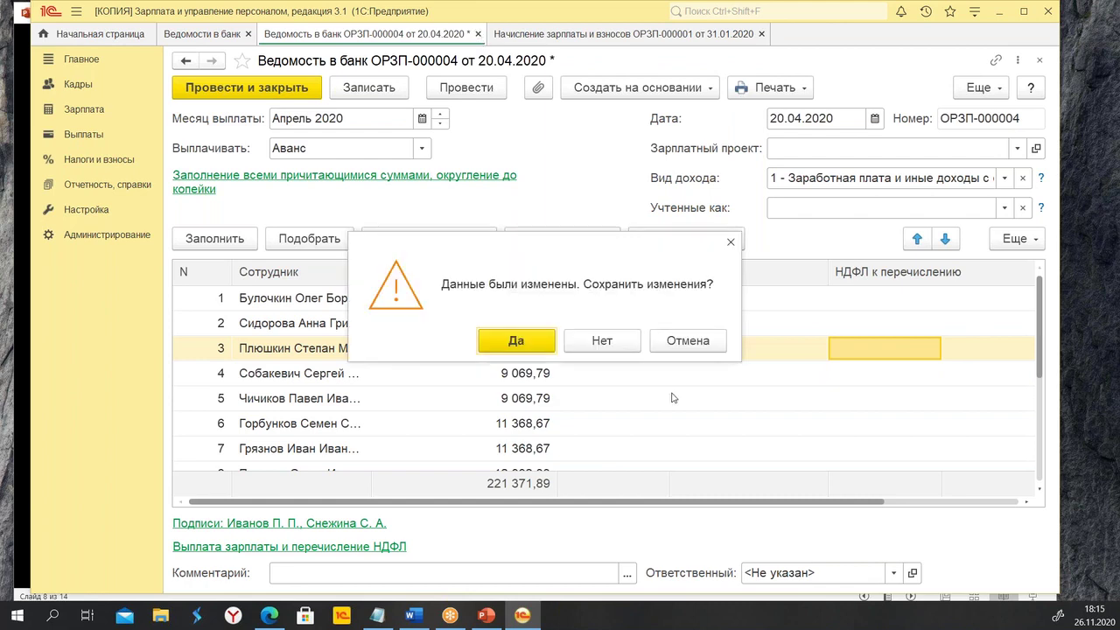
click(624, 346)
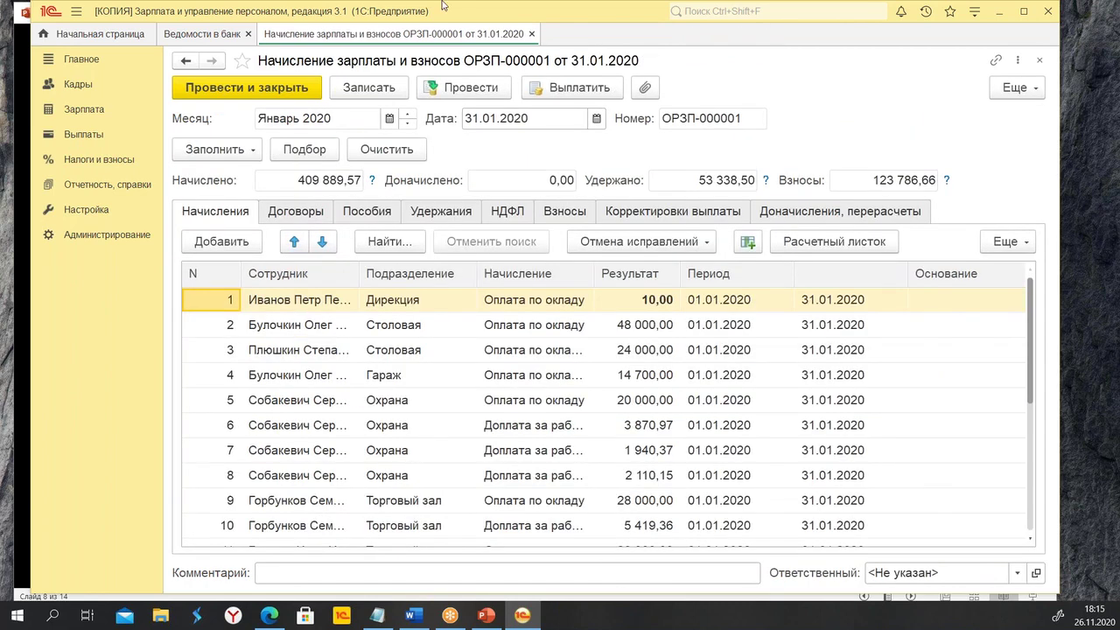
click(531, 34)
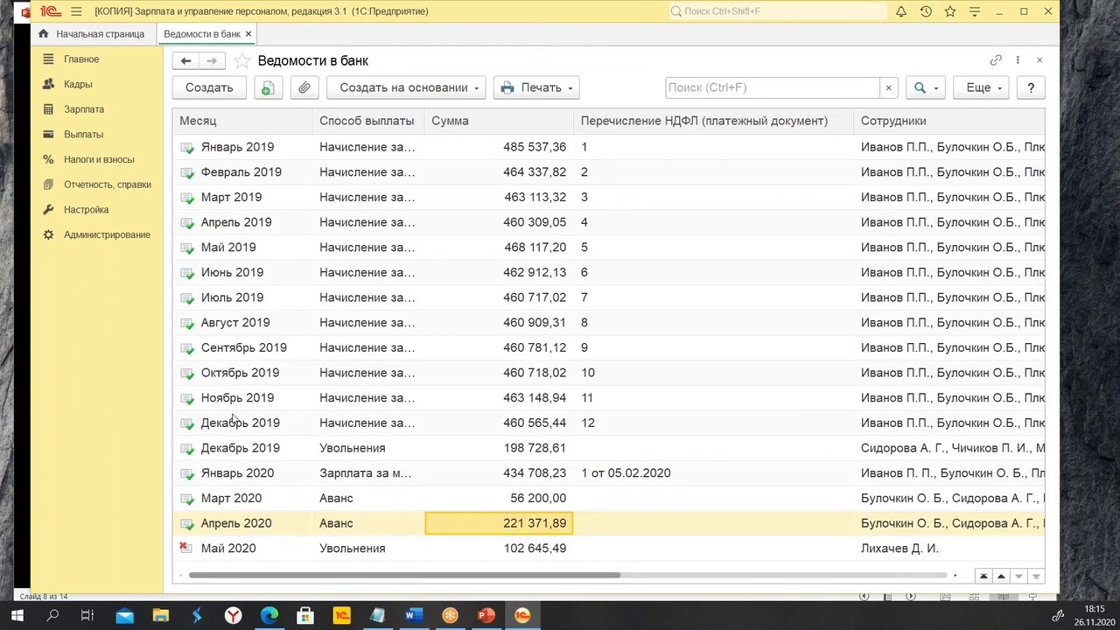
In the organization's accounting policy, set advance НДФЛ to "Исчислять в момент начисления аванса" and "Удержать при выплате аванса", and save.
click(86, 210)
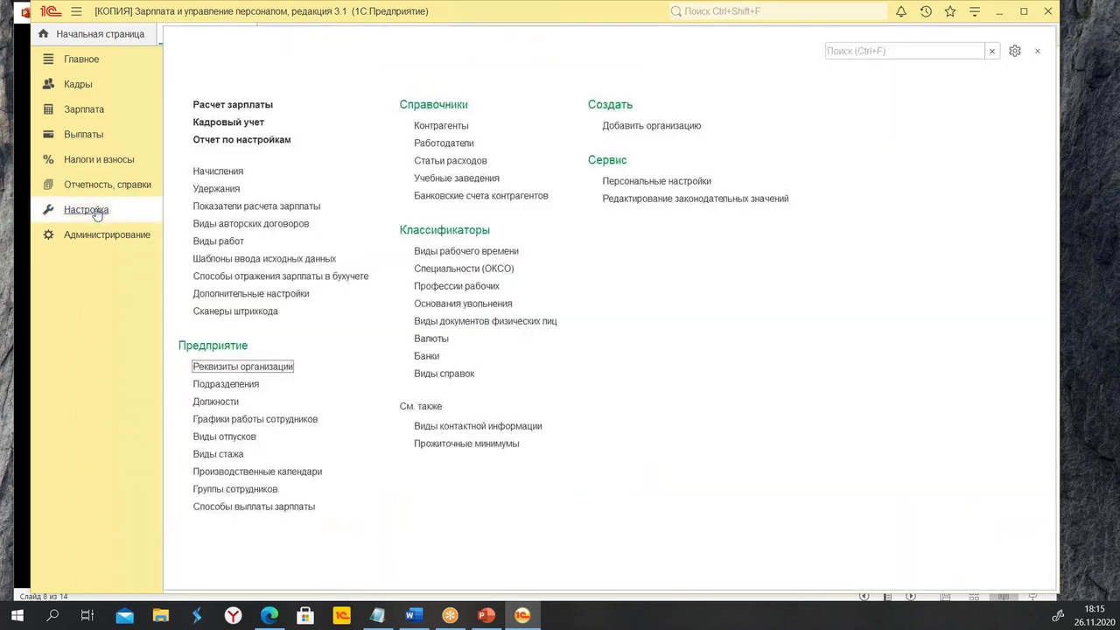
click(235, 367)
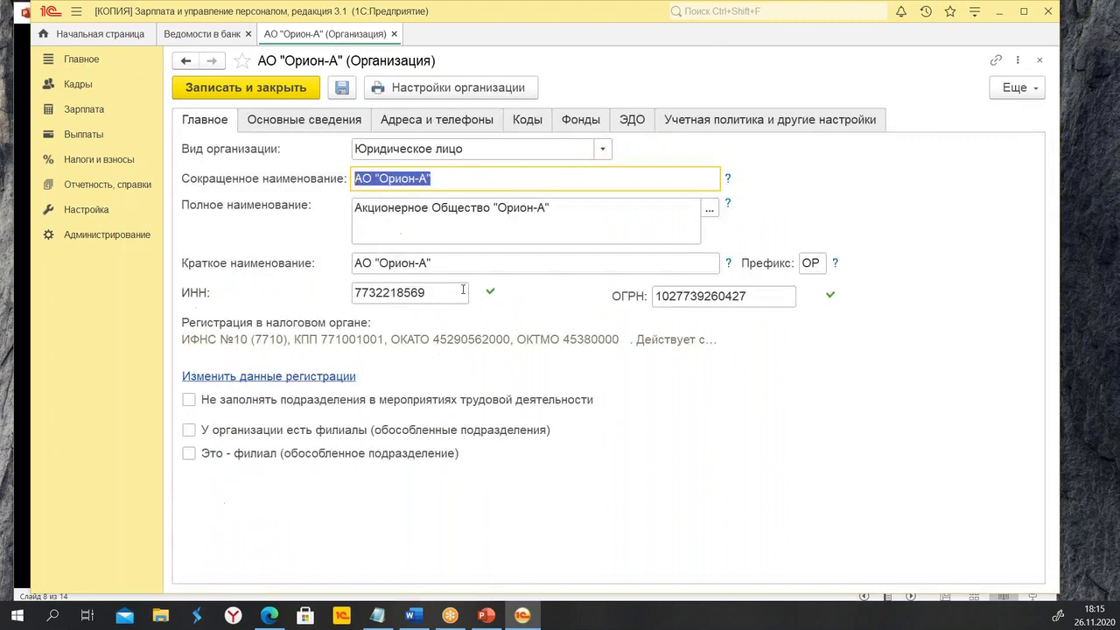
click(697, 119)
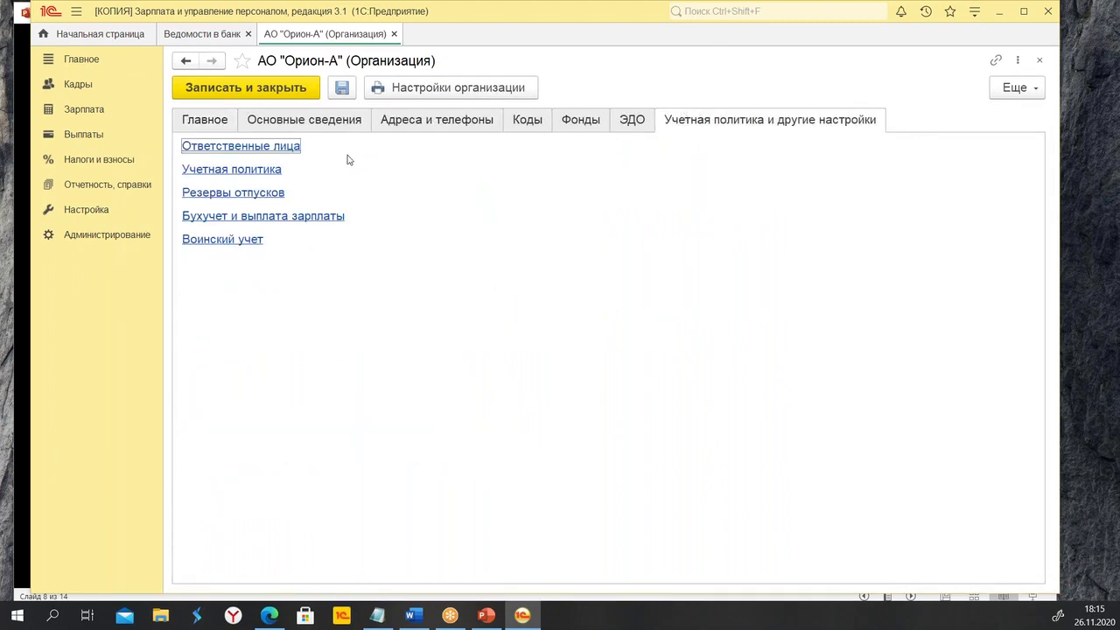
click(226, 172)
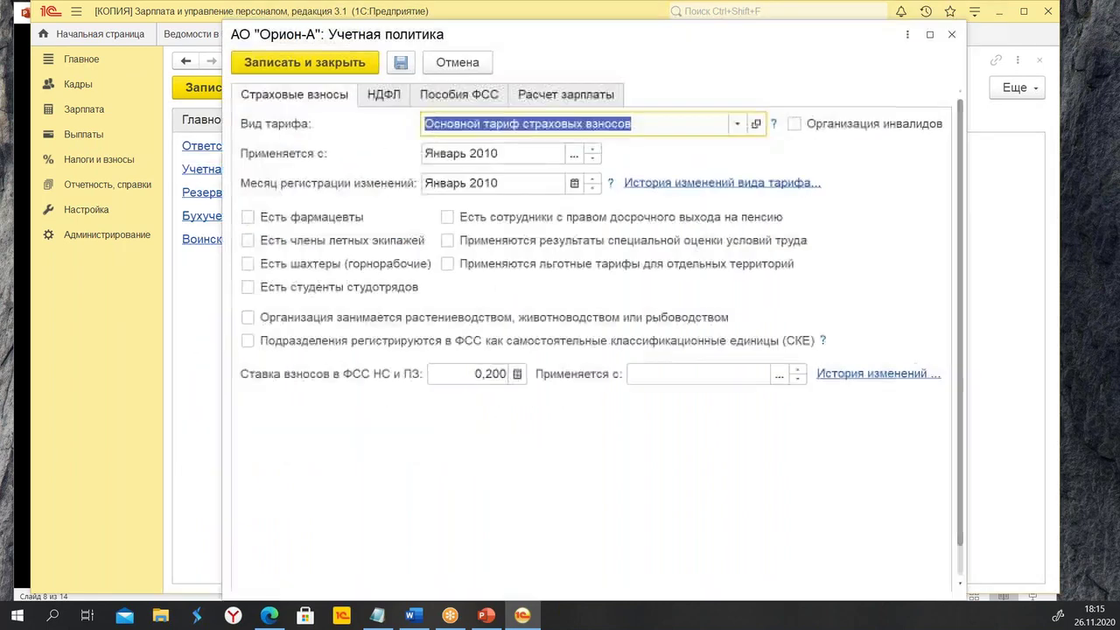
click(377, 97)
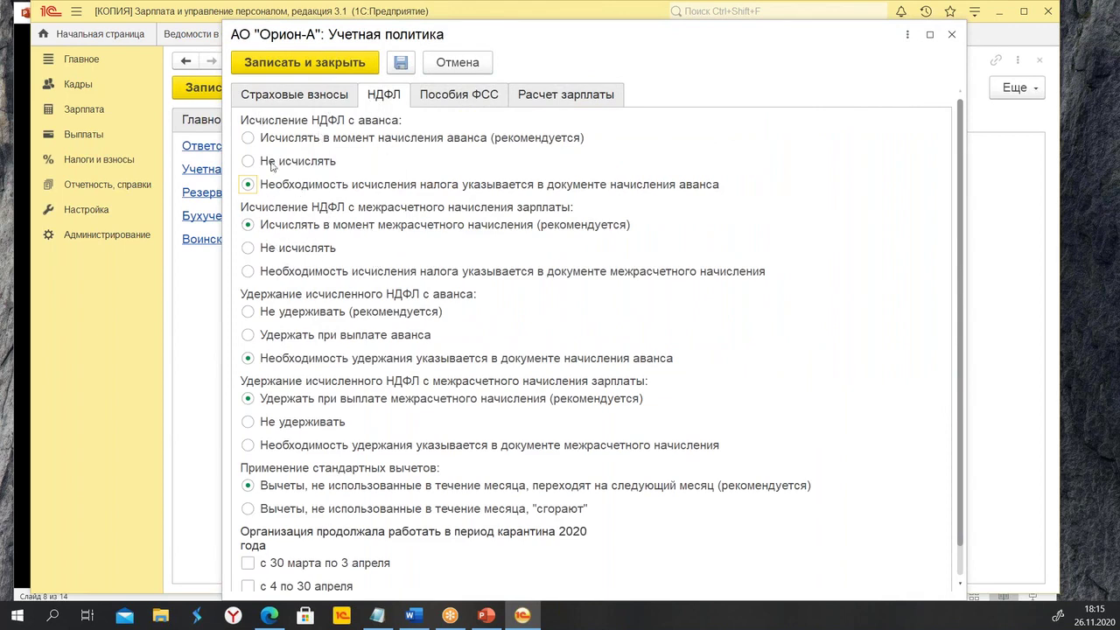
click(248, 138)
click(248, 337)
click(325, 68)
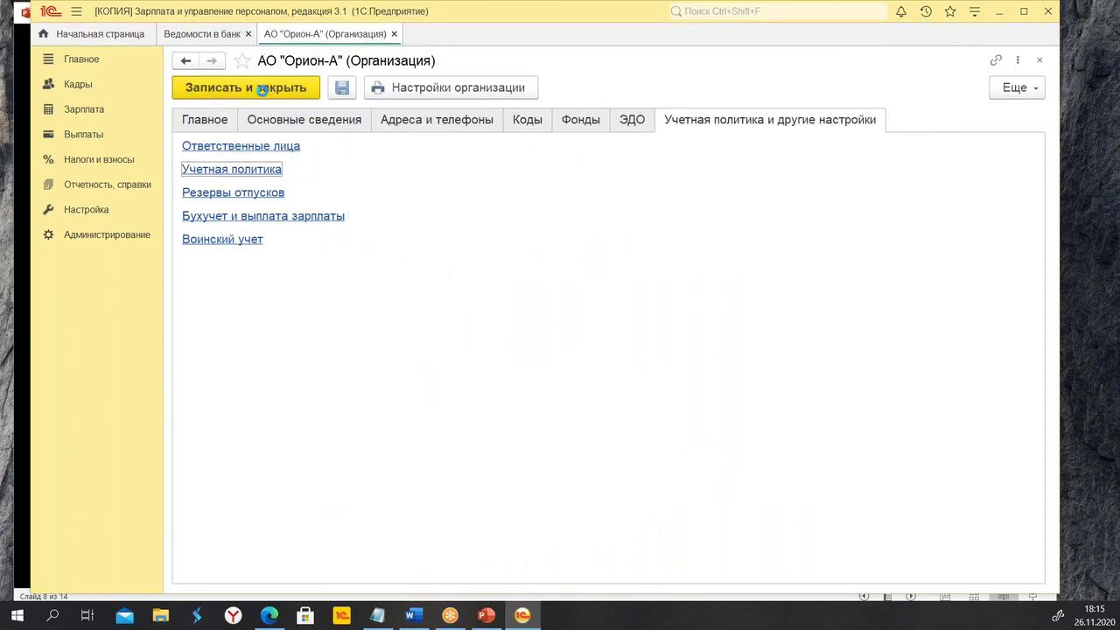
click(263, 88)
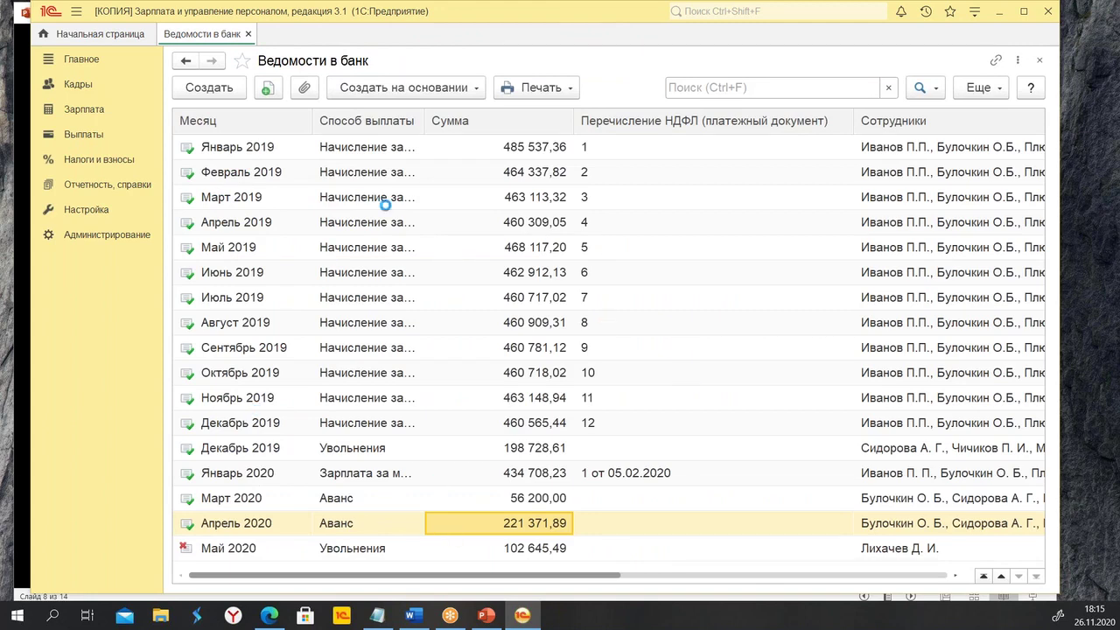
Reopen the April 2020 advance bank statement, refill it with "Аванс" as the payout type, and close it without saving.
double_click(465, 520)
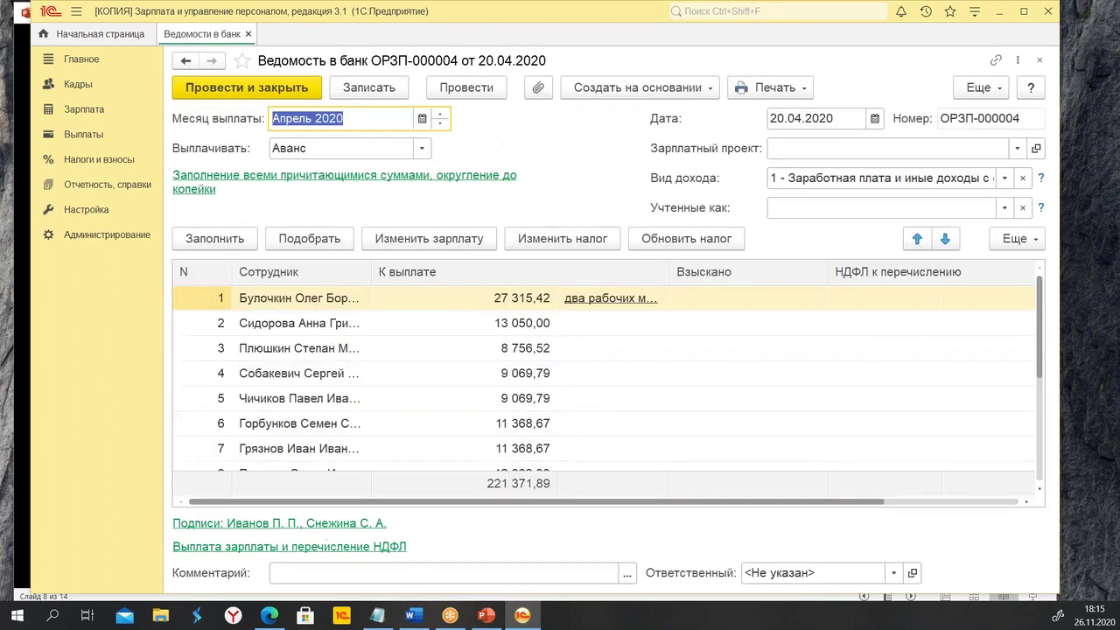
click(215, 239)
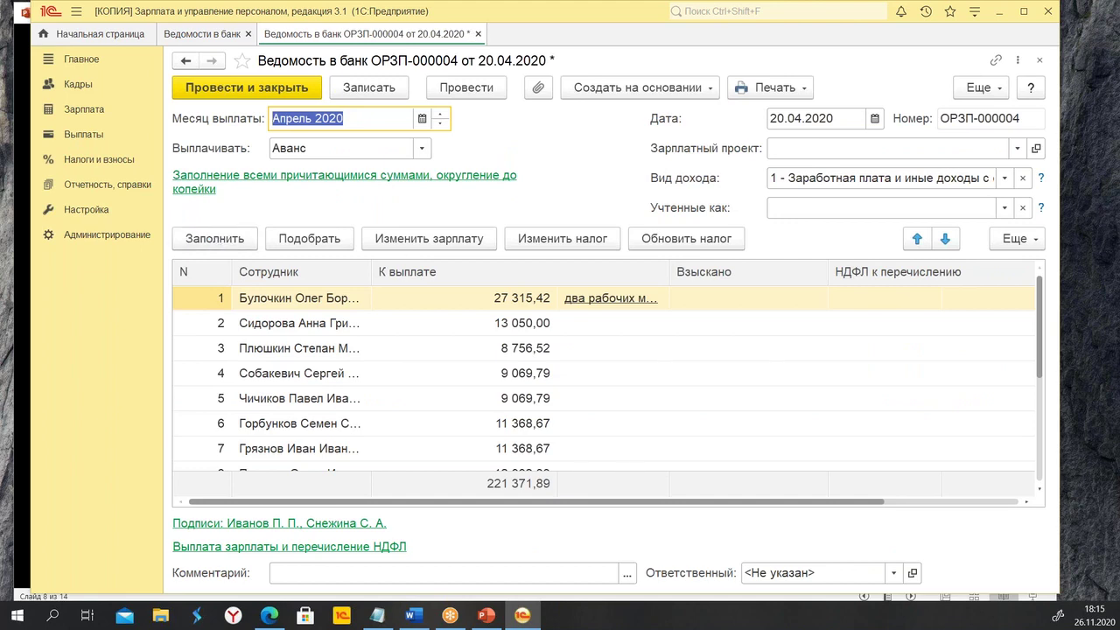
click(423, 149)
click(424, 148)
click(316, 257)
click(194, 238)
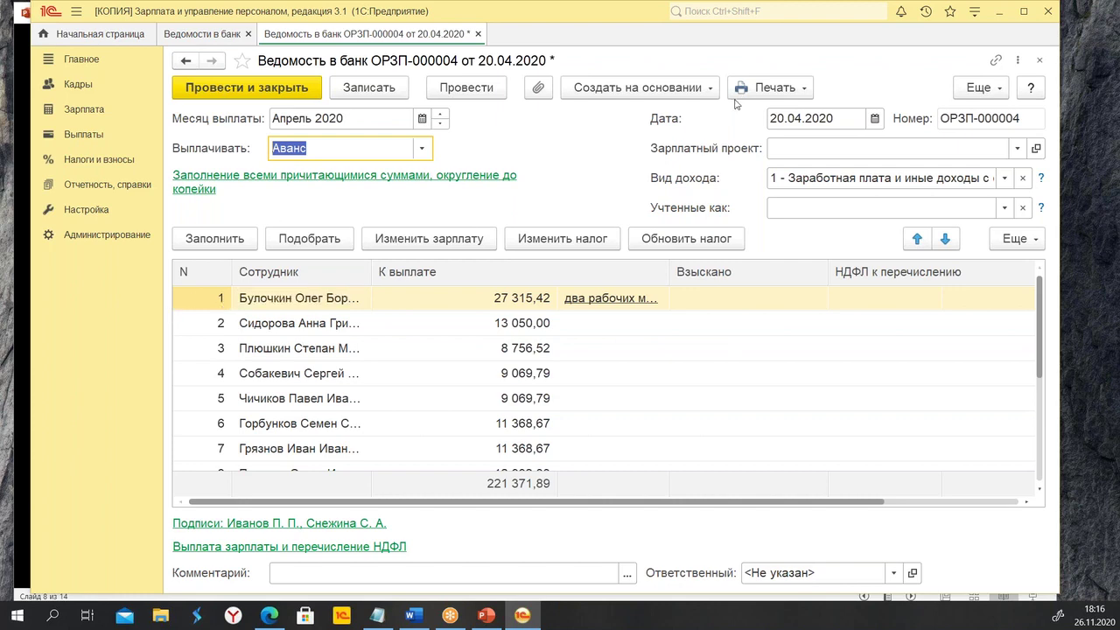
click(478, 33)
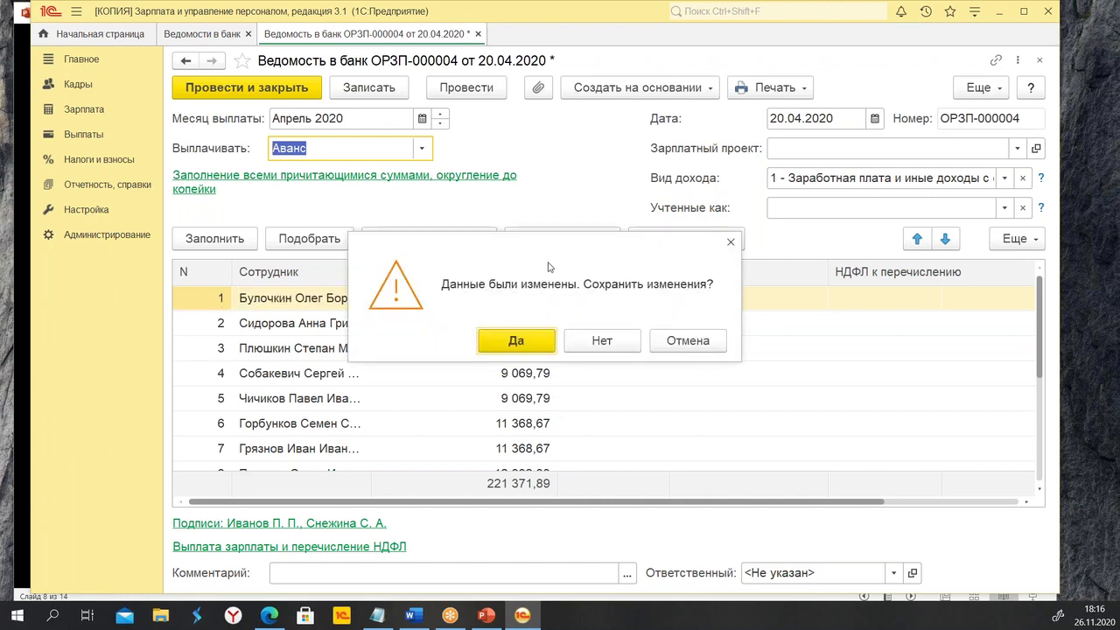
click(606, 341)
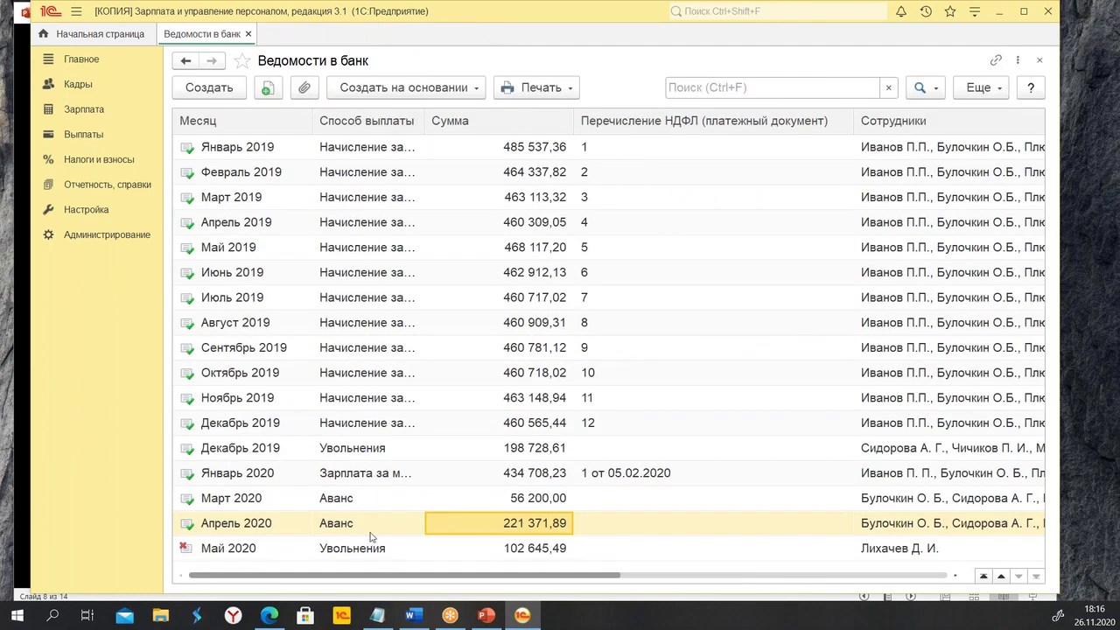
Open the March 2020 advance bank statement and refill it.
click(421, 503)
double_click(422, 504)
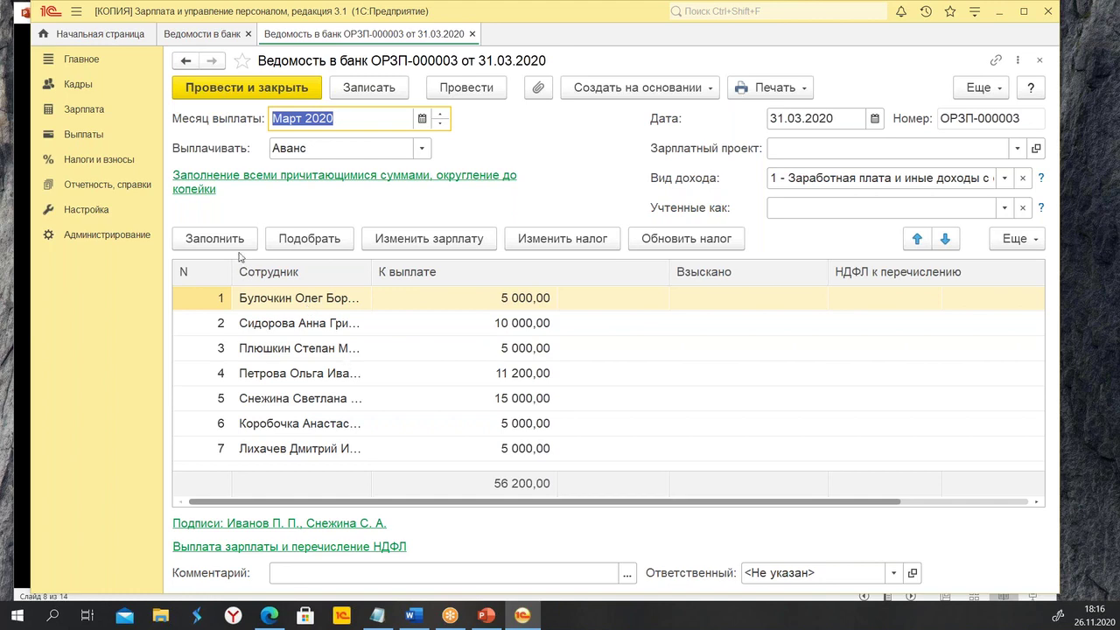
click(216, 240)
In the organization's accounting policy, set advance НДФЛ calculation to "Не исчислять" and withholding to "Не удерживать", and save.
click(85, 211)
click(261, 373)
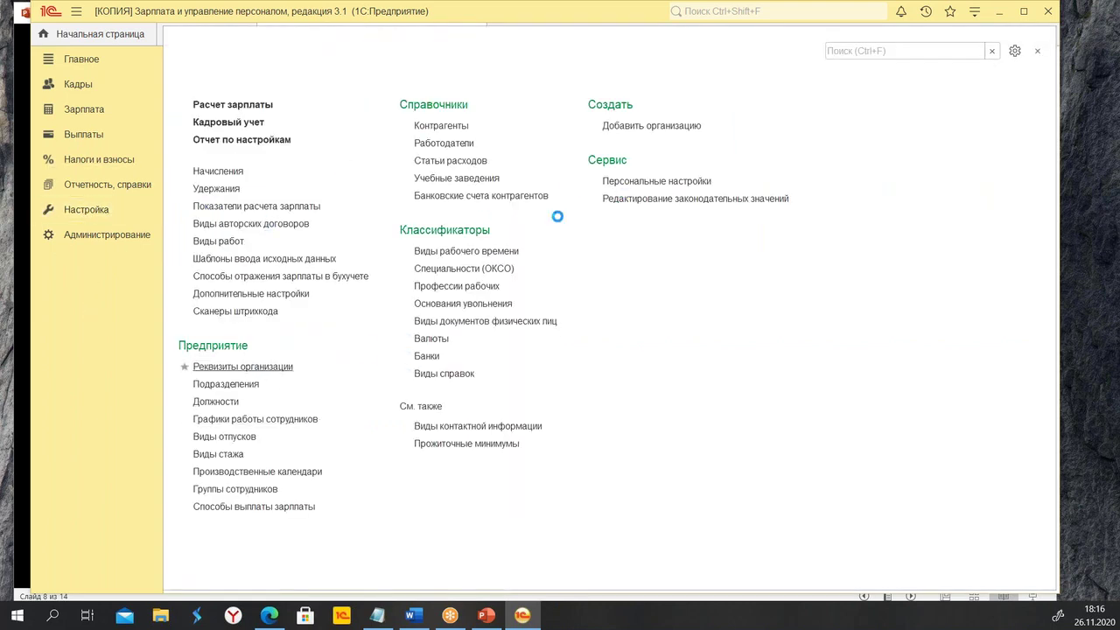
click(799, 122)
click(207, 177)
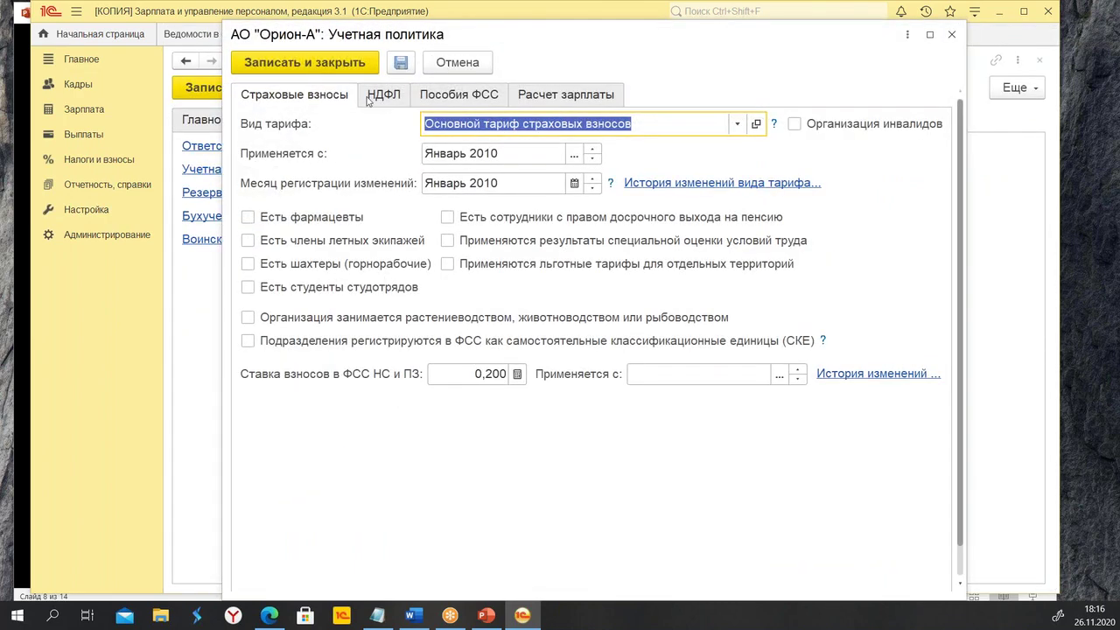
click(377, 96)
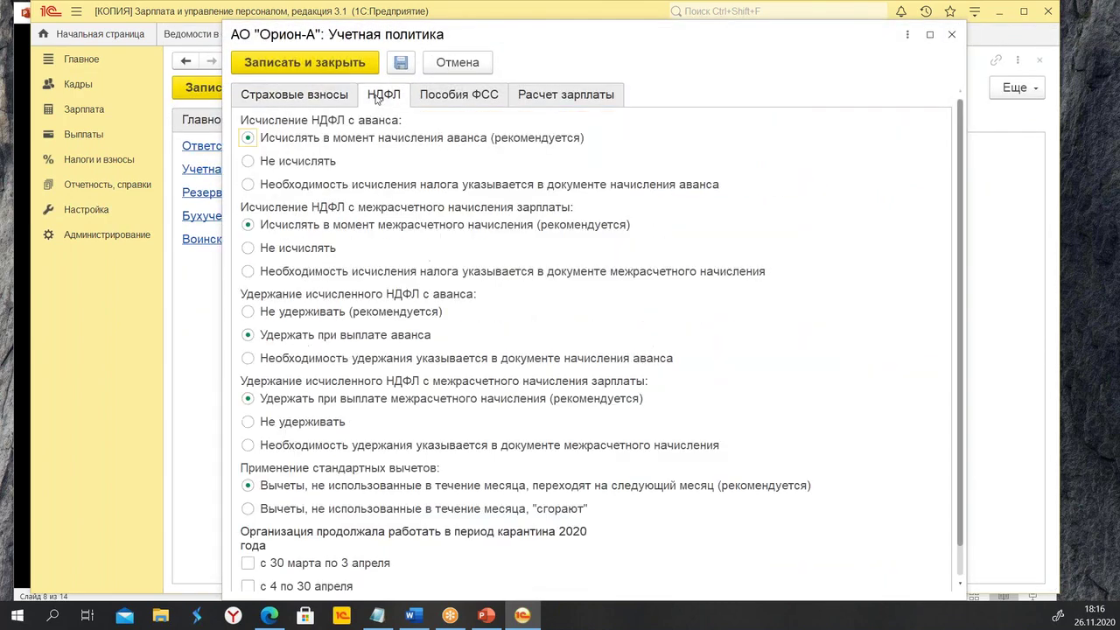
click(255, 162)
click(288, 315)
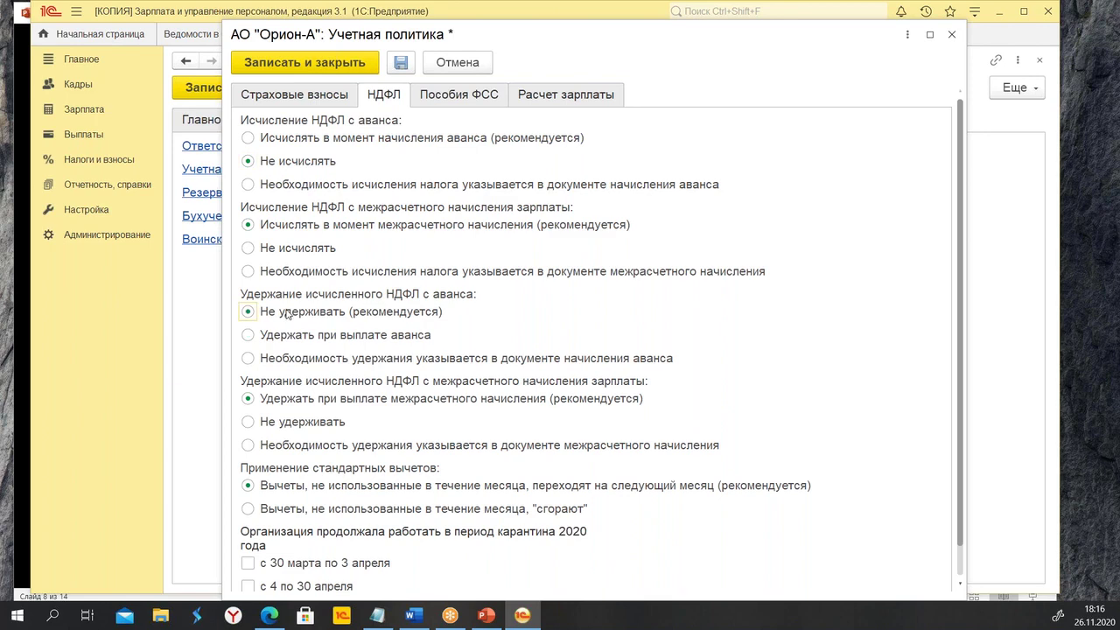
click(302, 65)
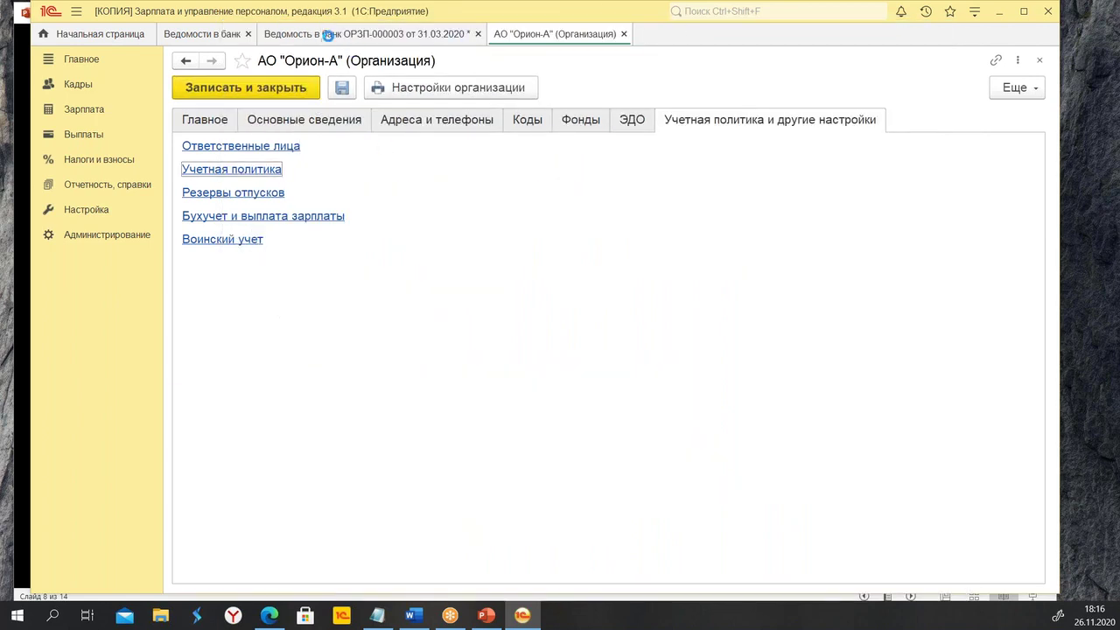
Close the organization card and refill the March 2020 advance bank statement under the new accounting policy.
key(Escape)
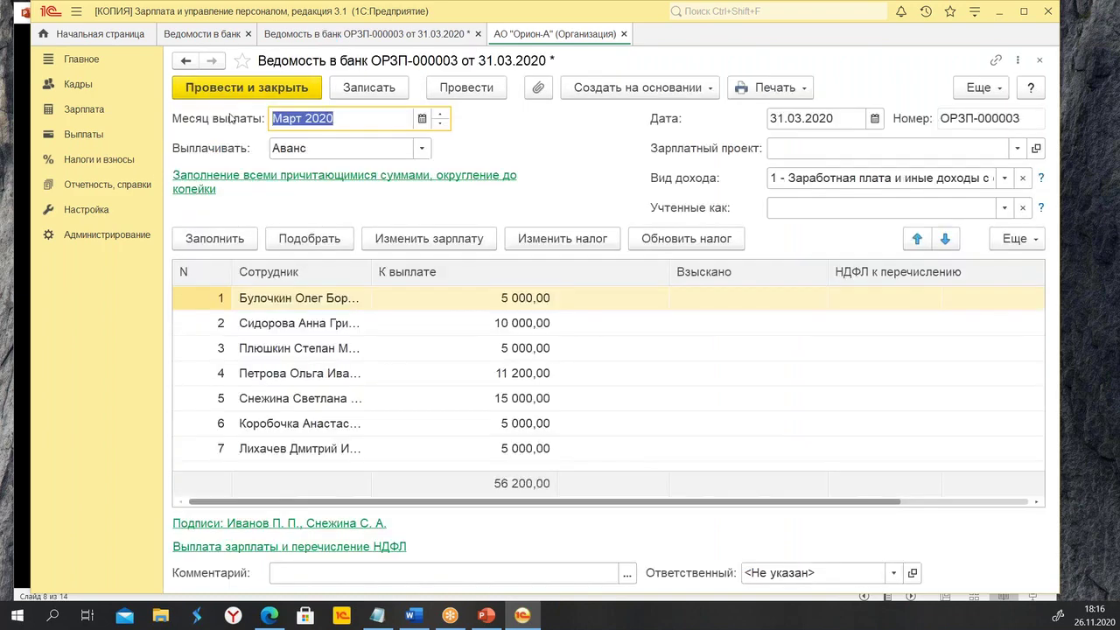
click(197, 235)
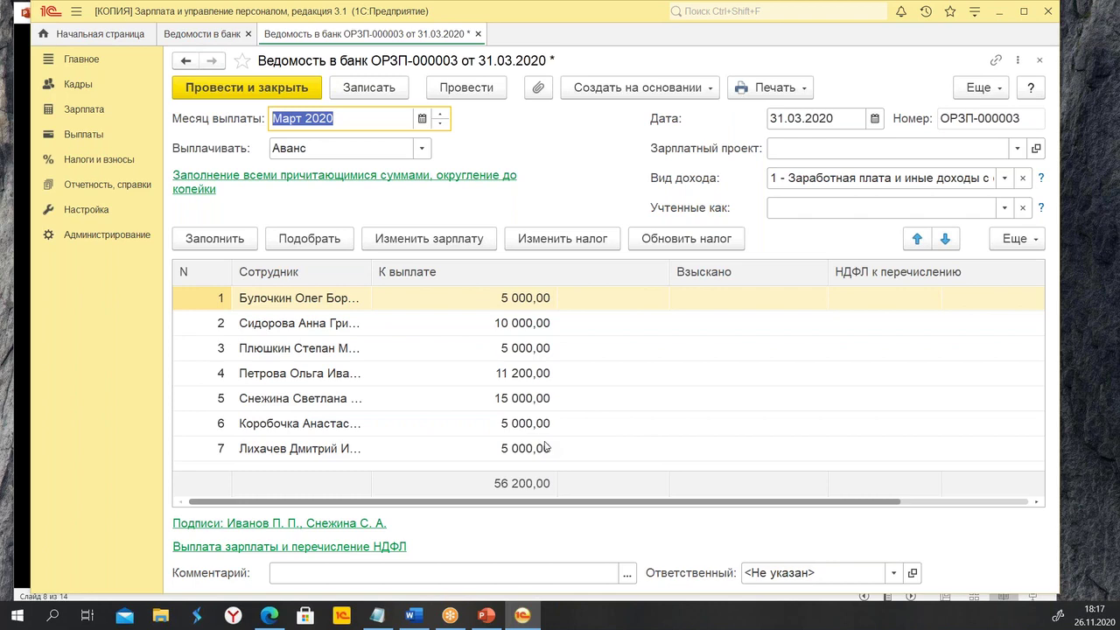
Examine the employees' advance payout amounts in the refilled March 2020 bank statement.
click(512, 308)
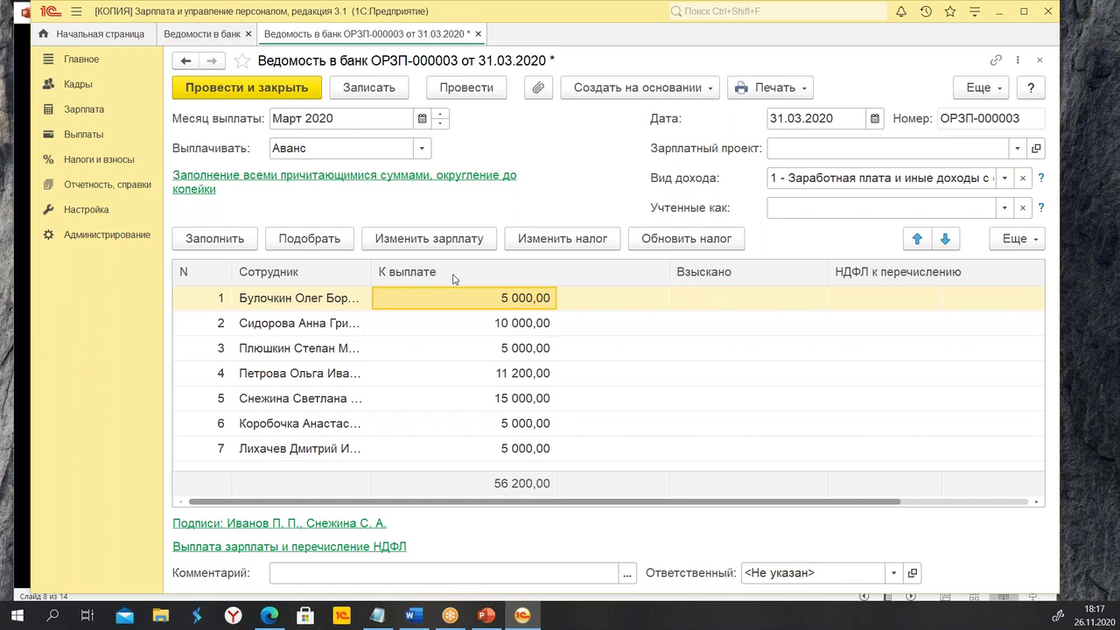
click(517, 325)
click(511, 368)
click(512, 409)
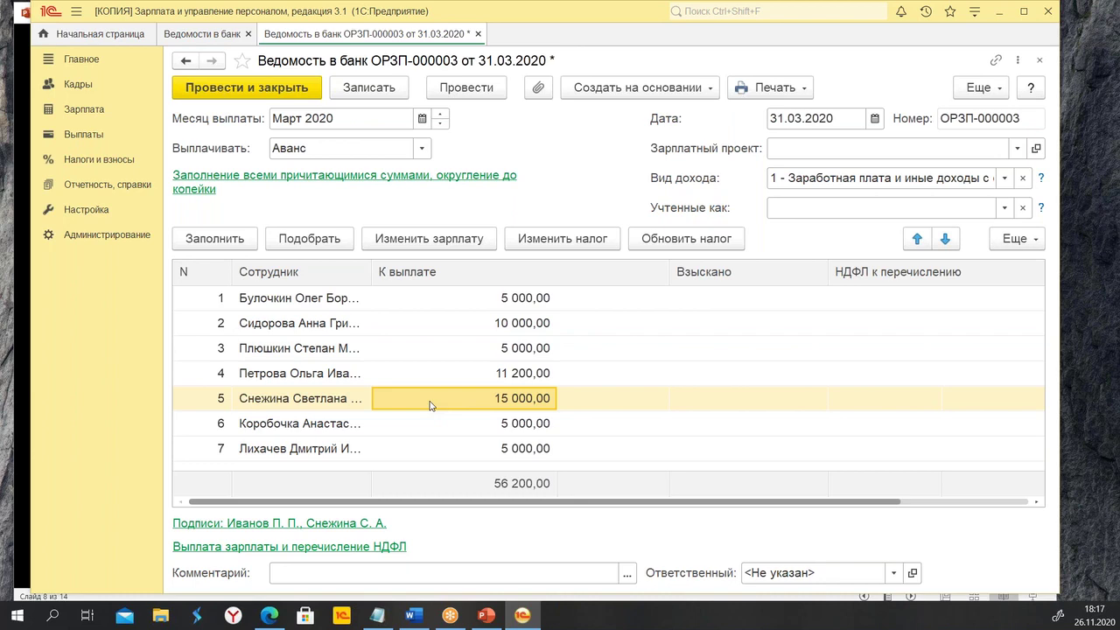
In the organization's accounting policy, set advance НДФЛ calculation to "Необходимость исчисления налога указывается в документе начисления аванса" and save.
click(86, 212)
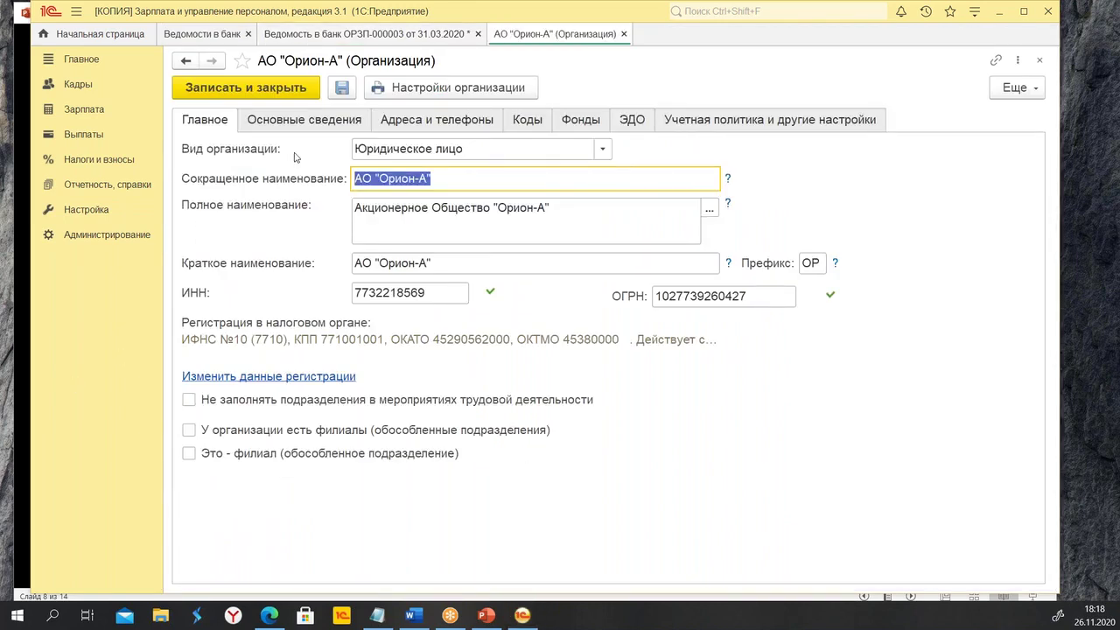
click(727, 118)
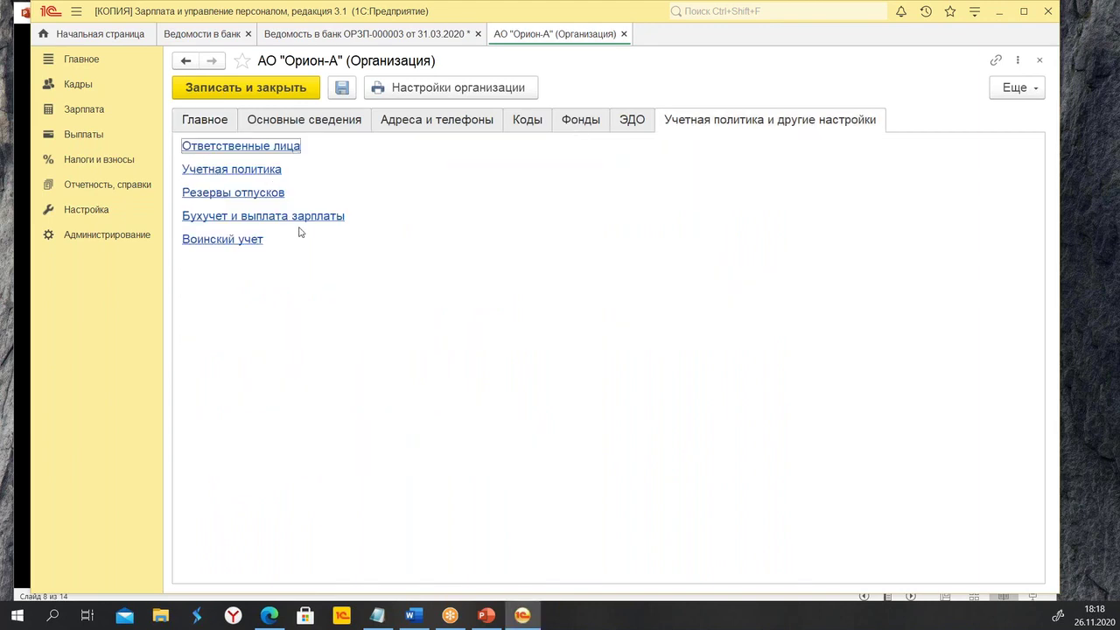
click(229, 171)
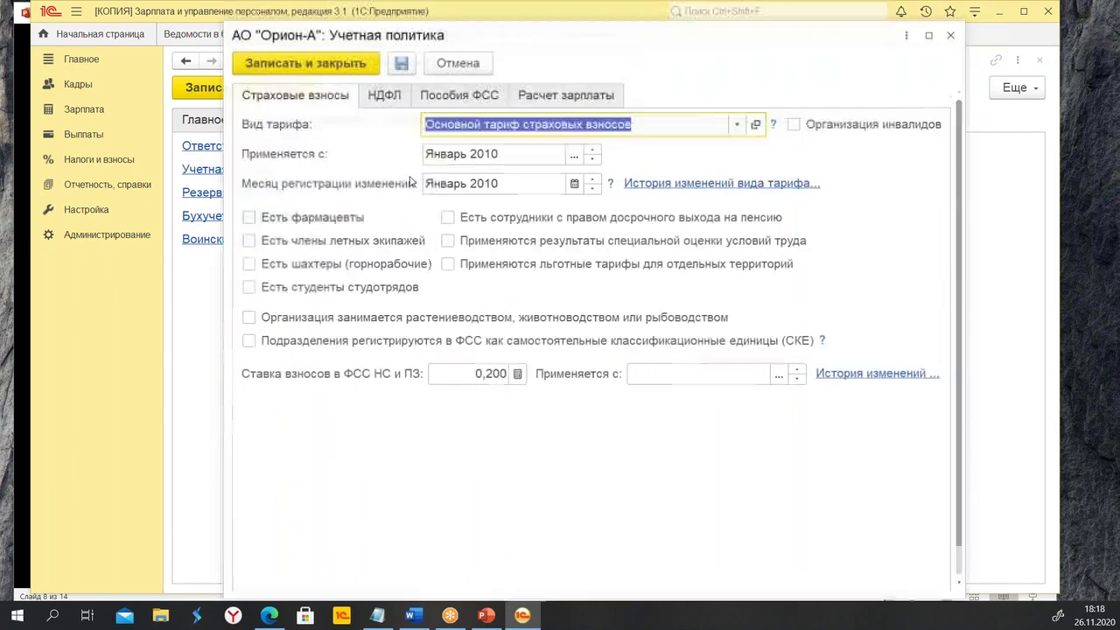
click(386, 98)
click(322, 139)
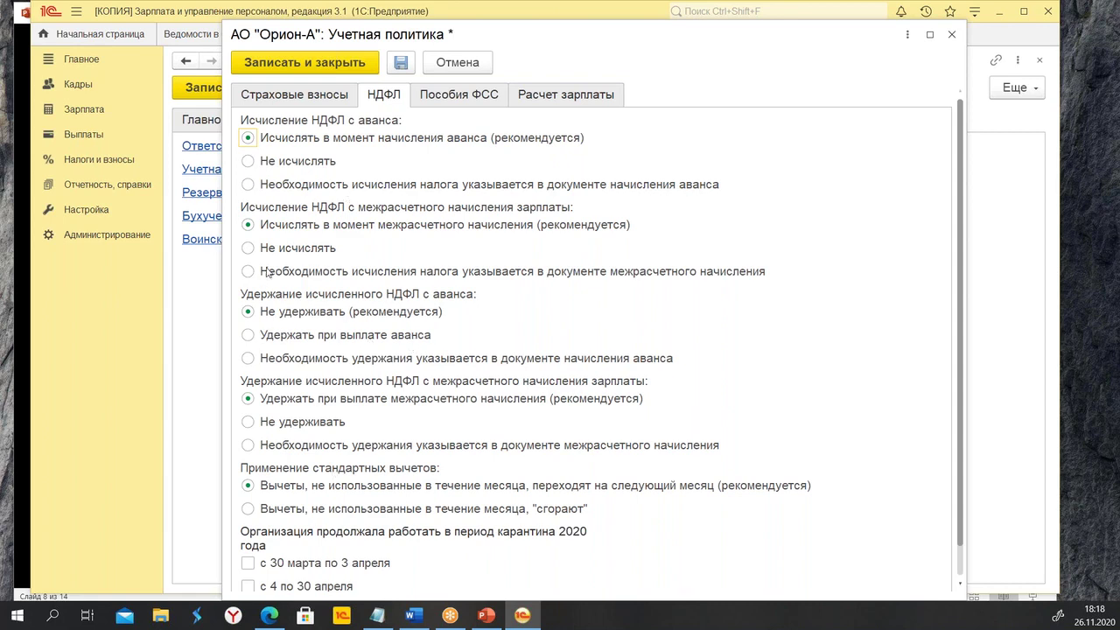
click(248, 185)
click(336, 69)
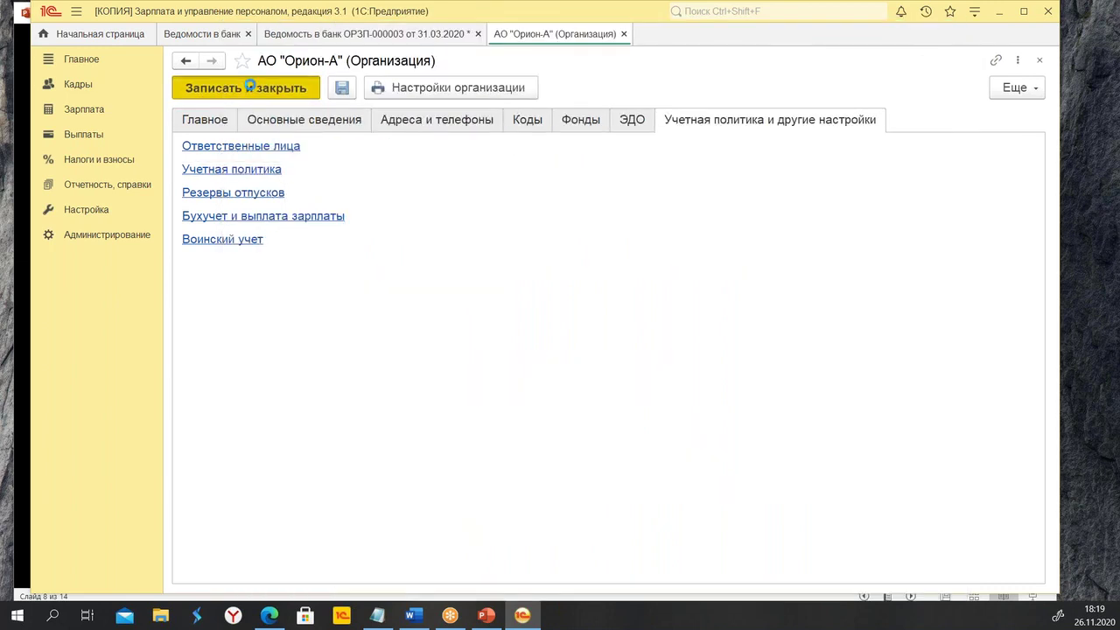
Open the April 2020 first-half-month accrual and toggle "Отложить расчет налога до расчета зарплаты в конце месяца" on and back off.
click(80, 110)
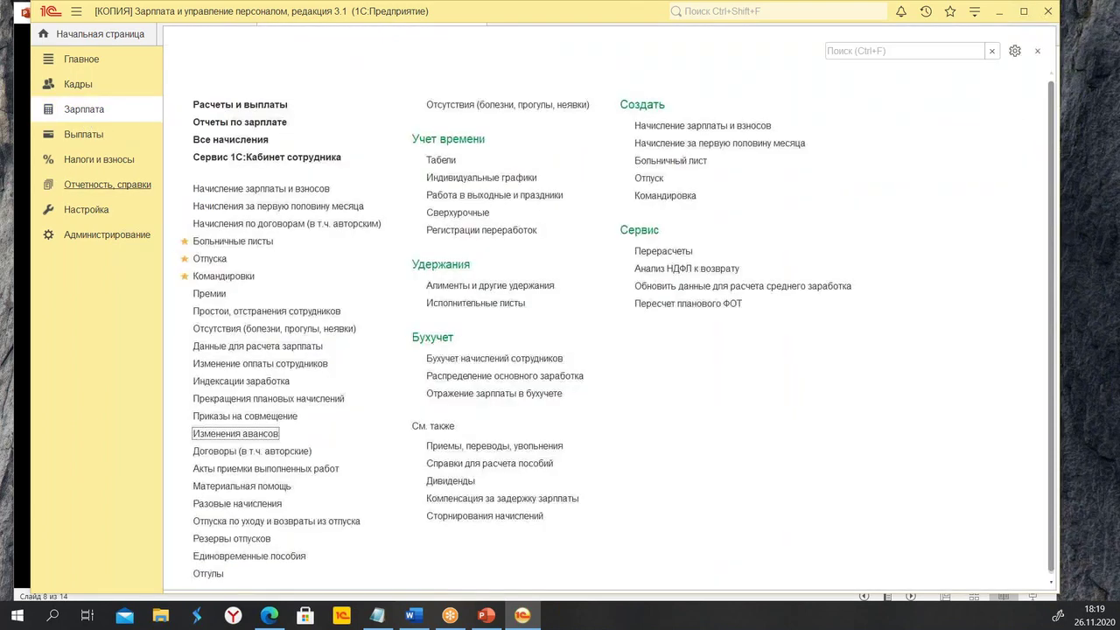
click(278, 206)
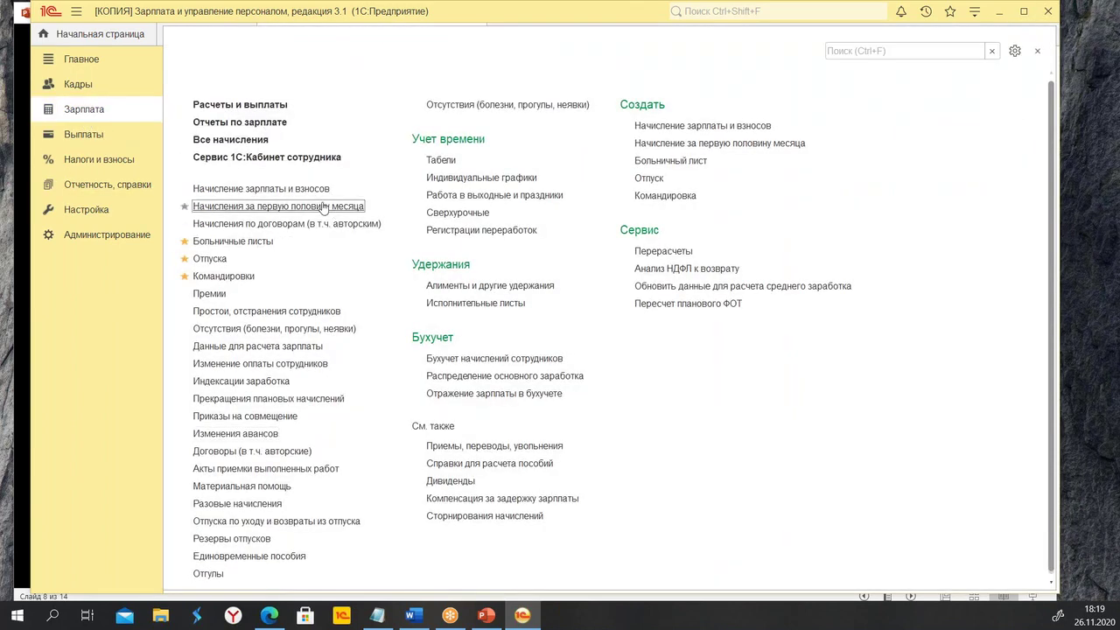
double_click(446, 147)
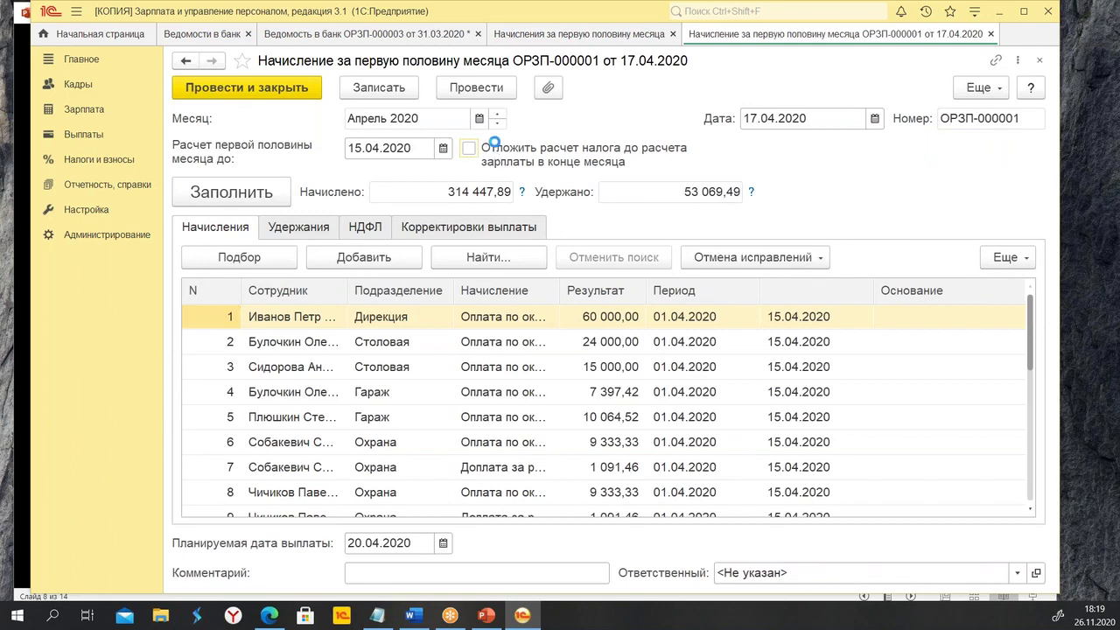
click(466, 151)
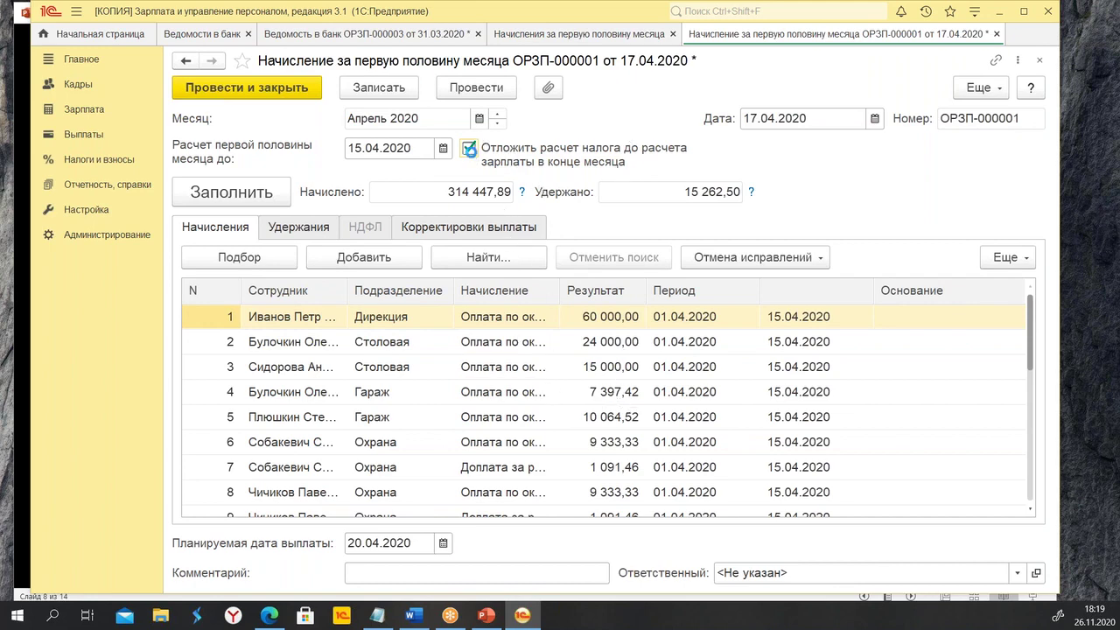
click(466, 149)
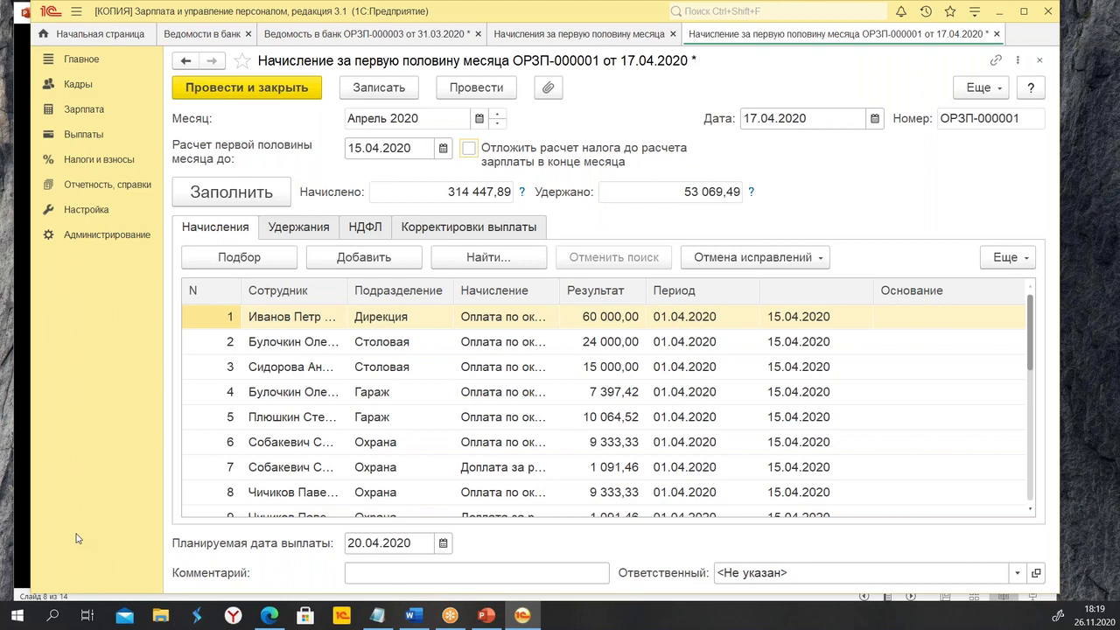
Switch to the PowerPoint presentation, page through the remaining slides to slide 14, and return to the accrual document.
key(alt+Tab)
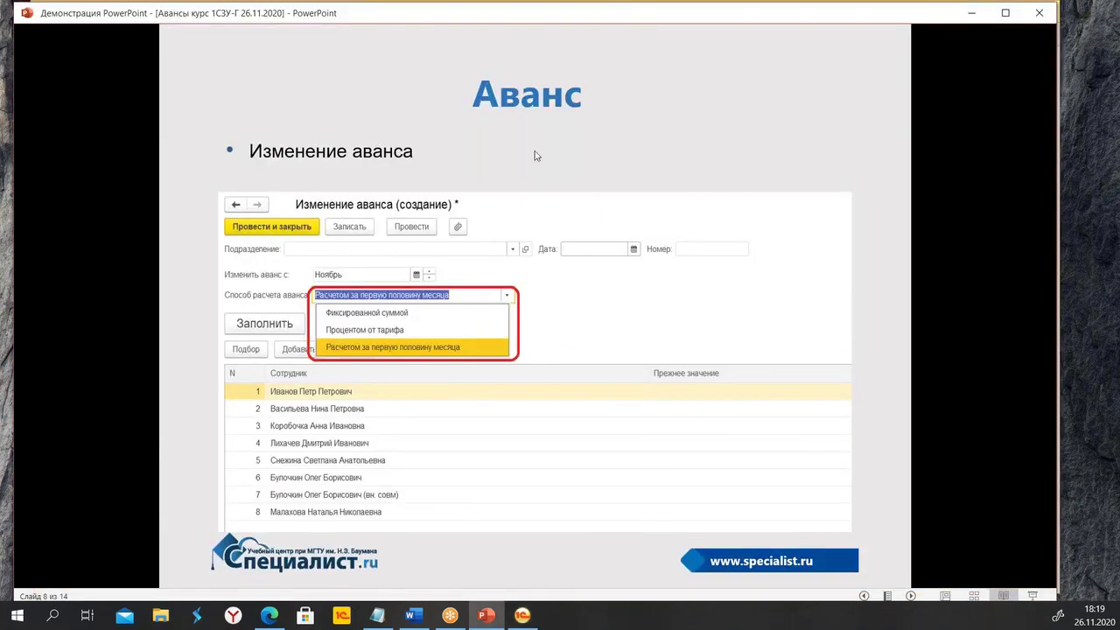
click(910, 596)
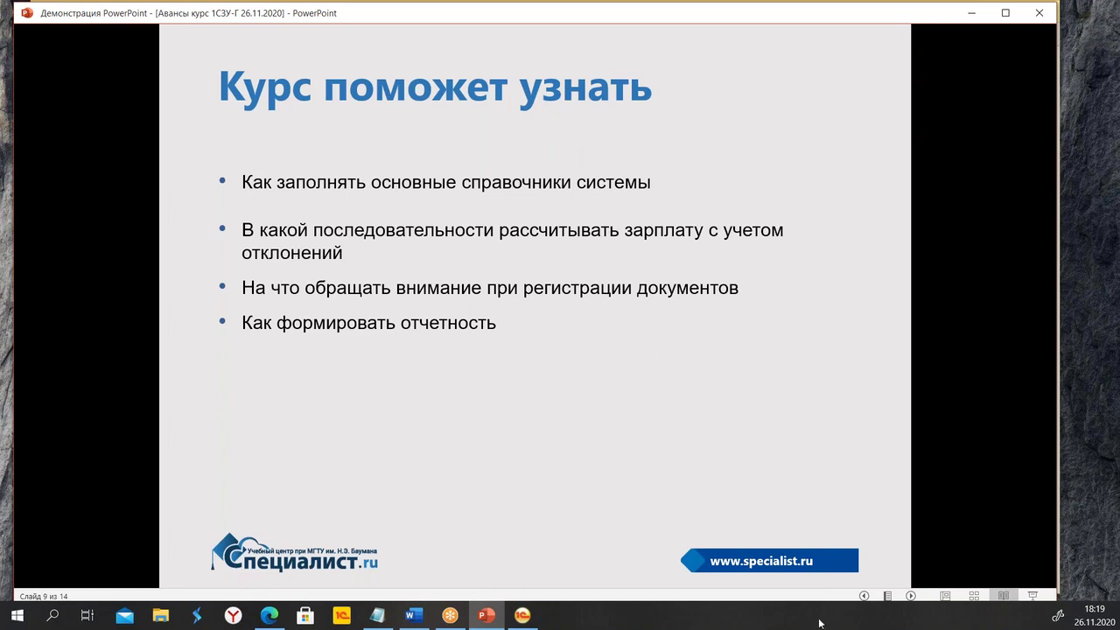
click(913, 596)
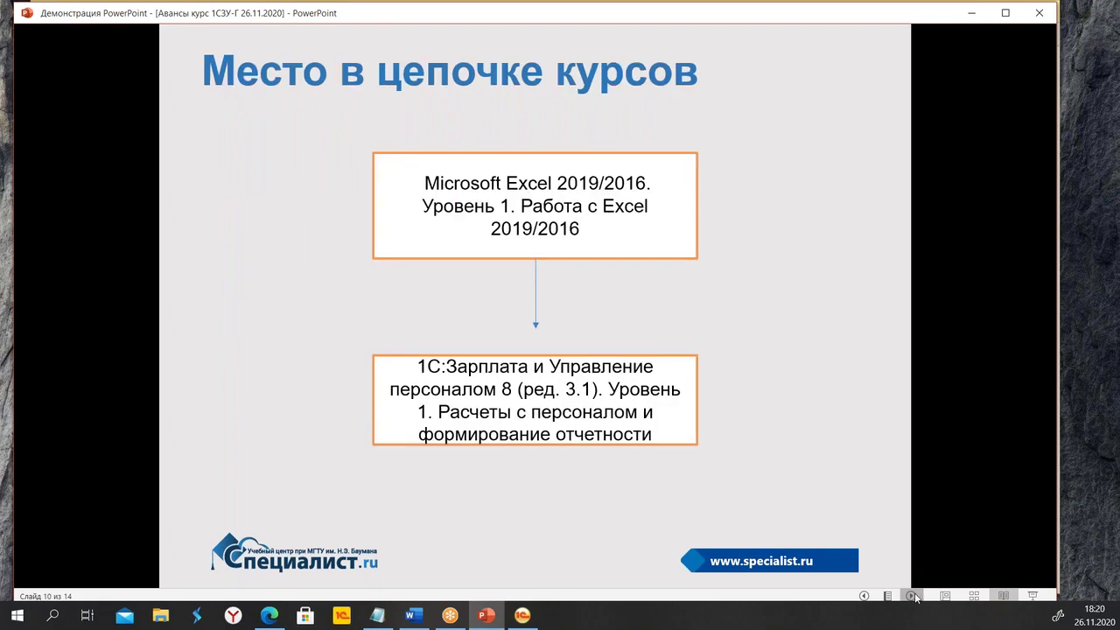
click(915, 597)
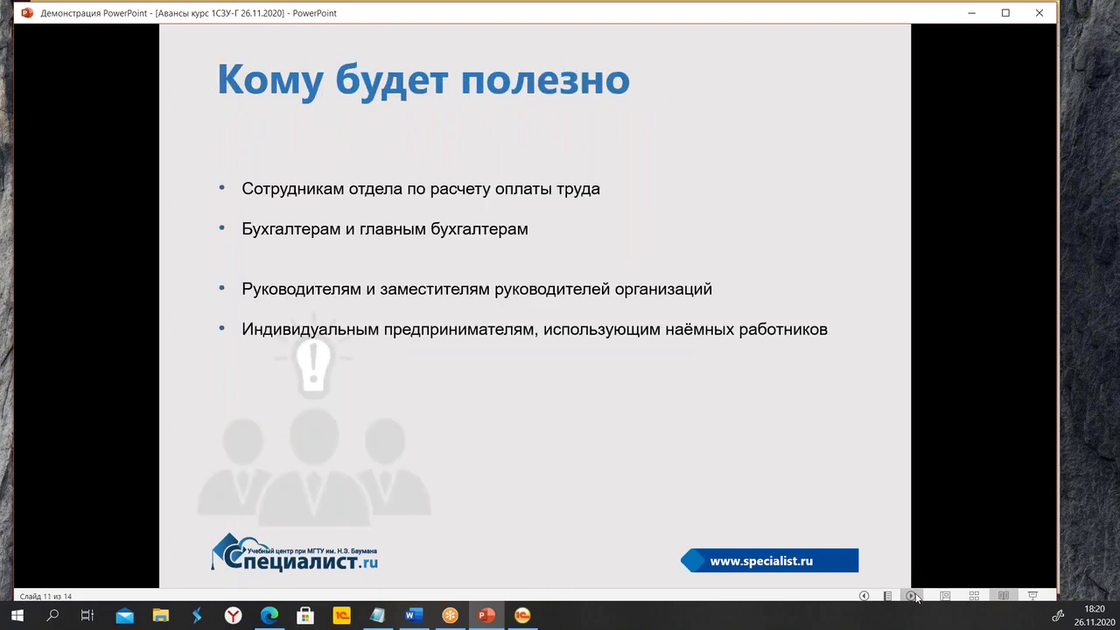
click(914, 596)
click(914, 596)
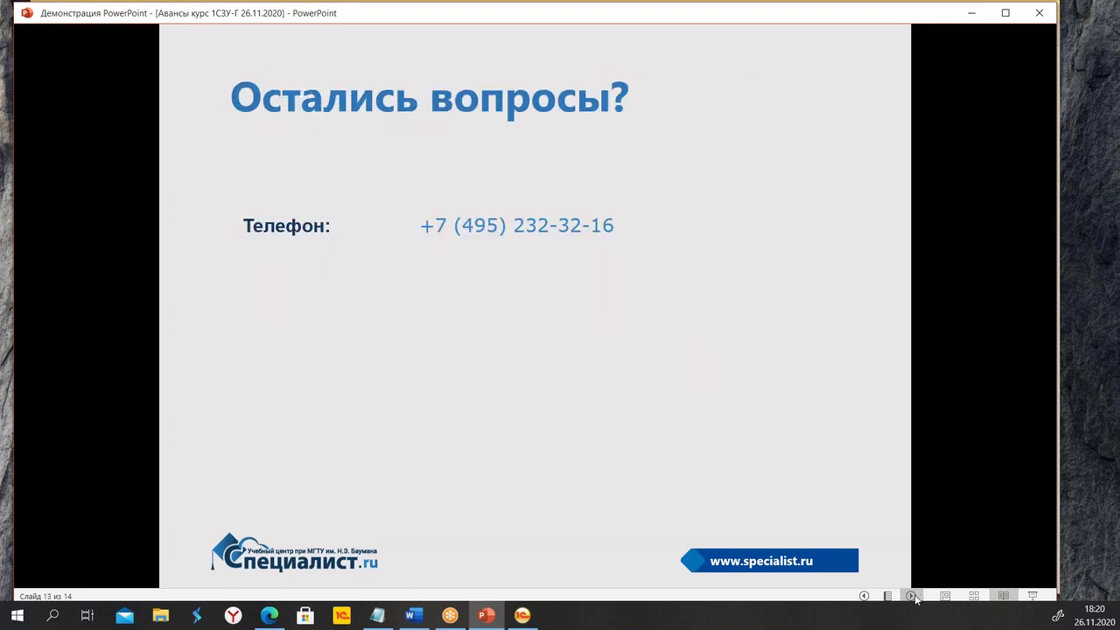
click(915, 598)
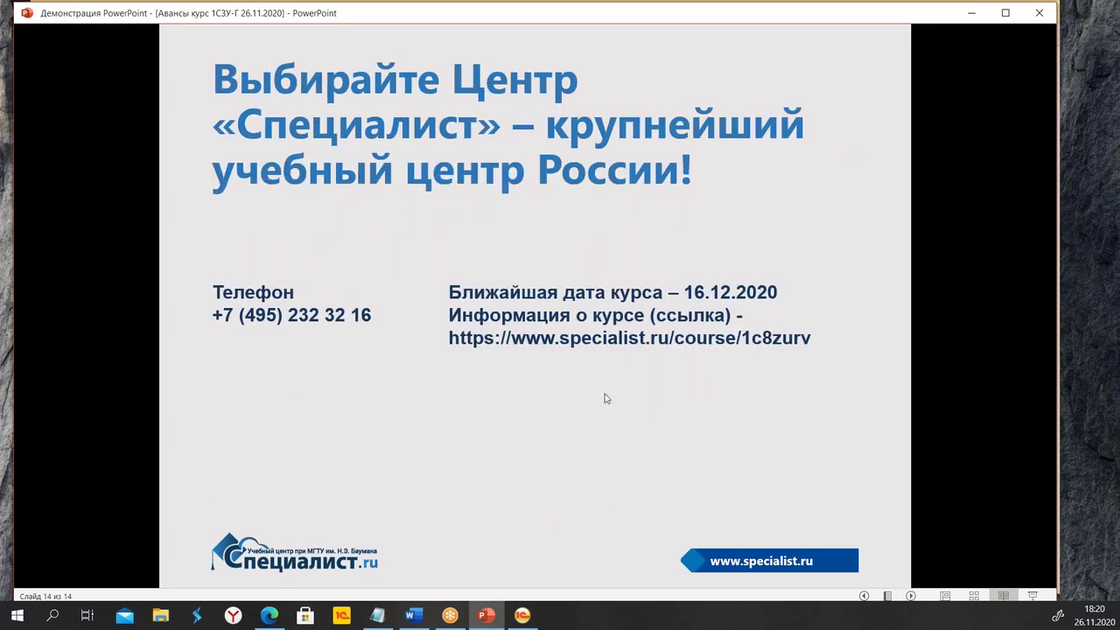
click(970, 16)
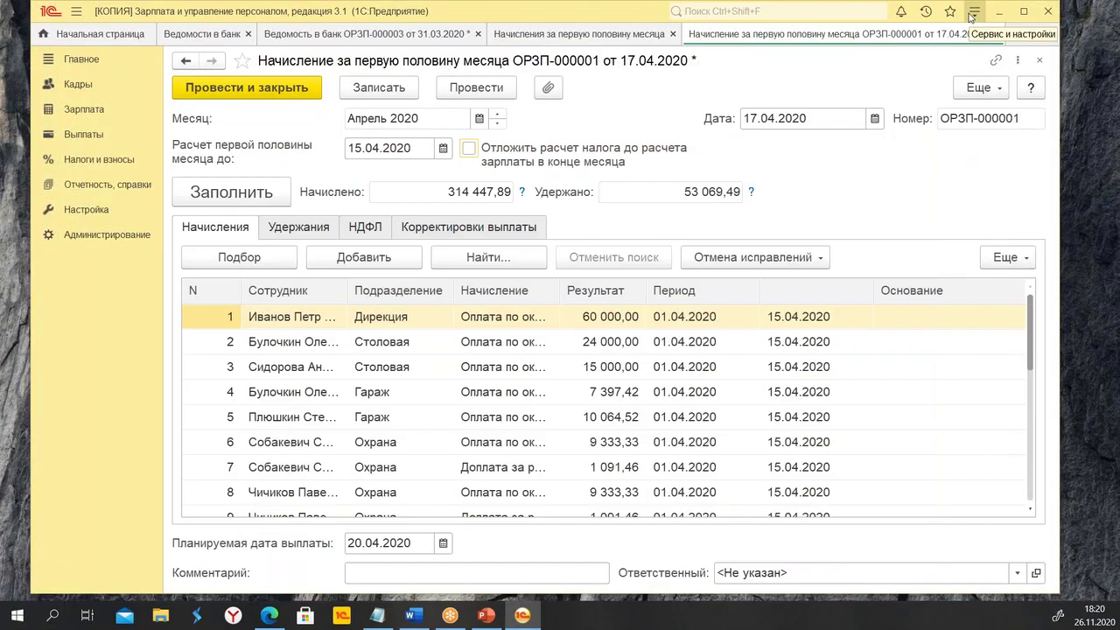